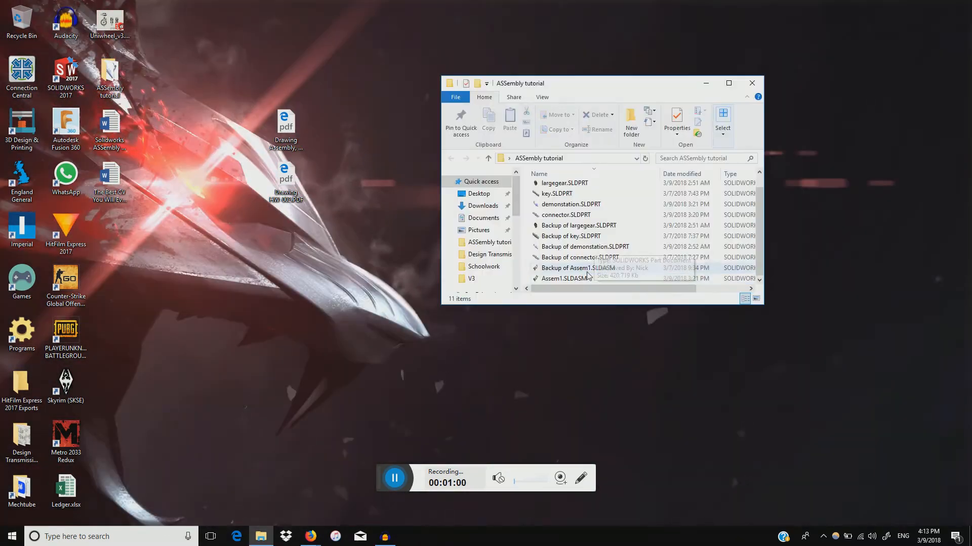
Open the Assem1.SLDASM assembly from the ASSembly tutorial folder
double_click(584, 278)
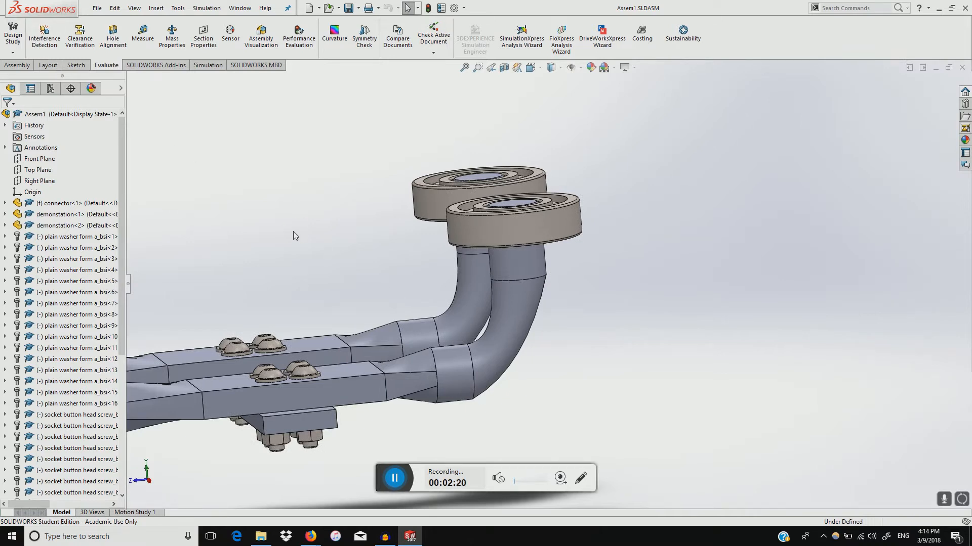
scroll(230, 221, "down", 1)
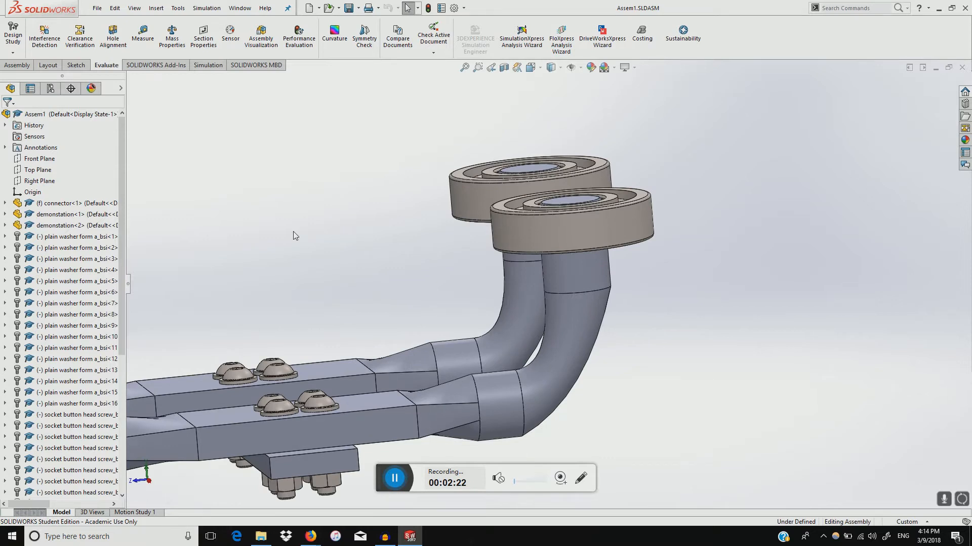
key("f")
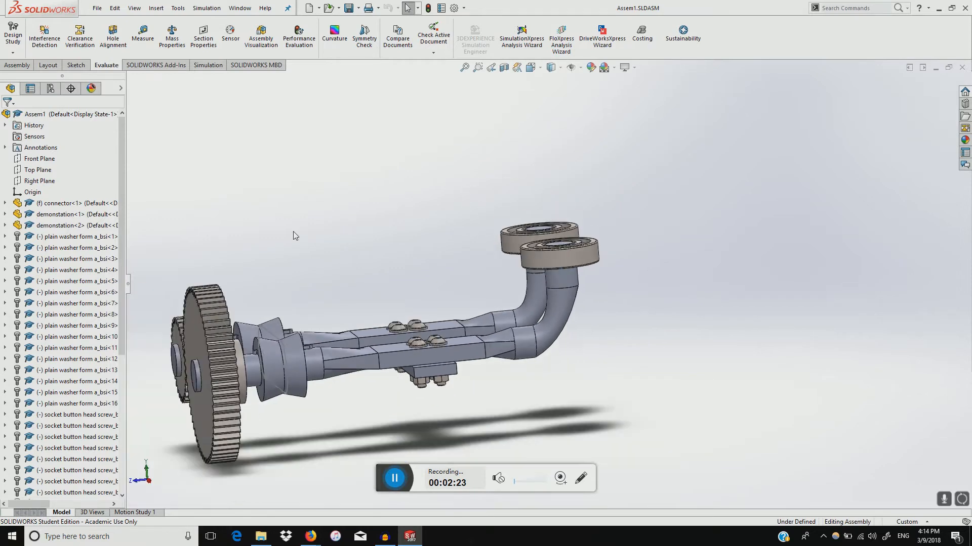
Run interference detection on the whole assembly, examine the results down to Interference9 and its components, and close the check
left_click(33, 35)
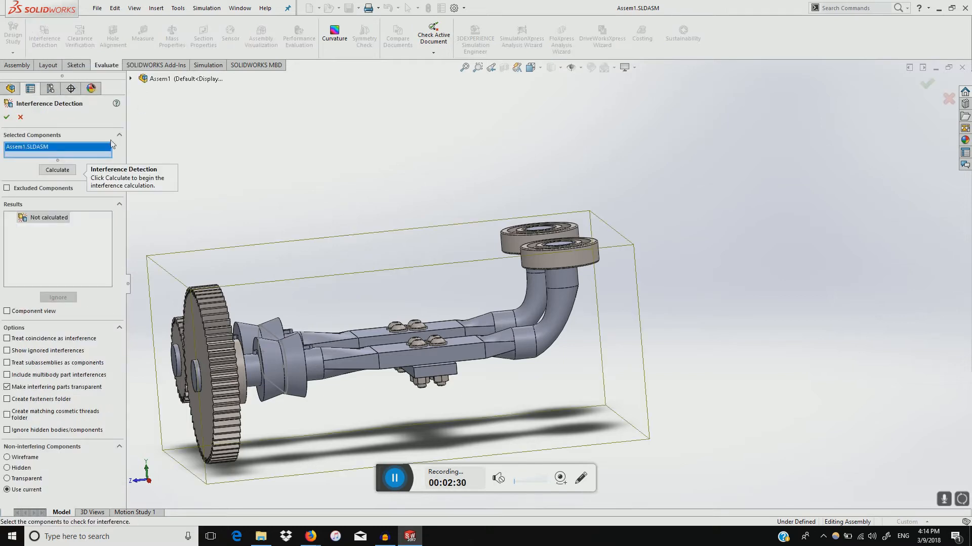
left_click(49, 171)
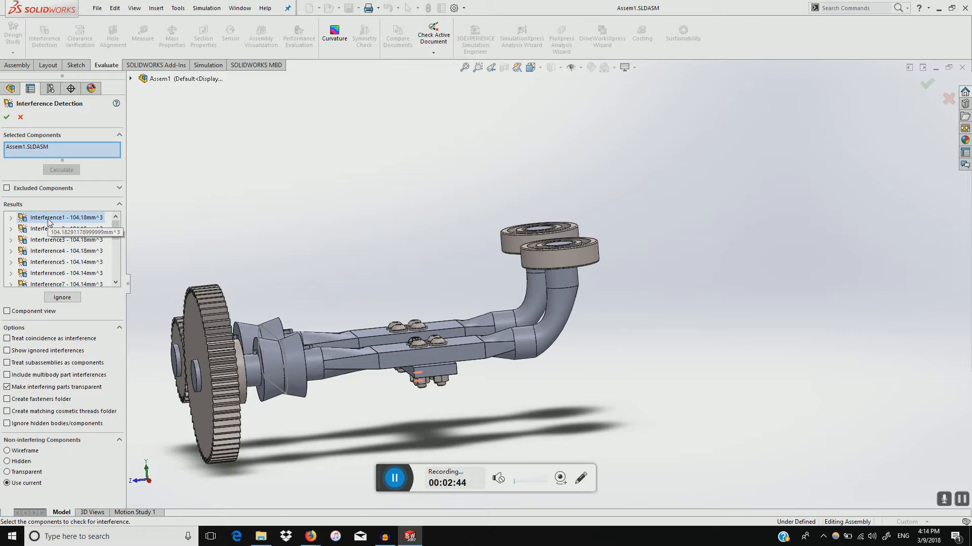
key("Down")
key("Down")
key("Down")
key("Down")
key("Down")
key("Down")
key("Down")
key("Down")
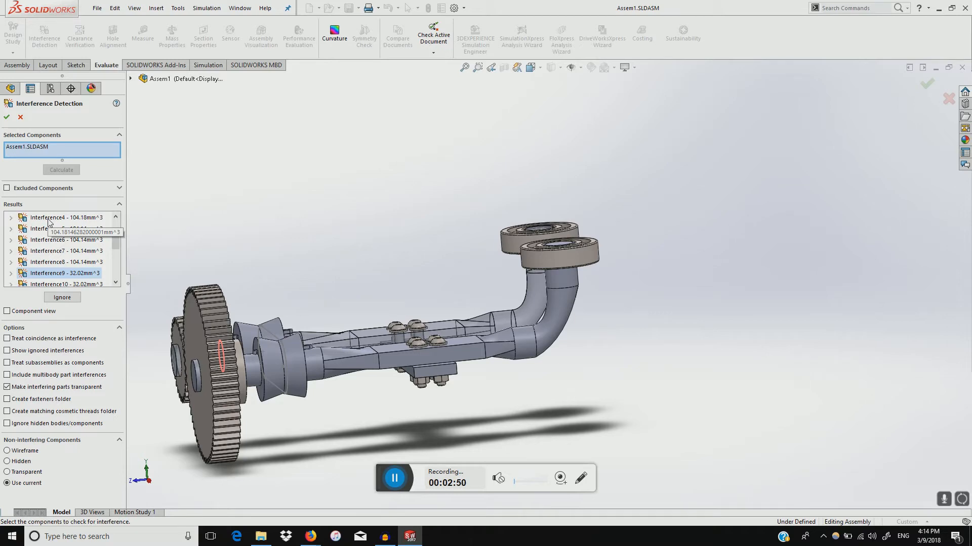
key("Right")
middle_click_drag(437, 181, 436, 181)
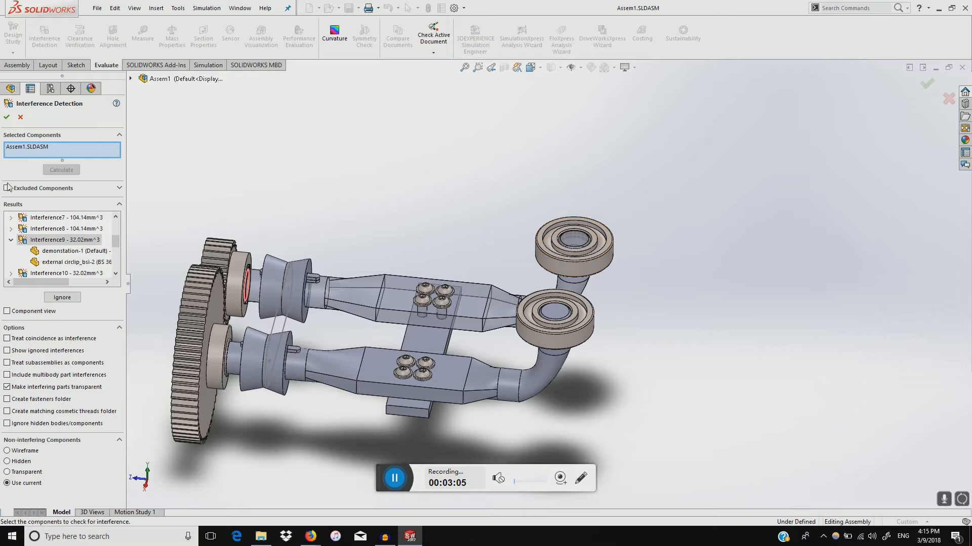
left_click(6, 118)
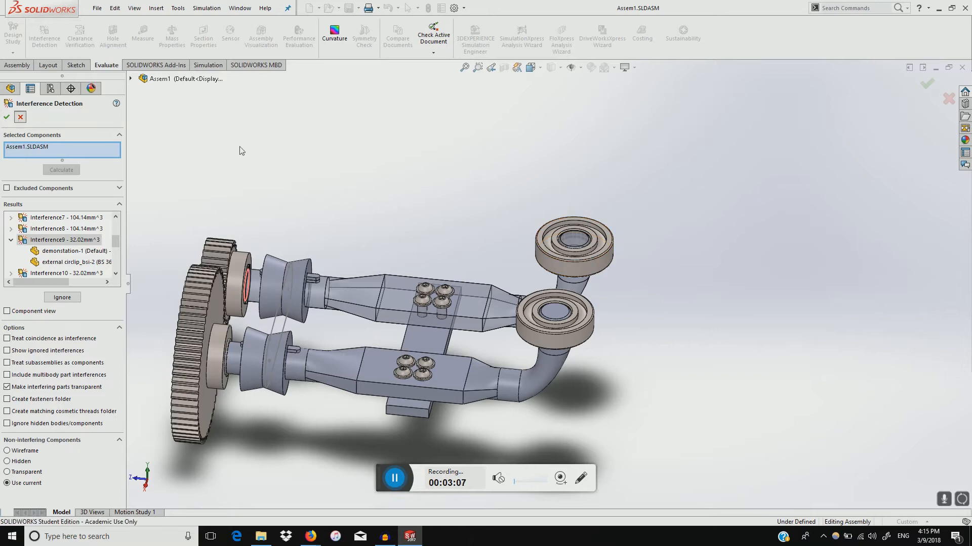
Hide the radial ball bearing on the bent end of the rear arm to expose the shaft end
left_click(594, 265)
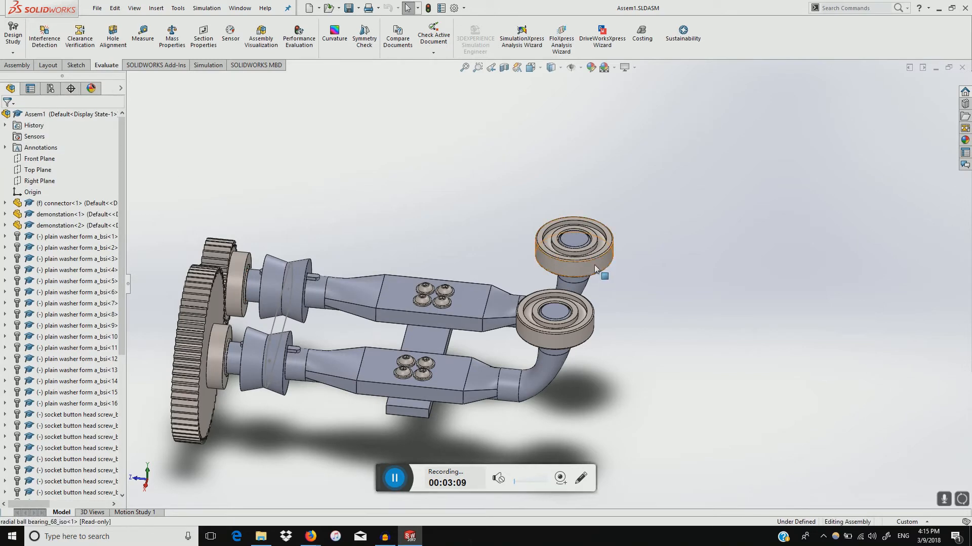
right_click(594, 265)
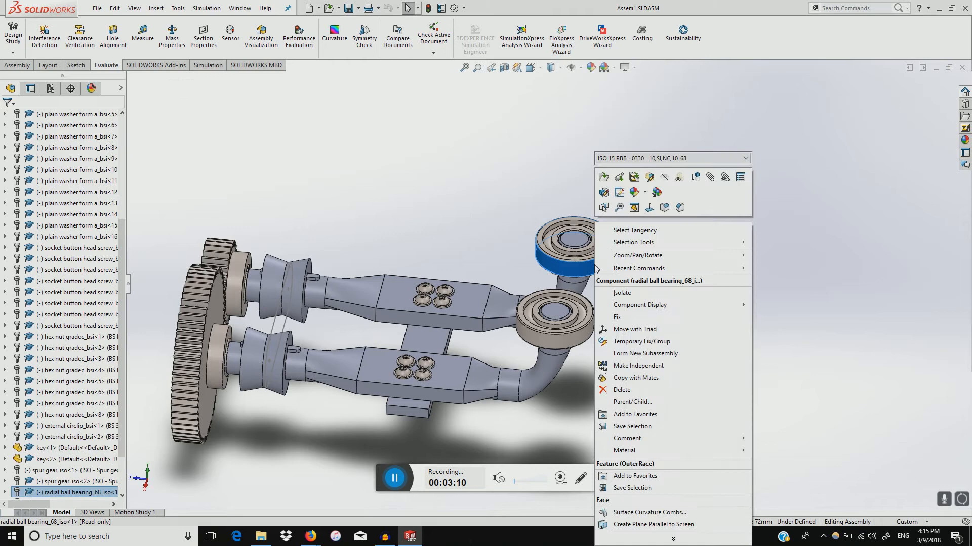
left_click(662, 178)
scroll(618, 233, "up", 2)
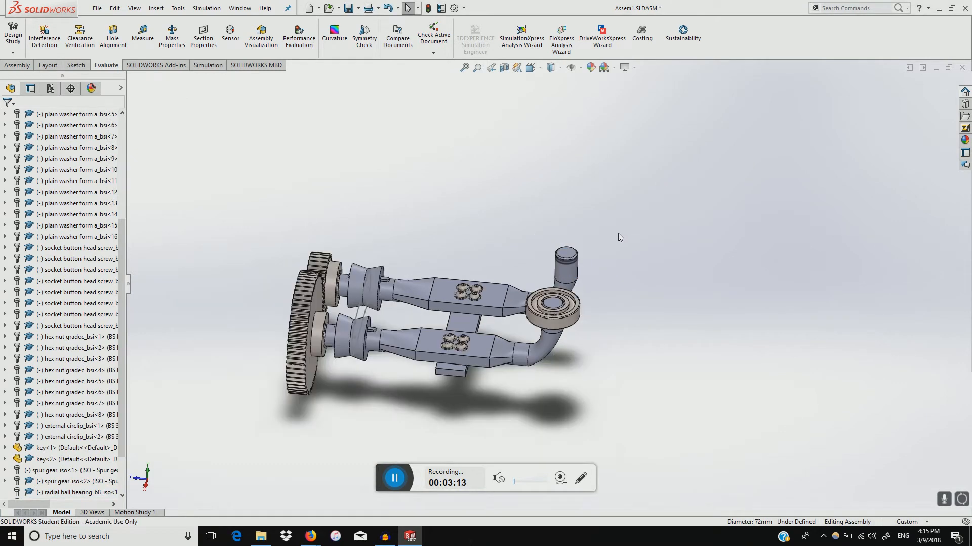
scroll(561, 263, "down", 3)
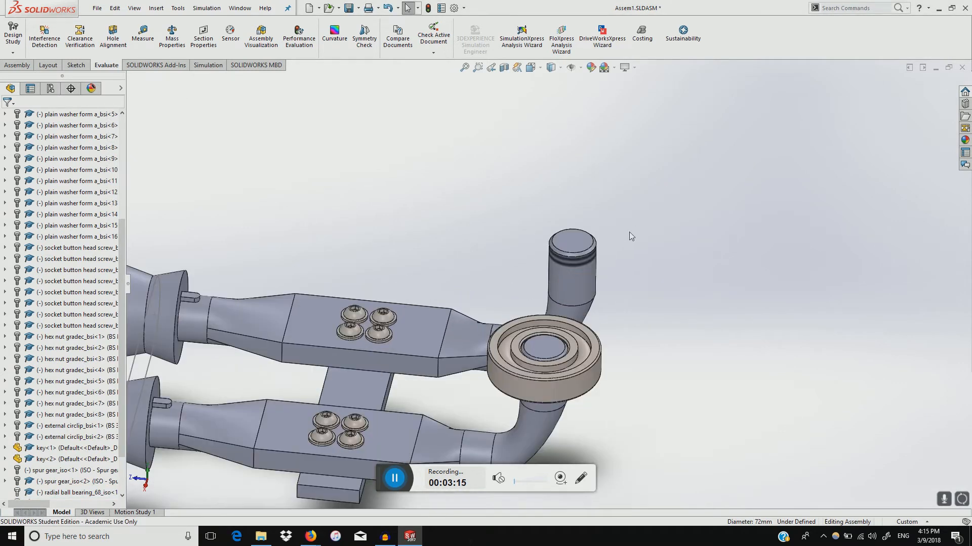
scroll(579, 257, "down", 3)
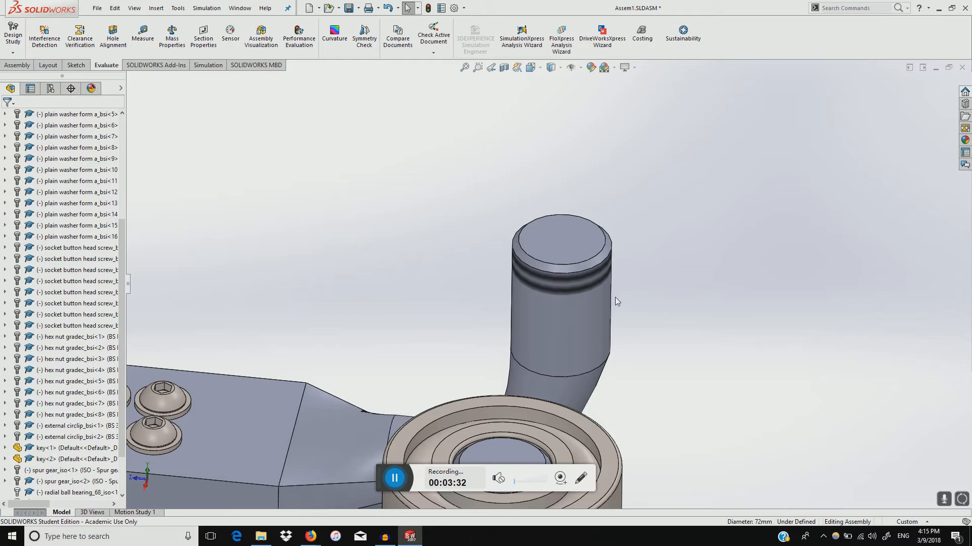
left_click(153, 8)
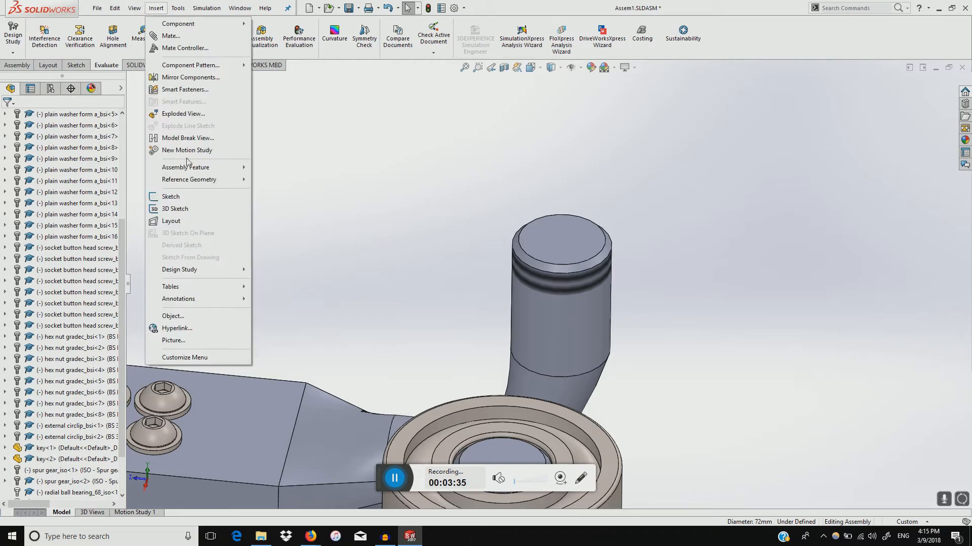
mouse_move(191, 299)
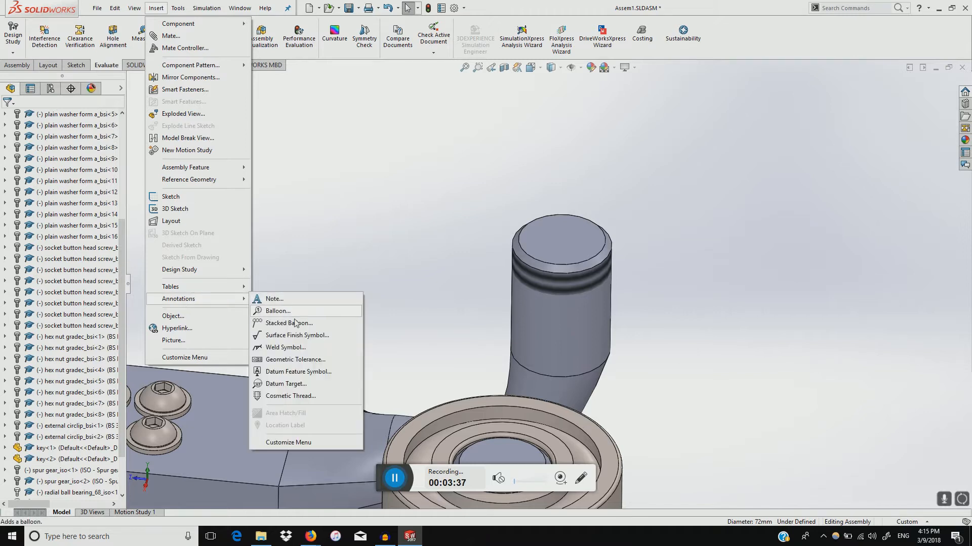
left_click(286, 398)
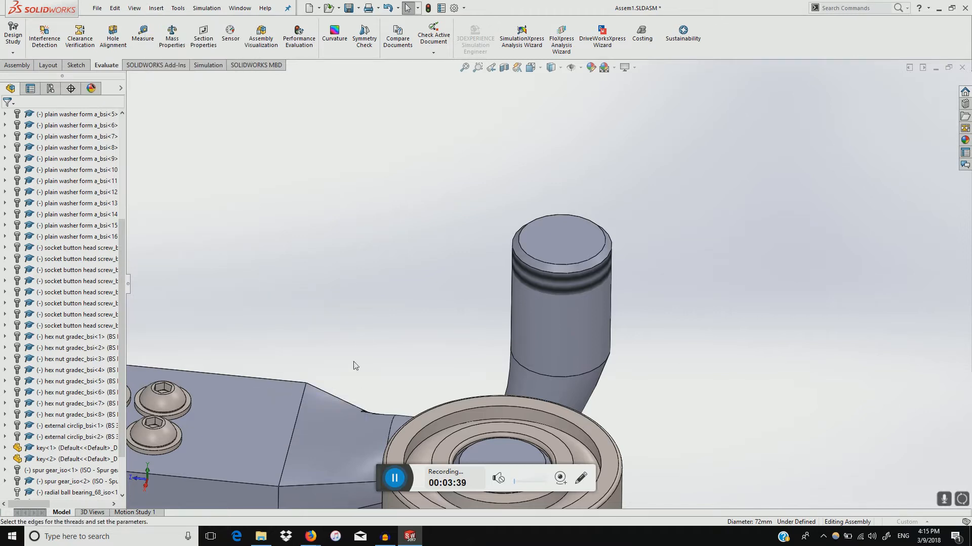
scroll(476, 327, "down", 1)
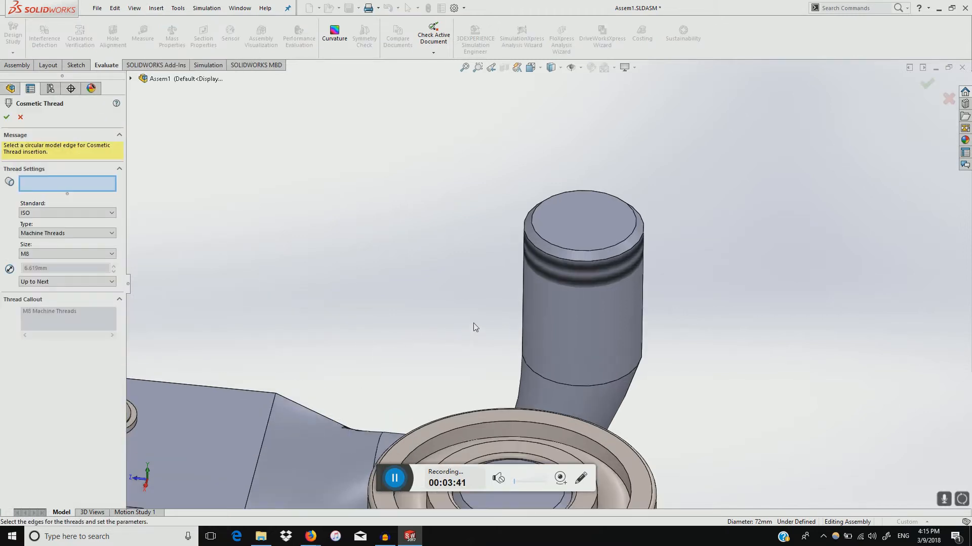
scroll(412, 344, "up", 5)
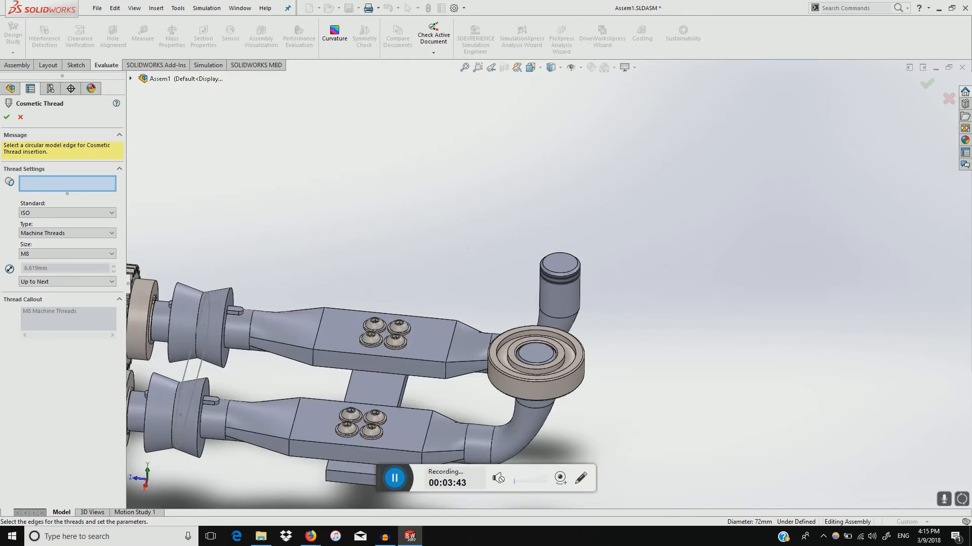
scroll(185, 357, "up", 1)
scroll(183, 351, "down", 3)
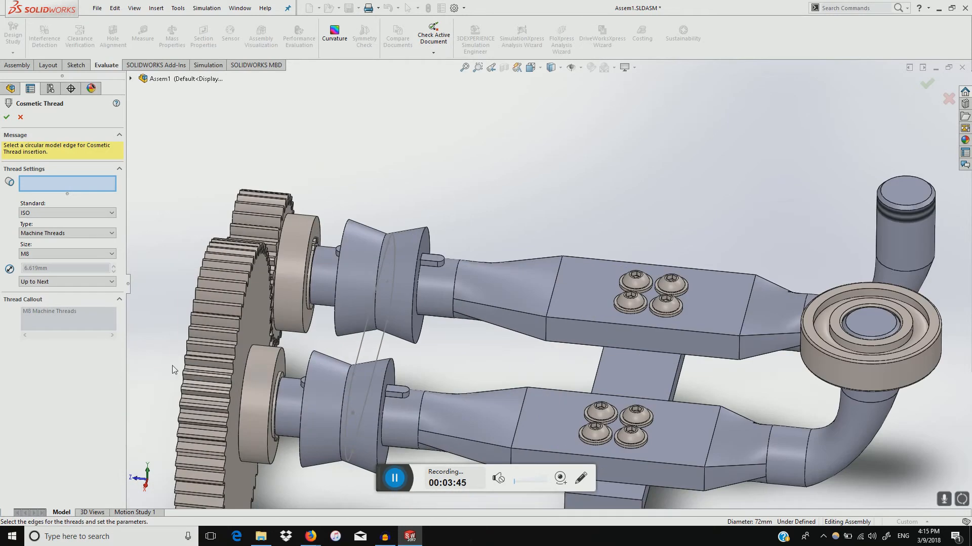
key("Left")
key("Left")
key("Left")
key("Left")
key("Left")
key("Right")
key("Right")
key("Right")
key("Right")
key("Right")
key("Right")
key("Right")
key("Right")
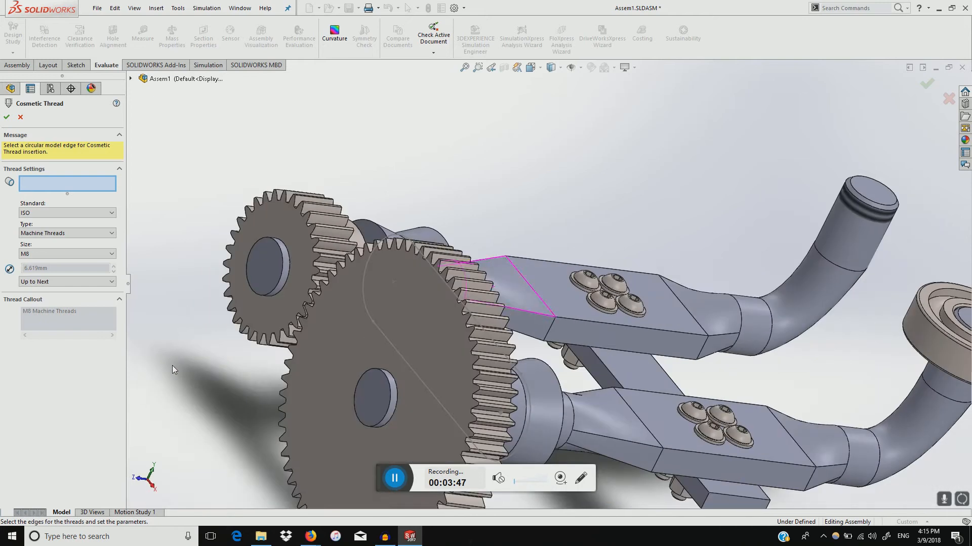
scroll(301, 390, "up", 2)
scroll(301, 390, "down", 1)
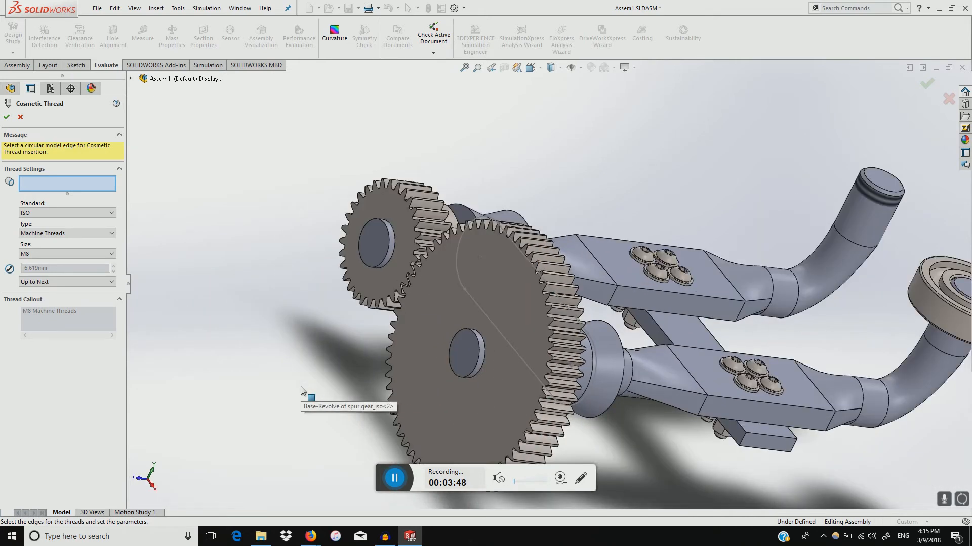
scroll(458, 356, "down", 2)
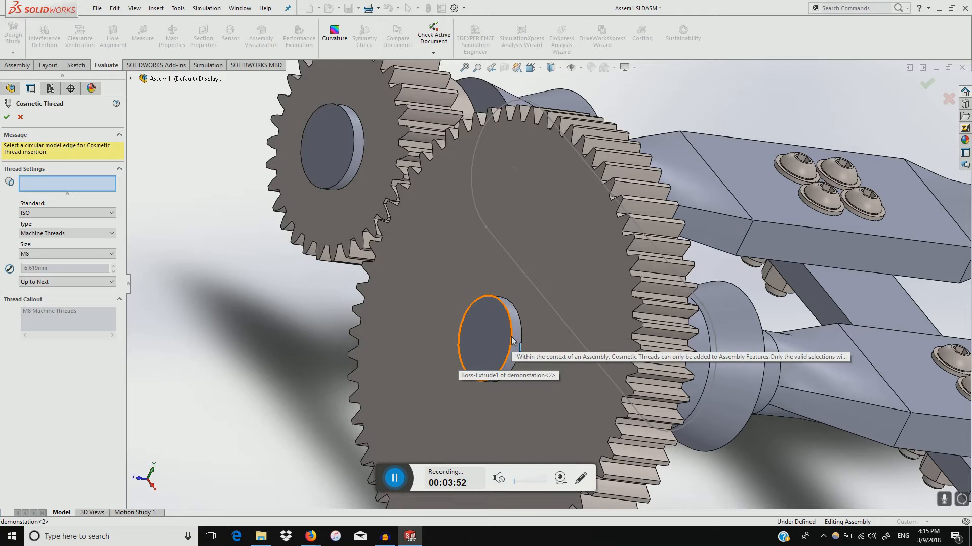
left_click(20, 117)
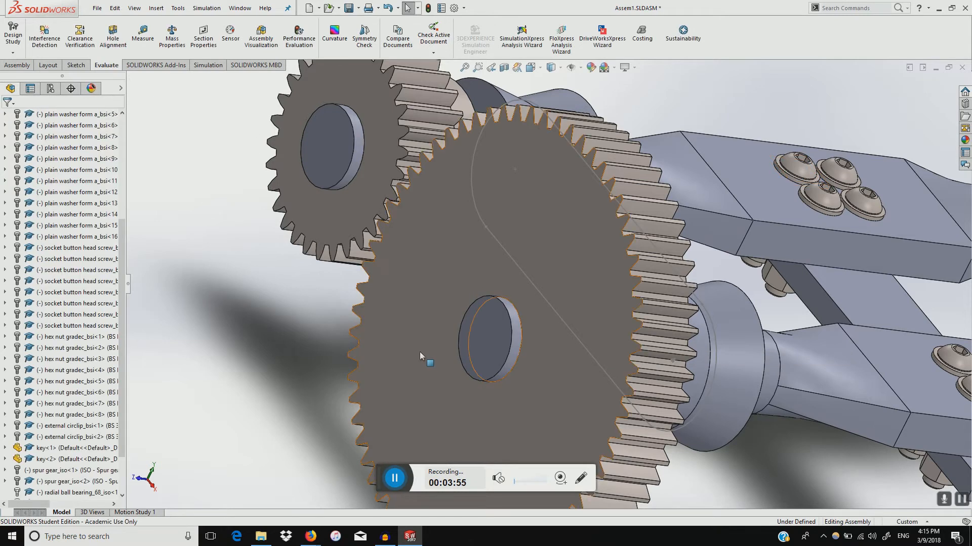
Open the demonstation part from the assembly for separate editing, using the shaft through the large spur gear
right_click(475, 335)
left_click(484, 165)
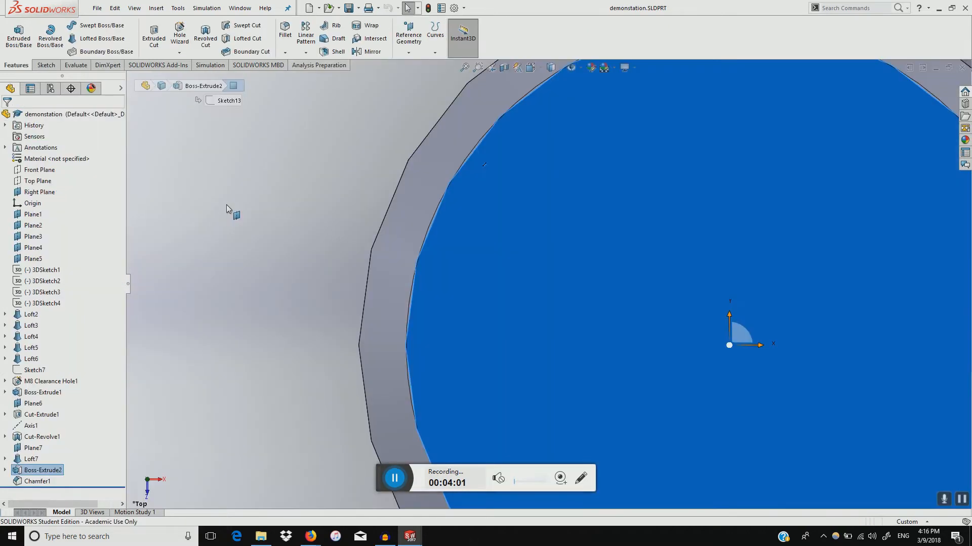
left_click(338, 259)
Add an ISO M8 machine-thread cosmetic thread, Up to Next, on the circular end edge of the shaft beside the keyway slot
scroll(338, 259, "up", 4)
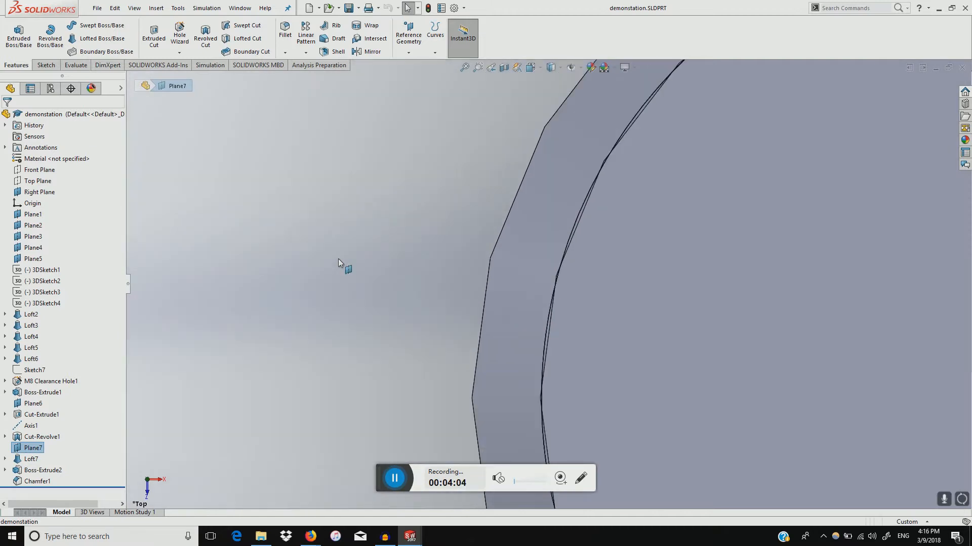
scroll(336, 259, "up", 5)
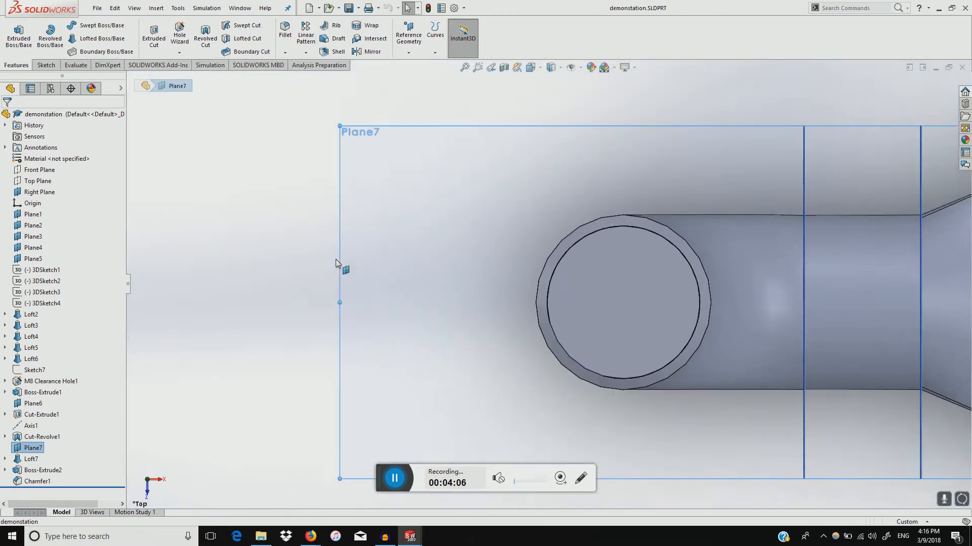
key("Right")
key("Right")
key("Left")
key("Left")
key("Left")
key("Left")
key("Left")
key("Left")
key("Left")
key("Left")
key("Left")
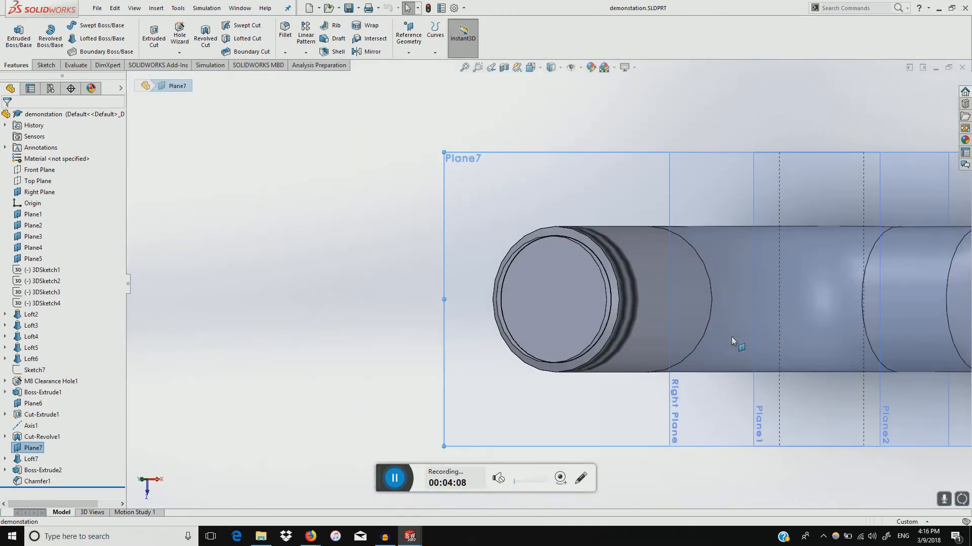
scroll(731, 336, "up", 5)
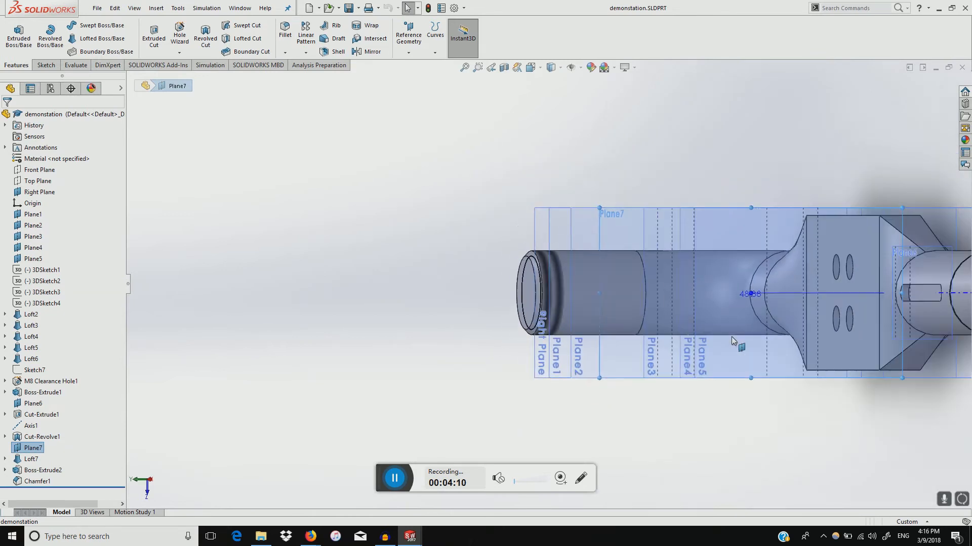
scroll(839, 284, "down", 5)
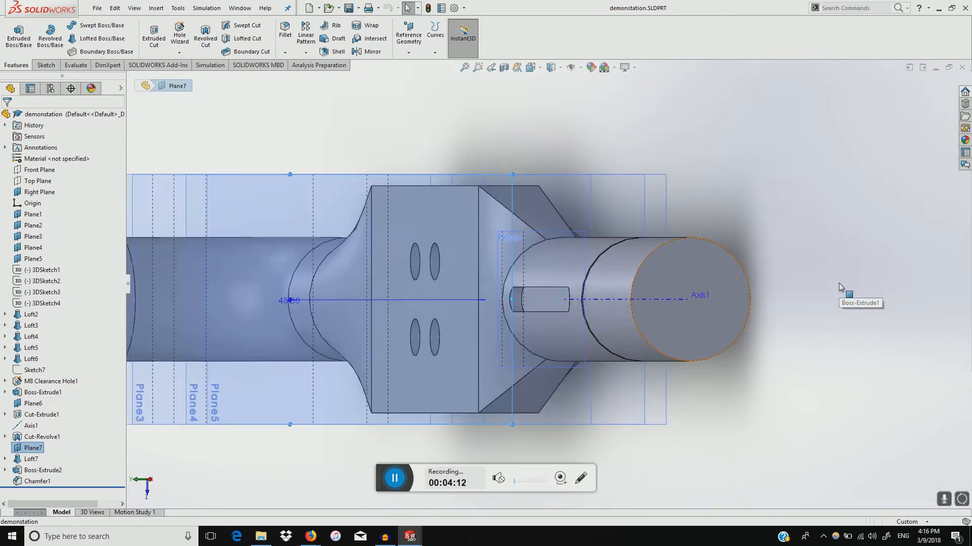
left_click(156, 9)
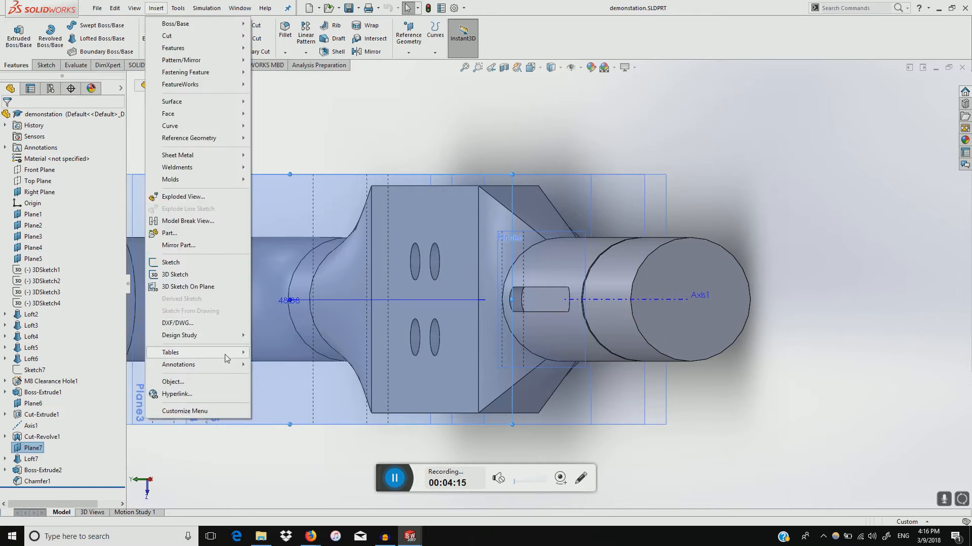
mouse_move(227, 364)
left_click(283, 461)
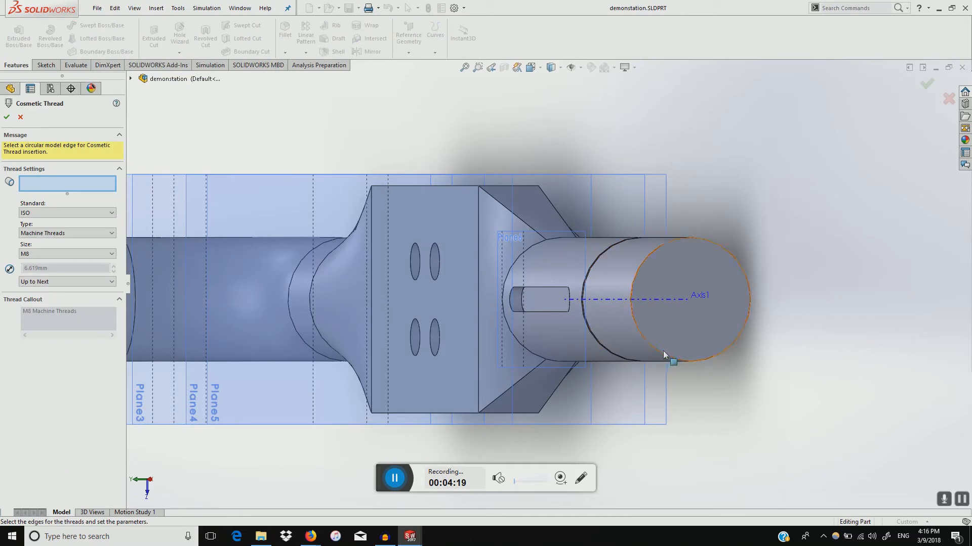
left_click(696, 366)
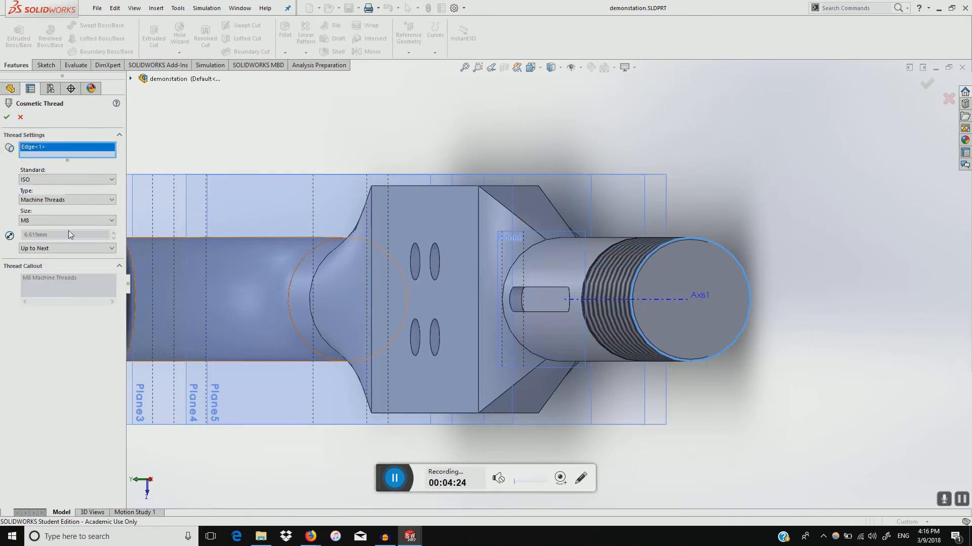
key("Left")
key("Left")
key("Left")
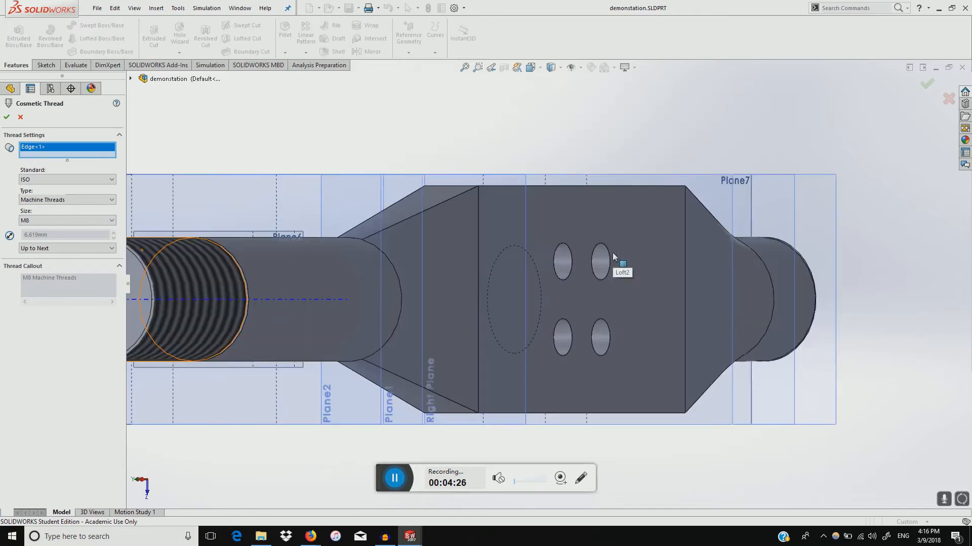
key("Right")
key("Right")
key("Right")
key("Right")
key("Right")
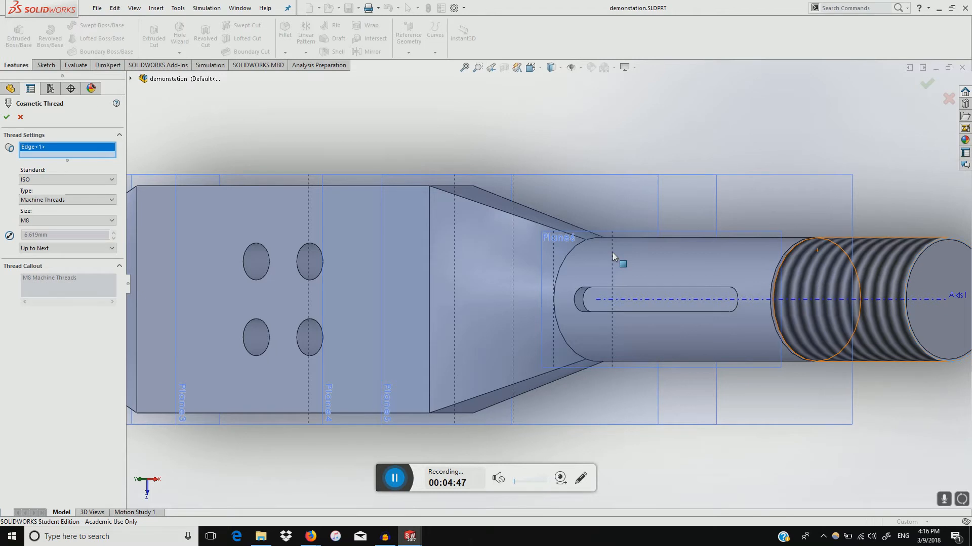
left_click(931, 82)
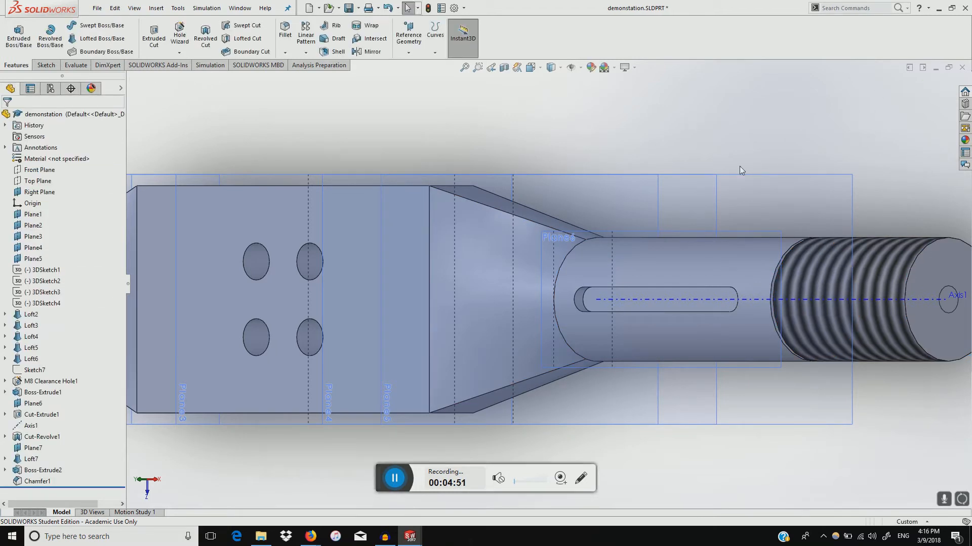
Check in the part's document Detailing properties that shaded cosmetic threads are displayed, and accept the settings
left_click(454, 9)
left_click(465, 97)
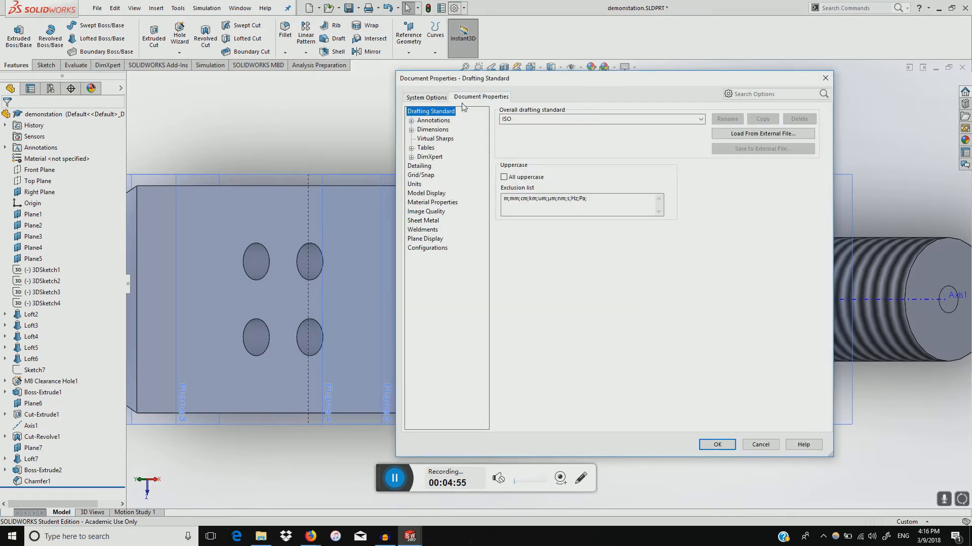
left_click(419, 167)
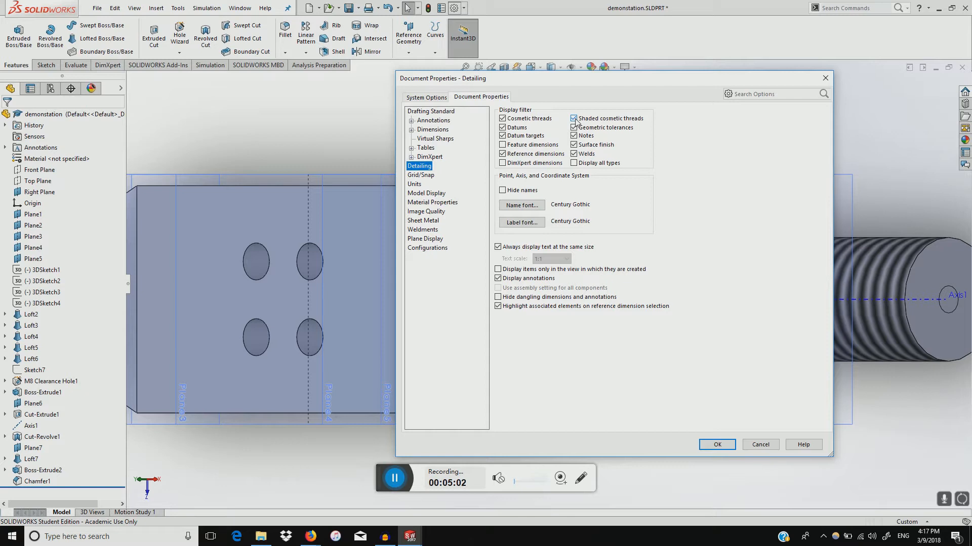
left_click(732, 447)
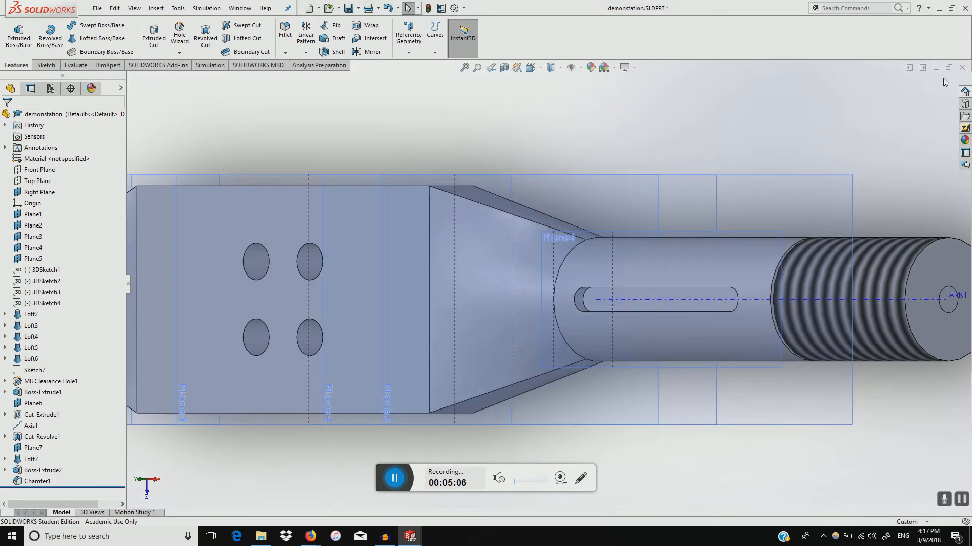
Return to the Assem1 assembly and make a drawing from it using the IC A3 land sheet format
left_click(940, 72)
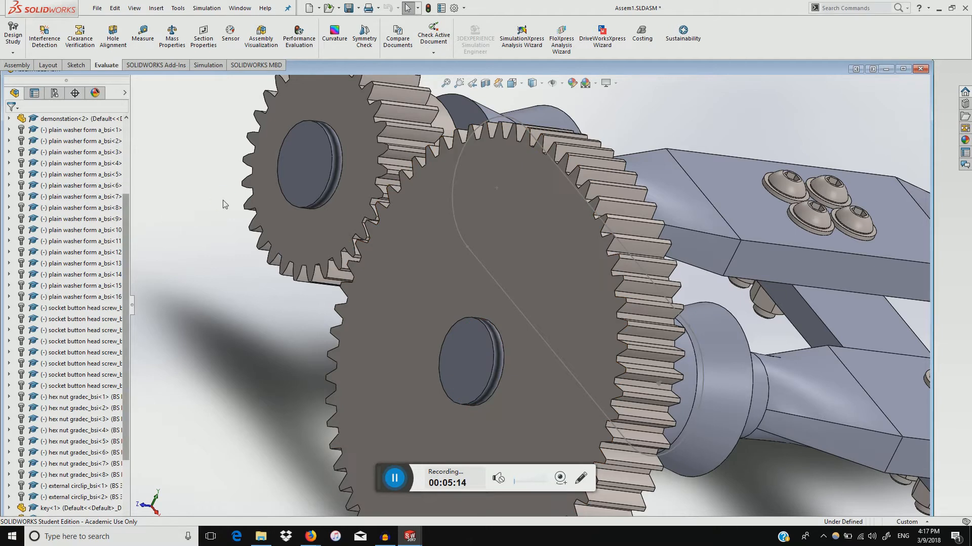
left_click(309, 8)
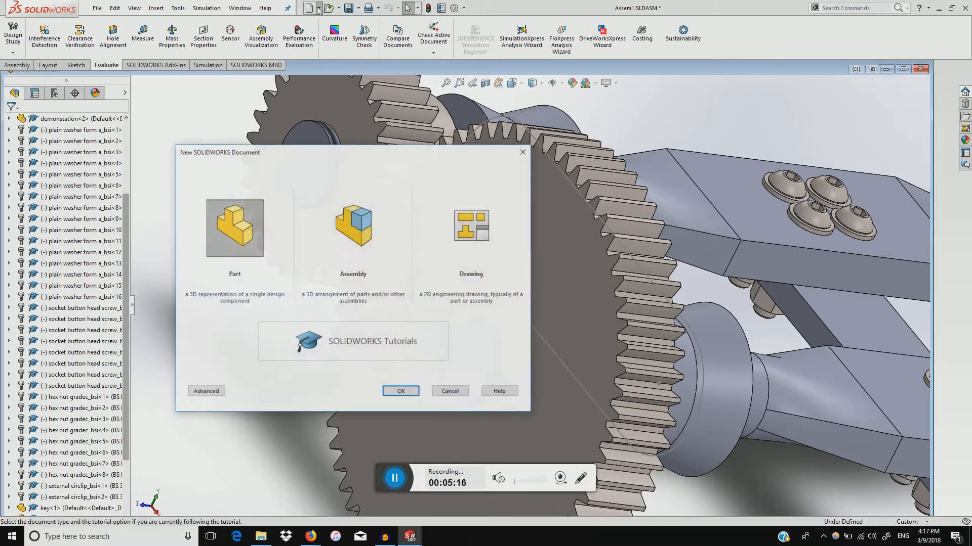
left_click(450, 392)
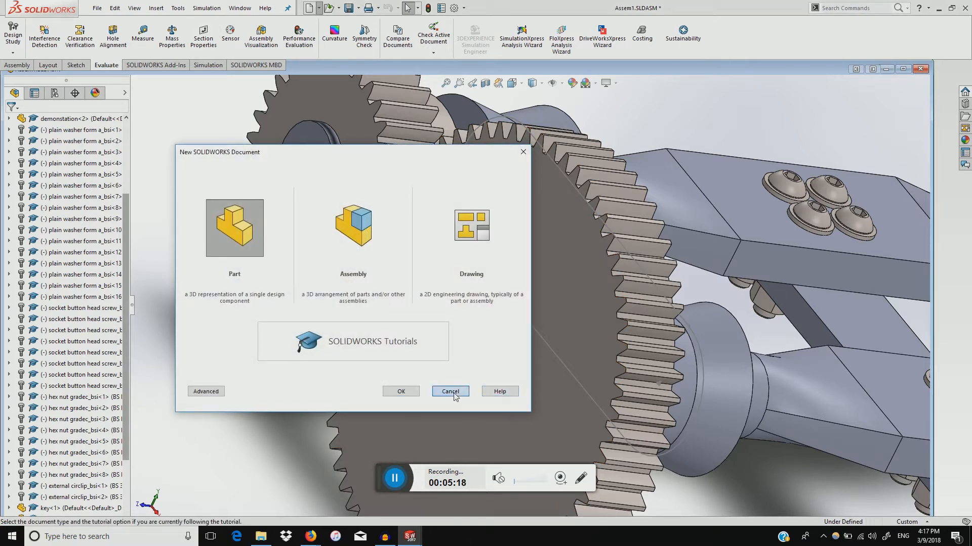
left_click(318, 7)
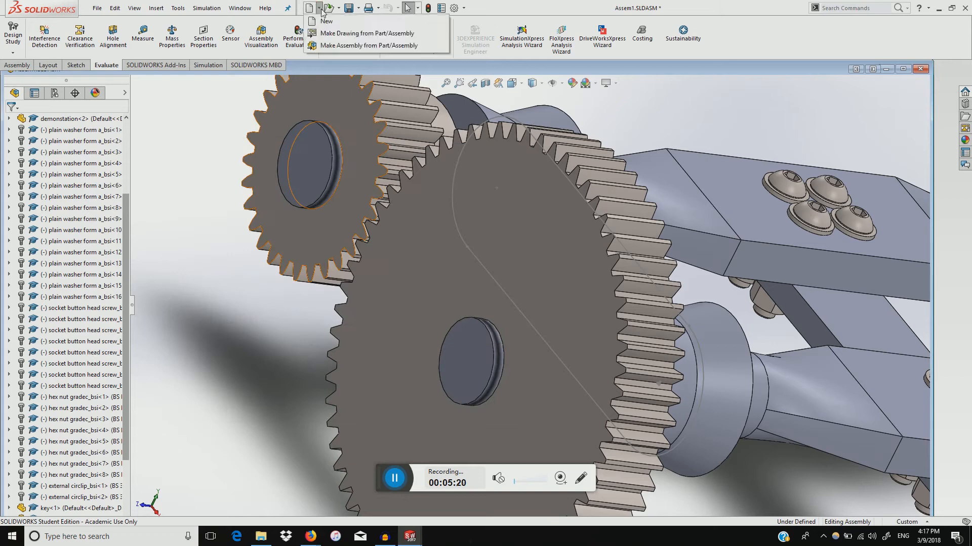
left_click(329, 35)
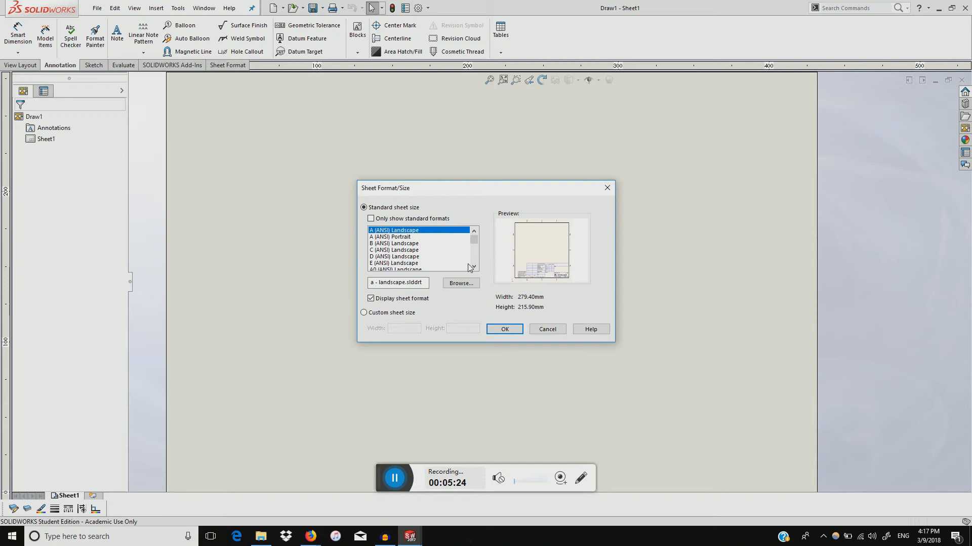
left_click_drag(473, 238, 474, 258)
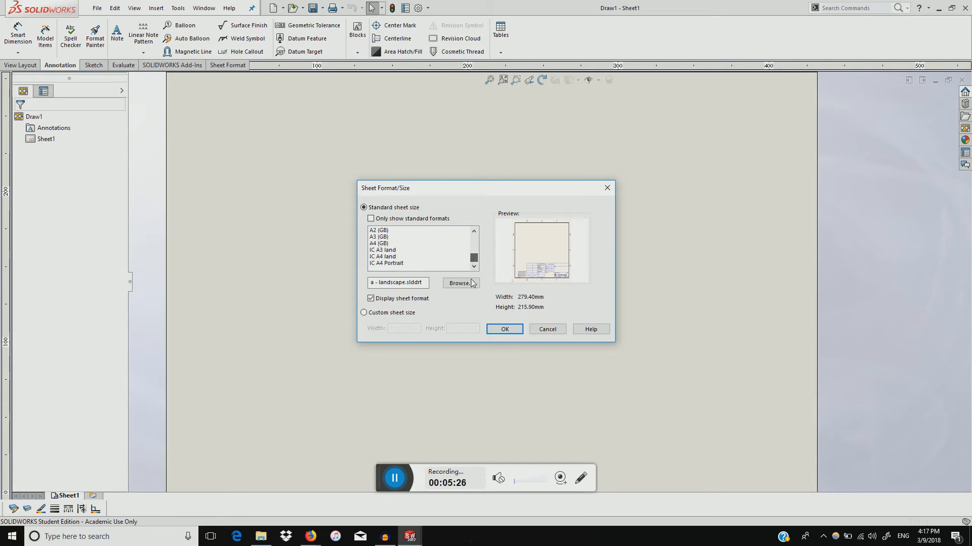
double_click(393, 250)
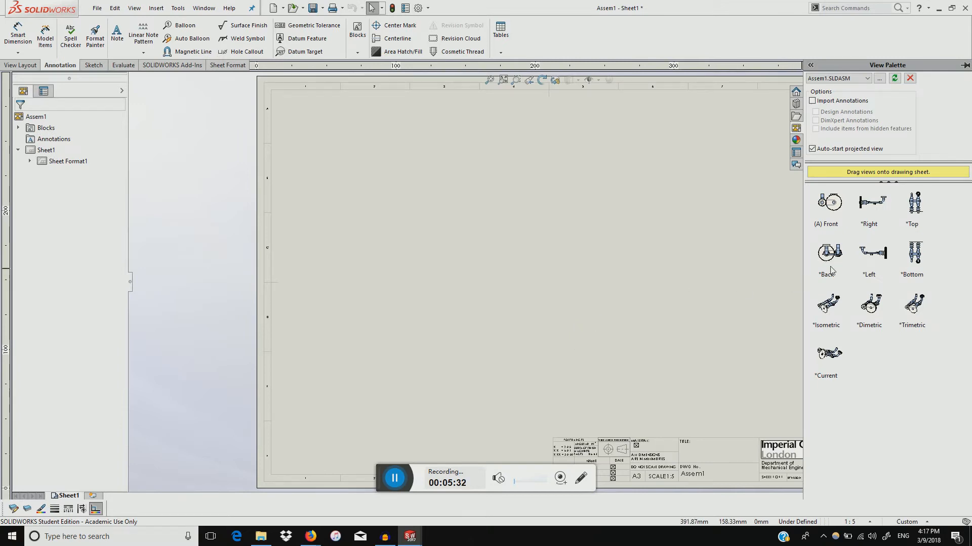
Place the assembly's Right view on the sheet, with one projected view above it and another to its right
left_click_drag(873, 205, 385, 281)
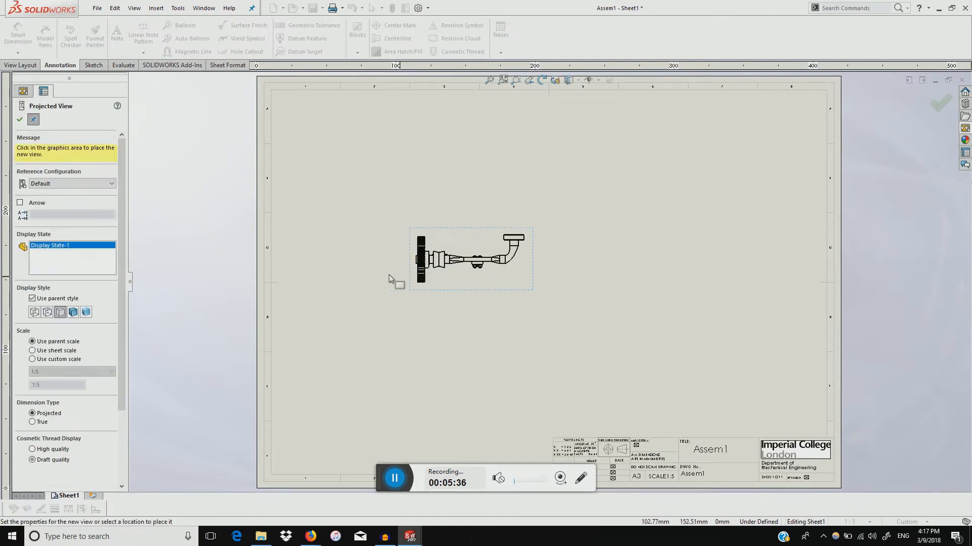
left_click(471, 163)
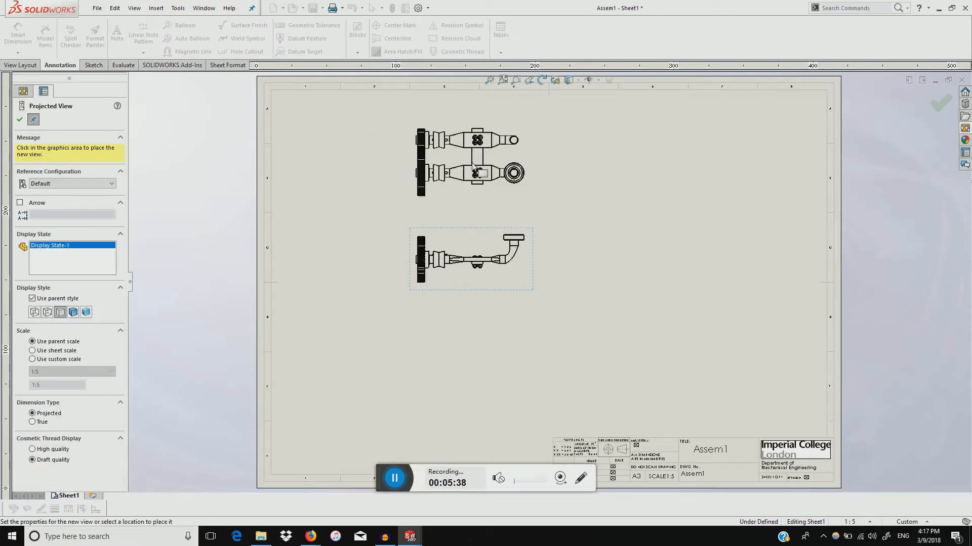
left_click(631, 277)
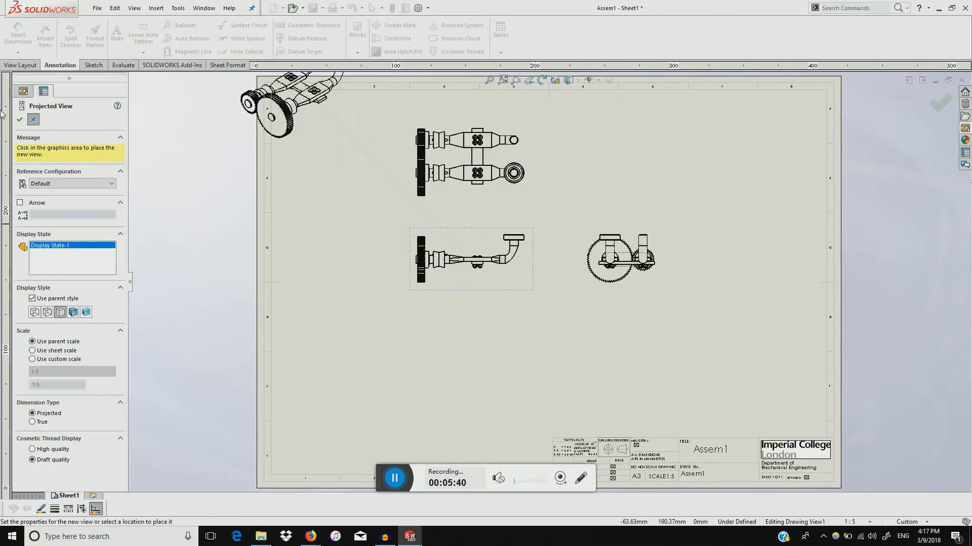
left_click(21, 120)
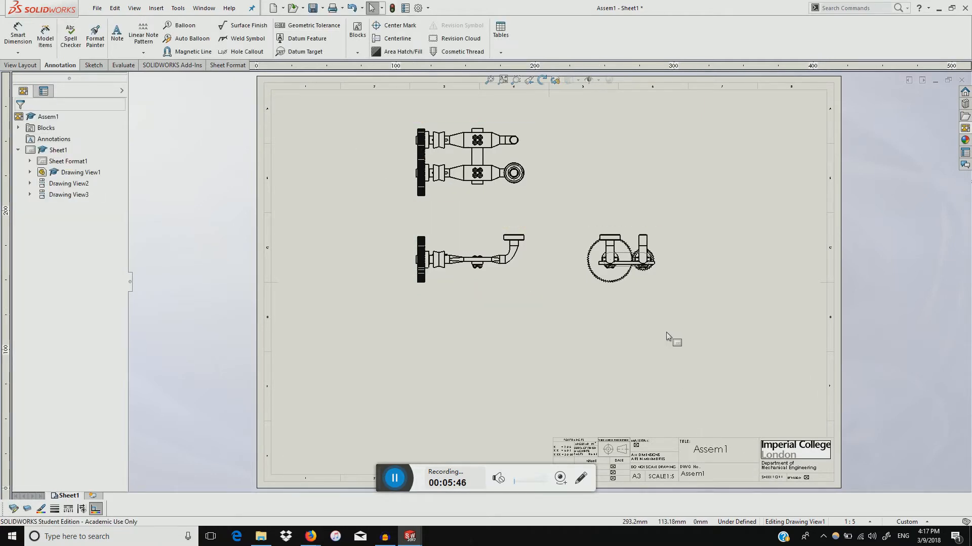
Set the sheet scale to 1:2 and space the three views apart so they no longer overlap
left_click(857, 523)
left_click(840, 370)
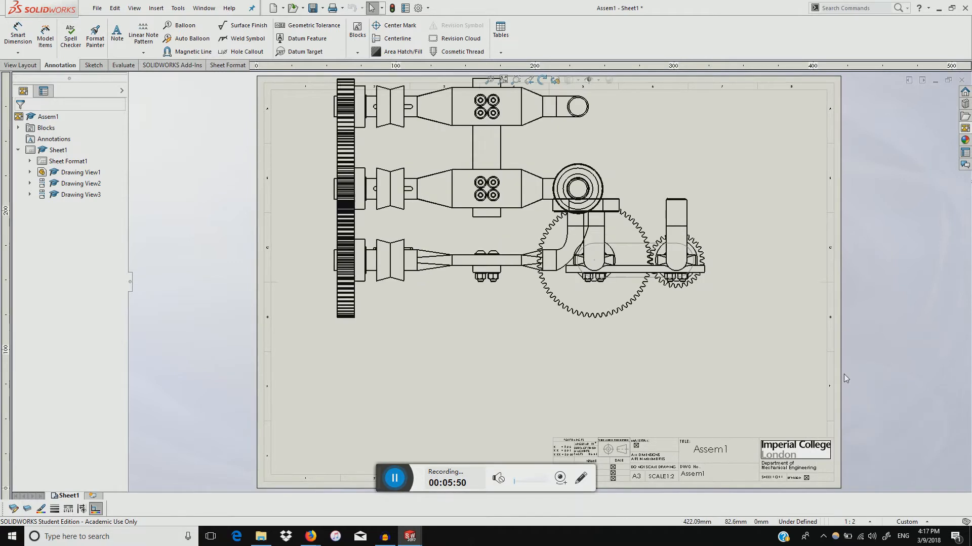
left_click_drag(701, 332, 786, 340)
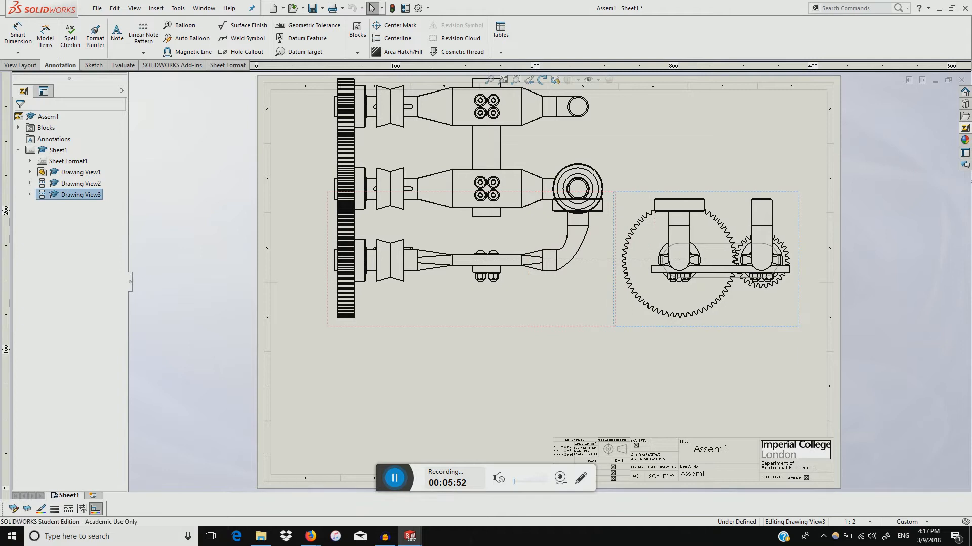
left_click_drag(525, 302, 509, 413)
left_click(173, 202)
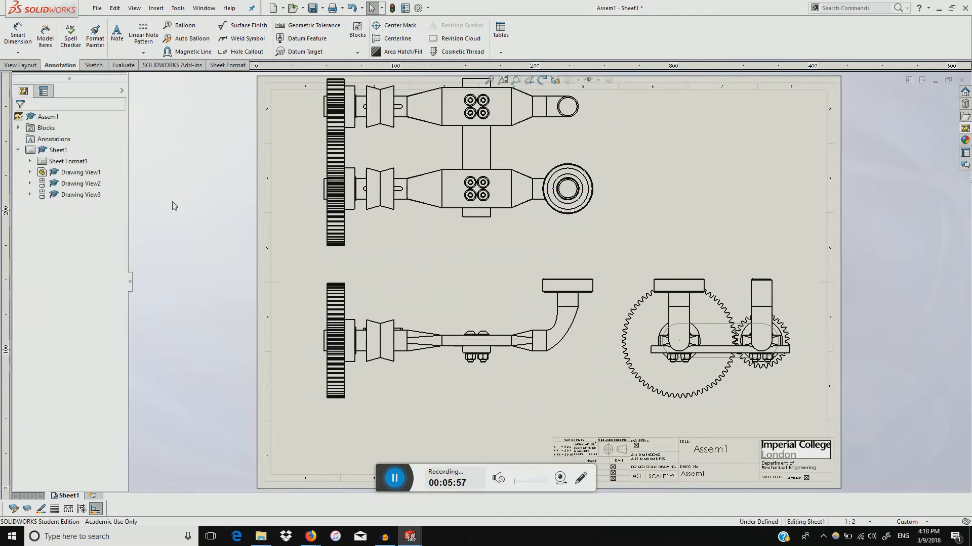
Open the sheet format for editing, examine the title block fields, and return to the drawing sheet
right_click(700, 466)
left_click(698, 464)
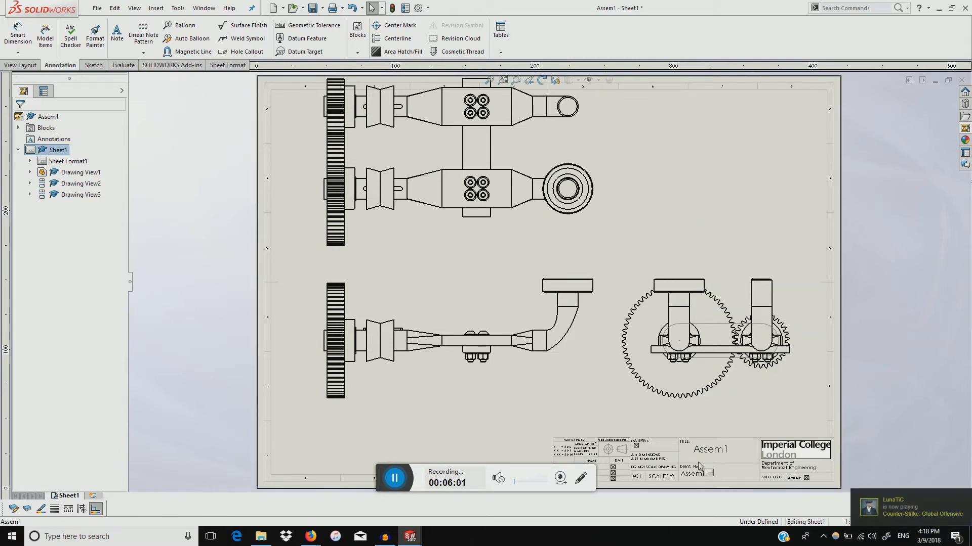
double_click(637, 448)
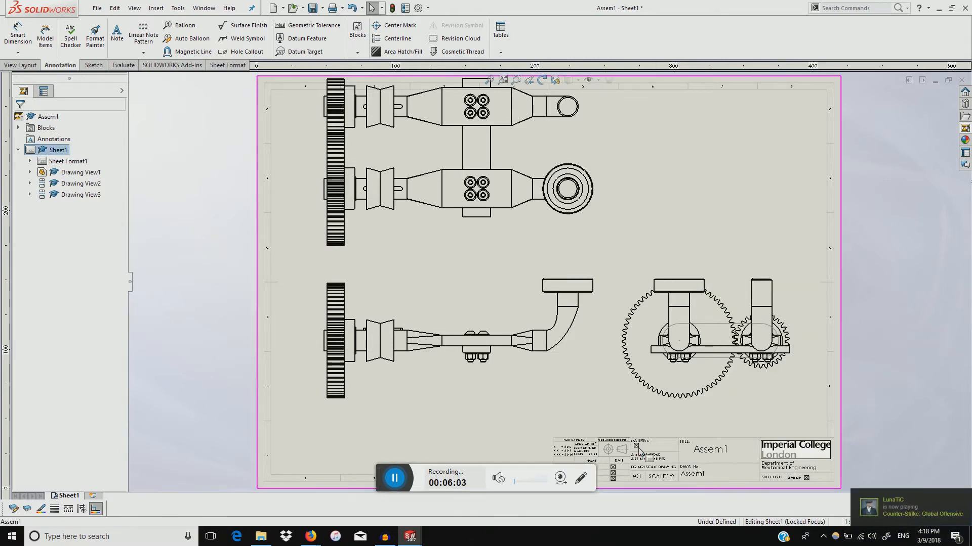
right_click(638, 448)
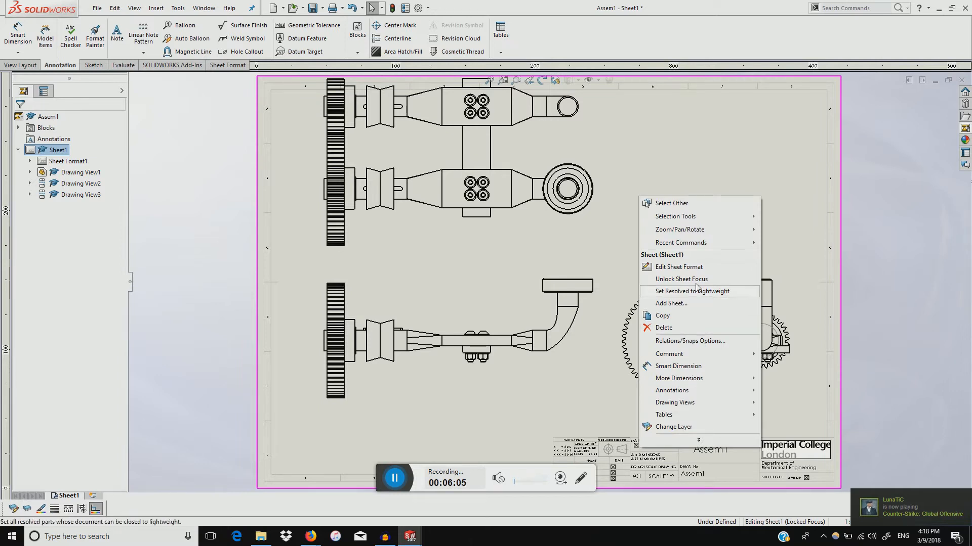
left_click(699, 267)
key("z")
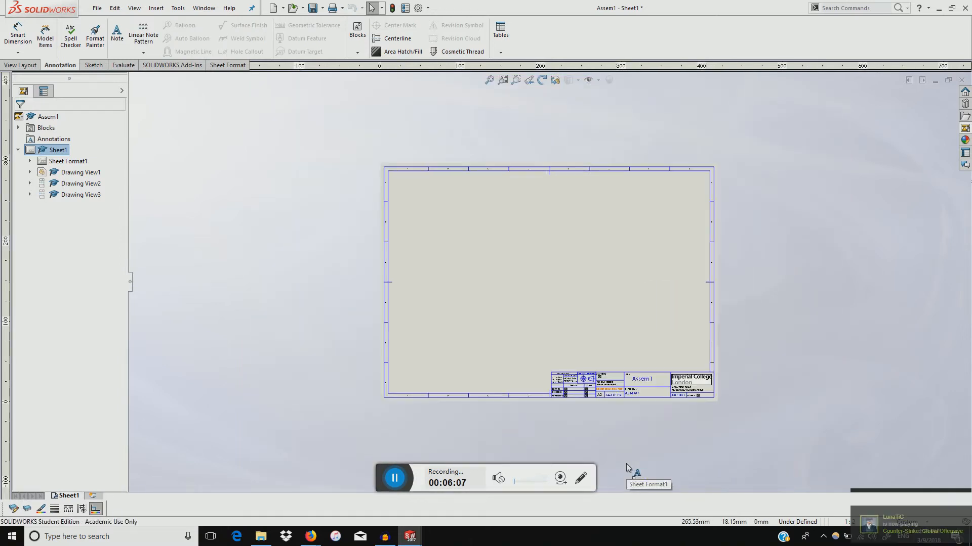
right_click(626, 464)
left_click(573, 398)
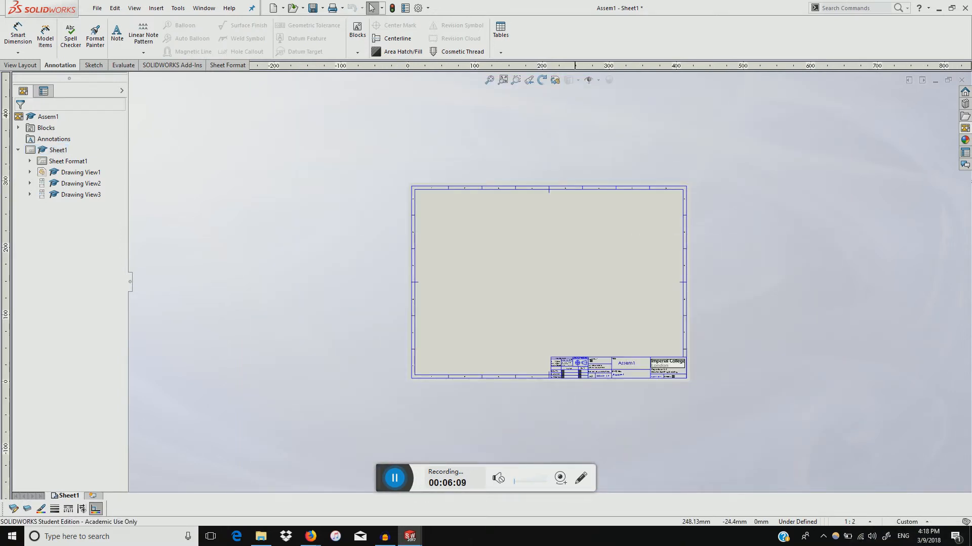
scroll(591, 373, "down", 3)
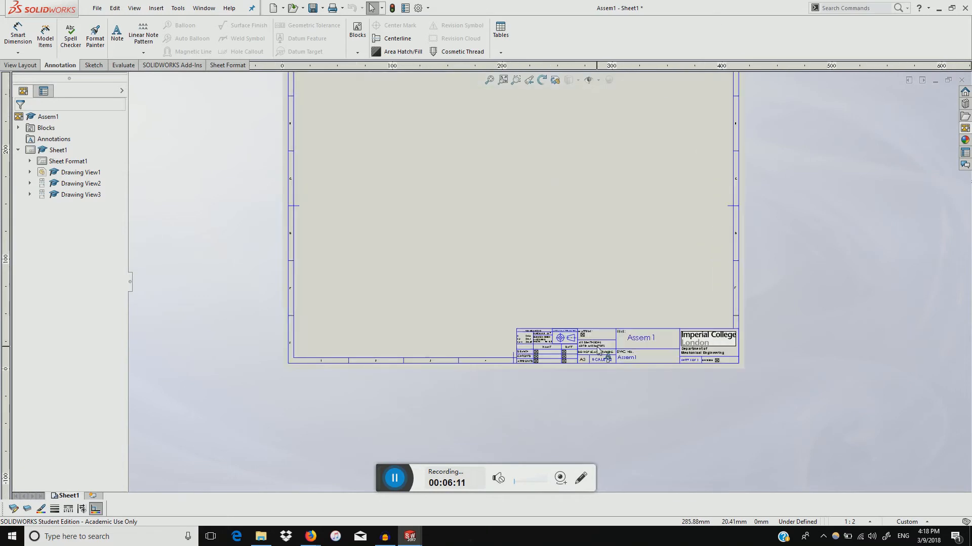
left_click(560, 379)
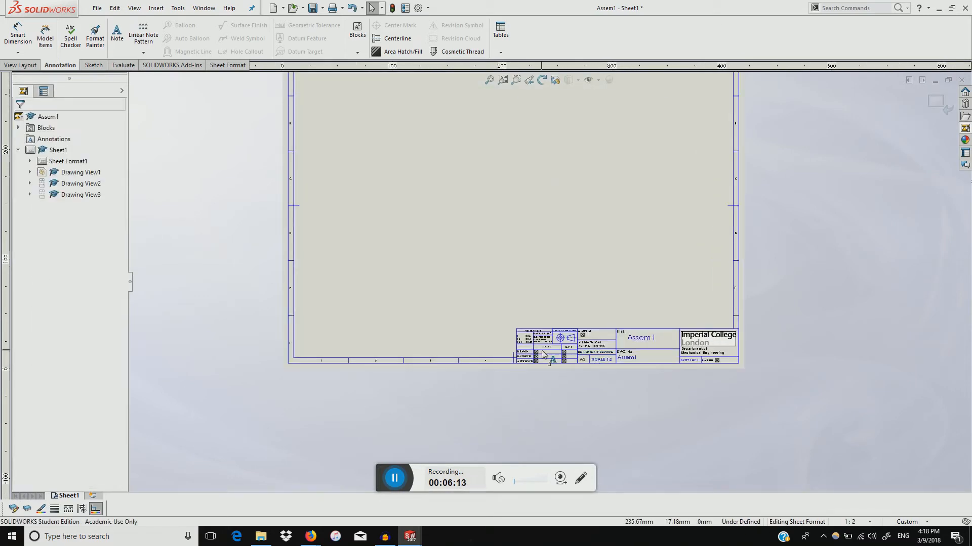
scroll(543, 354, "down", 2)
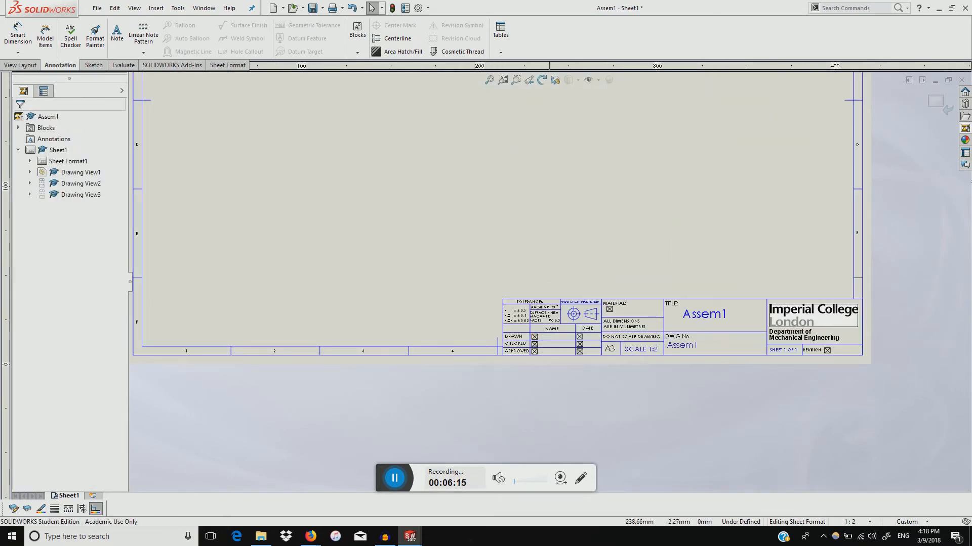
left_click(936, 102)
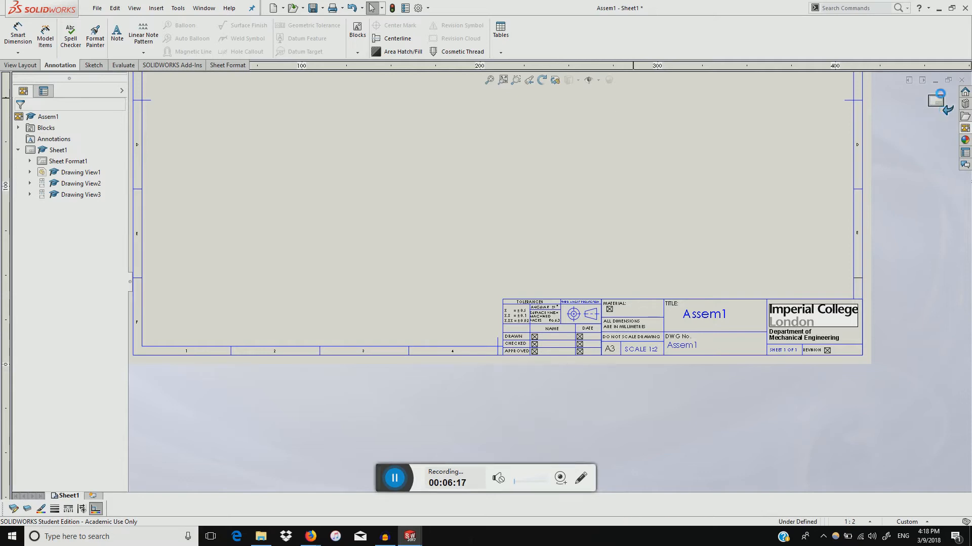
Switch to the desktop and open the Drawing Assembly and Drawing HW-002 example PDFs in Microsoft Edge
left_click(939, 7)
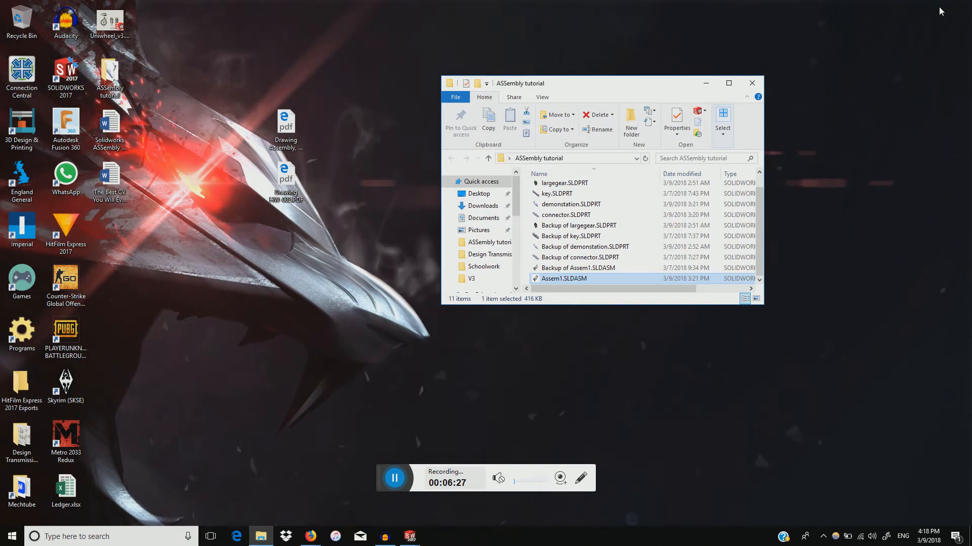
left_click(281, 187)
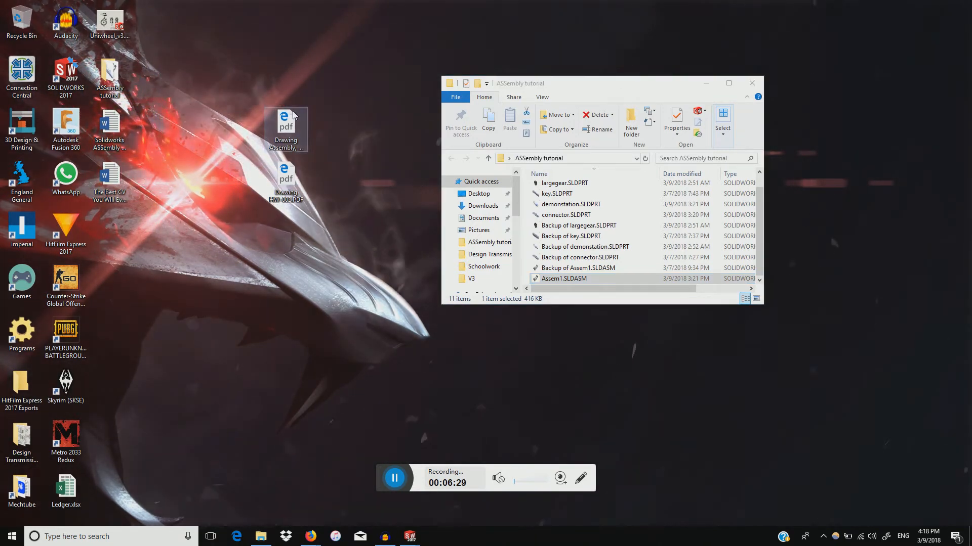
double_click(281, 187)
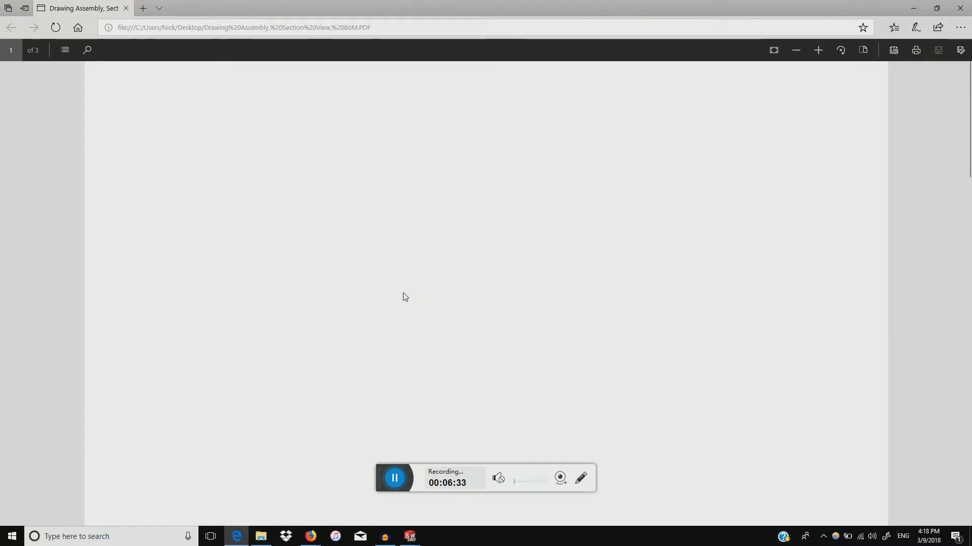
double_click(642, 5)
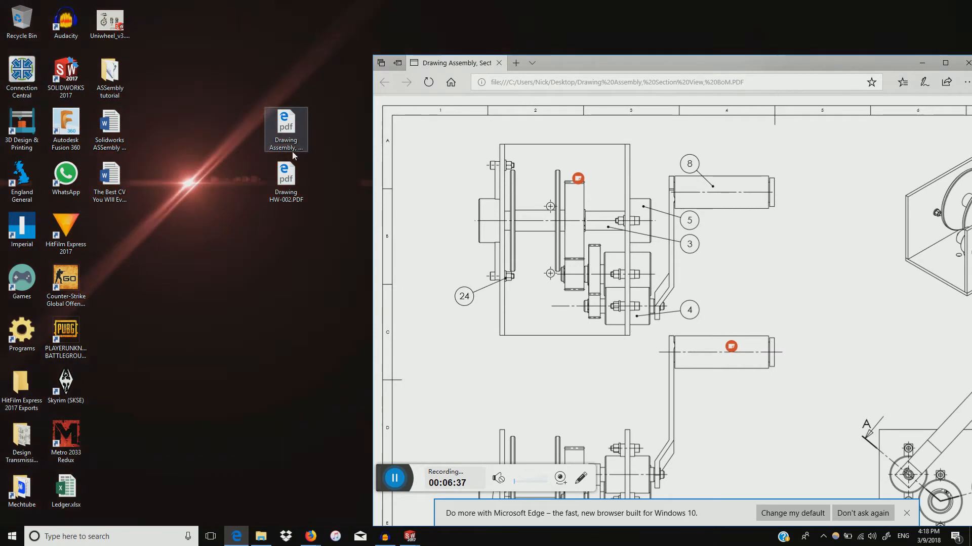
double_click(286, 176)
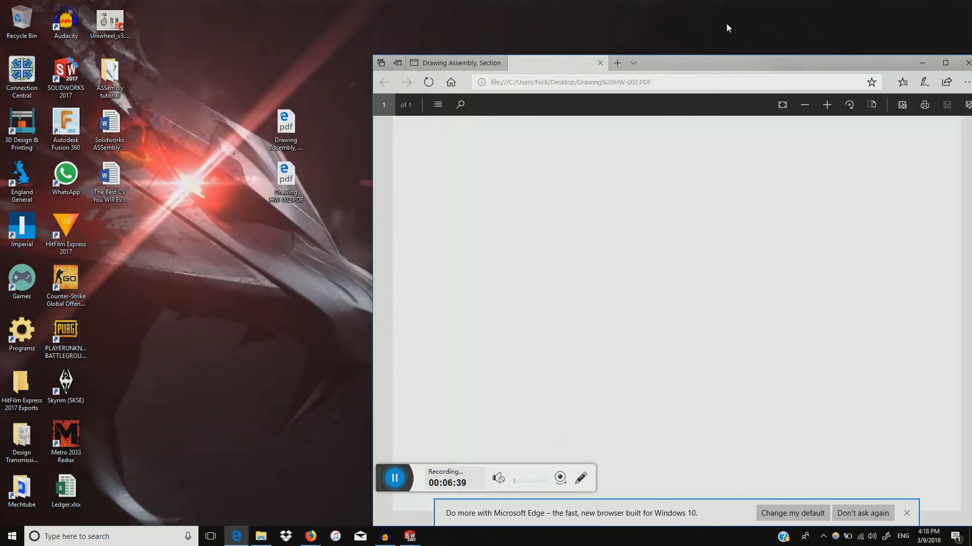
double_click(684, 65)
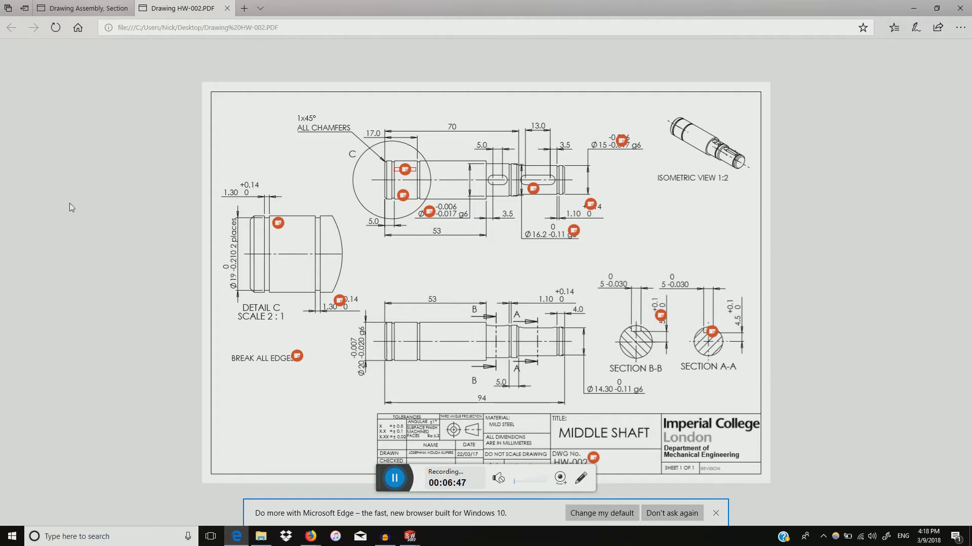
Examine the views, item balloons and review comments on the first page of the Drawing Assembly PDF
left_click(56, 4)
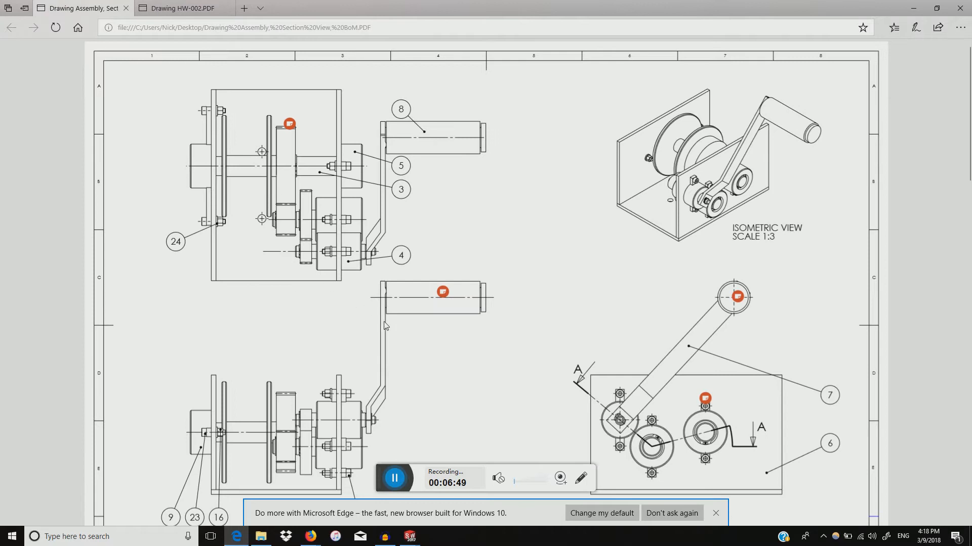
scroll(391, 331, "down", 1)
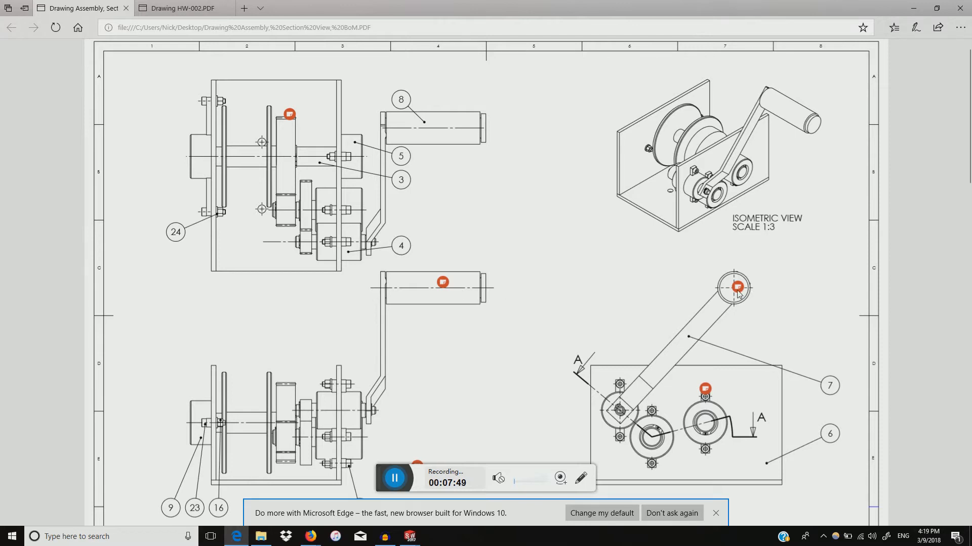
scroll(663, 264, "down", 3)
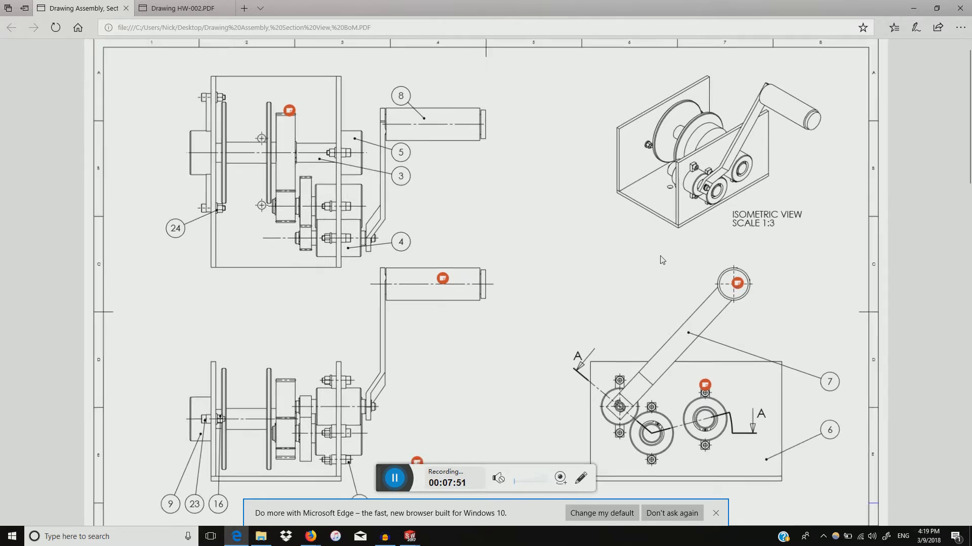
Examine the Section A-A and Detail B views on the second page of the Drawing Assembly PDF
scroll(661, 260, "up", 3)
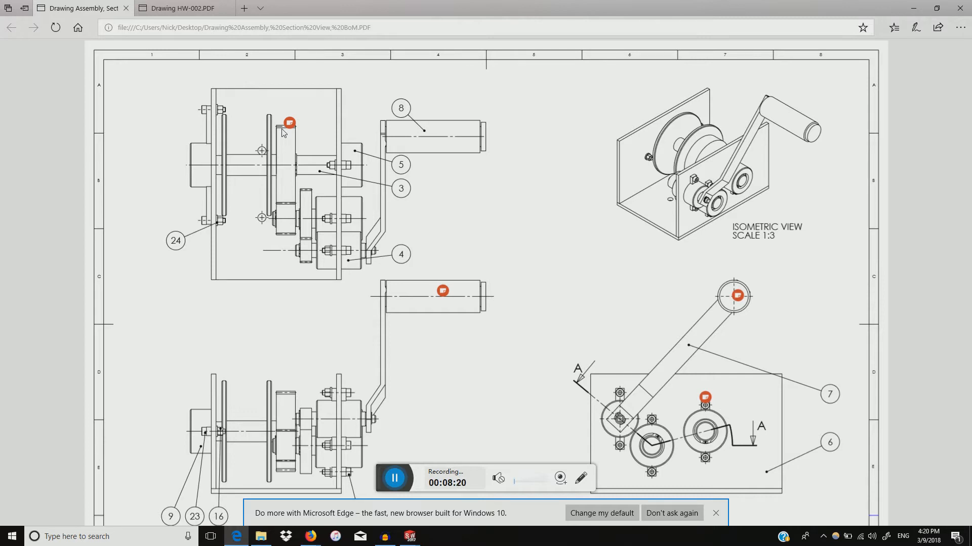
scroll(284, 133, "down", 12)
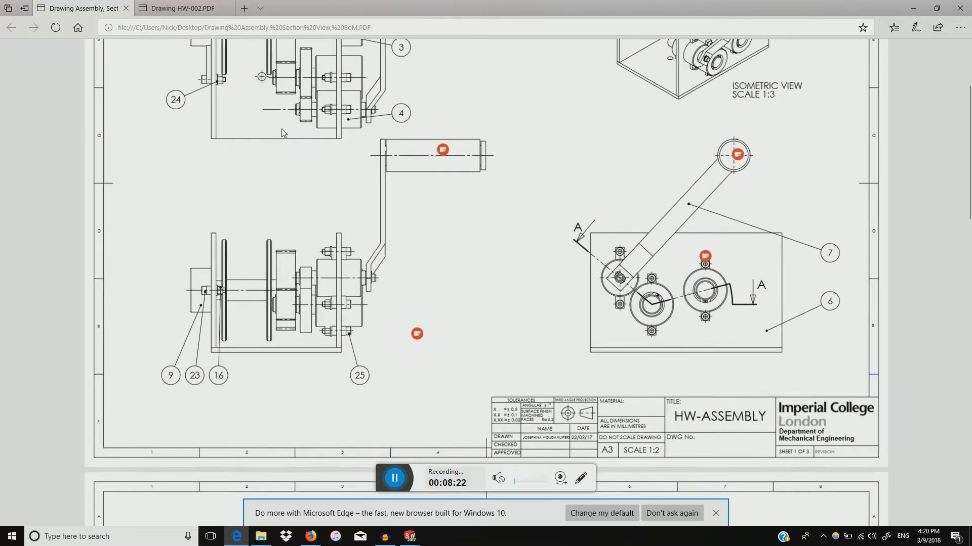
scroll(453, 359, "down", 1)
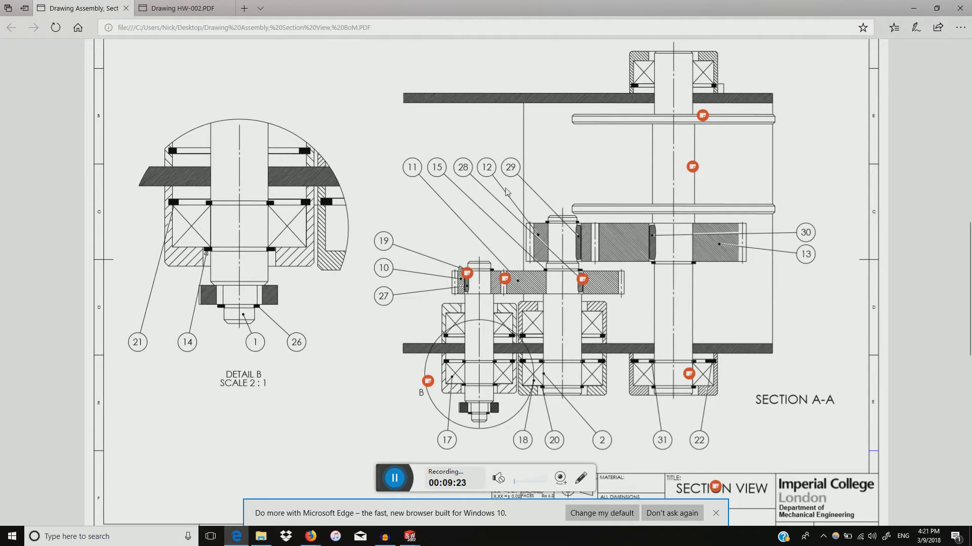
Examine the HW-002 middle shaft drawing and the parts list on the last page of the Drawing Assembly PDF
left_click(180, 11)
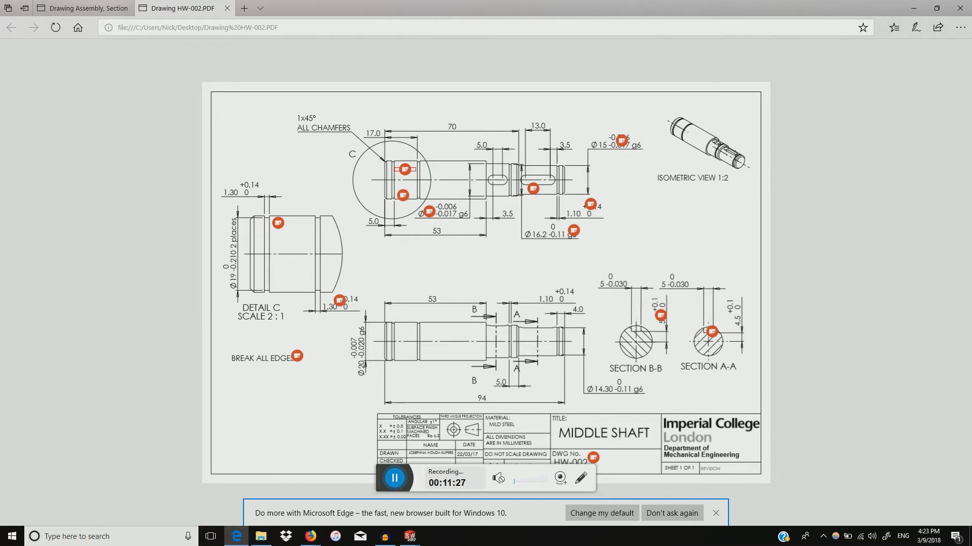
left_click(59, 6)
scroll(485, 283, "down", 15)
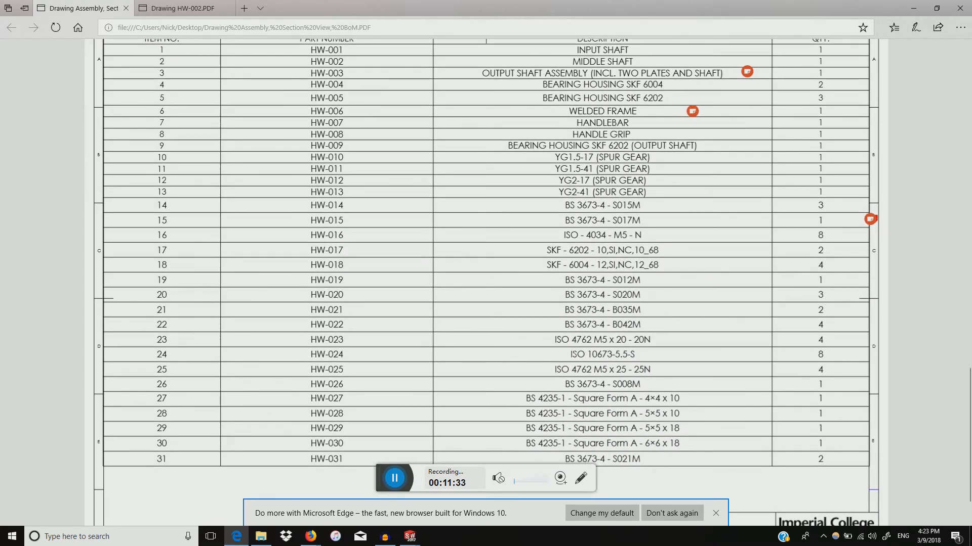
scroll(486, 284, "up", 1)
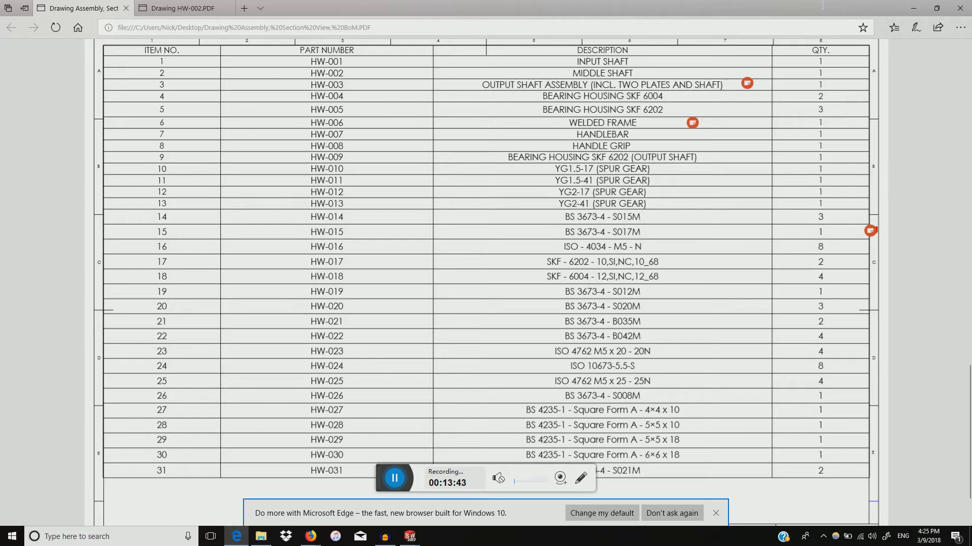
Switch back to SOLIDWORKS, bring the Assem1 drawing sheet to the front and maximize it
left_click(913, 8)
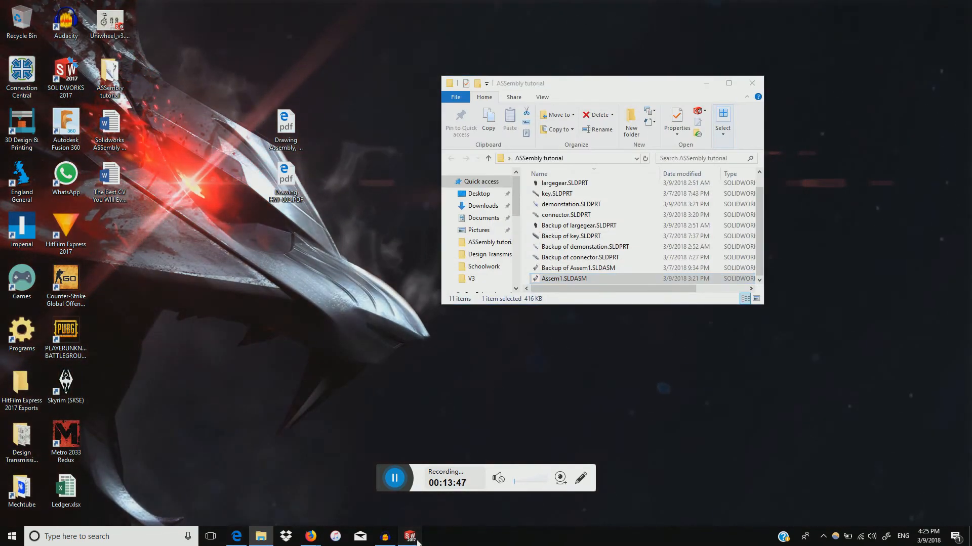
mouse_move(410, 536)
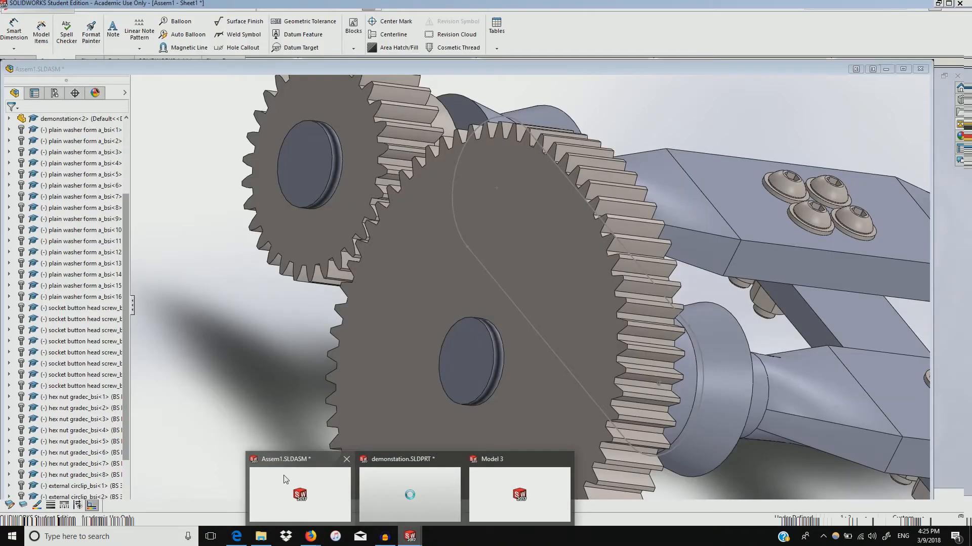
left_click(270, 479)
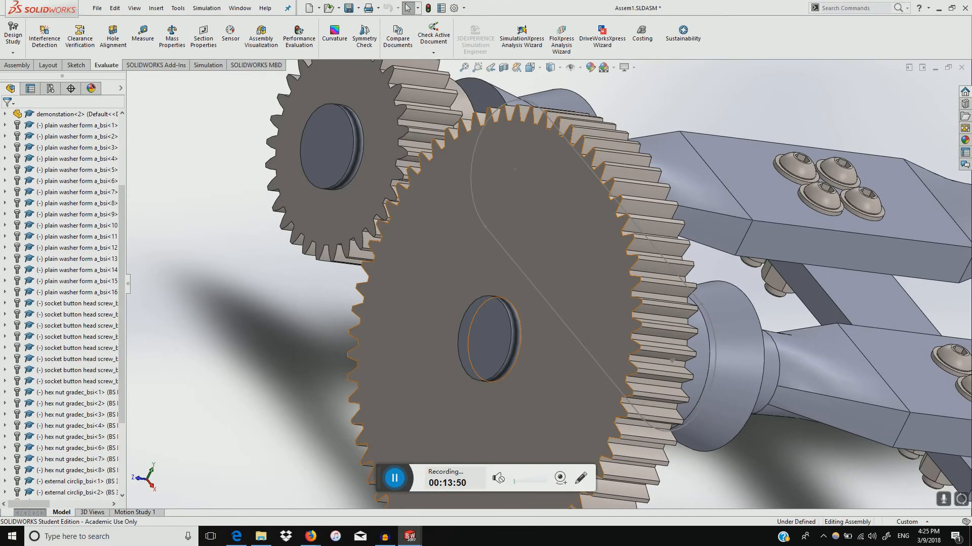
left_click(935, 68)
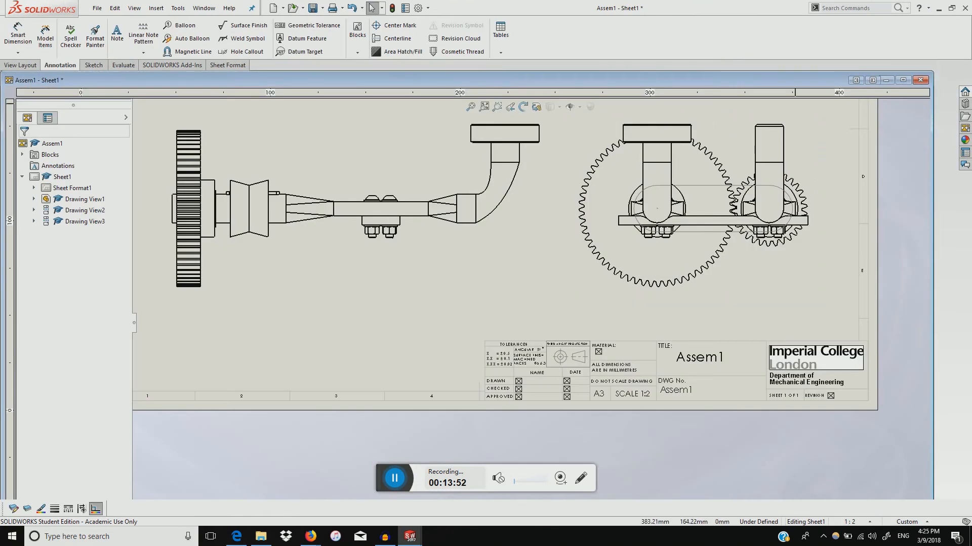
left_click(903, 80)
scroll(864, 172, "down", 3)
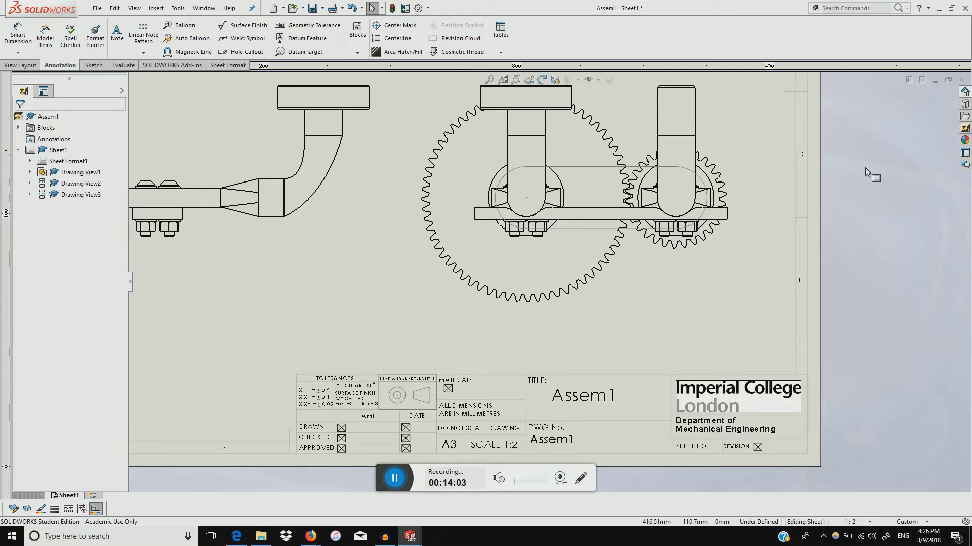
key("z")
key("f")
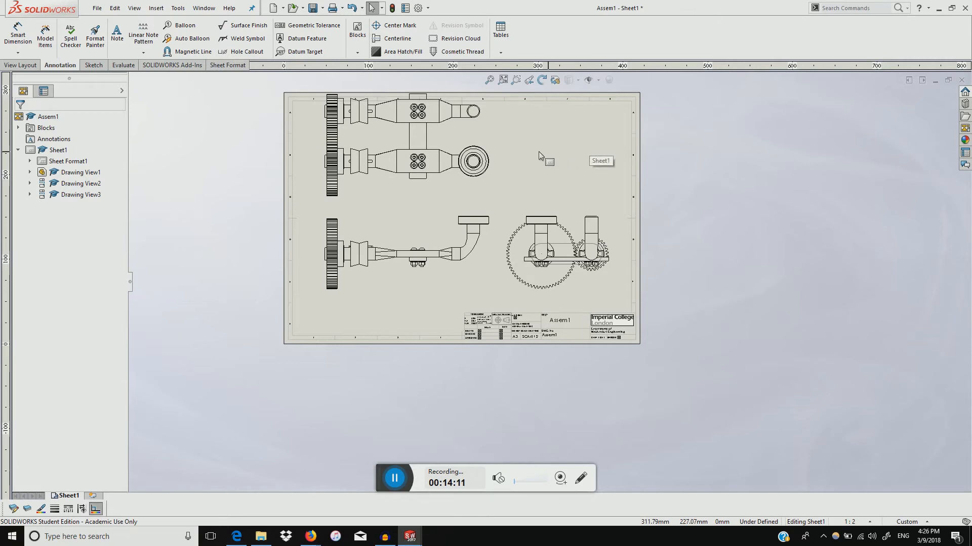
scroll(517, 159, "up", 5)
scroll(521, 162, "down", 4)
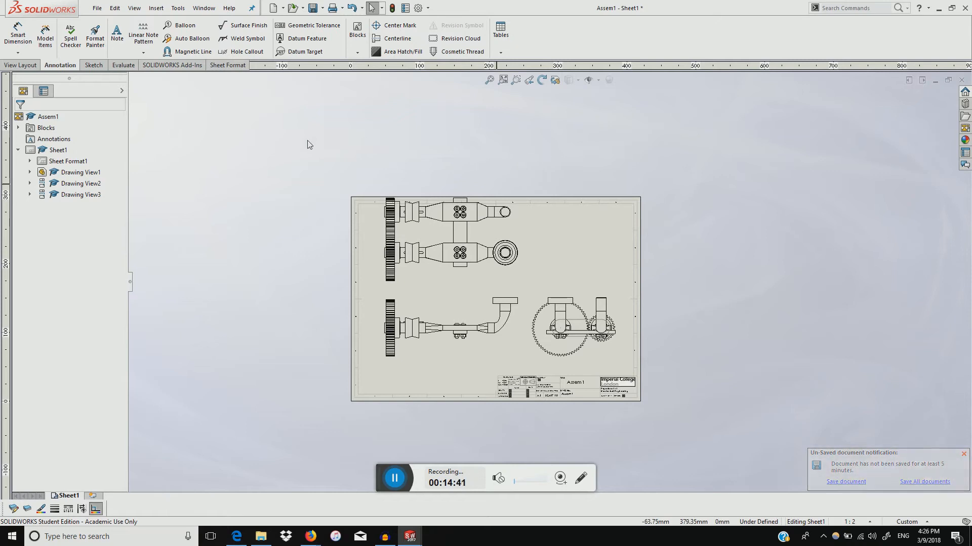
Start a section view with a horizontal cutting line through the centre of the lower shaft's round end in the top view
left_click(20, 65)
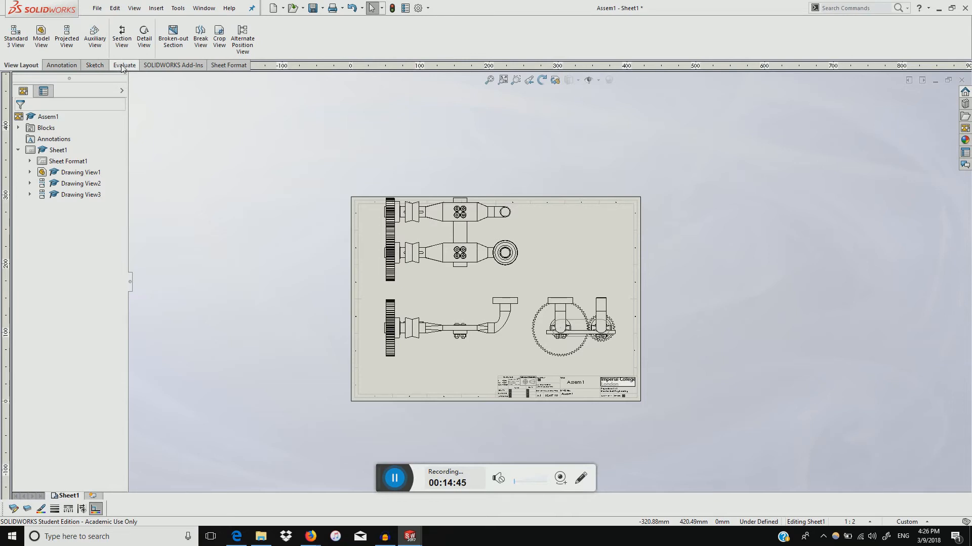
left_click(122, 35)
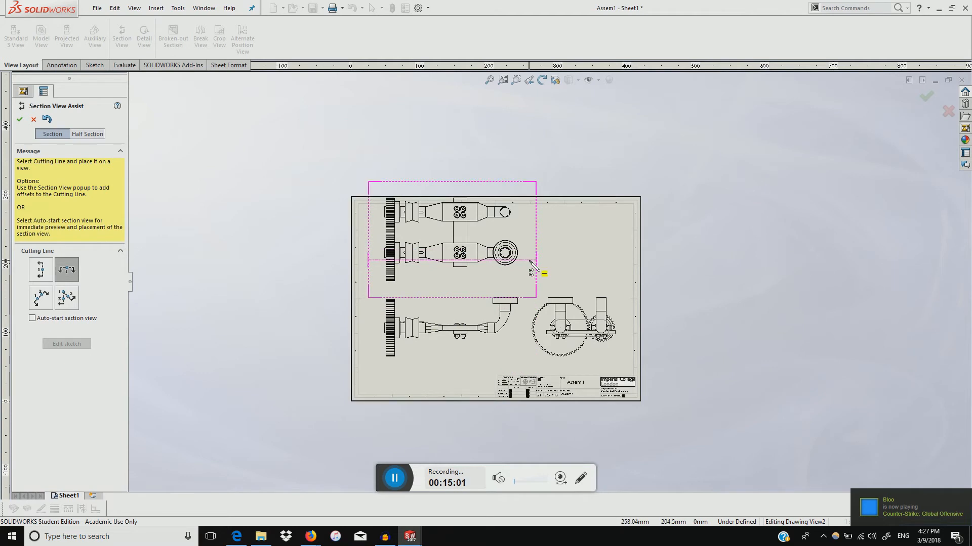
right_click(505, 253)
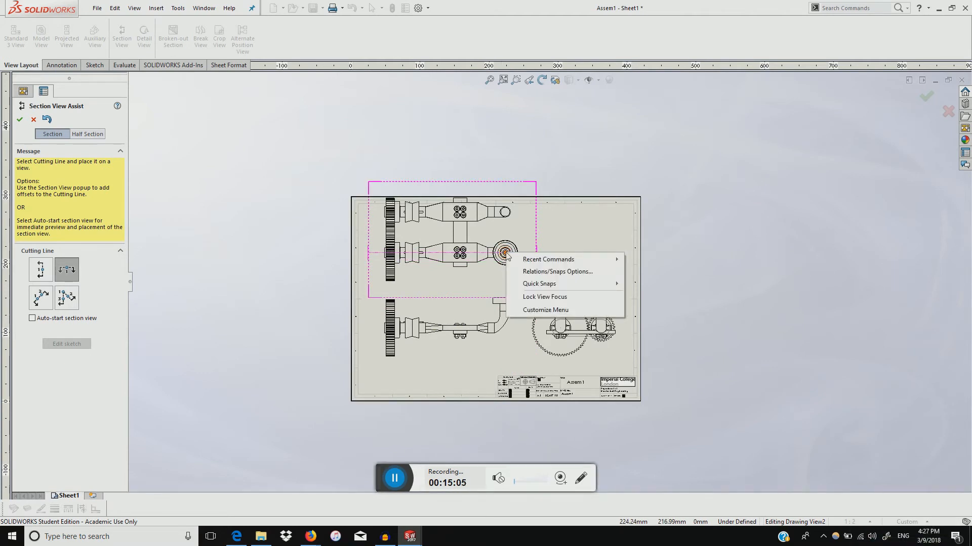
left_click(506, 253)
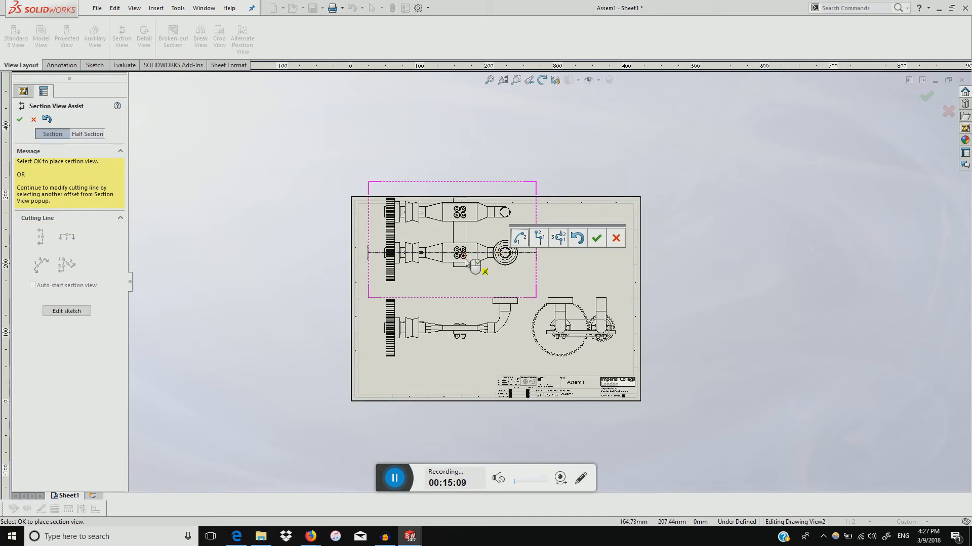
Add a notch offset to the cutting line so it passes through the upper two screws of the lower shaft's four-screw group
left_click(559, 238)
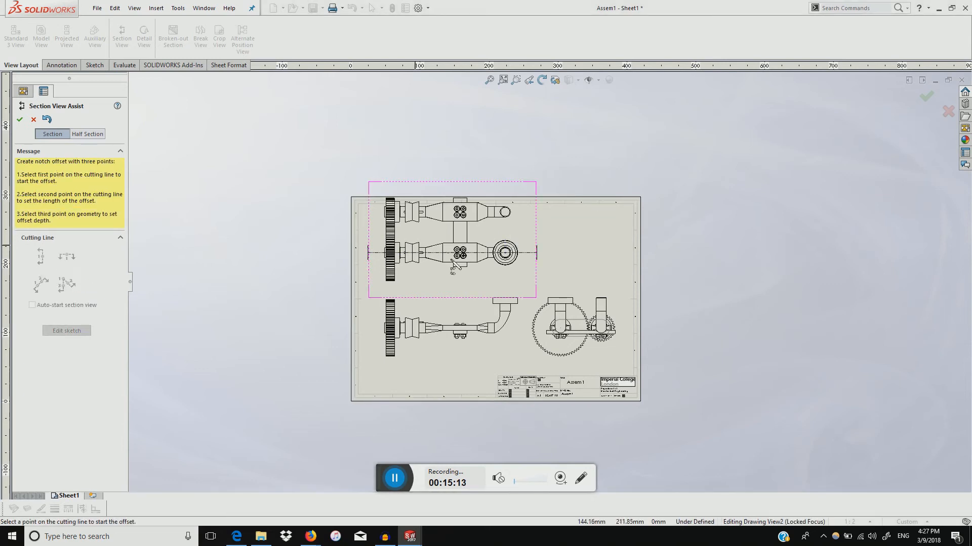
scroll(471, 261, "down", 4)
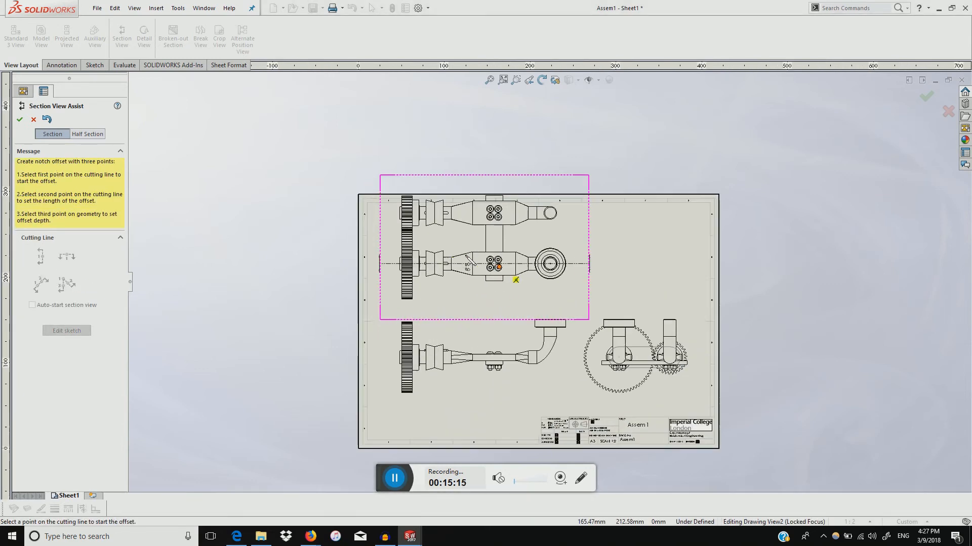
scroll(497, 276, "down", 2)
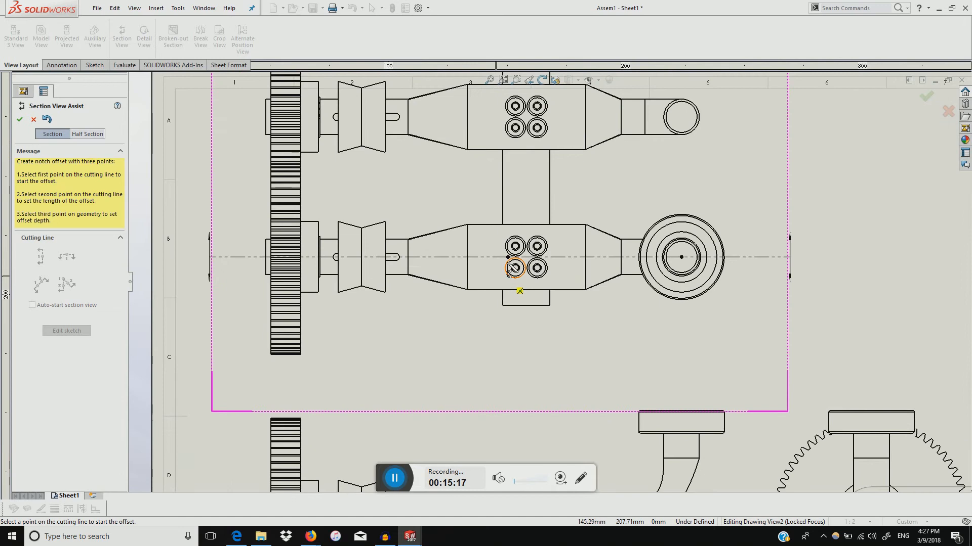
left_click(490, 257)
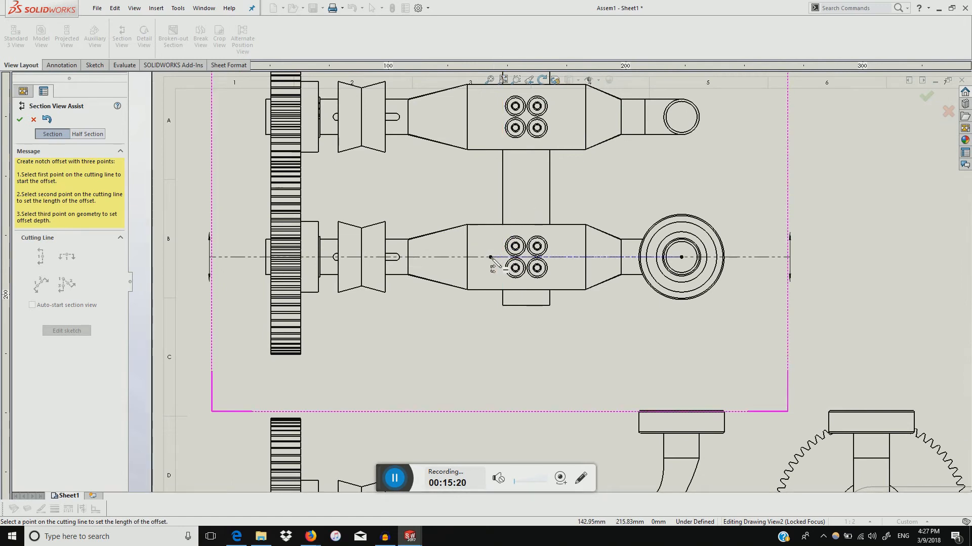
left_click(562, 257)
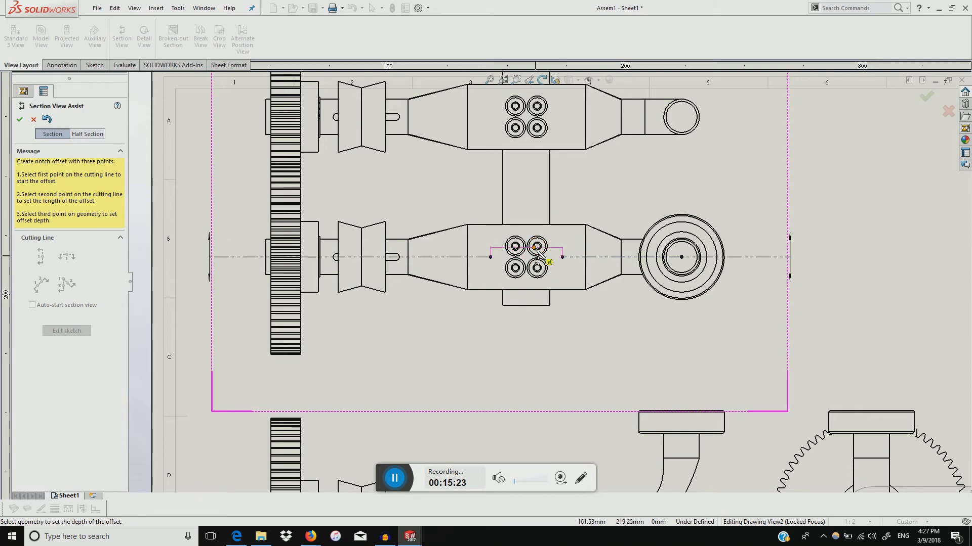
left_click(538, 248)
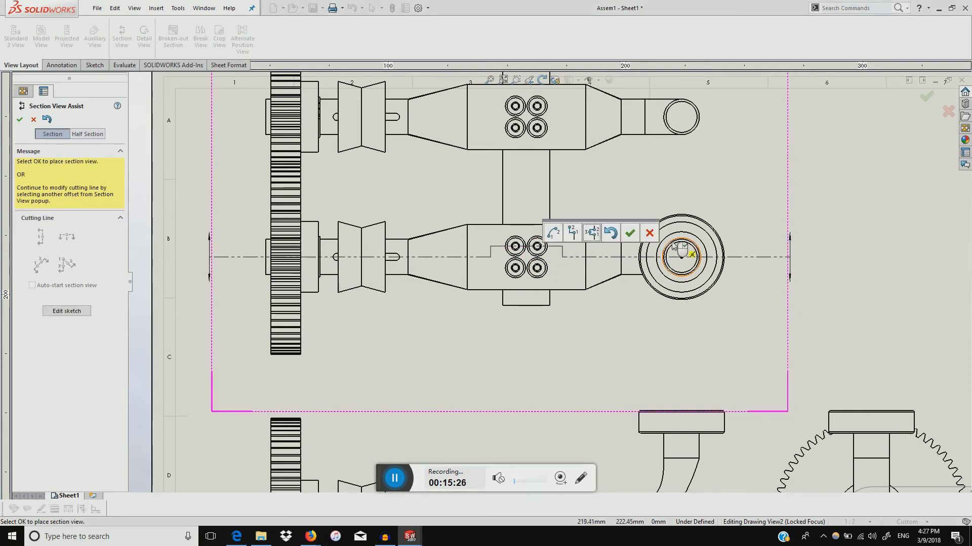
Place section view A-A below the front view with auto hatching and no excluded components, and move the front view up clear of it
left_click(632, 236)
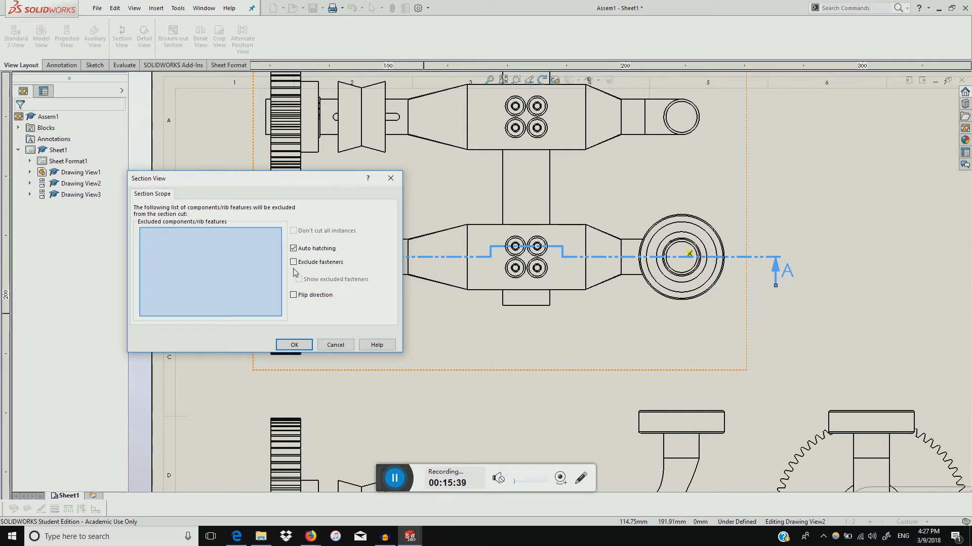
left_click(293, 343)
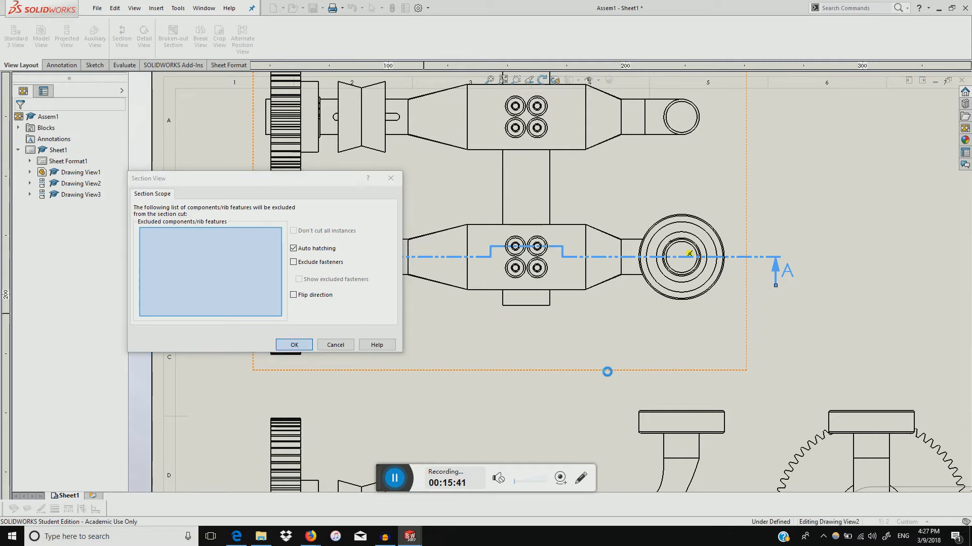
scroll(538, 387, "down", 3)
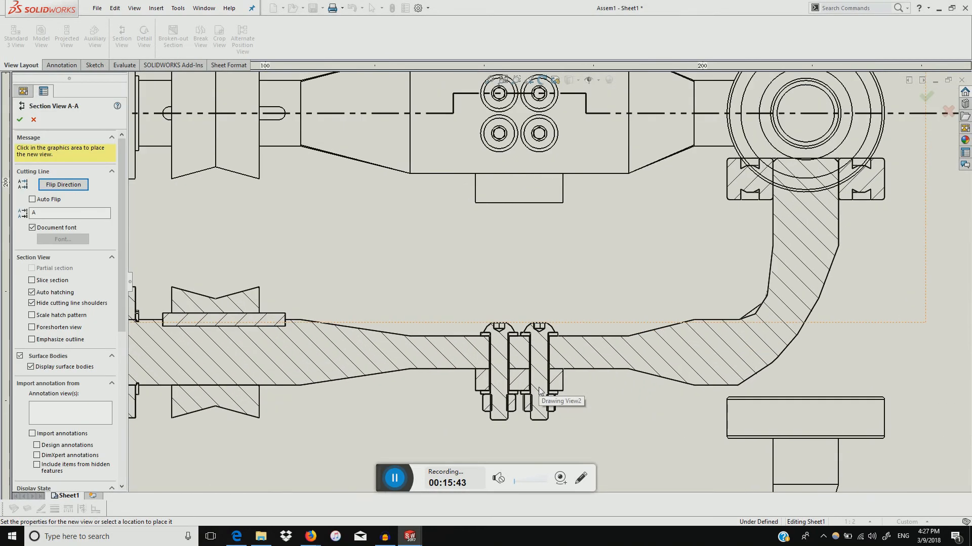
scroll(538, 387, "up", 3)
scroll(539, 387, "up", 5)
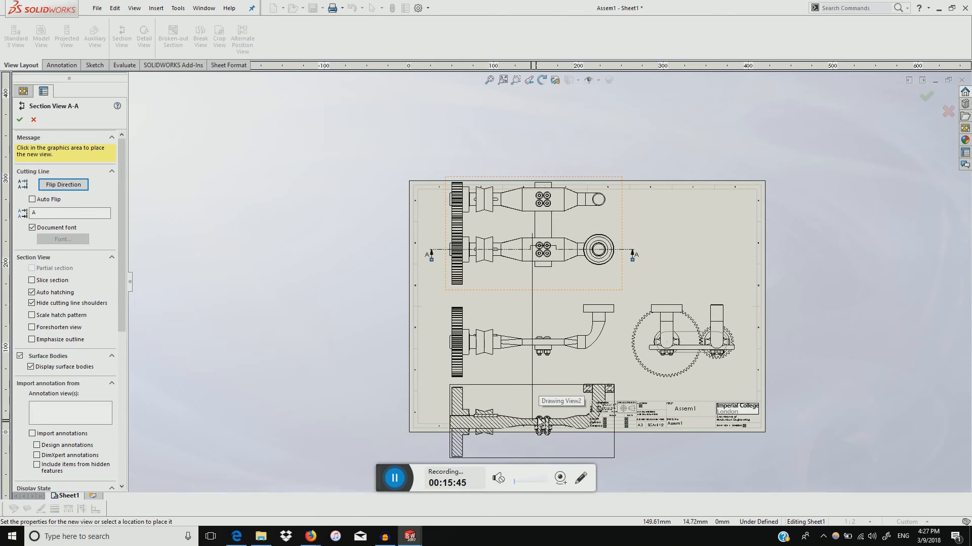
left_click(531, 395)
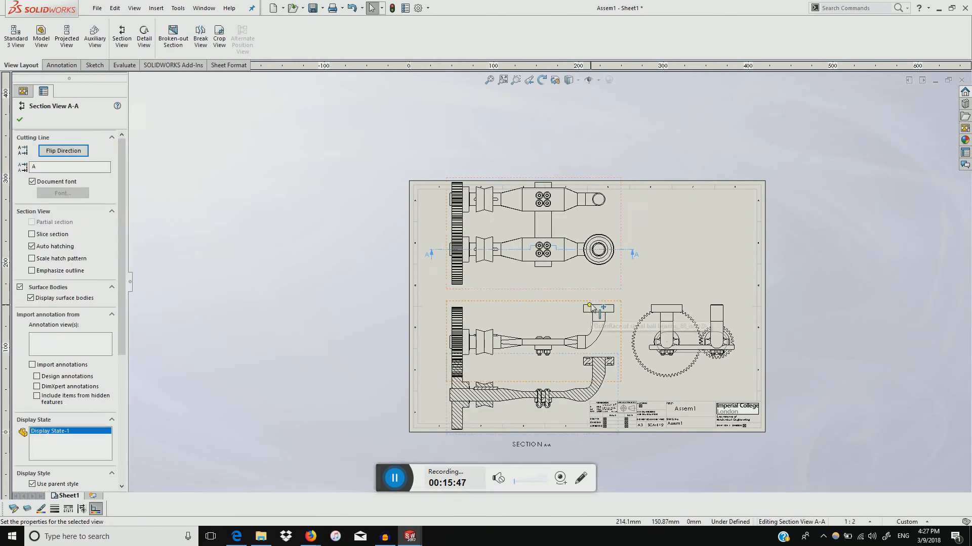
left_click_drag(591, 301, 592, 274)
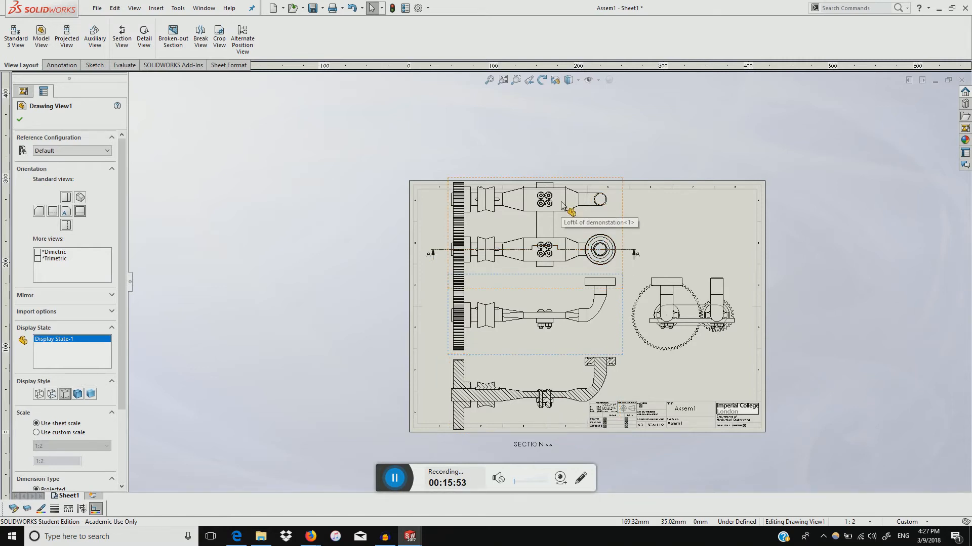
left_click(339, 193)
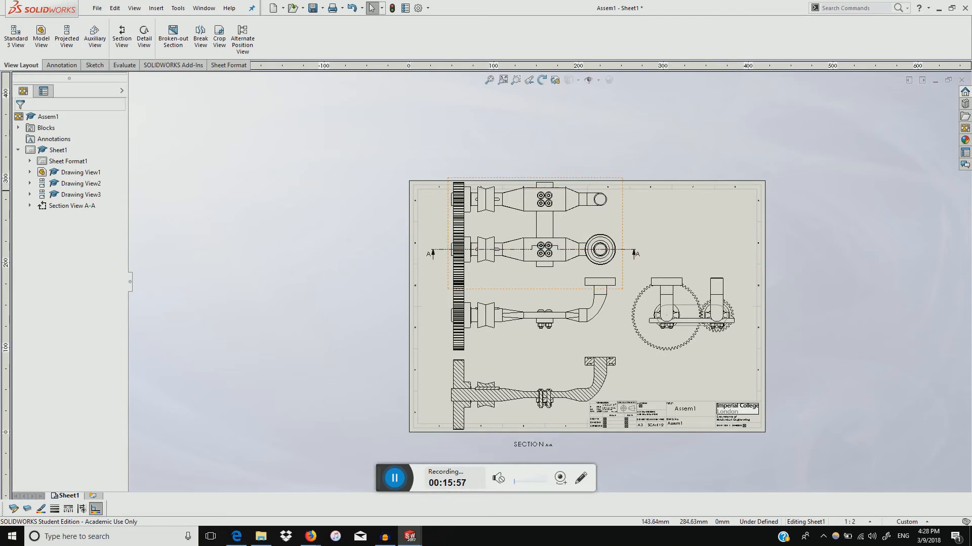
Create a 1:1 detail view of the upper shaft's screw group using a circle of about 61 mm radius, and move its label off the gears
left_click(145, 40)
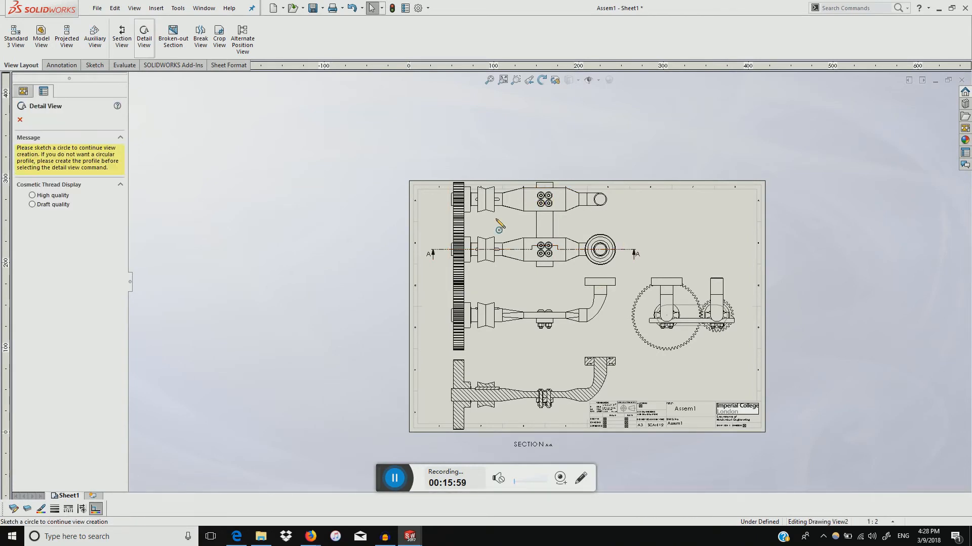
left_click(555, 197)
left_click(533, 205)
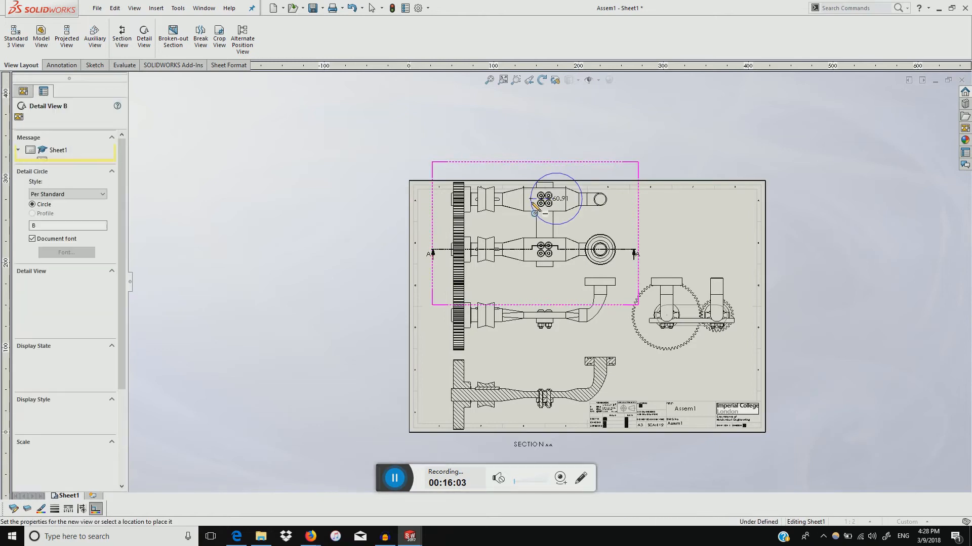
left_click(703, 244)
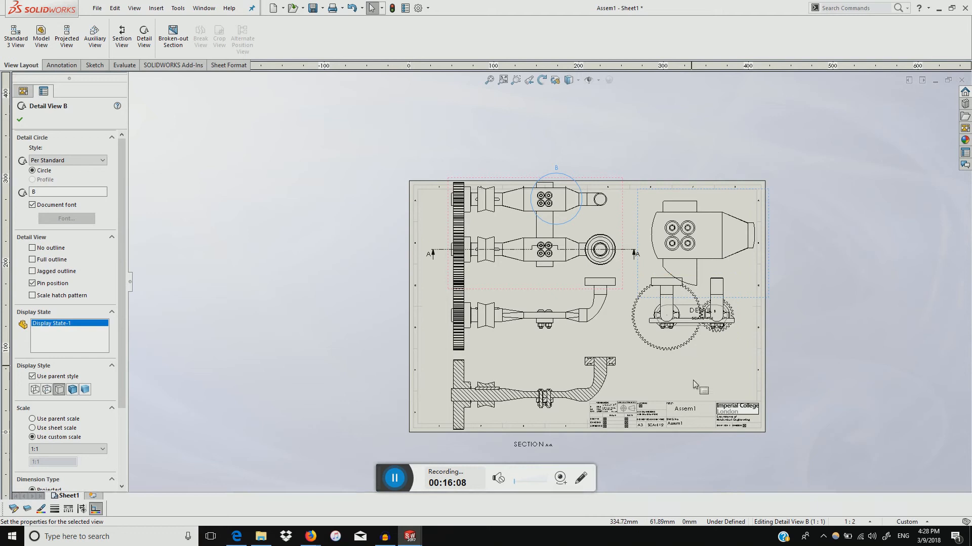
left_click(711, 293)
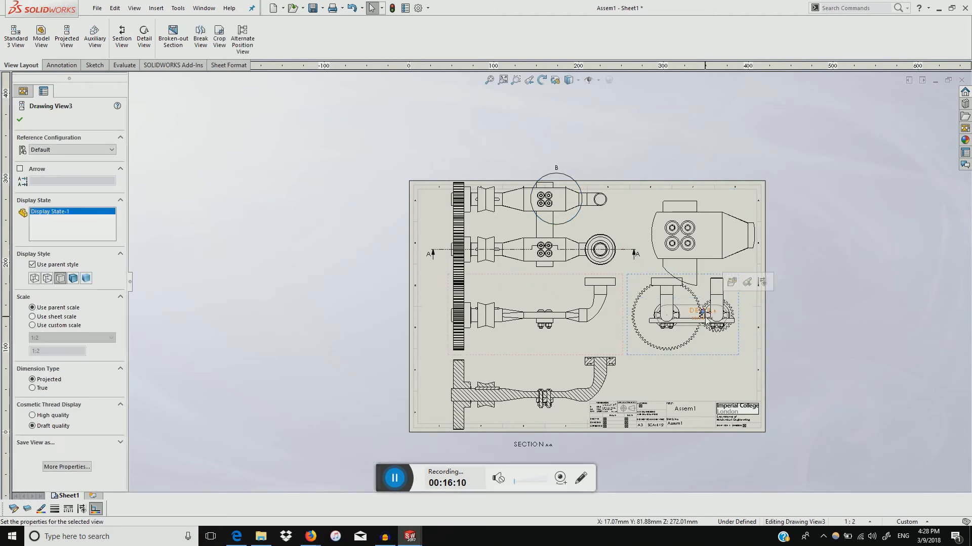
left_click(740, 277)
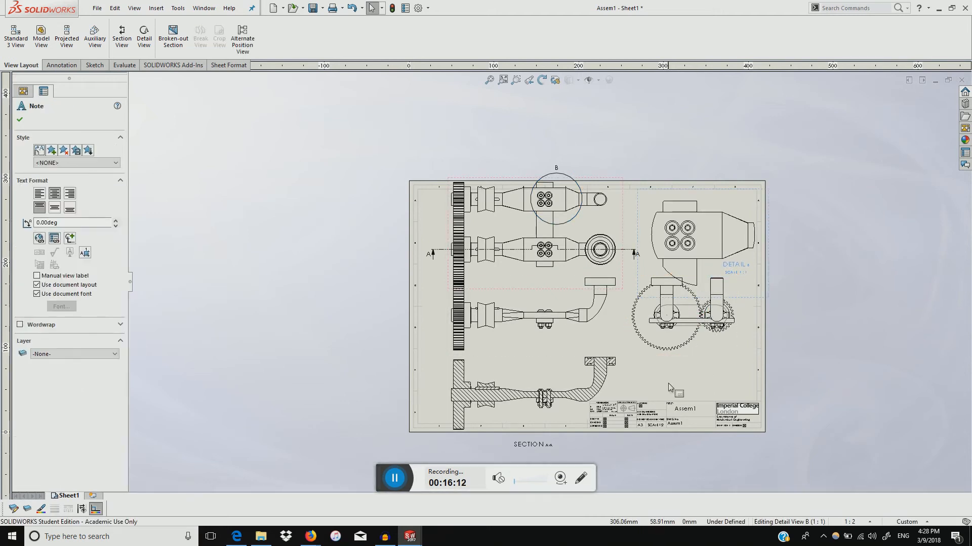
Change the sheet scale to 1:5
left_click(856, 523)
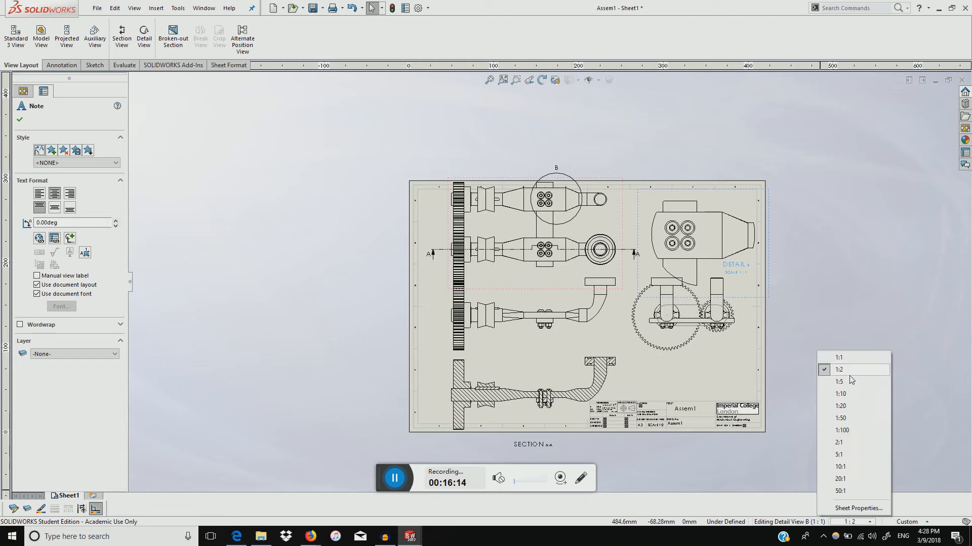
left_click(850, 383)
left_click(636, 359)
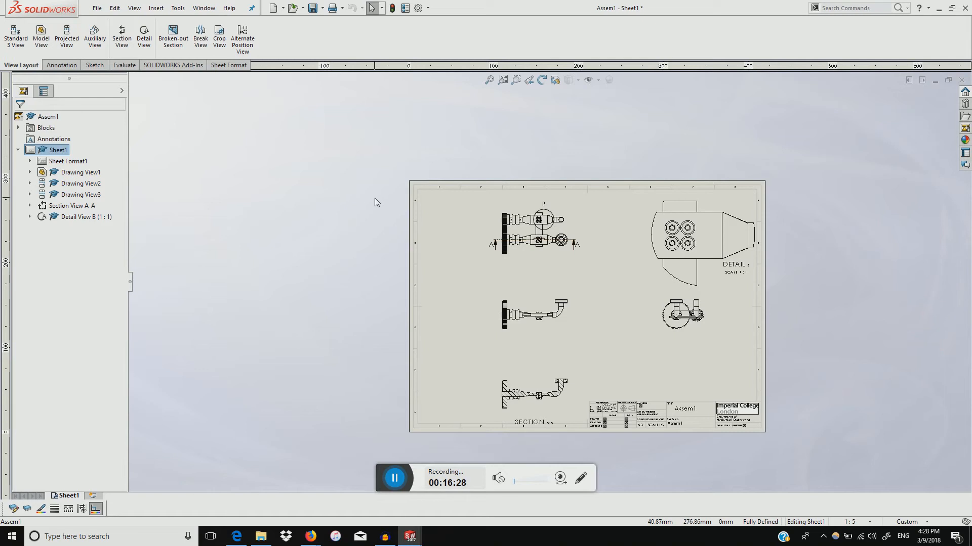
Turn off material crosshatch for the lower shaft in section view A-A and set its area fill to None for the component
scroll(392, 204, "down", 2)
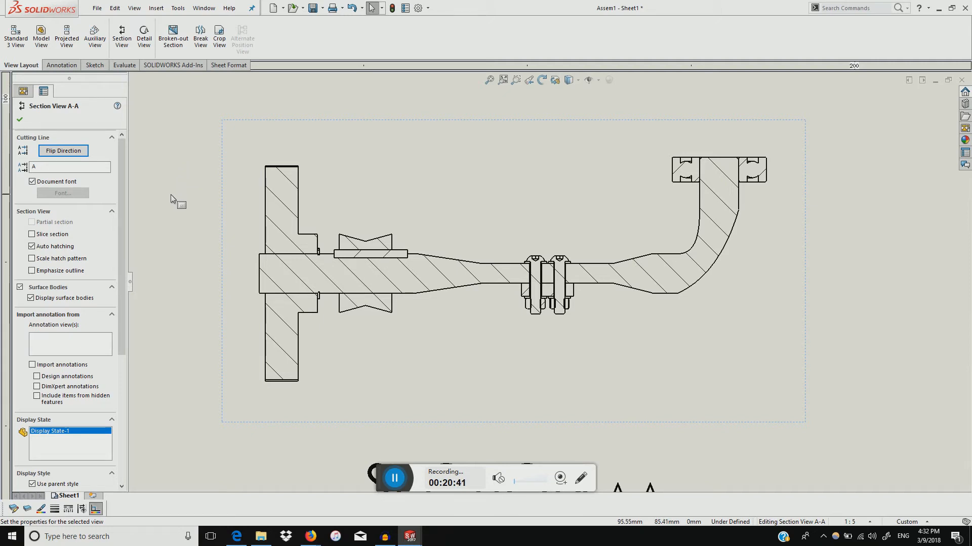
left_click(211, 220)
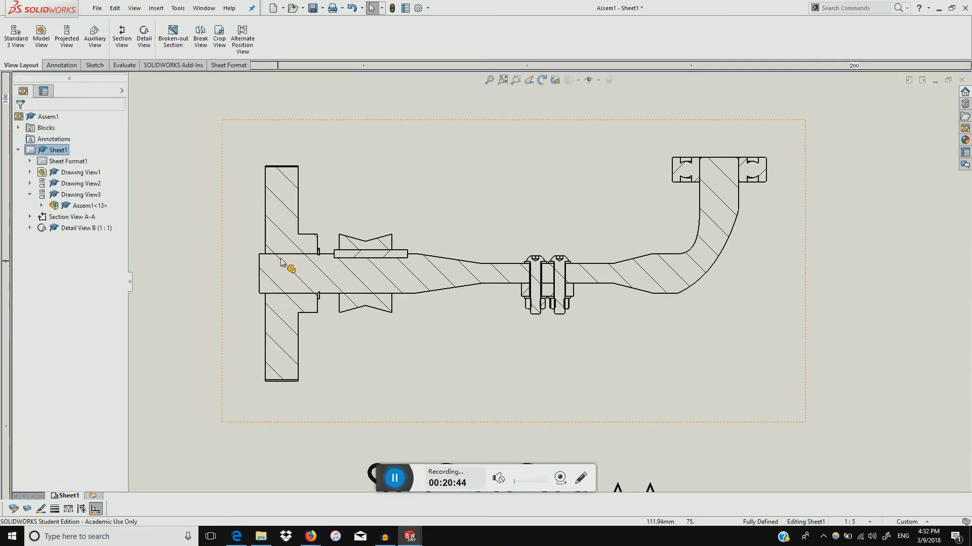
scroll(318, 273, "down", 3)
scroll(324, 276, "up", 2)
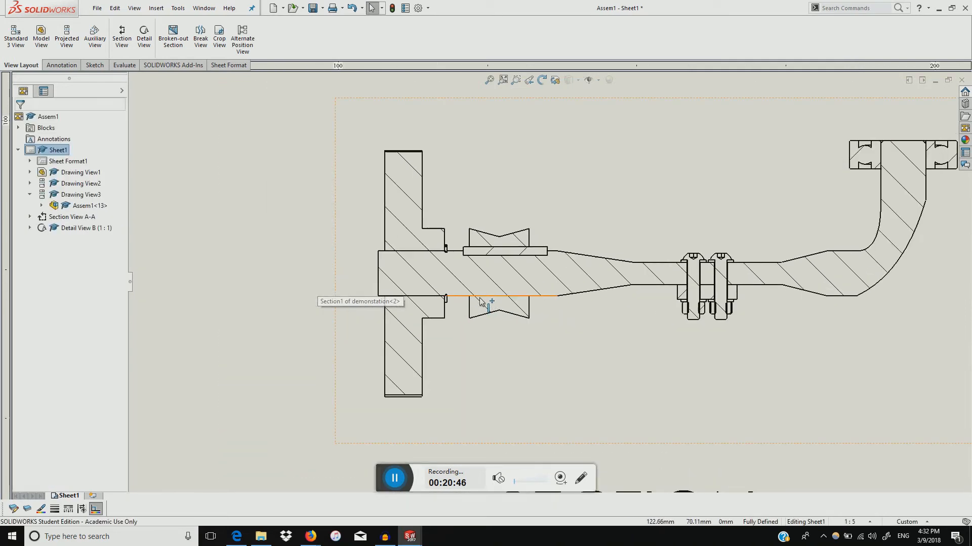
scroll(461, 266, "down", 3)
left_click(457, 267)
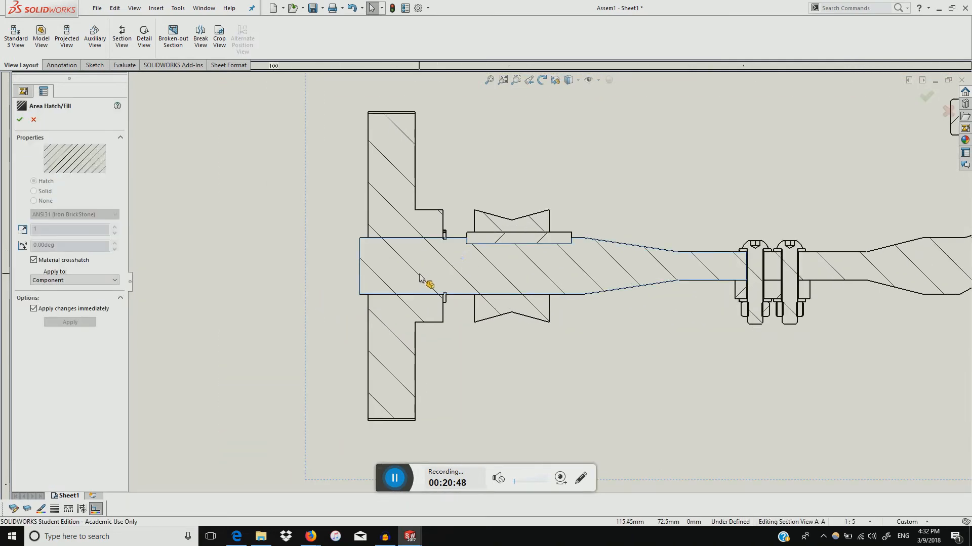
scroll(715, 232, "up", 3)
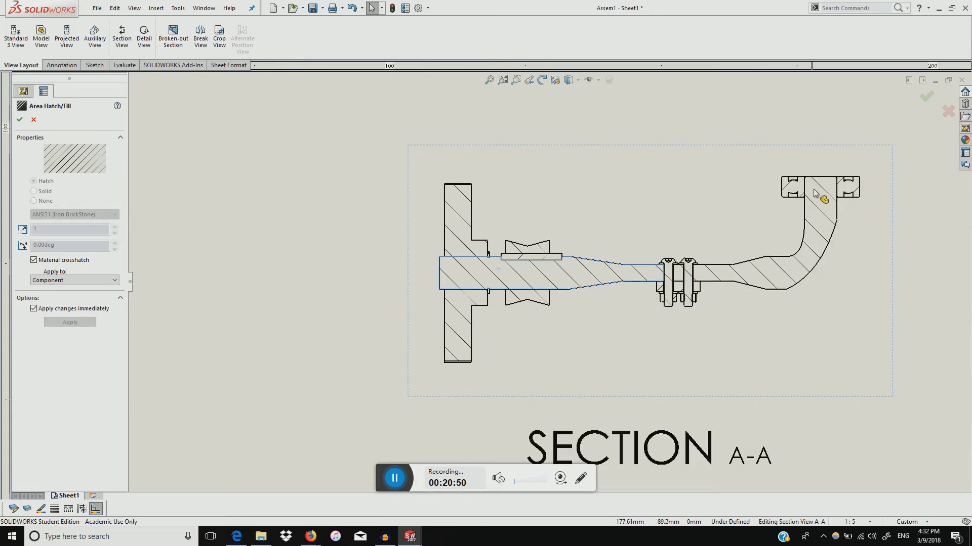
scroll(561, 304, "down", 3)
left_click(33, 261)
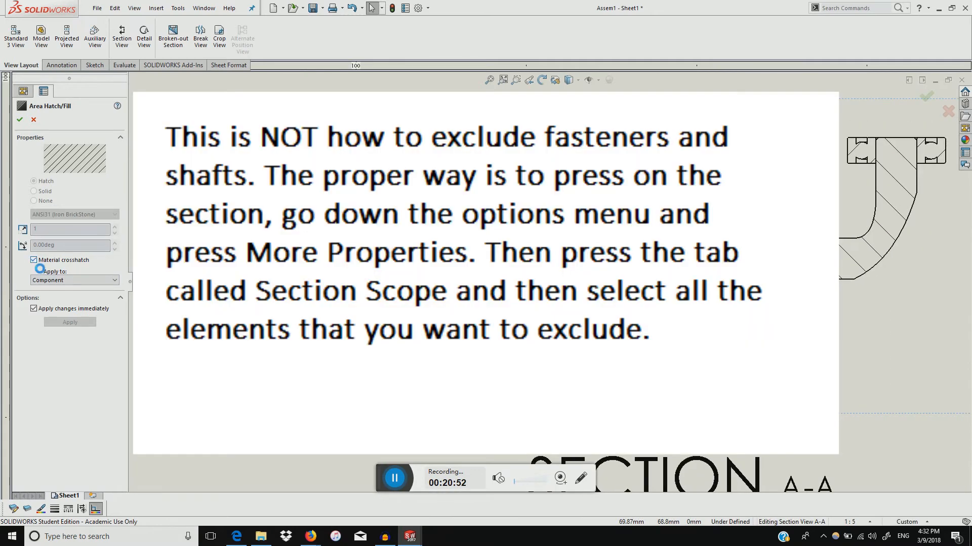
left_click(34, 201)
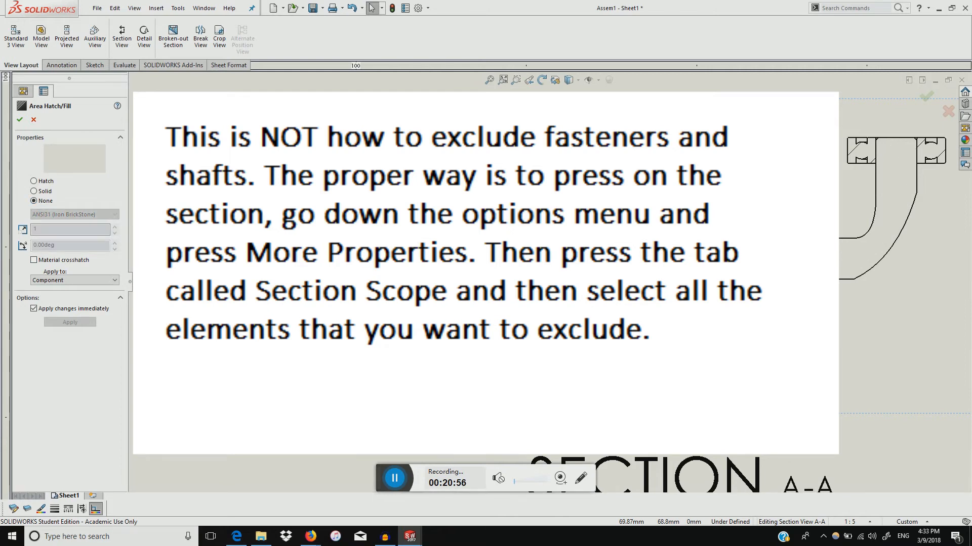
Turn off material crosshatch for the thin retaining ring's cut above the shaft in section A-A and fill it solid
scroll(647, 263, "down", 2)
scroll(617, 253, "up", 3)
scroll(658, 242, "down", 2)
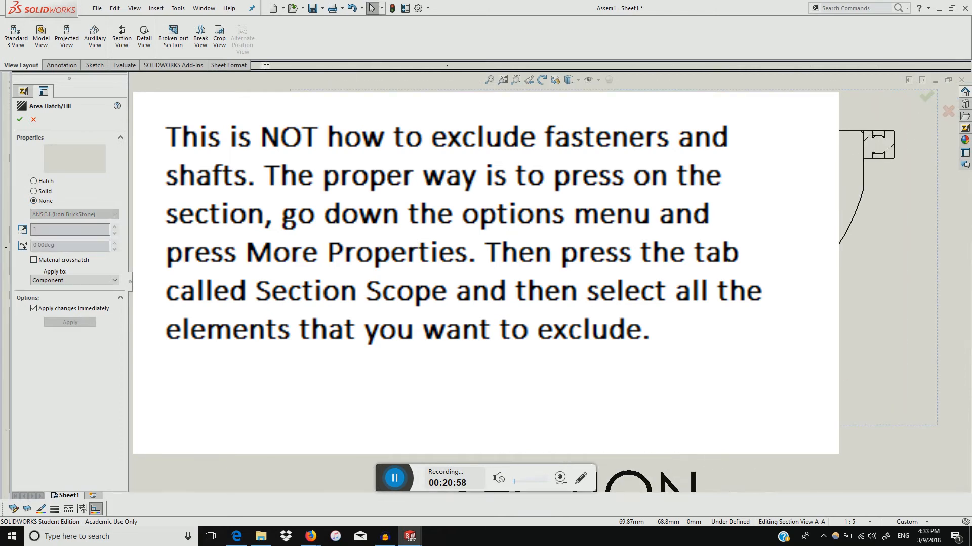
scroll(611, 234, "down", 2)
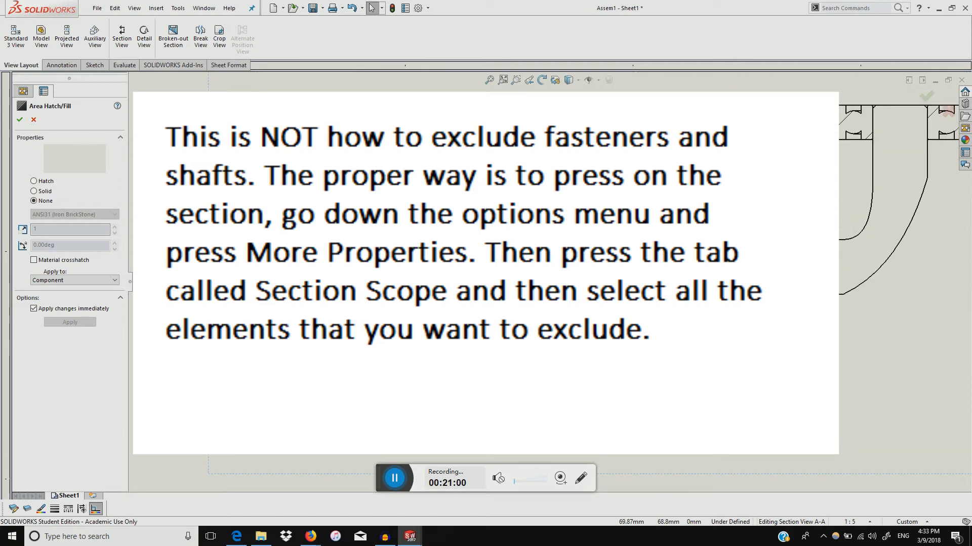
left_click(419, 235)
left_click(413, 251)
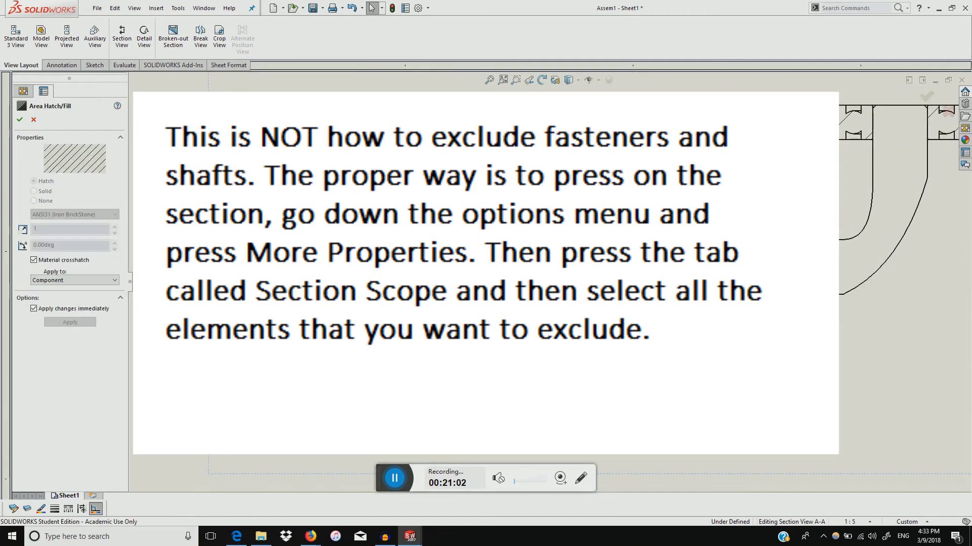
scroll(704, 281, "down", 1)
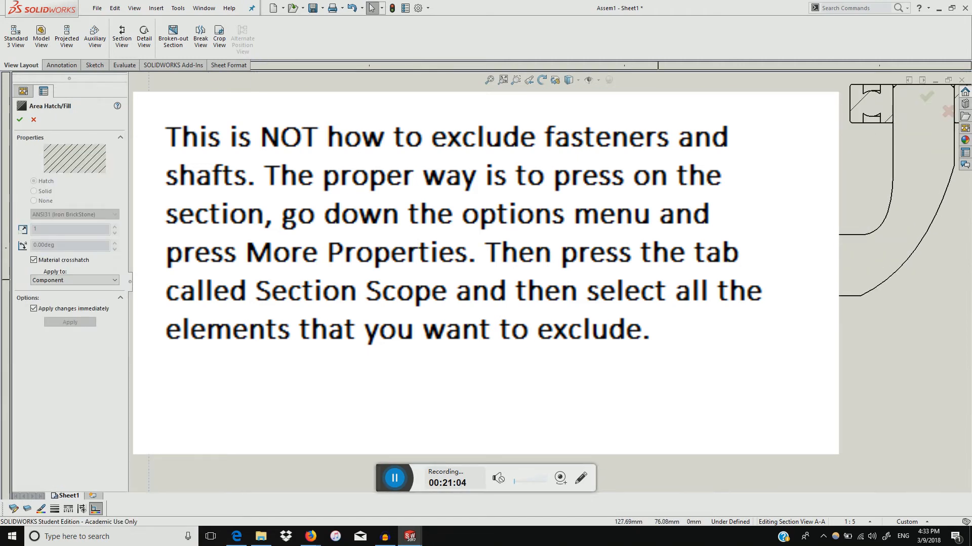
scroll(580, 237, "down", 4)
scroll(607, 273, "up", 2)
scroll(742, 277, "down", 5)
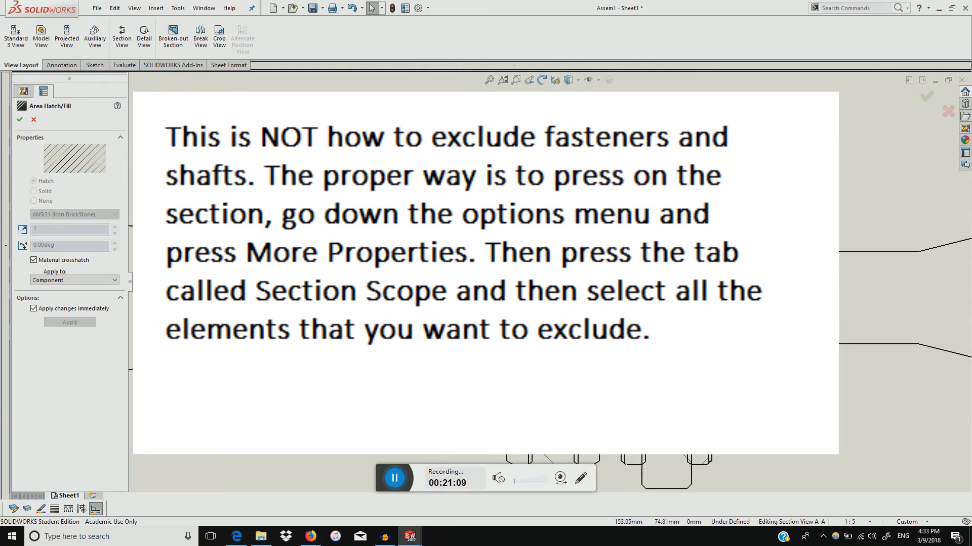
scroll(544, 283, "up", 1)
scroll(591, 375, "up", 5)
scroll(675, 311, "down", 3)
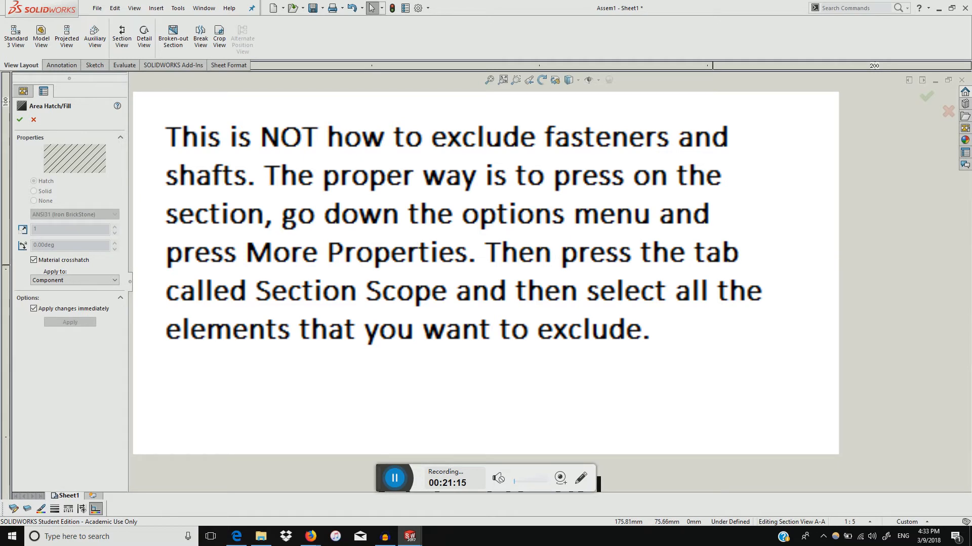
scroll(556, 283, "up", 1)
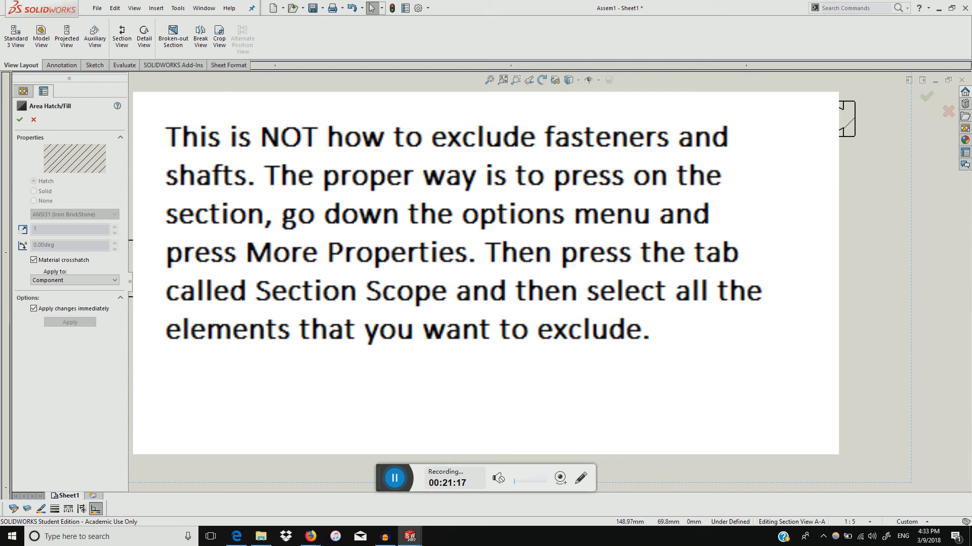
scroll(390, 258, "down", 4)
left_click(387, 257)
left_click(35, 261)
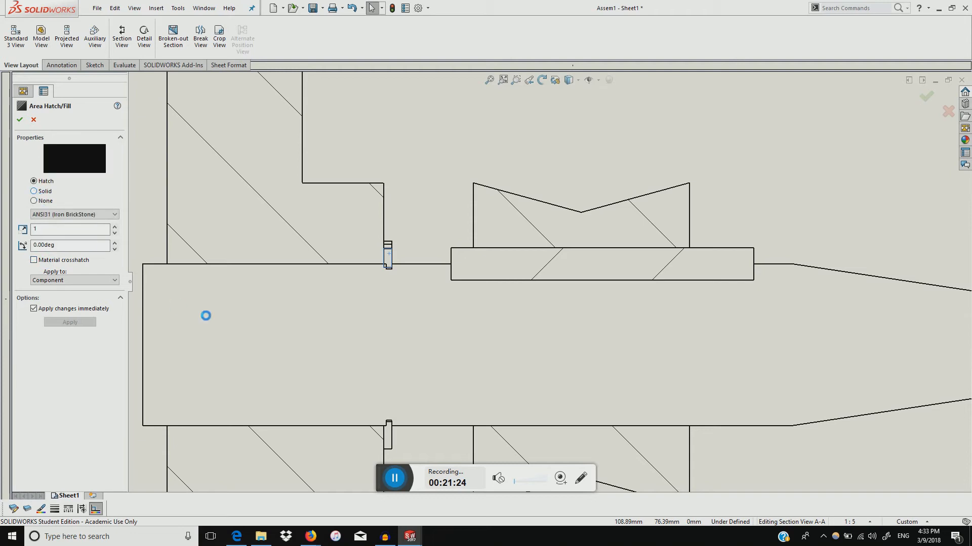
Select the retaining ring's cut area below the shaft in section view A-A
scroll(381, 398, "down", 3)
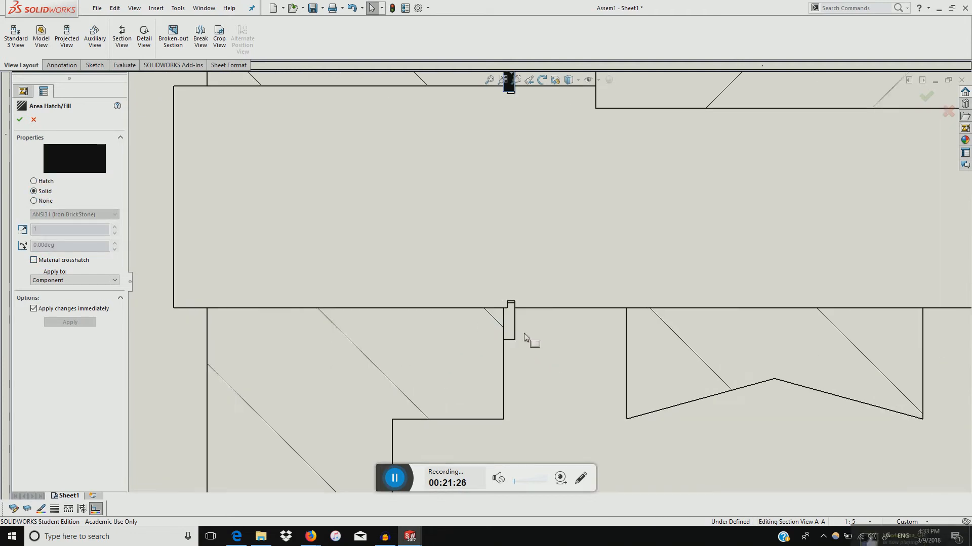
left_click(510, 329)
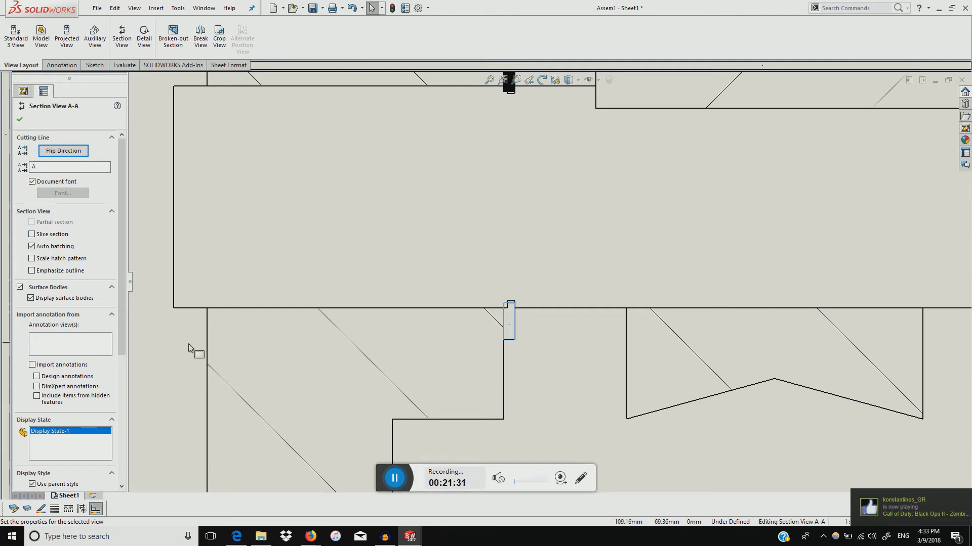
left_click(511, 326)
scroll(545, 359, "up", 5)
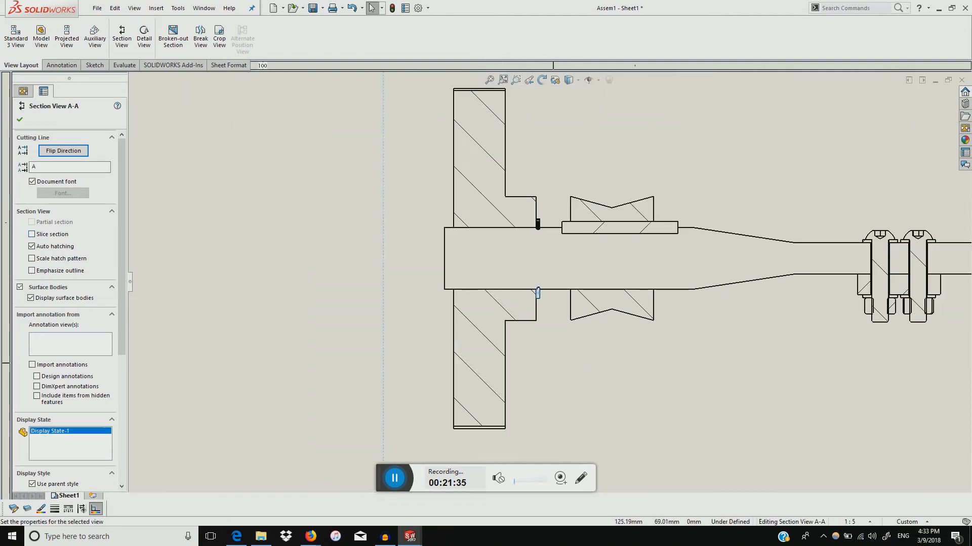
scroll(740, 197, "up", 2)
scroll(448, 299, "down", 6)
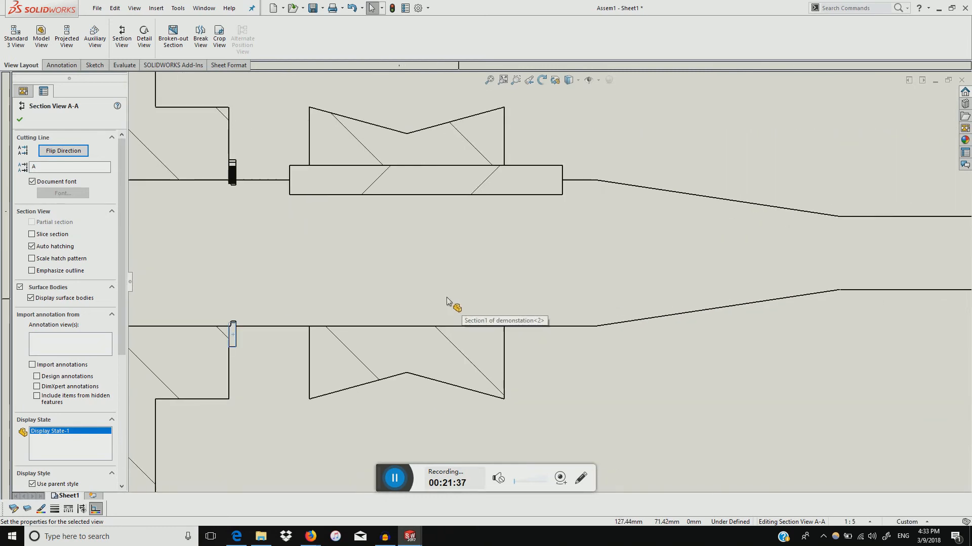
scroll(304, 342, "up", 1)
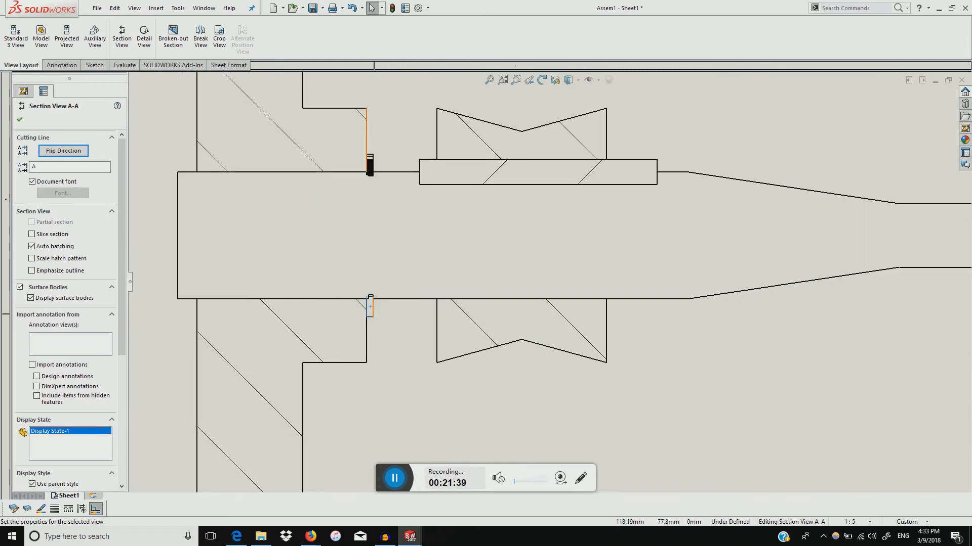
Turn off material crosshatch for the ball bearing on the shaft's bent end in section A-A and set its fill to None
scroll(384, 214, "up", 5)
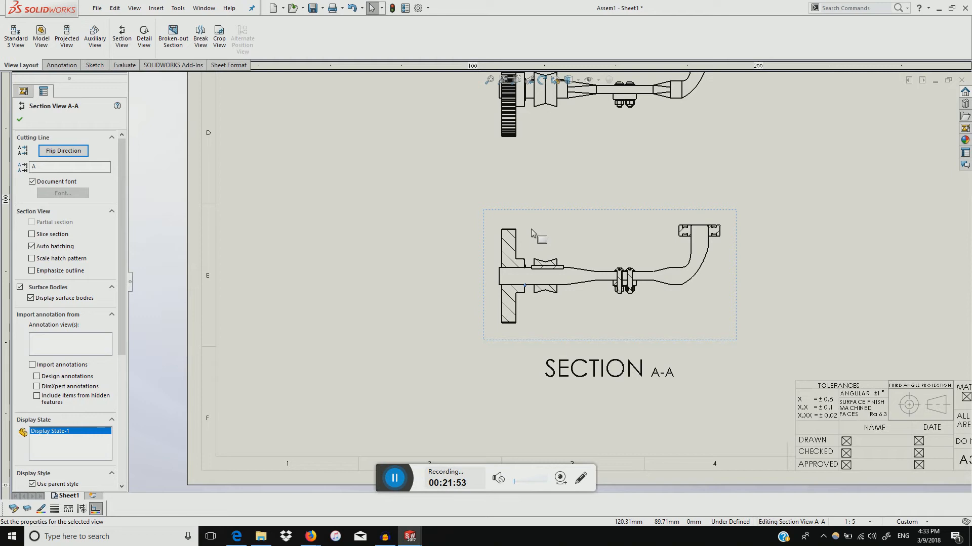
scroll(577, 283, "down", 2)
scroll(725, 259, "down", 2)
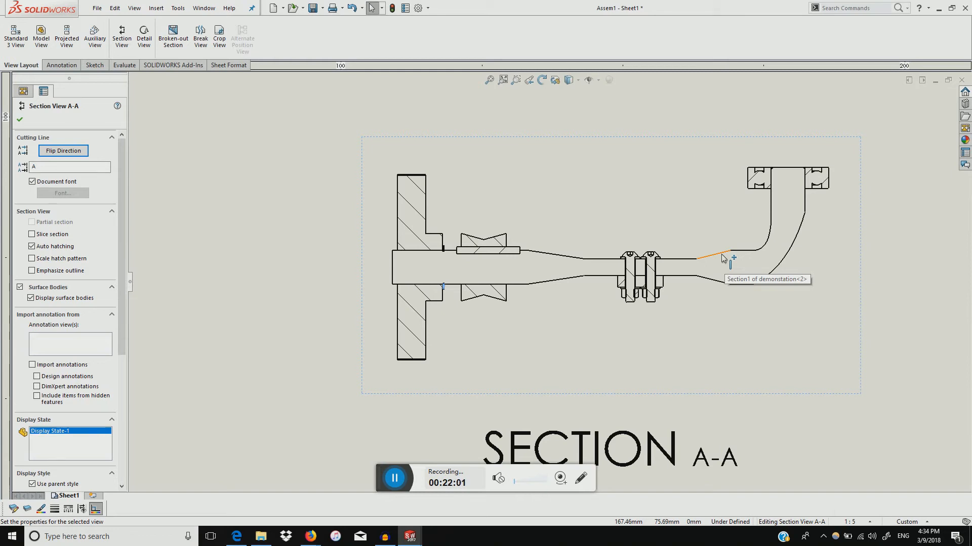
scroll(789, 212, "down", 5)
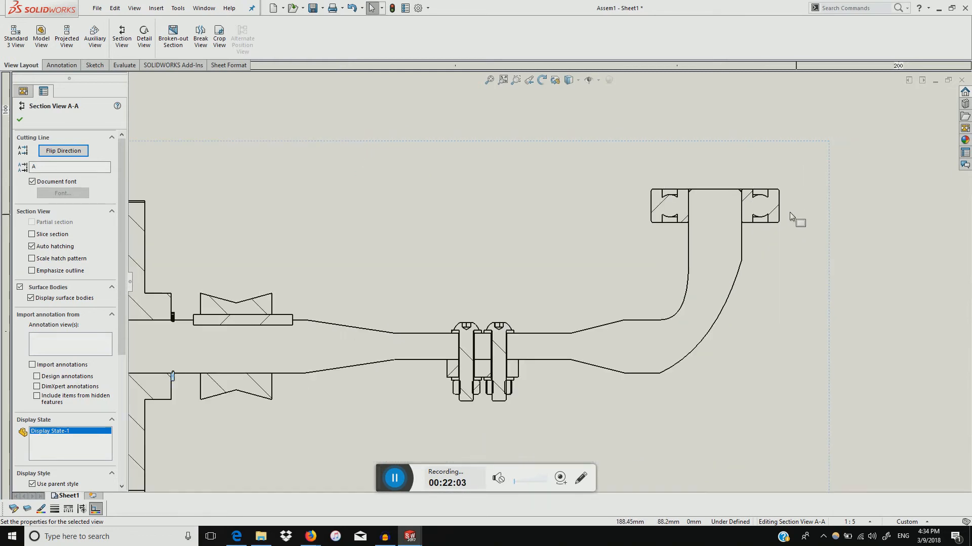
left_click(674, 207)
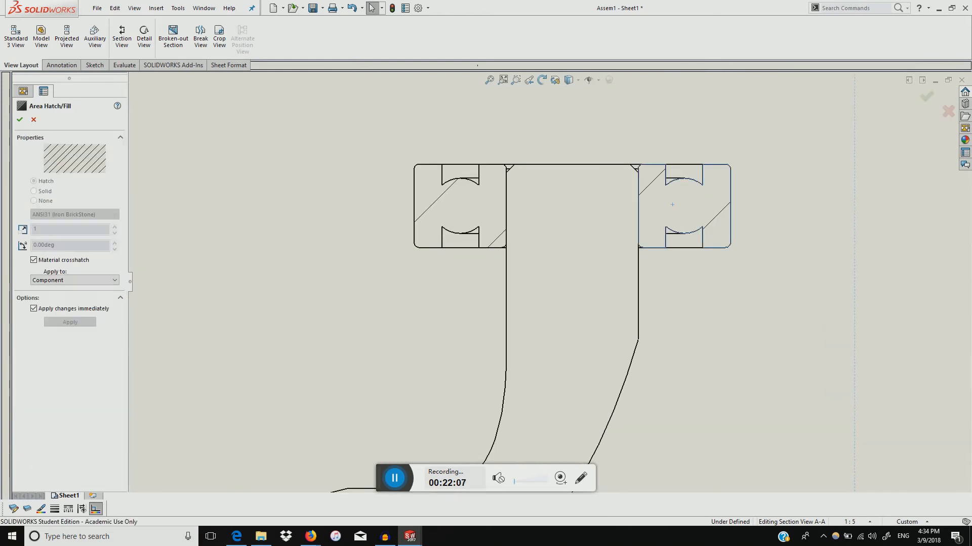
left_click(34, 260)
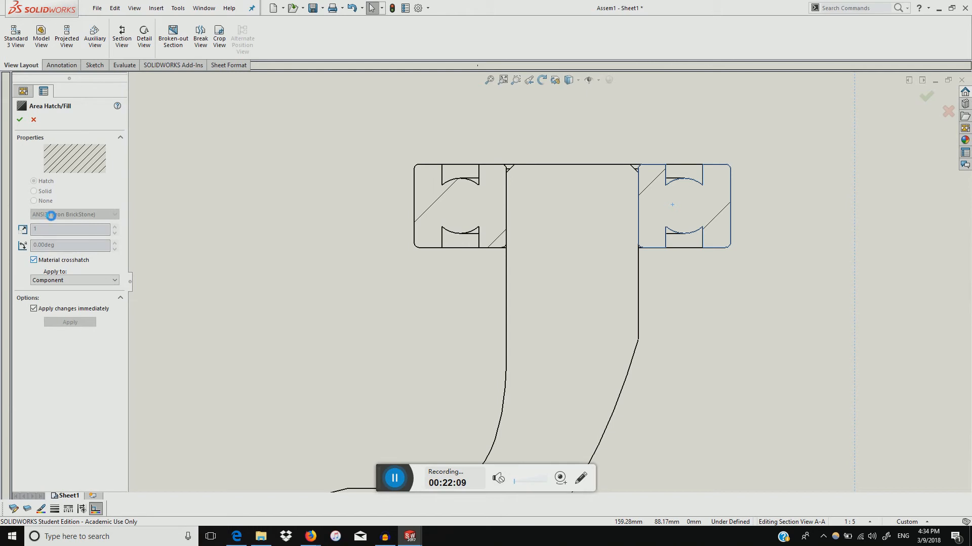
left_click(34, 201)
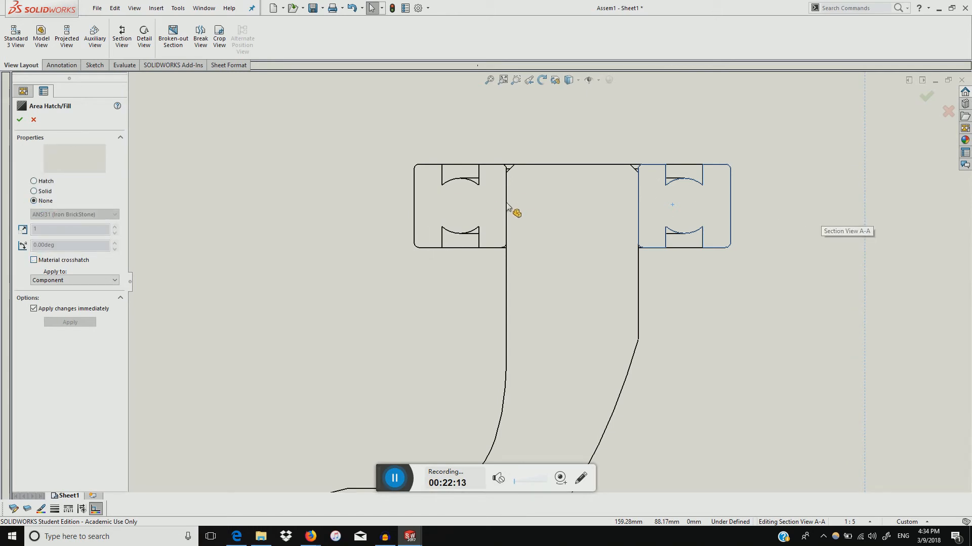
scroll(516, 218, "down", 2)
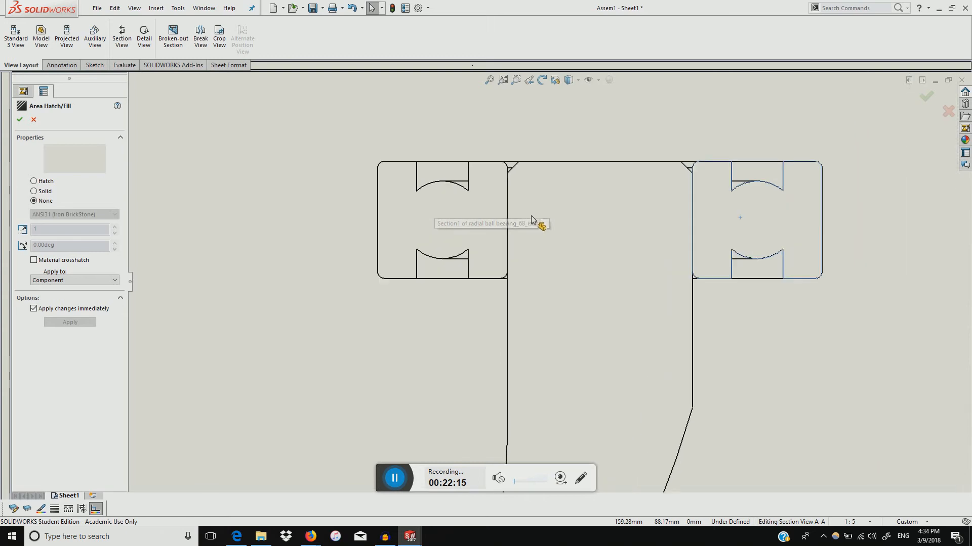
left_click(303, 211)
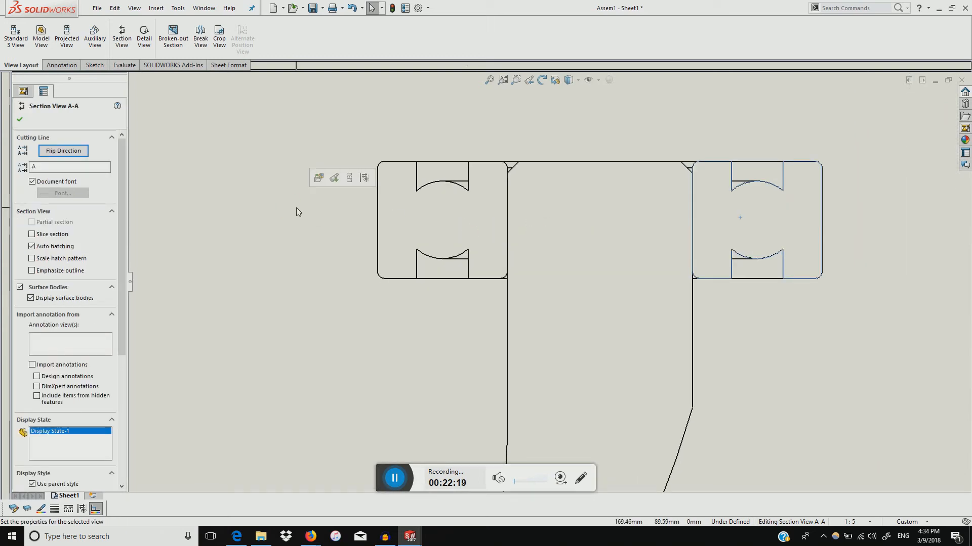
left_click(17, 120)
Sketch a corner rectangle about 21 by 19 mm around the left bearing cut in section view A-A, matching its outer edges
left_click(84, 64)
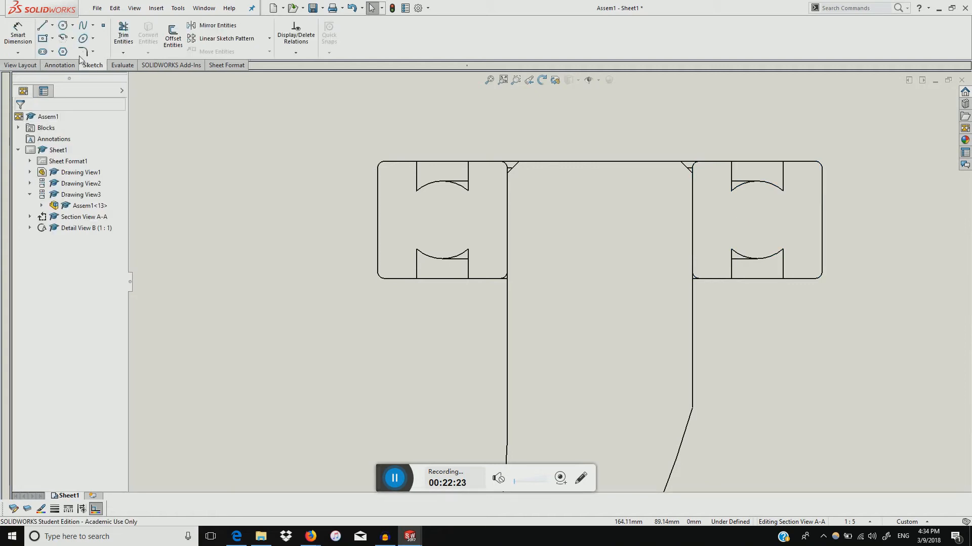
left_click(52, 38)
left_click(65, 50)
scroll(449, 236, "down", 1)
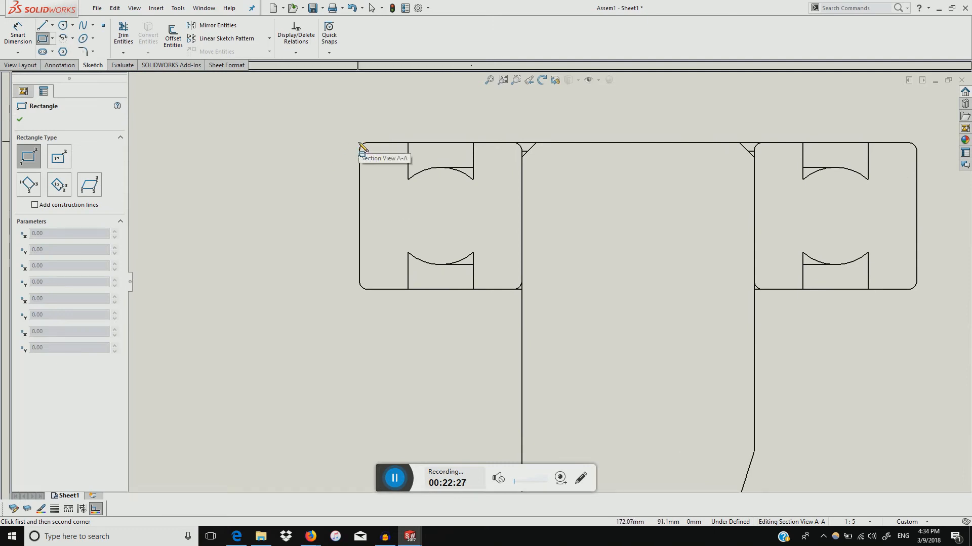
scroll(362, 148, "down", 2)
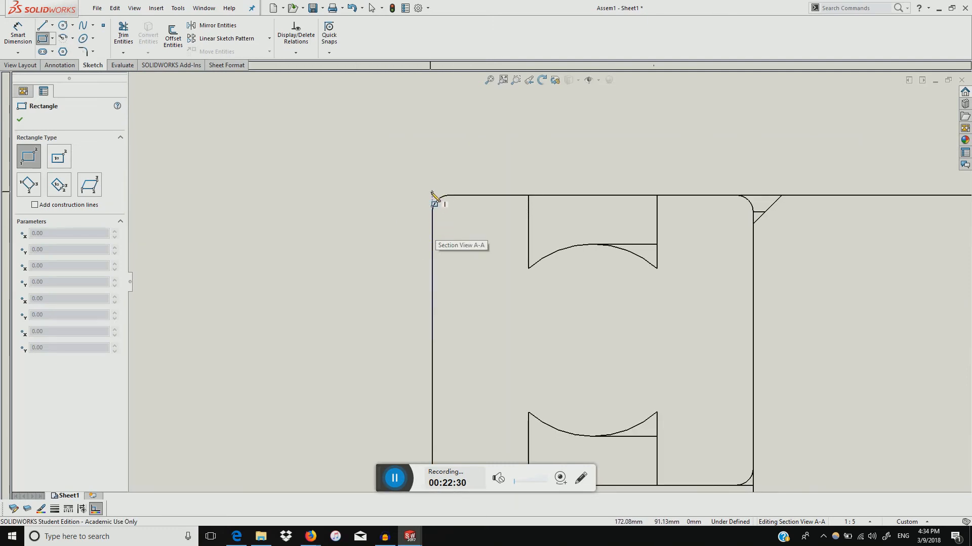
scroll(455, 212, "down", 2)
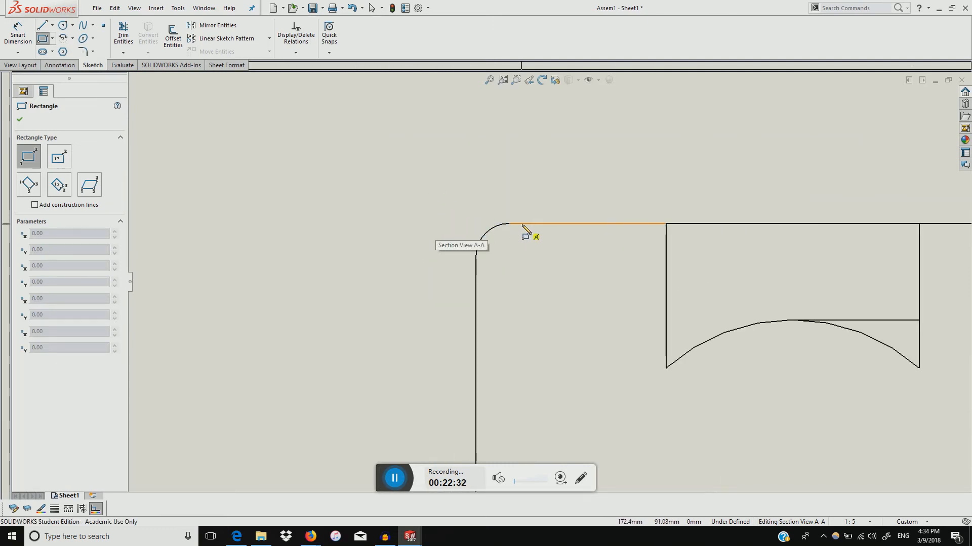
left_click(476, 224)
scroll(549, 283, "up", 3)
scroll(651, 326, "up", 1)
scroll(701, 433, "down", 5)
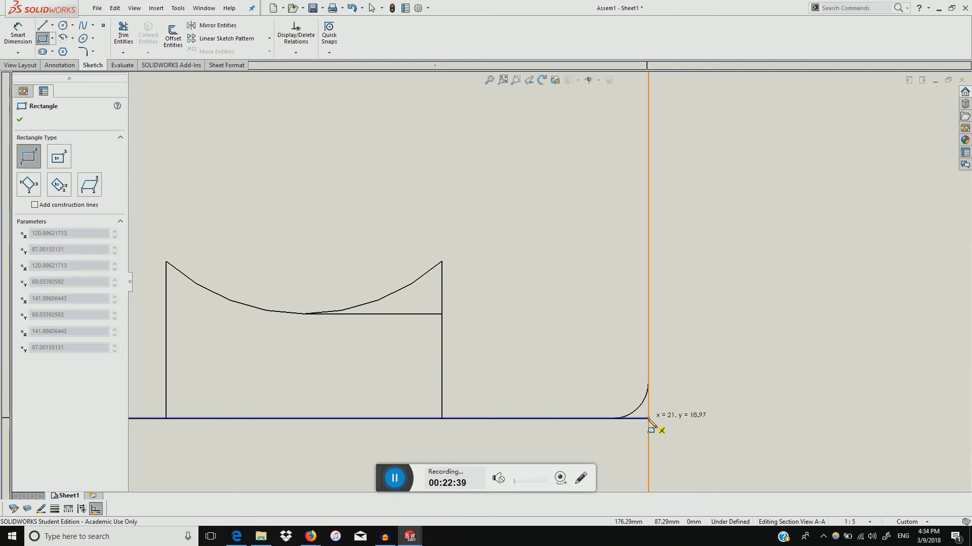
left_click(648, 419)
scroll(601, 332, "up", 6)
scroll(601, 332, "down", 1)
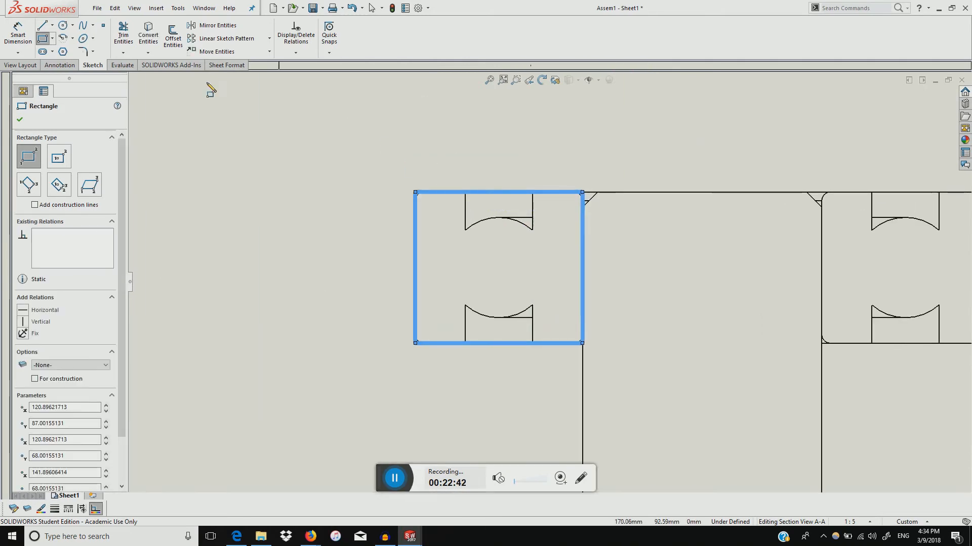
Sketch a plus-shaped cross of a vertical and a horizontal line at the rectangle's centre, deleting the stray diagonal segment
left_click(42, 25)
left_click(499, 235)
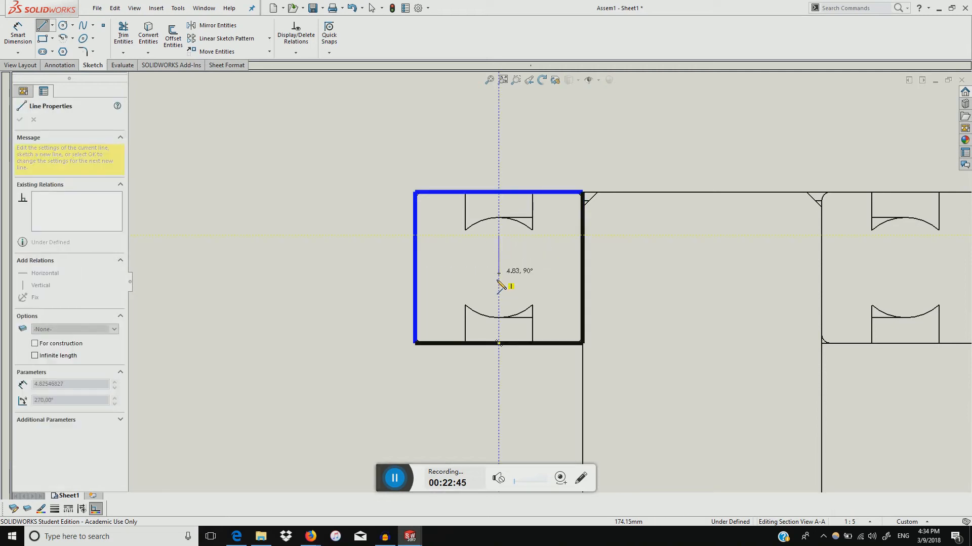
left_click(498, 291)
left_click(470, 263)
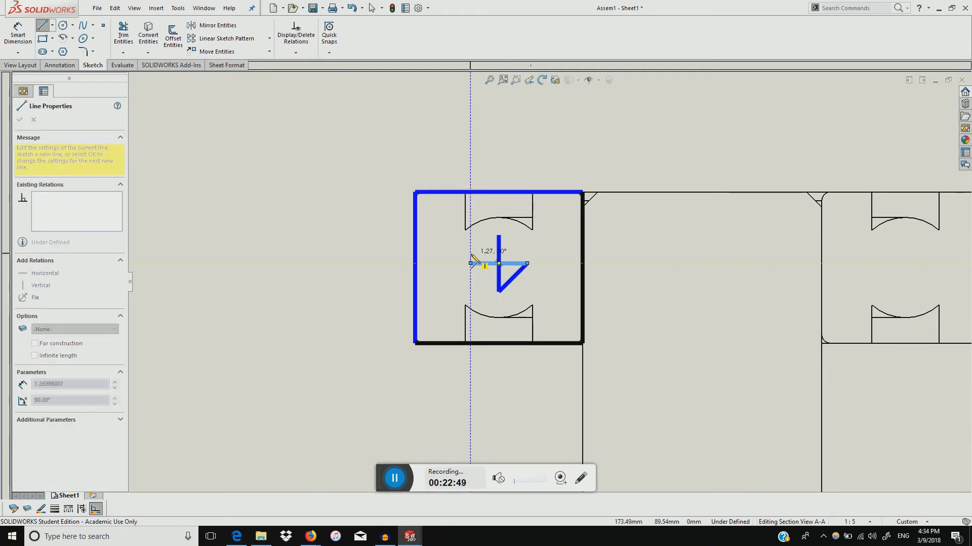
key("Escape")
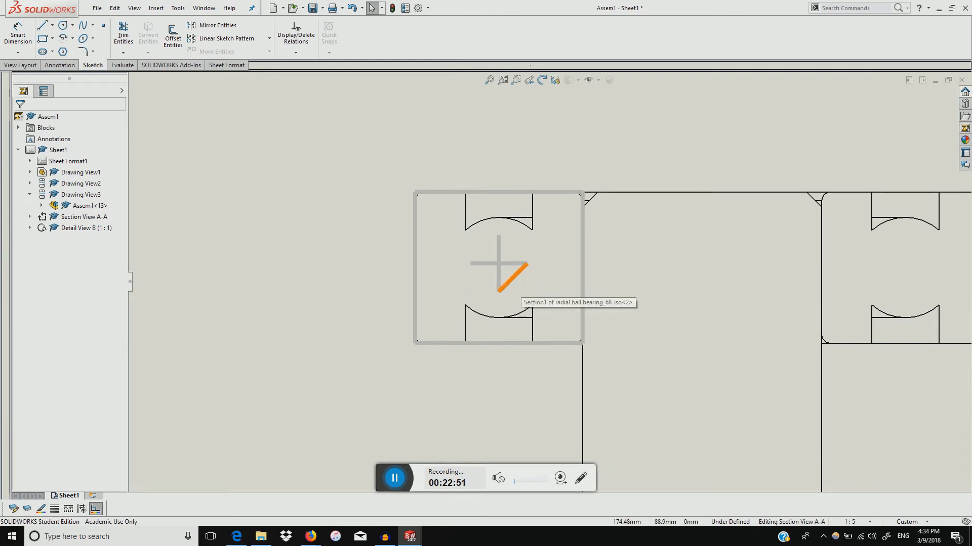
left_click(512, 278)
key("Delete")
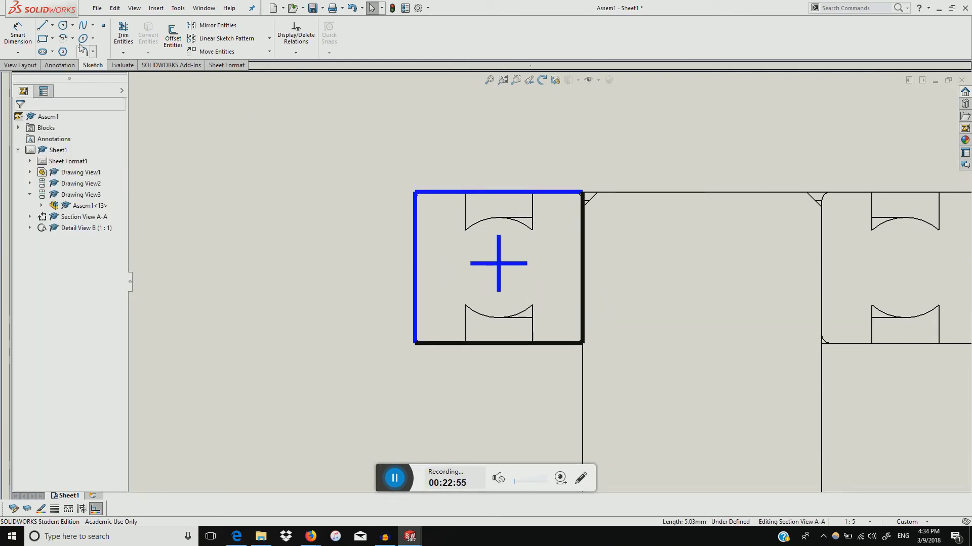
Sketch a vertical centerline about 5.2 mm long across the middle of the shaft's end edge
left_click(52, 26)
left_click(67, 50)
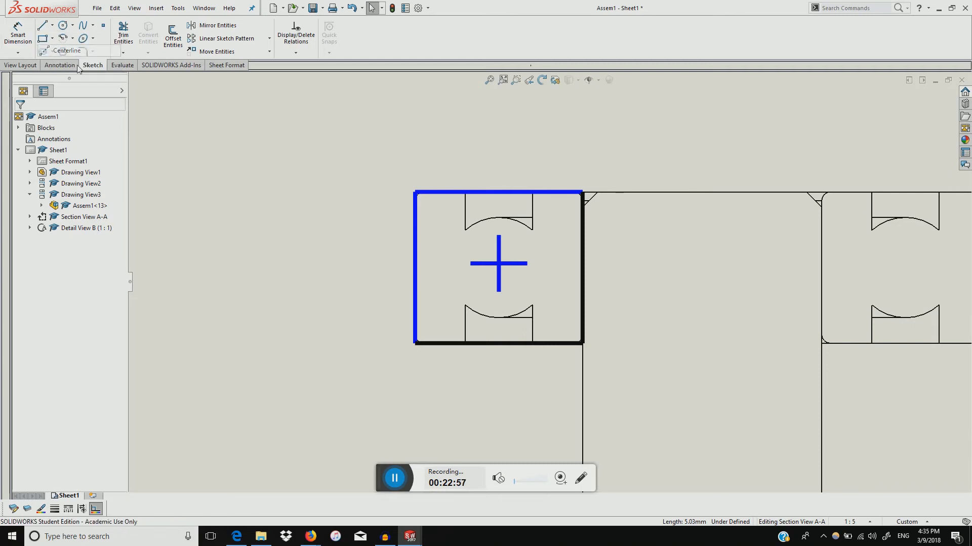
left_click_drag(702, 166, 702, 207)
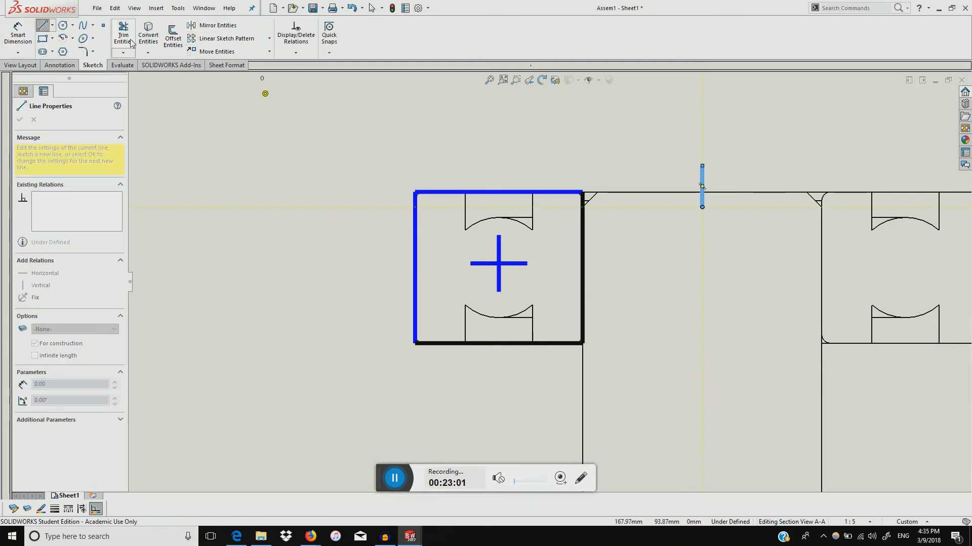
Mirror the rectangle and cross about the centerline onto the opposite bearing cut
left_click(213, 26)
left_click_drag(390, 186, 612, 350)
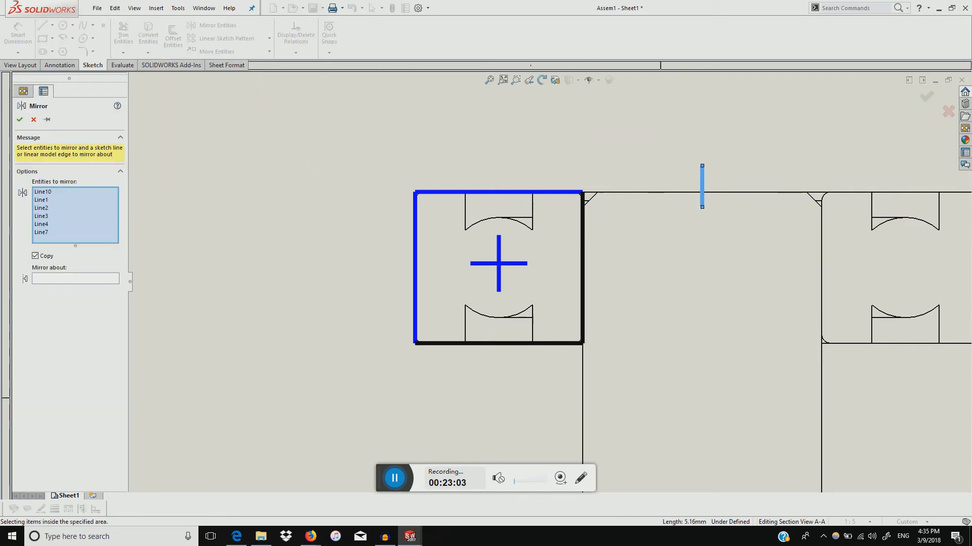
left_click(76, 288)
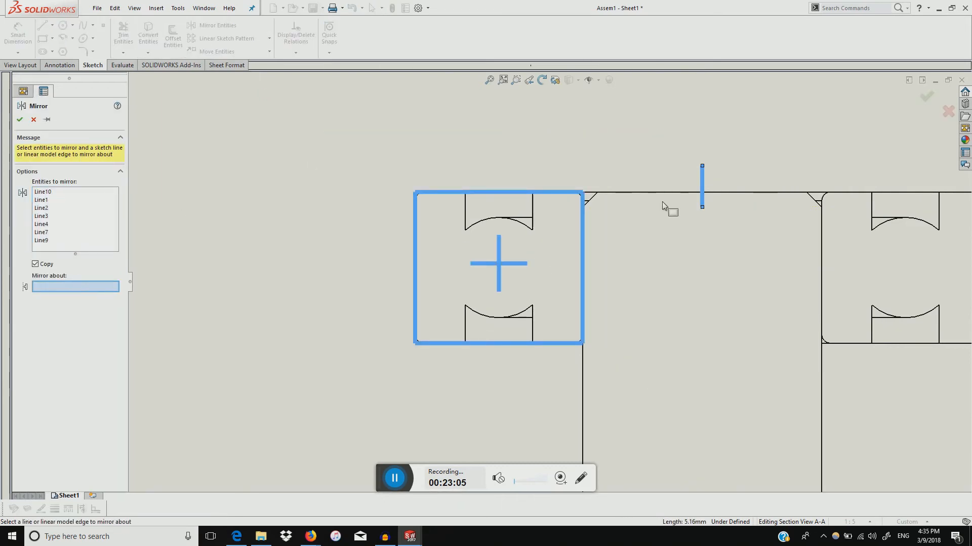
left_click(701, 183)
key("Return")
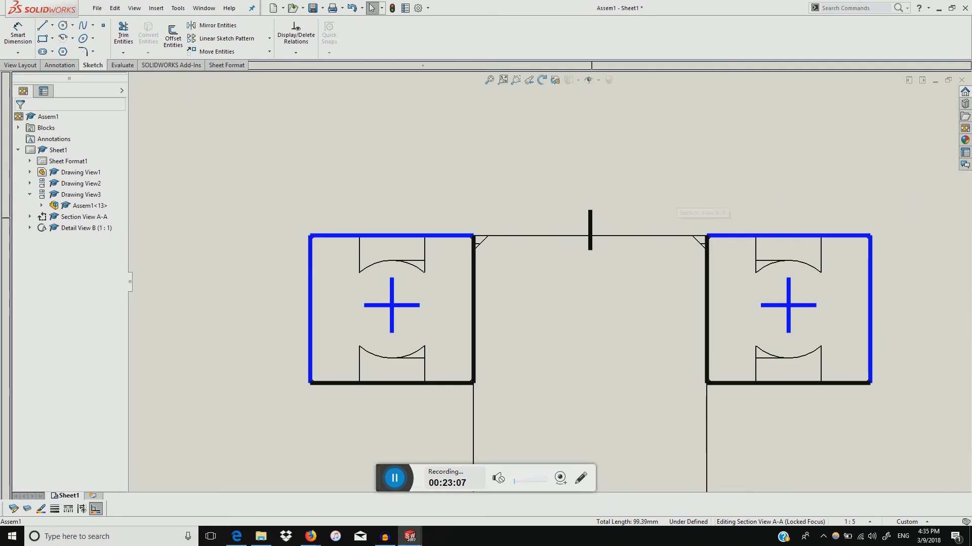
Delete the centerline used for mirroring from section view A-A
left_click(591, 224)
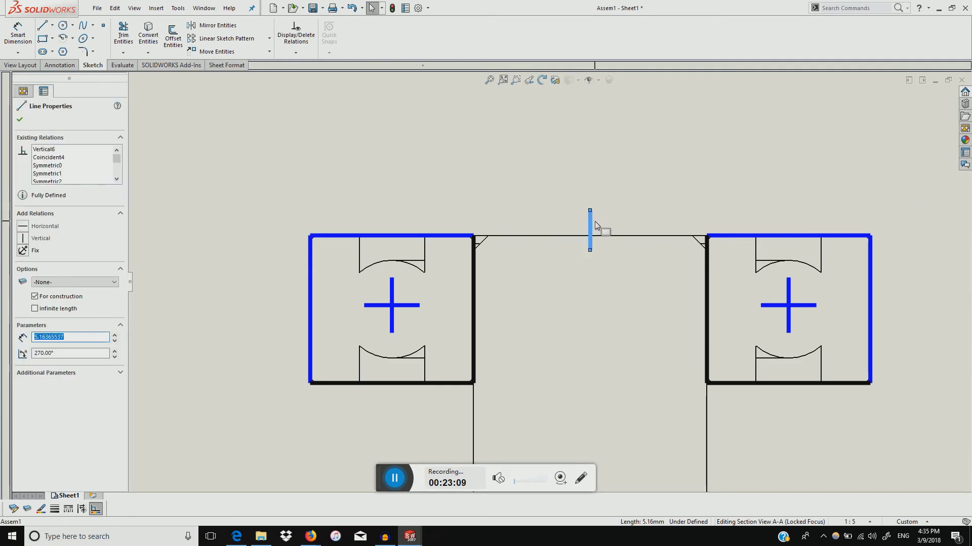
key("Delete")
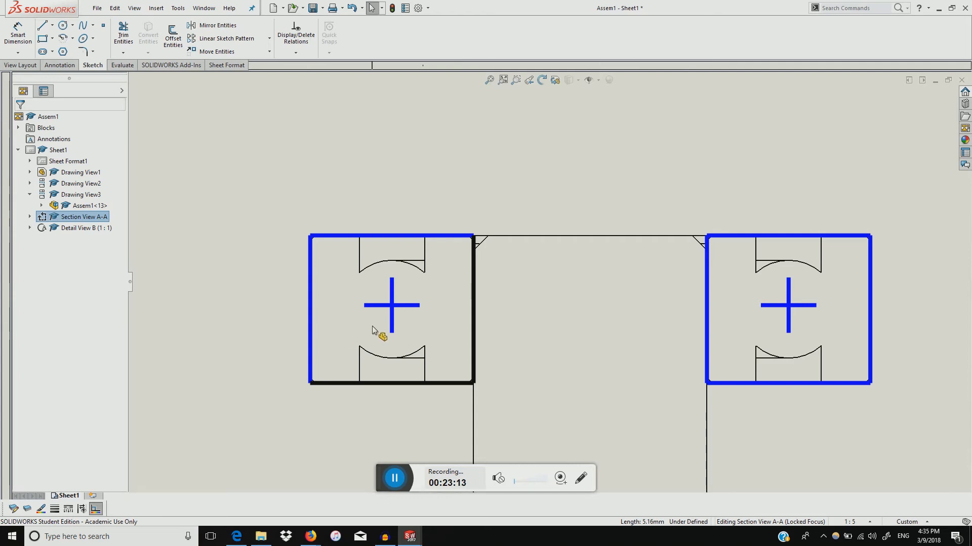
left_click(183, 251)
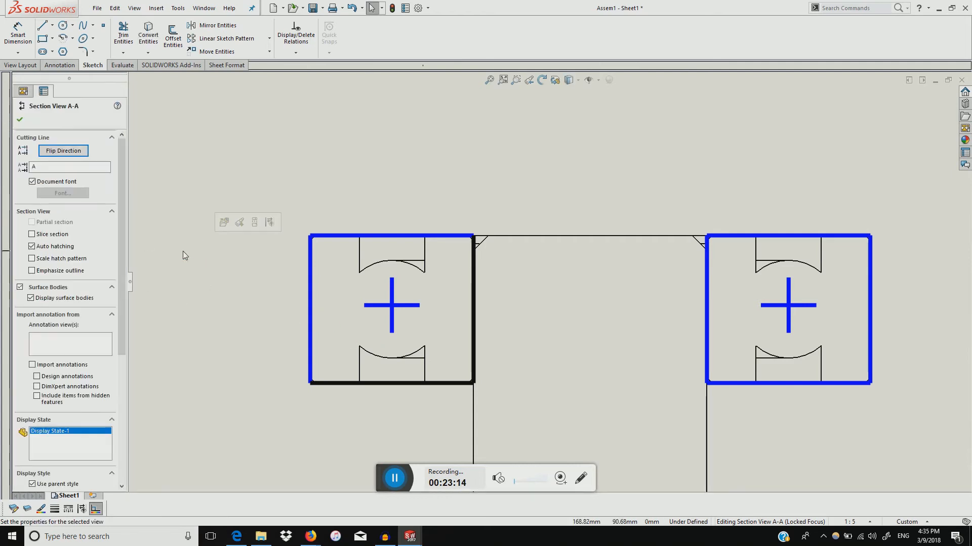
left_click(18, 121)
left_click(449, 282)
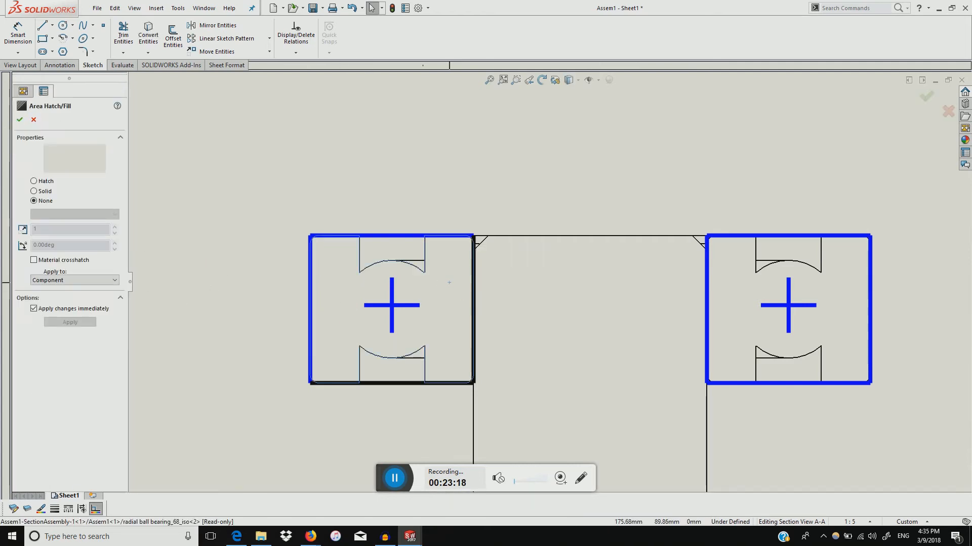
right_click(449, 283)
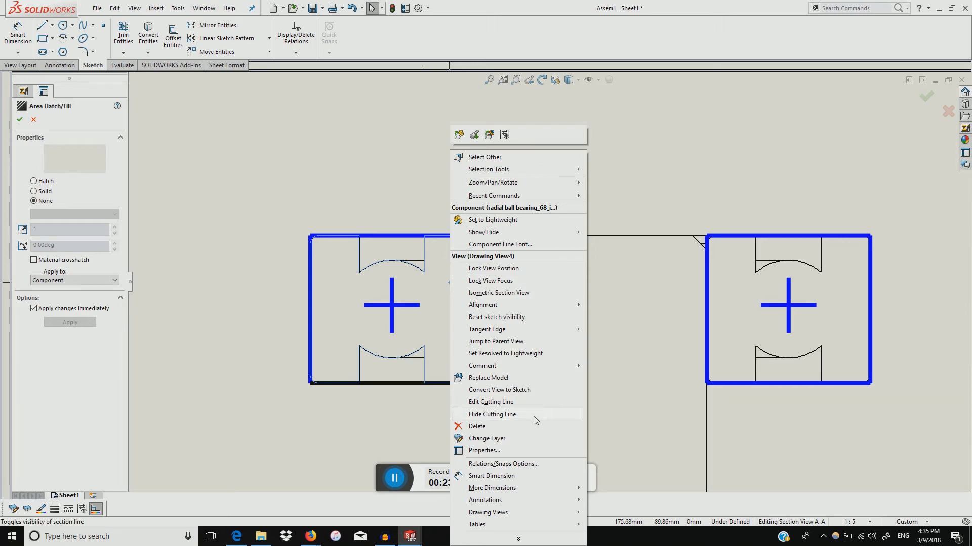
left_click(526, 431)
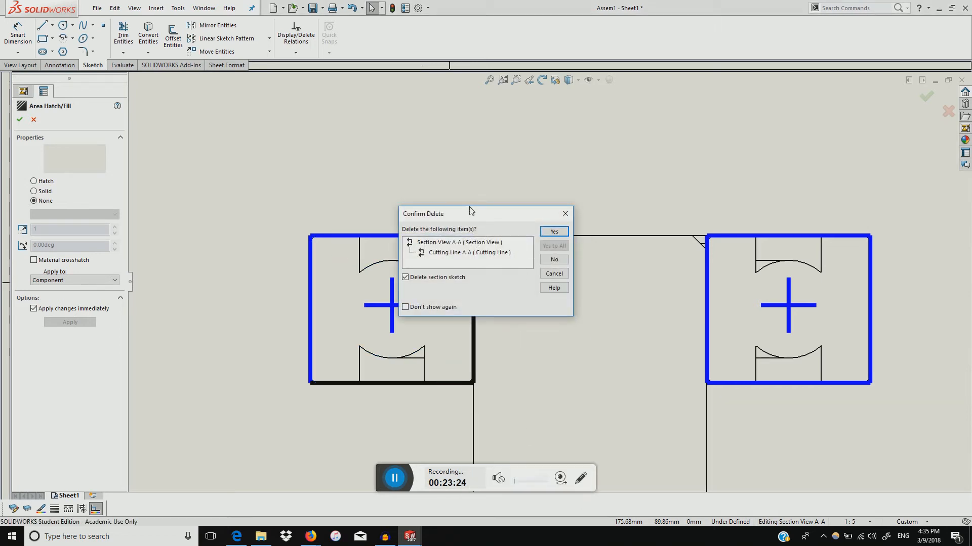
left_click(564, 217)
Hide the radial ball bearing component in section view A-A, leaving only the sketched rectangles and crosses
right_click(453, 304)
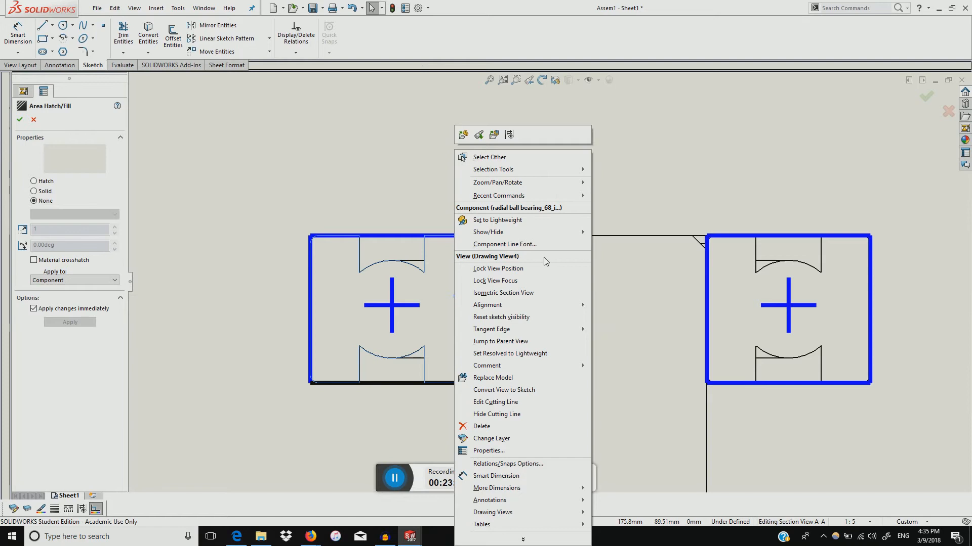
mouse_move(546, 236)
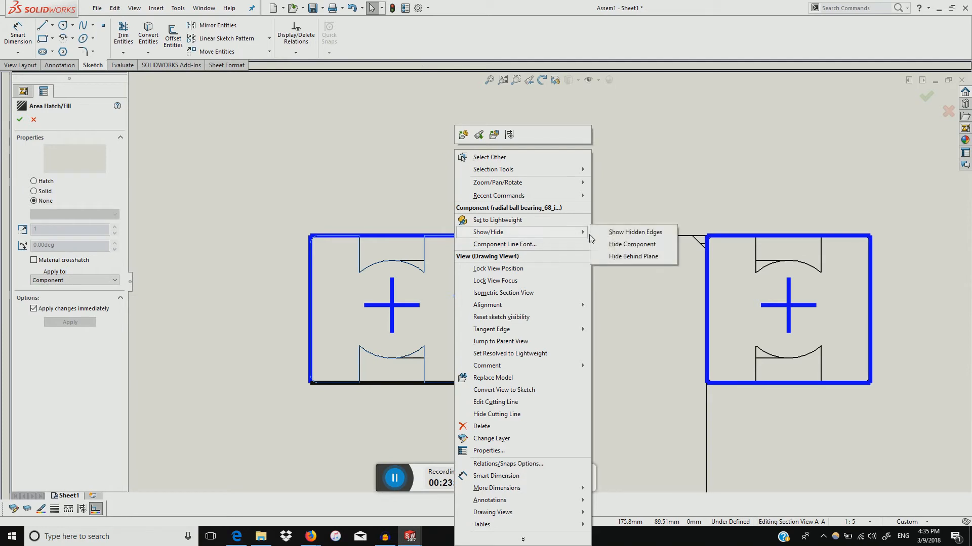
left_click(643, 246)
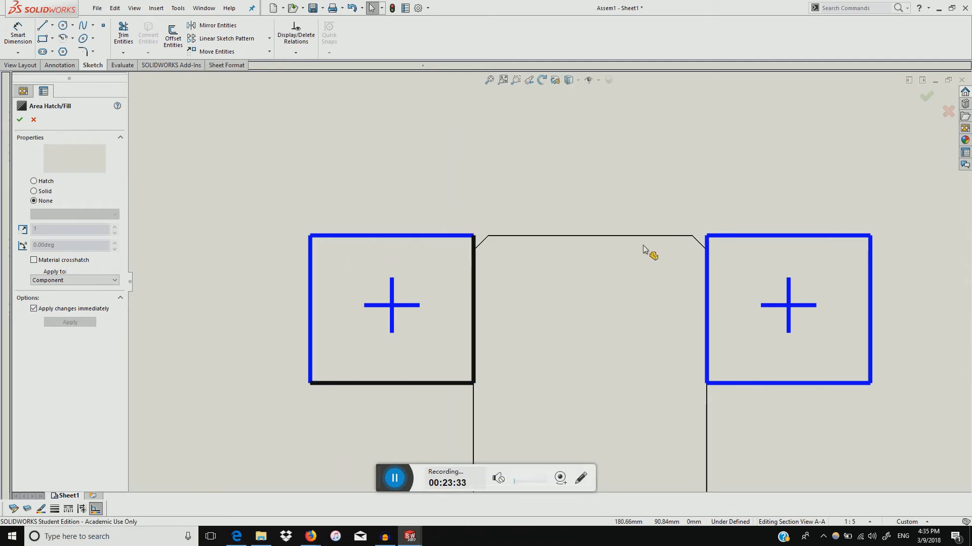
left_click(518, 183)
Set the line thickness of both sketched bearing rectangles and their crosses to 0.25 mm
scroll(676, 318, "up", 3)
scroll(627, 304, "up", 2)
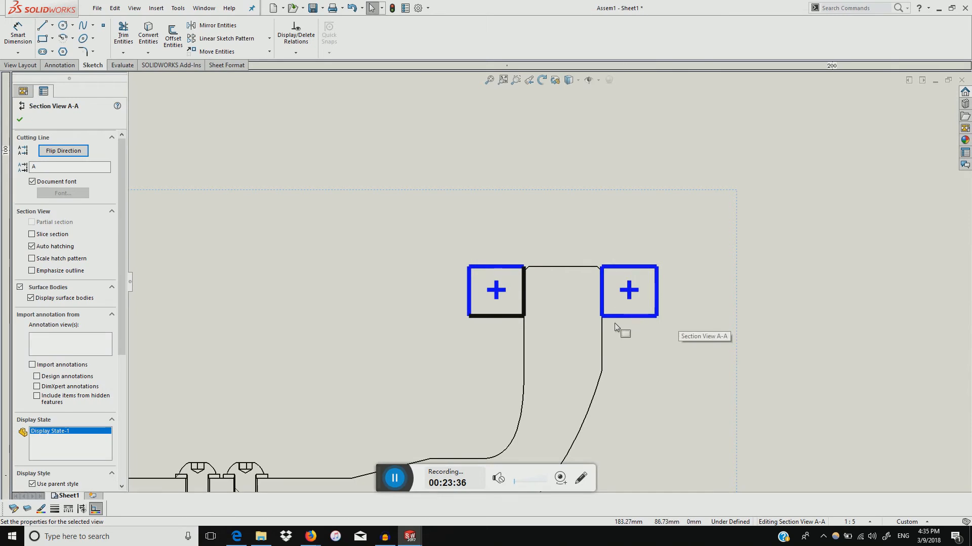
scroll(618, 326, "down", 1)
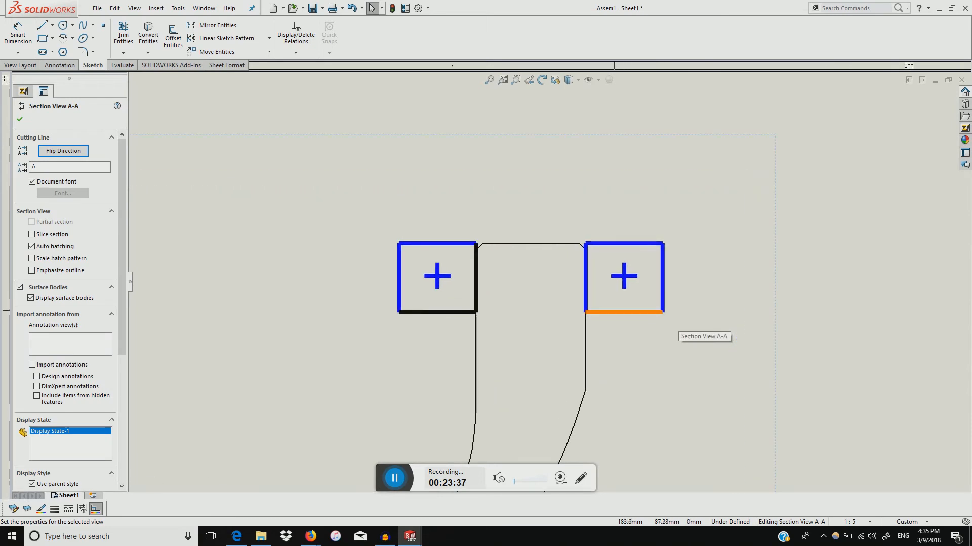
left_click(55, 509)
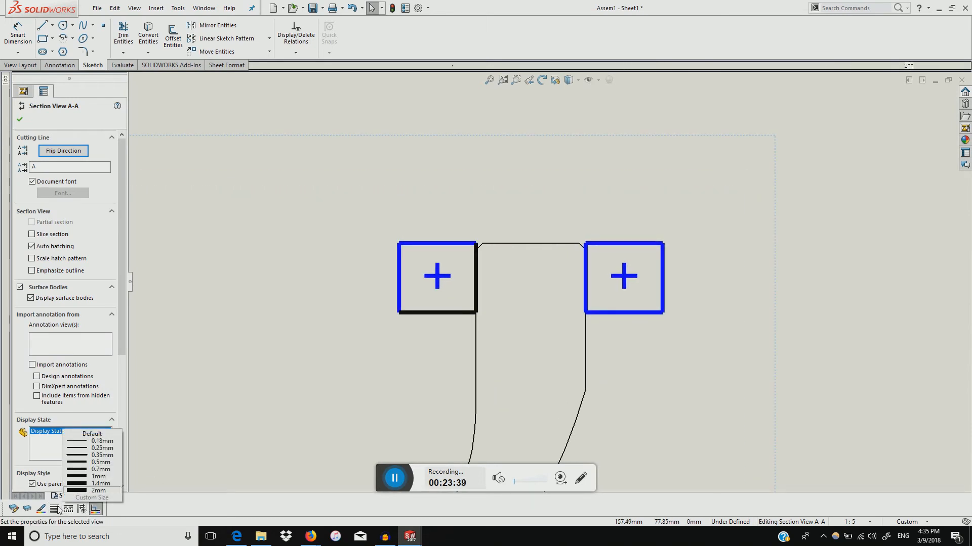
left_click(103, 448)
mouse_move(331, 205)
left_mouse_down()
mouse_move(666, 371)
mouse_move(672, 384)
left_mouse_up()
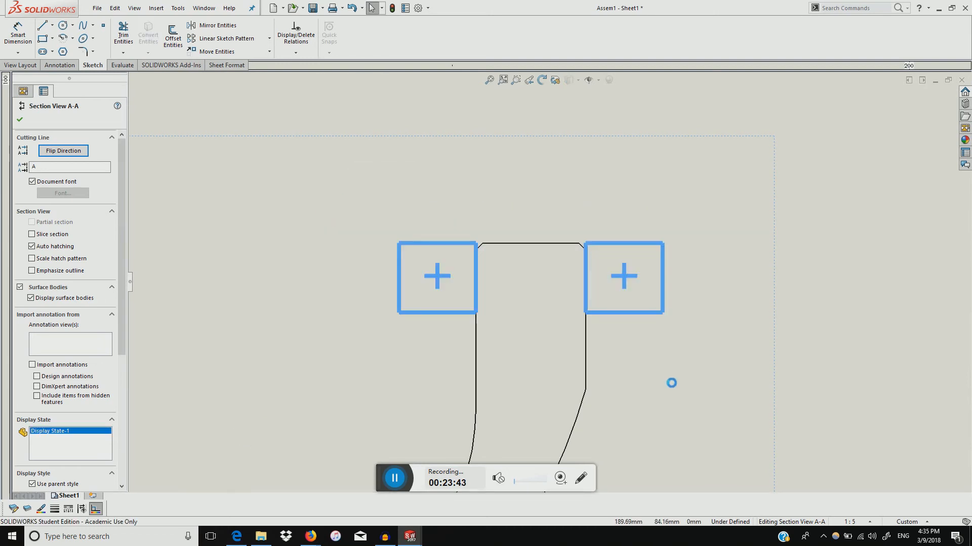
left_click(54, 510)
left_click(103, 448)
left_click(416, 353)
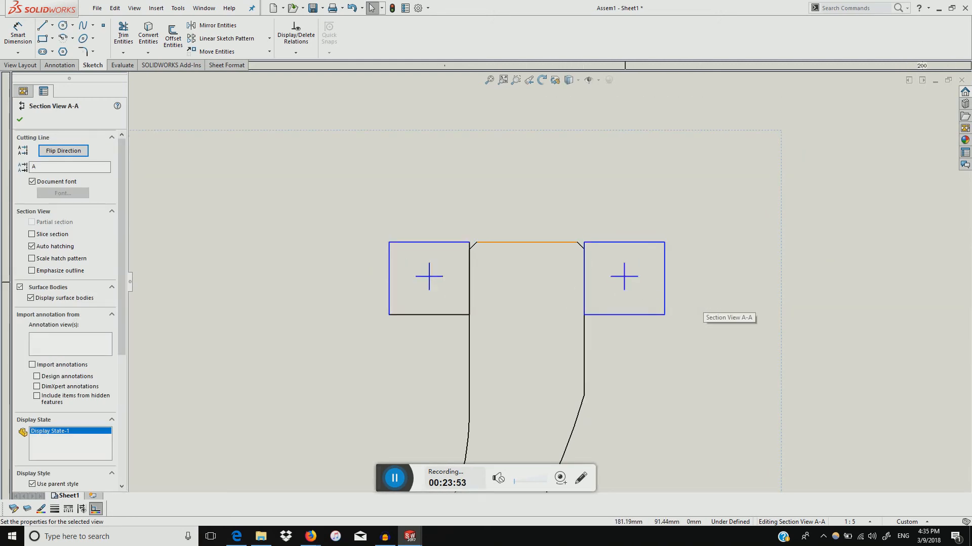
Switch from the drawing to the Assem1 assembly and open the spur gear part
scroll(673, 338, "up", 2)
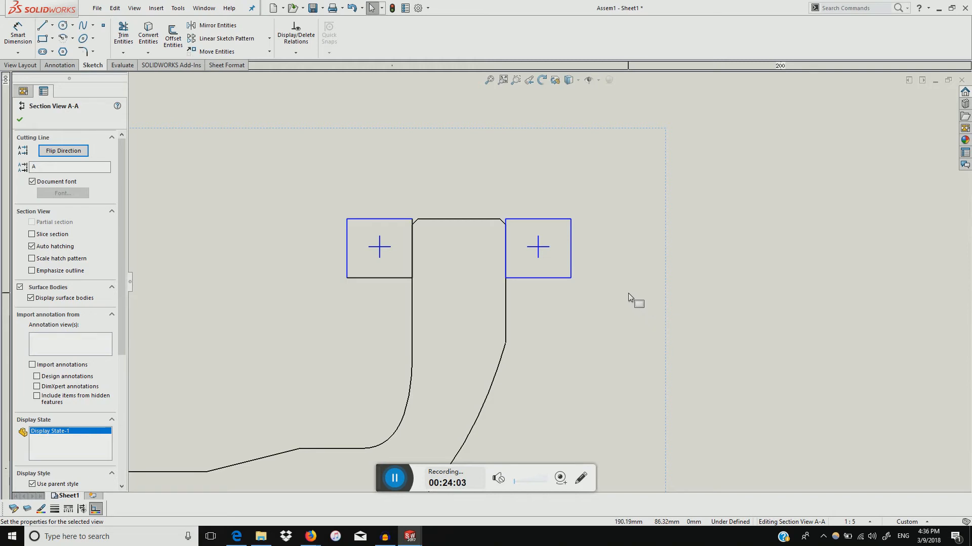
scroll(630, 294, "up", 5)
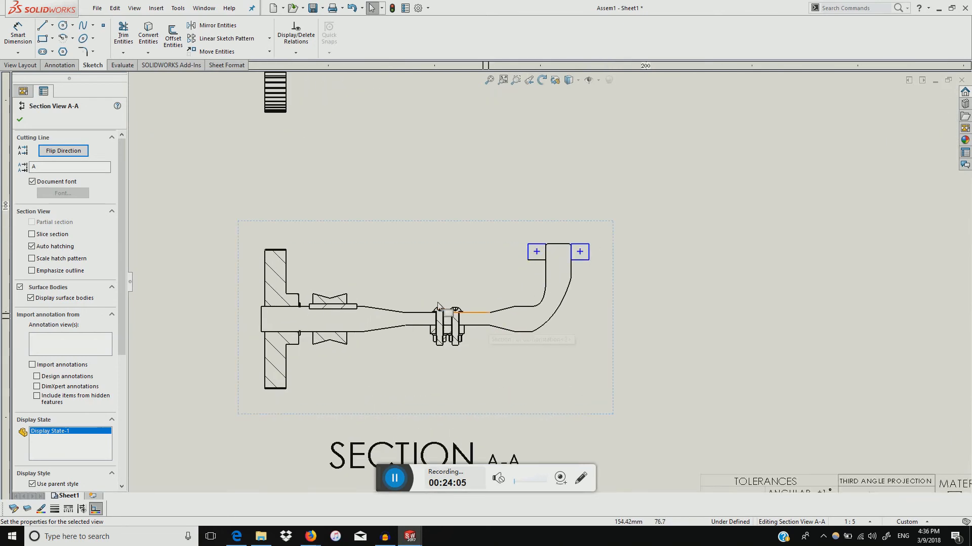
scroll(395, 304, "down", 3)
scroll(387, 294, "down", 2)
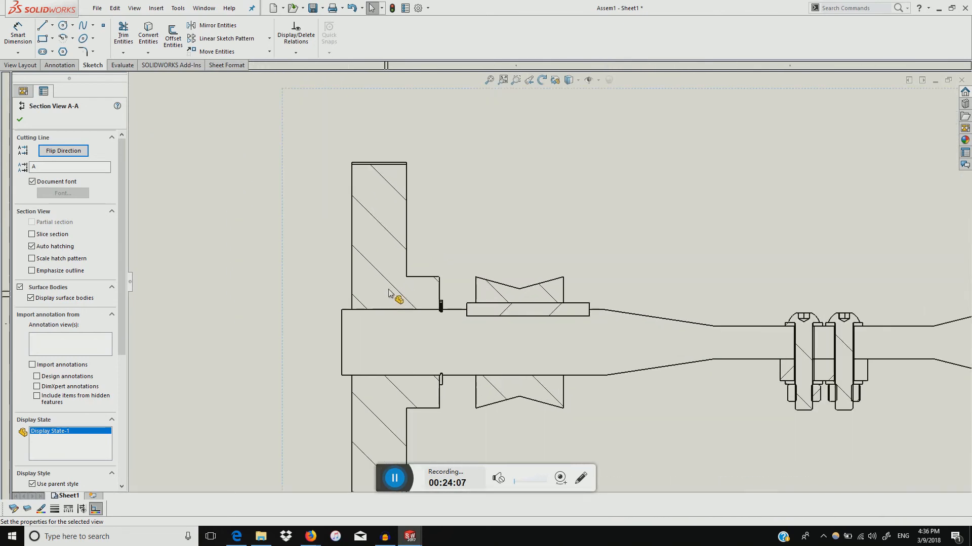
scroll(389, 293, "up", 5)
left_click(935, 81)
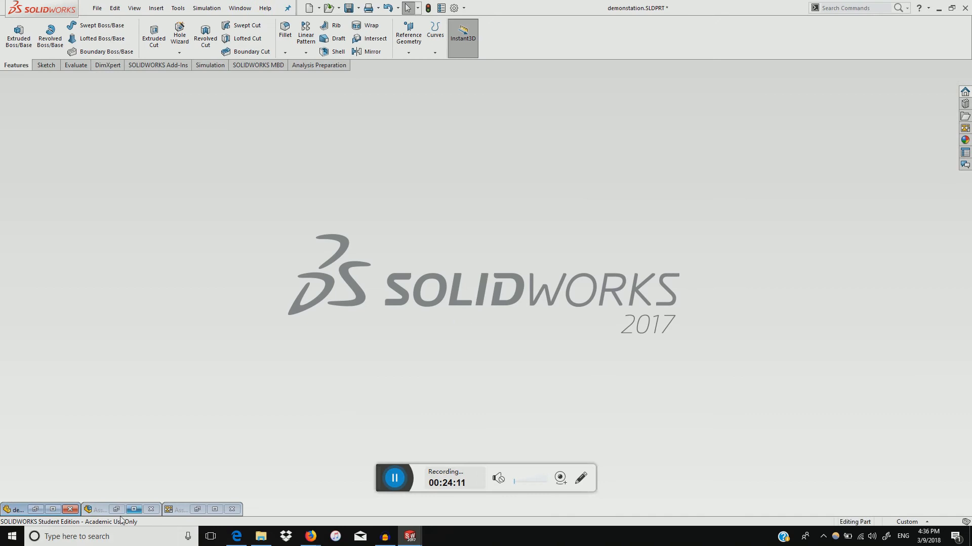
left_click(133, 509)
scroll(506, 365, "down", 5)
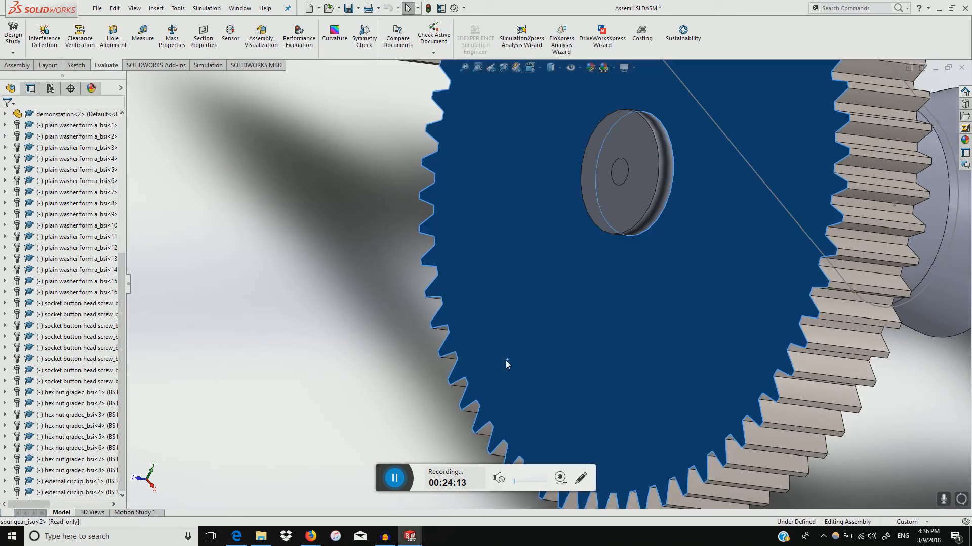
right_click(506, 360)
left_click(520, 177)
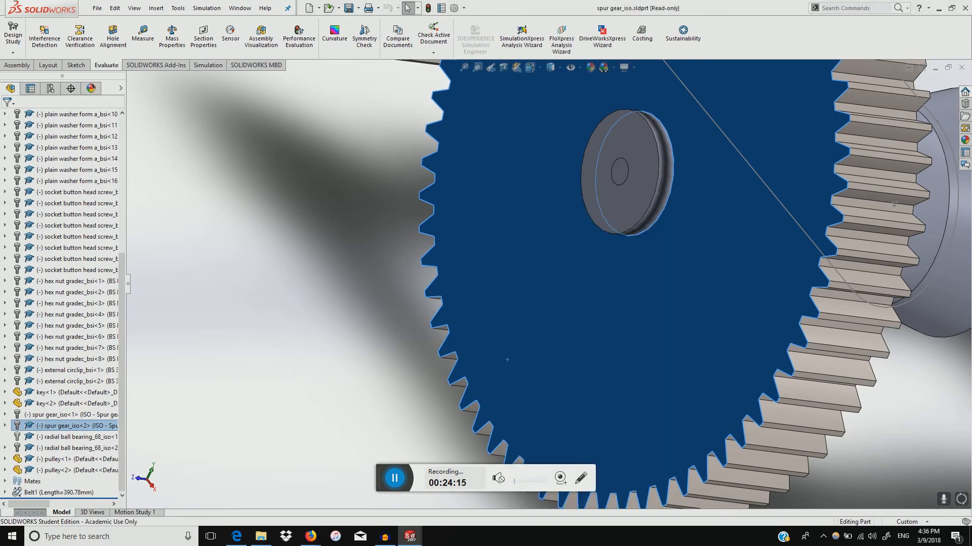
Save the opened spur gear part as spur gear_iso.sldprt in the Desktop folder
left_click(550, 282)
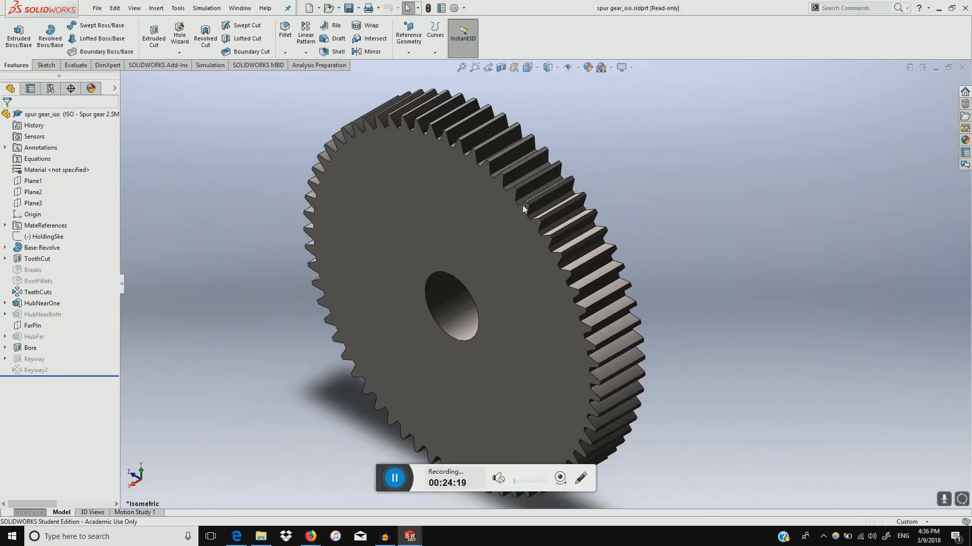
left_click(358, 8)
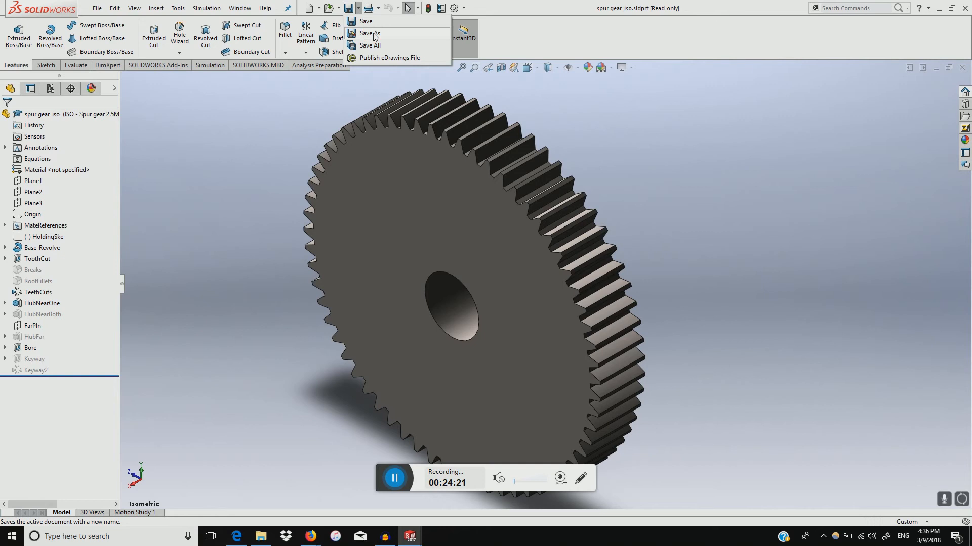
left_click(375, 33)
left_click(442, 234)
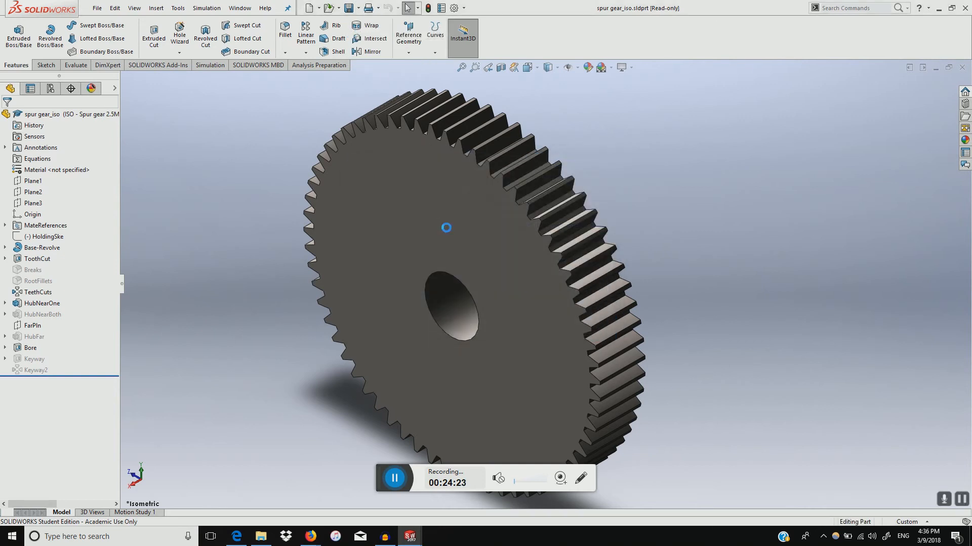
left_click(371, 221)
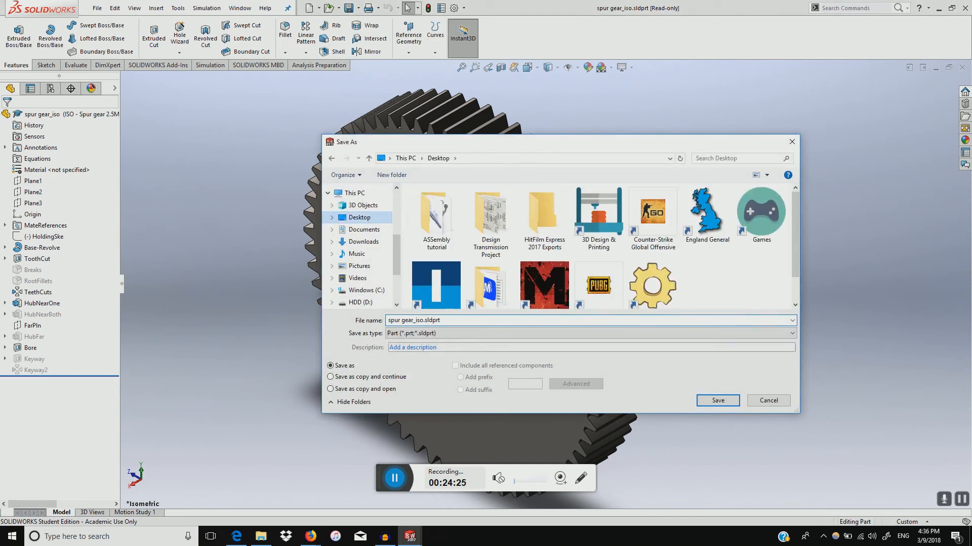
left_click(711, 400)
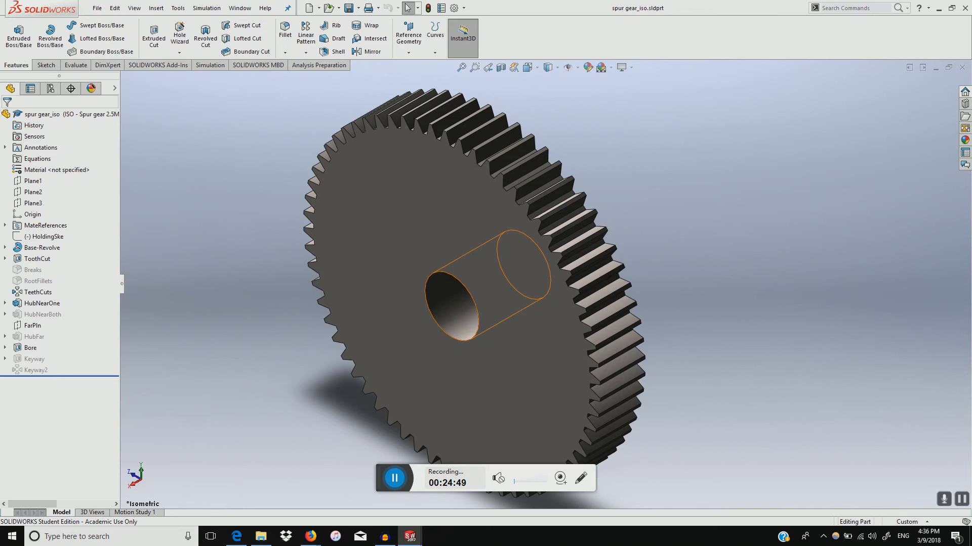
Suppress the TeethCuts and ToothCut features of the spur gear to leave a plain disc
right_click(35, 293)
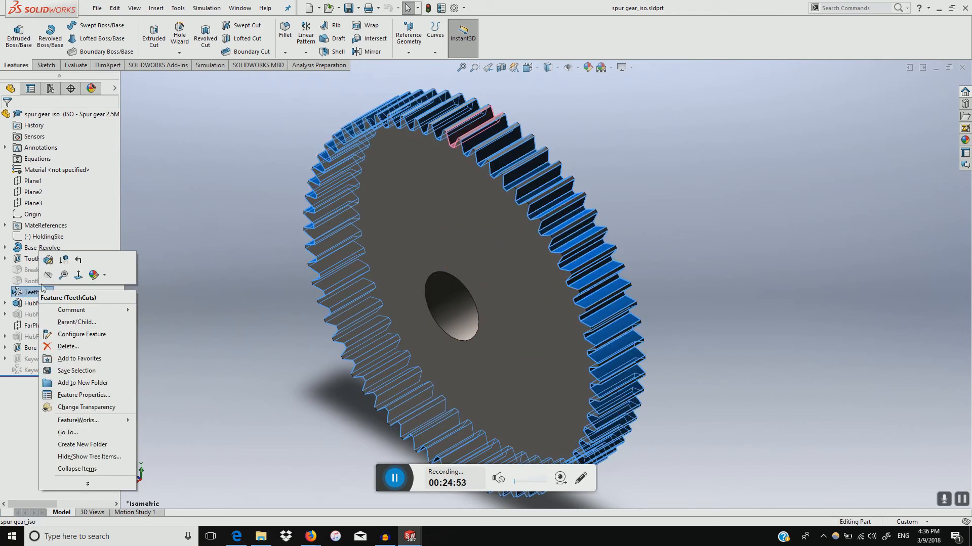
left_click(63, 260)
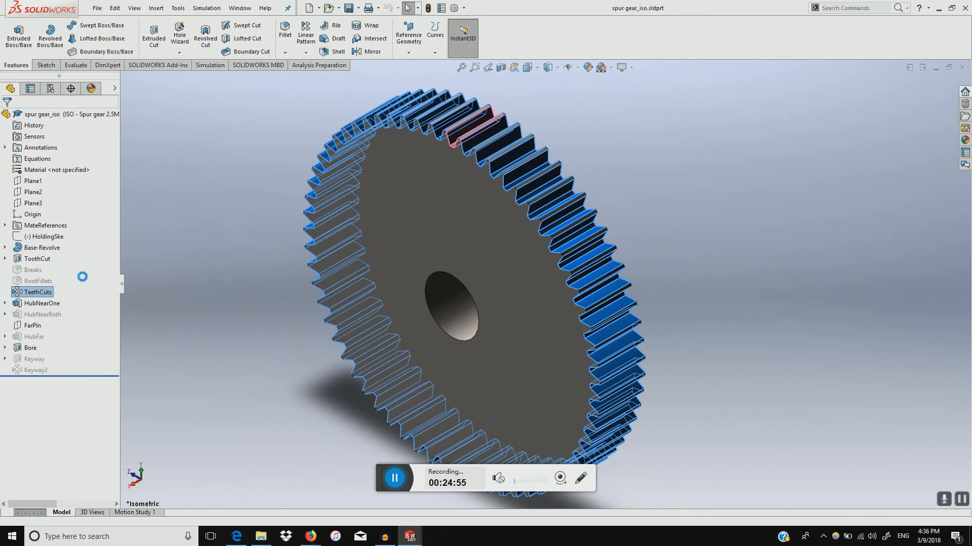
right_click(33, 259)
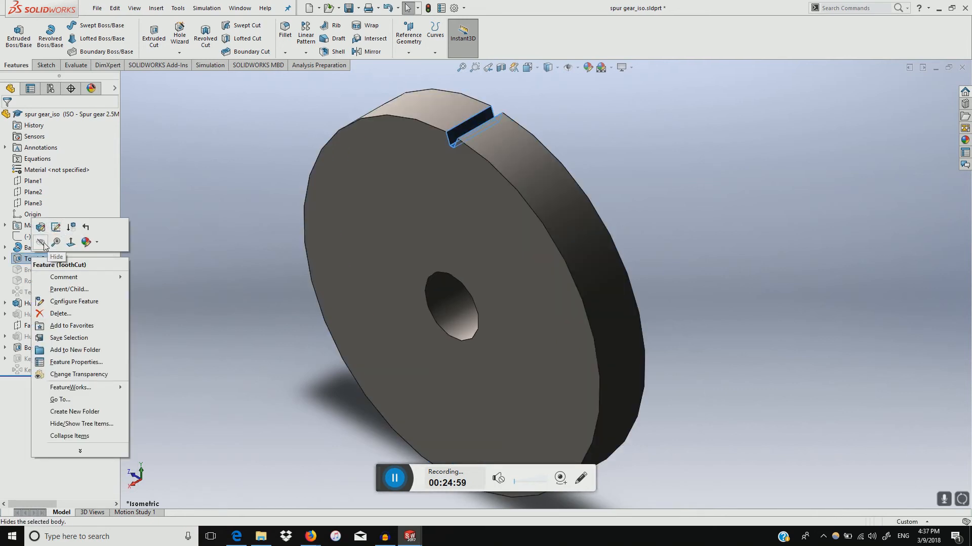
left_click(41, 244)
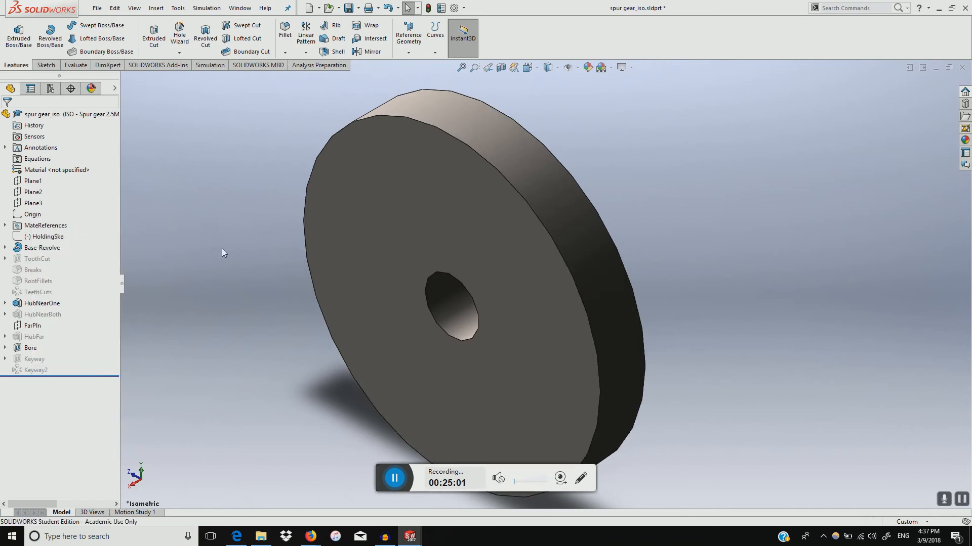
Return to the Assem1 drawing and examine the simplified gear in the front and section A-A views
left_click(937, 71)
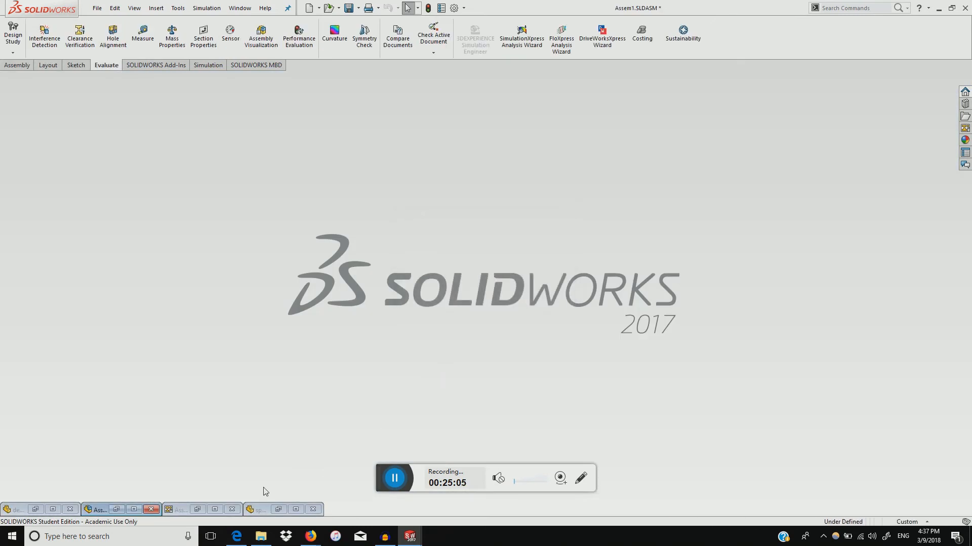
left_click(214, 510)
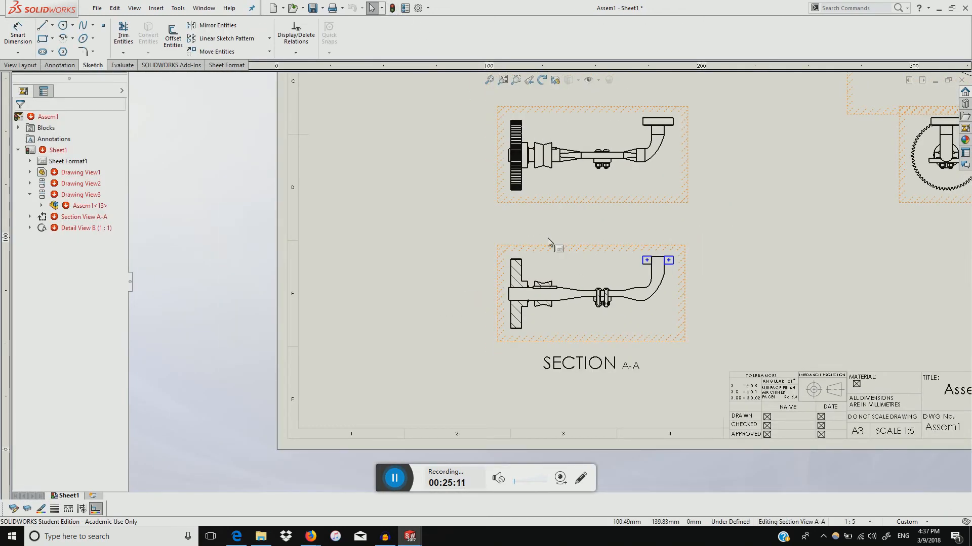
scroll(560, 268, "down", 1)
scroll(521, 160, "down", 3)
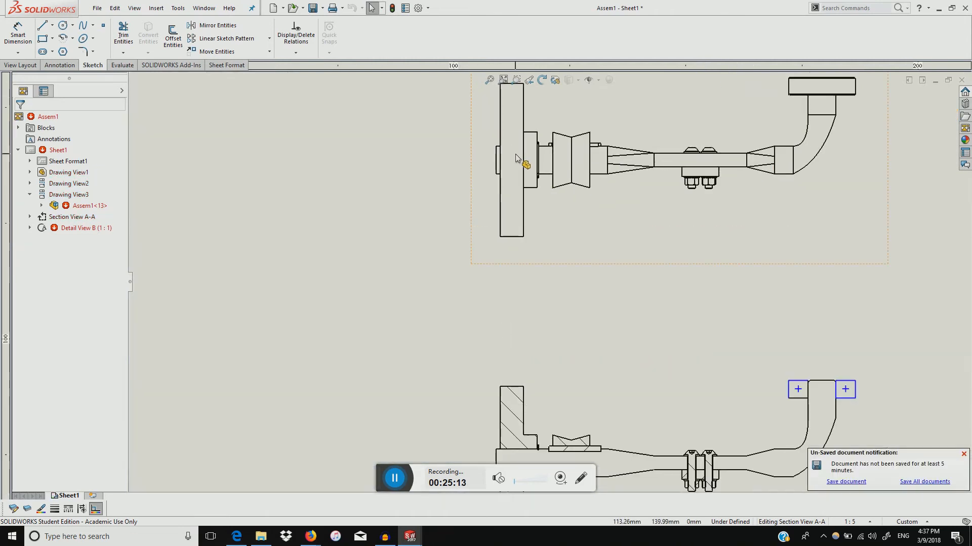
scroll(531, 198, "down", 2)
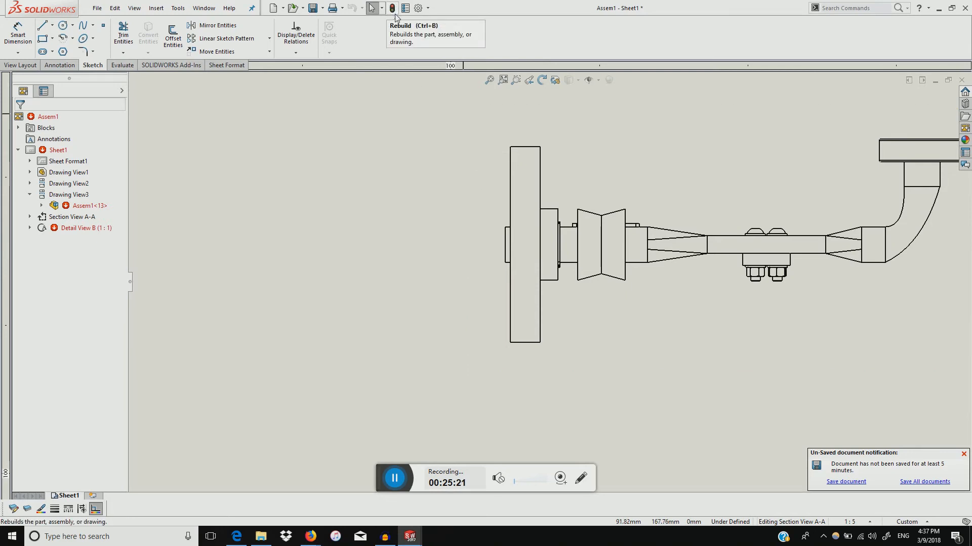
scroll(581, 321, "up", 6)
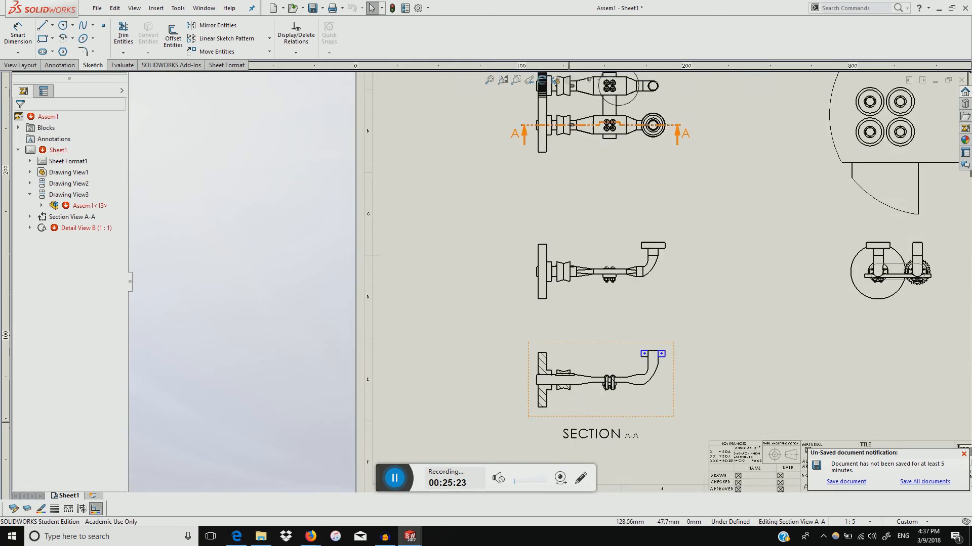
scroll(553, 345, "down", 8)
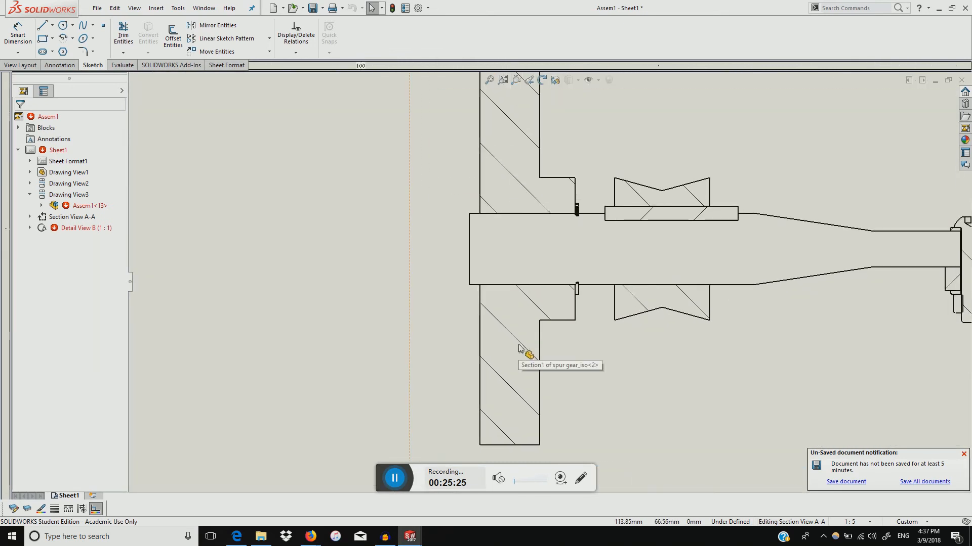
Turn off the material crosshatch of the spur gear in section A-A and set its hatch to None
scroll(519, 348, "up", 2)
left_click(531, 189)
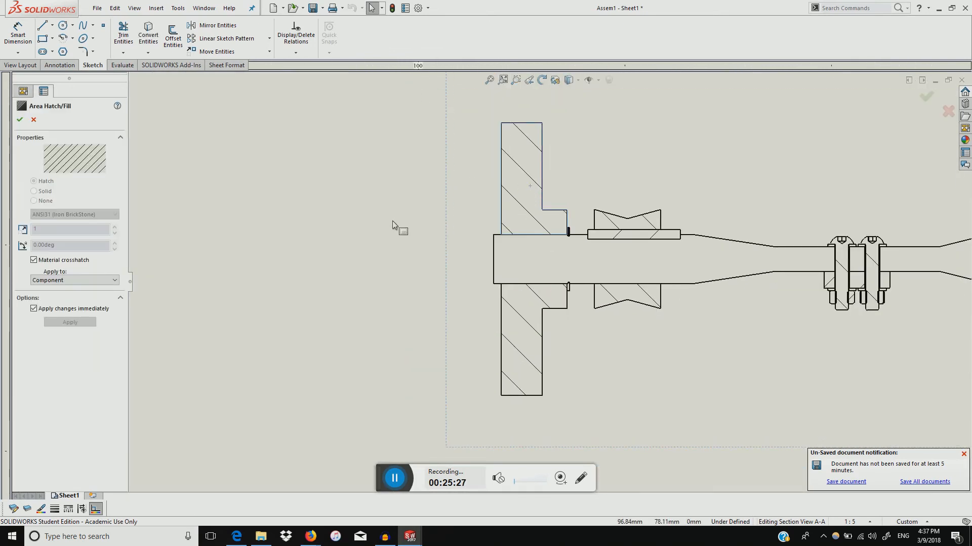
left_click(34, 261)
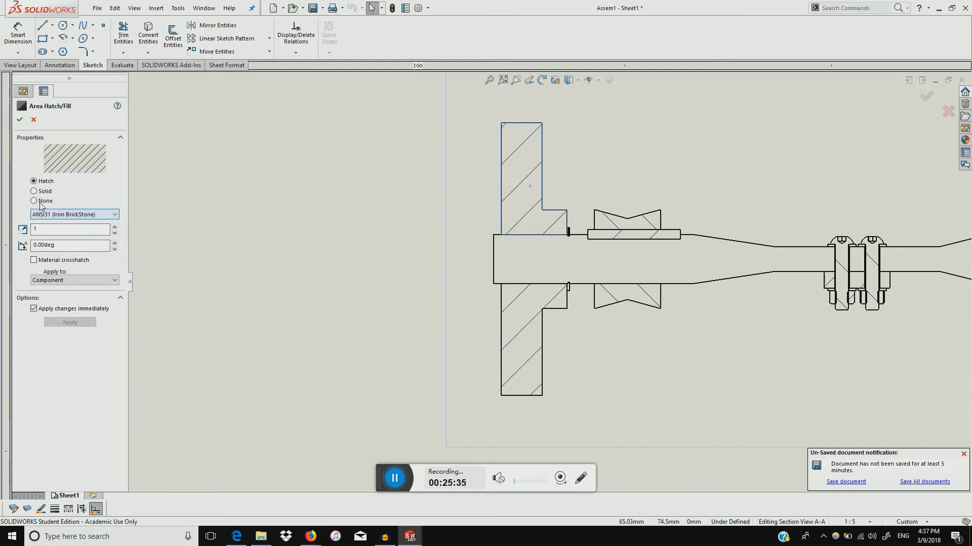
left_click(35, 201)
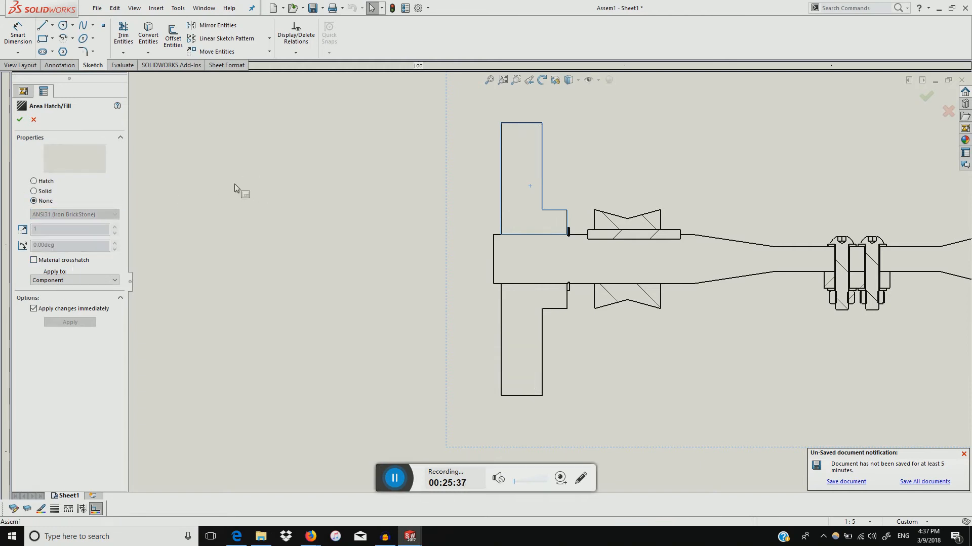
key("Return")
Sketch rectangles across the gear's full width at its upper and lower ends in section A-A, each about 25 by 12.6 mm
left_click(43, 39)
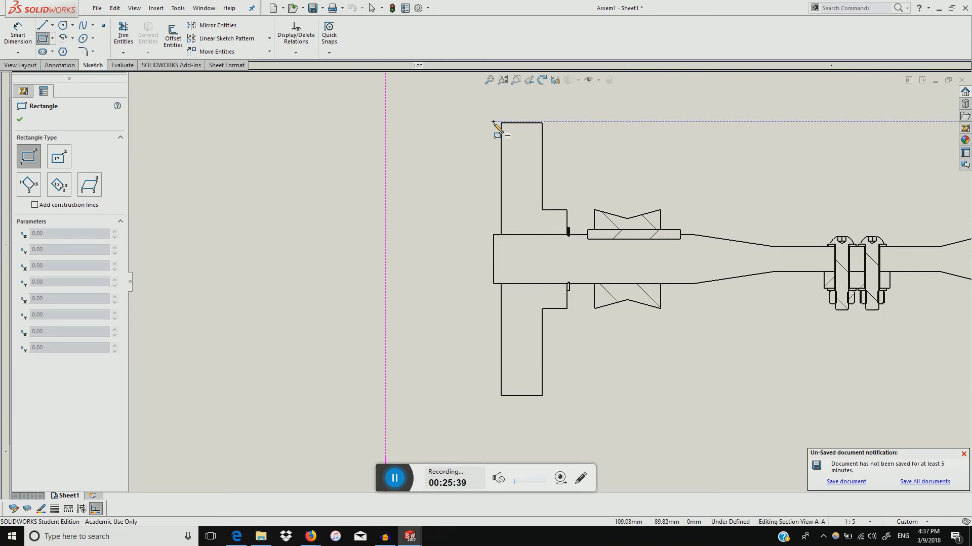
left_click(501, 123)
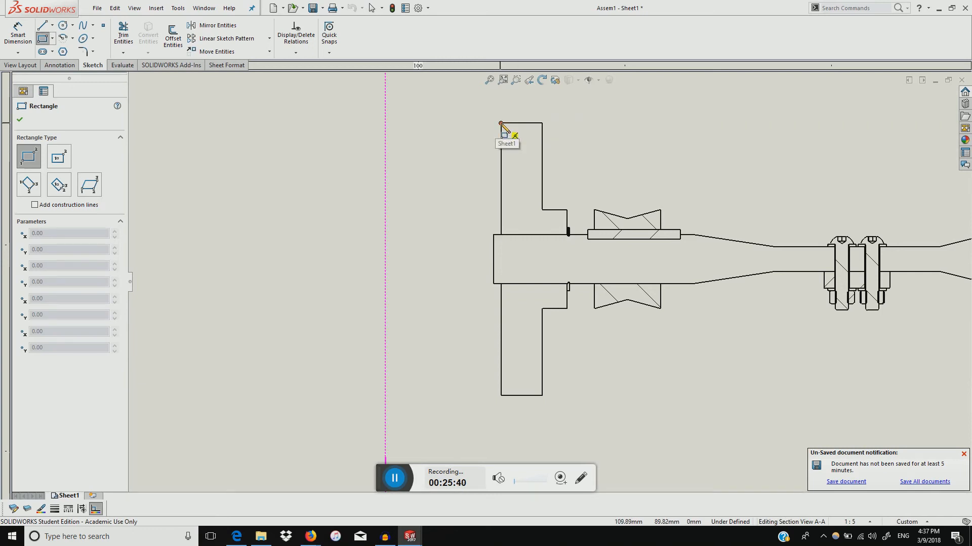
left_click(542, 144)
left_click(542, 395)
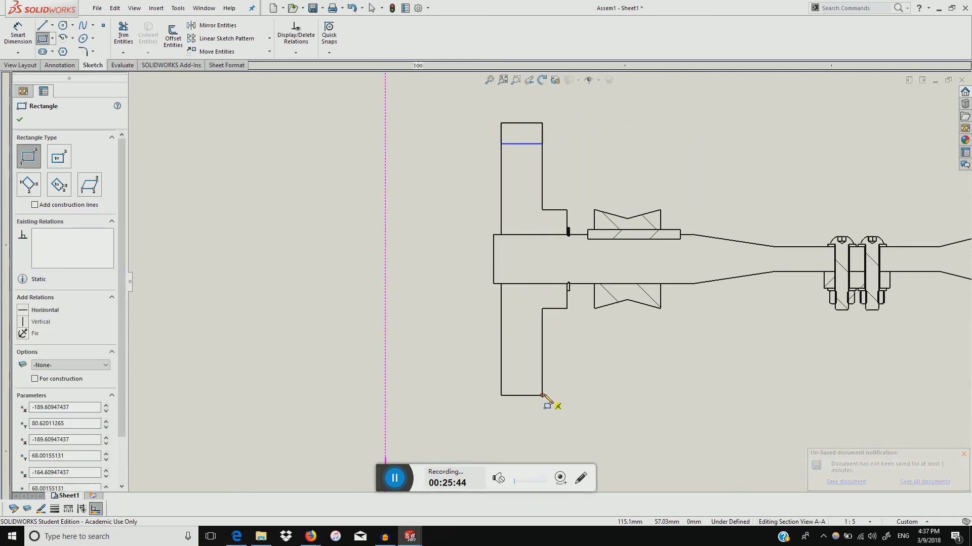
left_click(501, 374)
Draw a horizontal centerline across the middle of the lower tooth rectangle on the gear
left_click(52, 25)
left_click(63, 33)
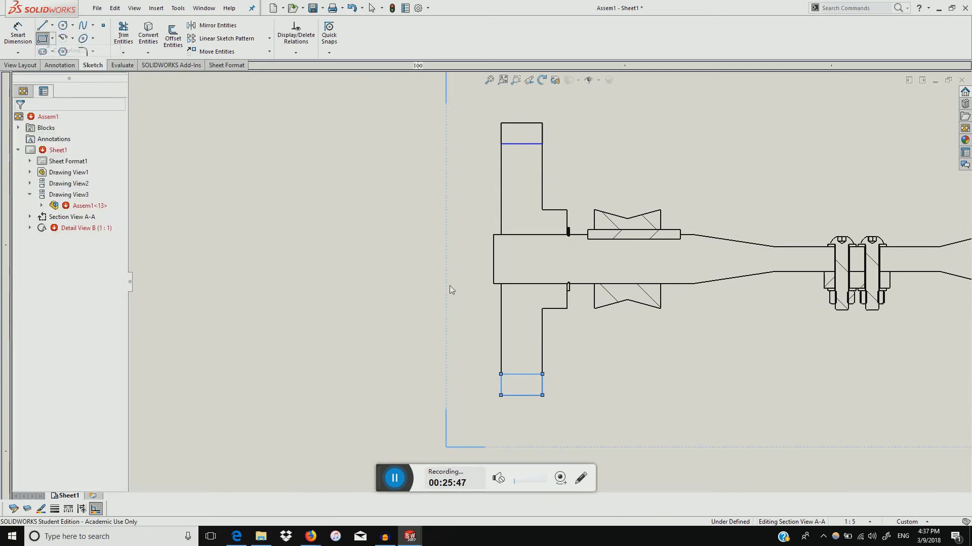
left_click(501, 385)
left_click(542, 386)
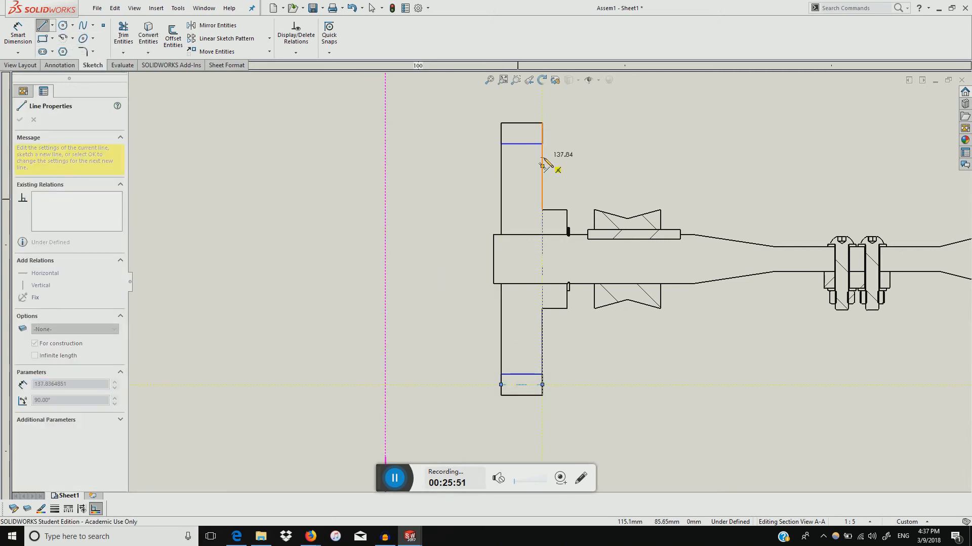
key("Escape")
key("Escape")
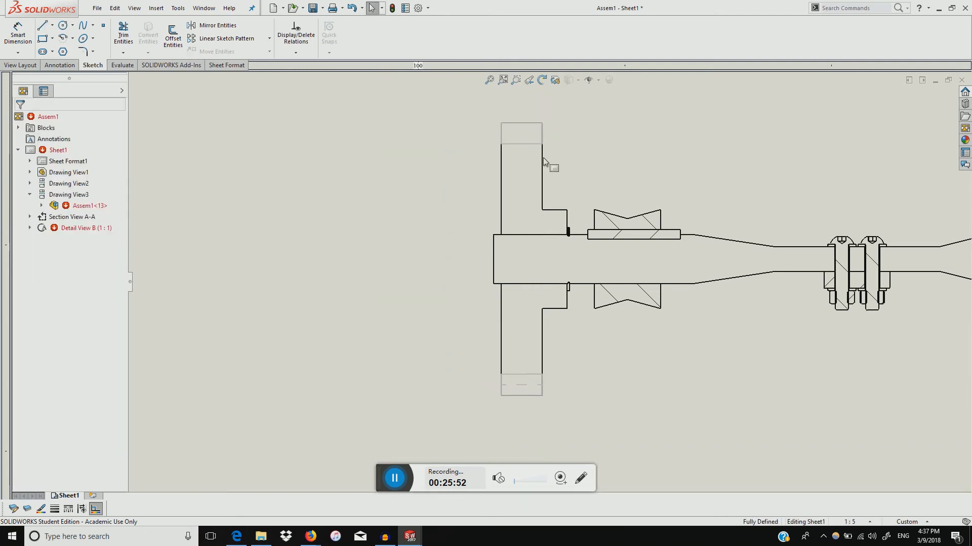
Draw a 25 mm horizontal centerline across the middle of the upper tooth rectangle on the gear
left_click(521, 124)
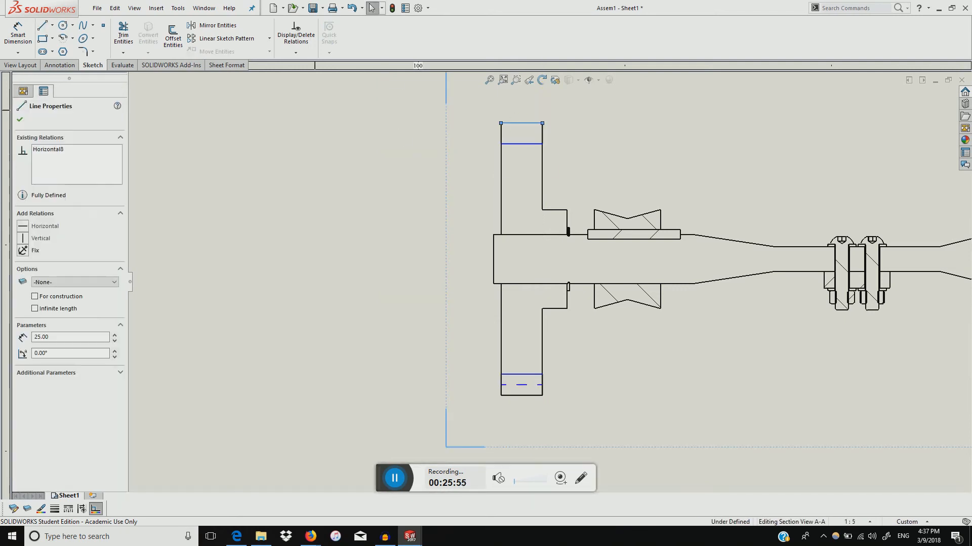
left_click(52, 25)
left_click(62, 48)
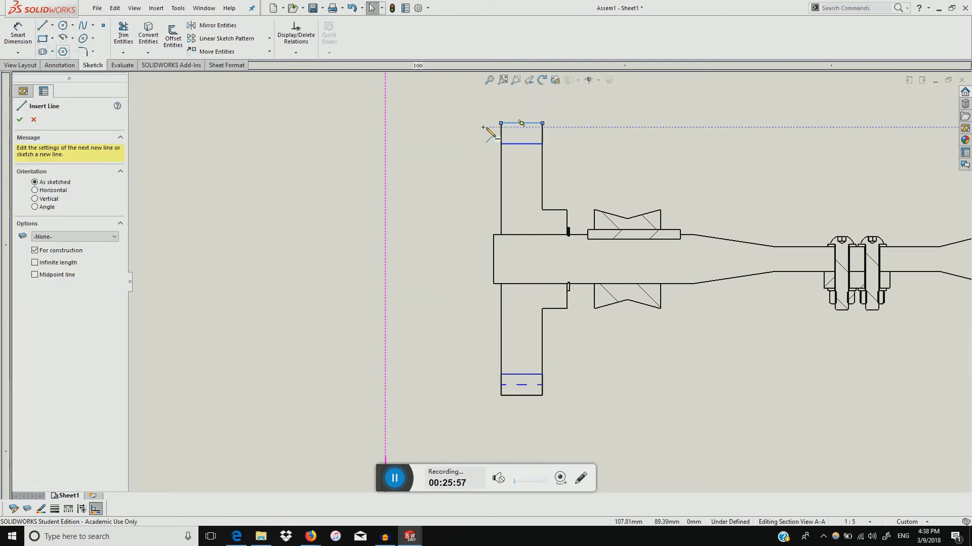
left_click(542, 134)
left_click(500, 134)
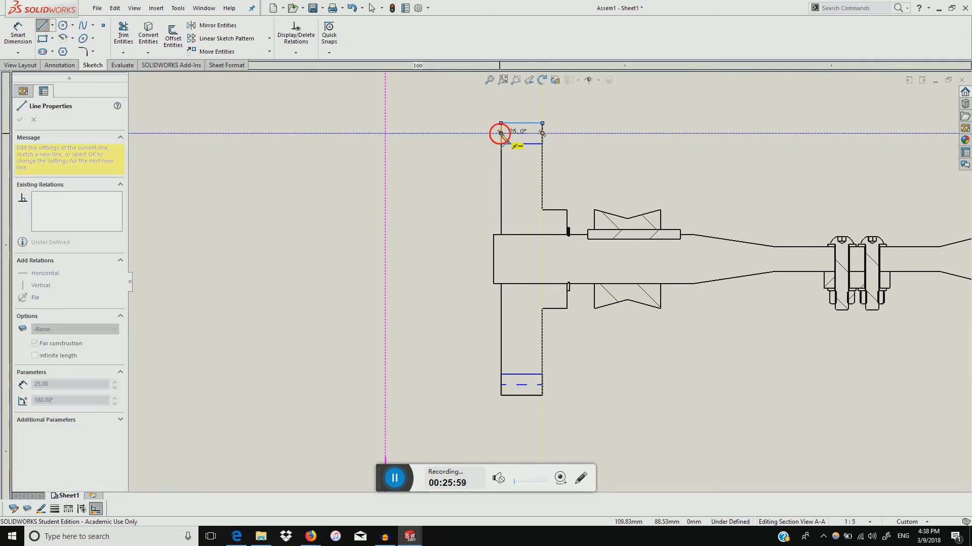
key("Escape")
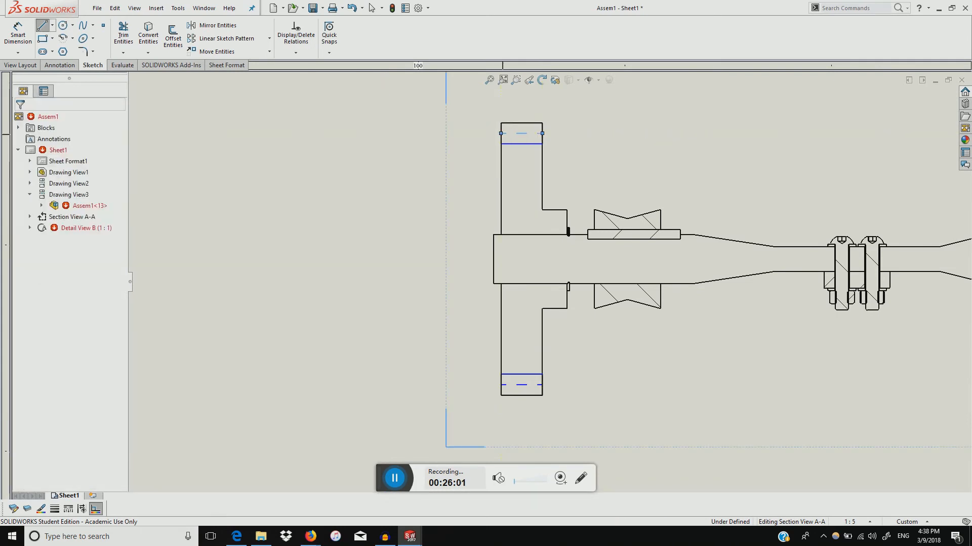
left_click_drag(481, 118, 568, 404)
key("Escape")
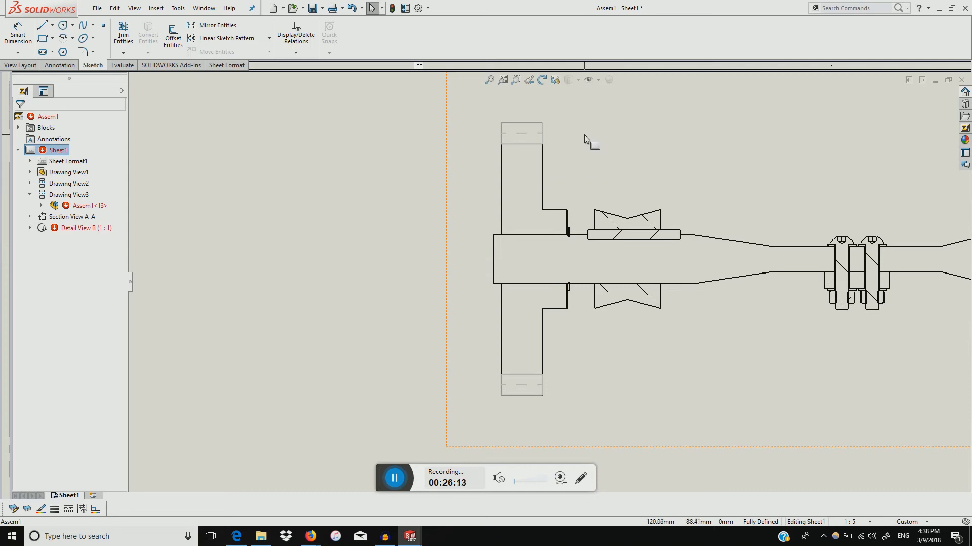
scroll(602, 165, "up", 1)
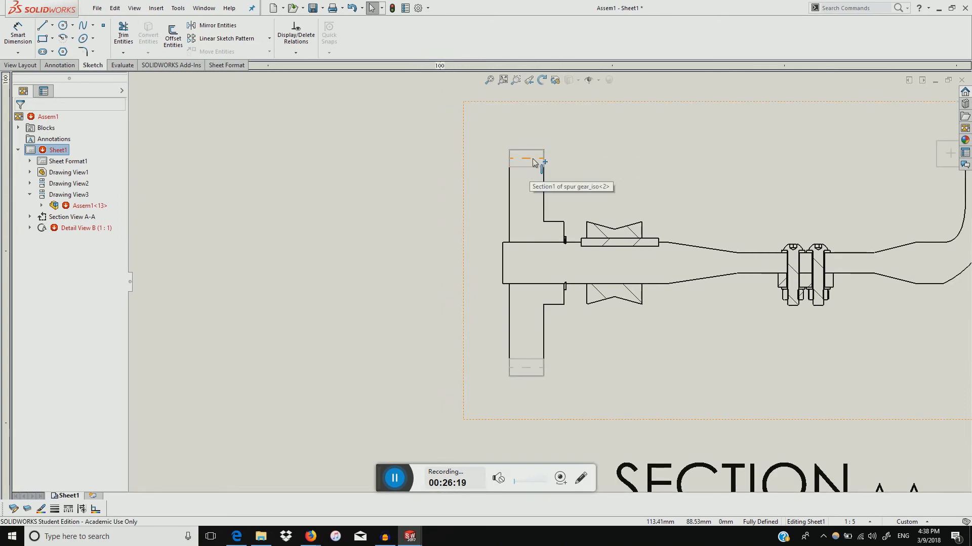
Apply ANSI31 (Iron BrickStone) area hatch at scale 1 and 0° to the gear body above and below the shaft, excluding the tooth rectangles
left_click(60, 65)
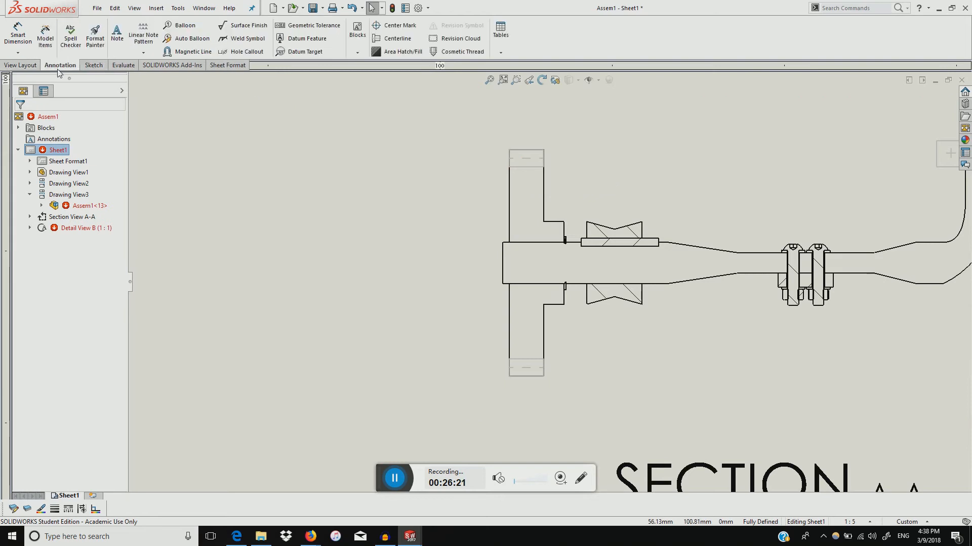
left_click(398, 51)
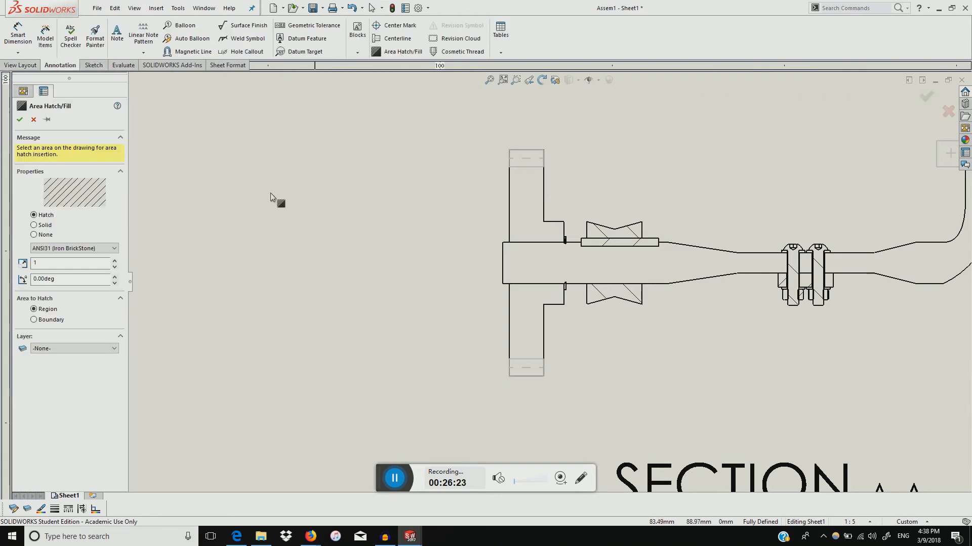
left_click(527, 211)
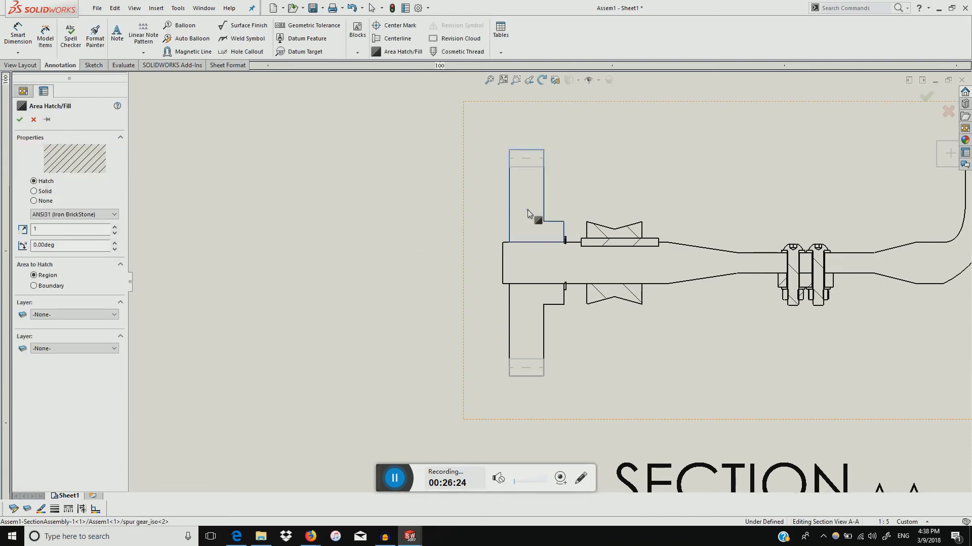
left_click(522, 314)
left_click(20, 120)
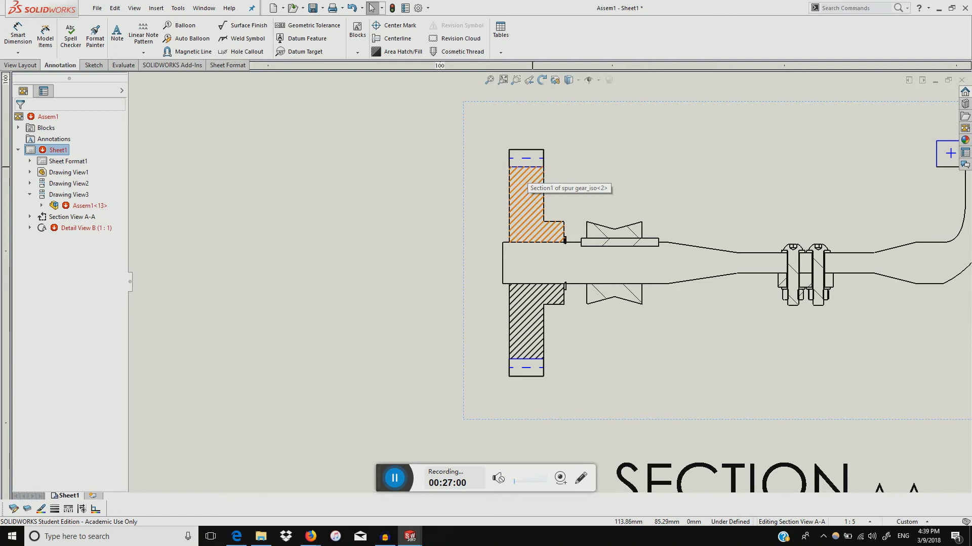
scroll(531, 161, "down", 5)
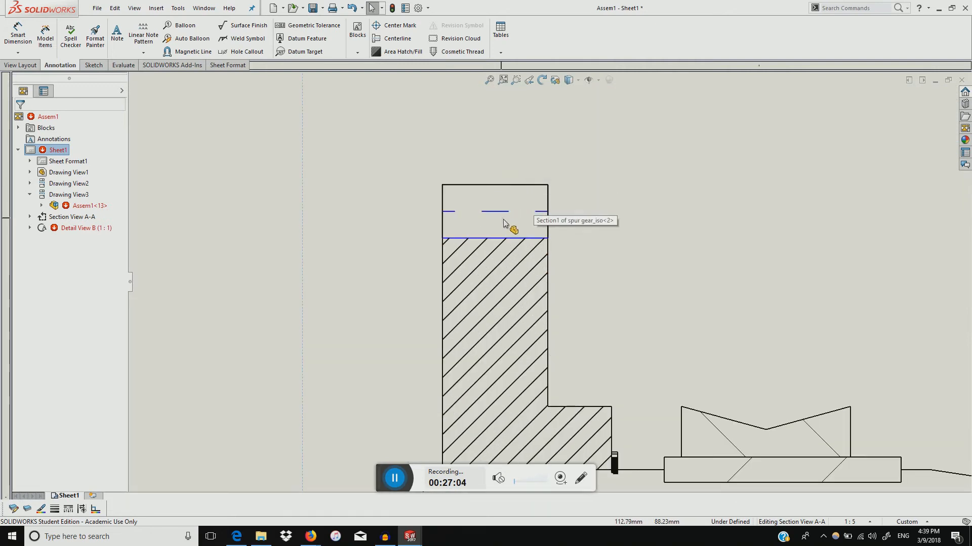
Enable the display of shaded cosmetic threads in the Assem1 drawing's detailing properties
scroll(551, 273, "up", 3)
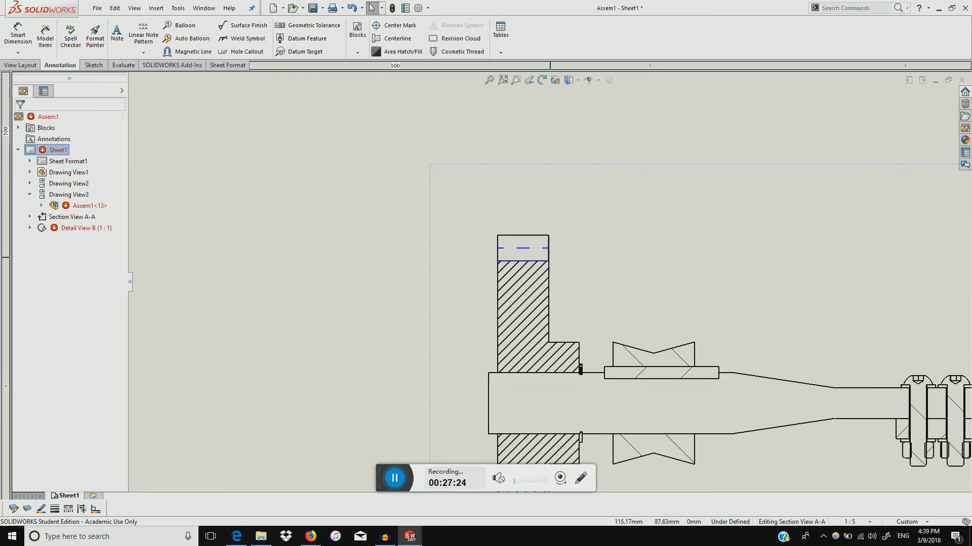
scroll(666, 284, "up", 5)
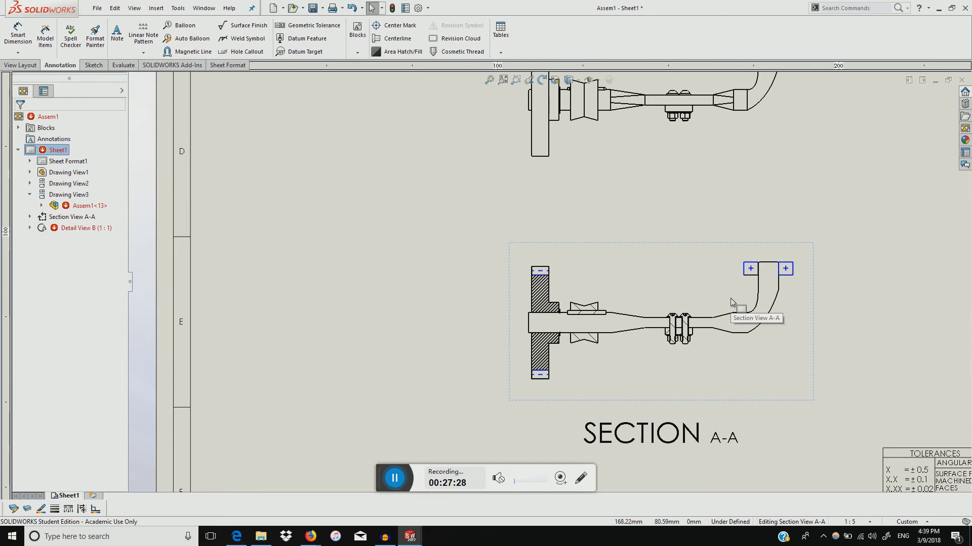
scroll(714, 273, "up", 3)
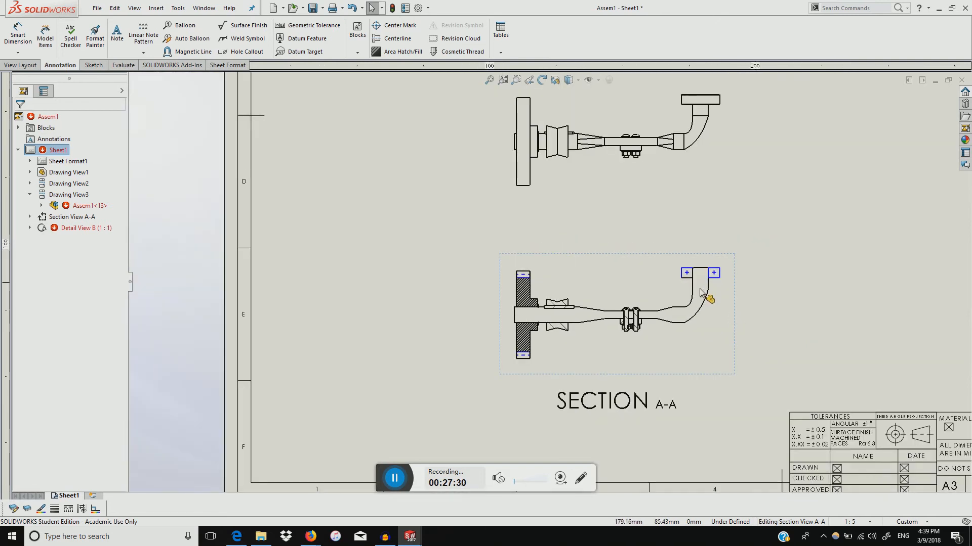
scroll(701, 292, "down", 4)
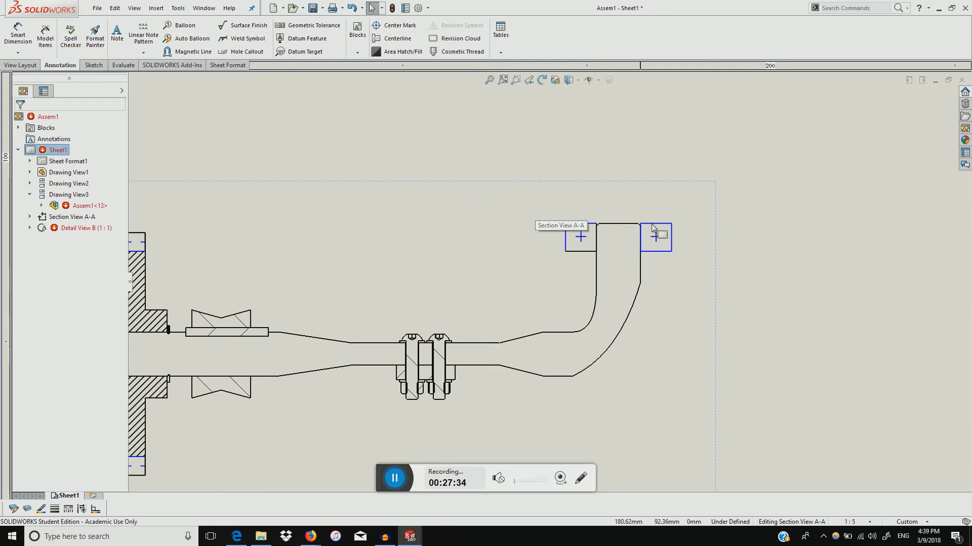
scroll(637, 232, "down", 2)
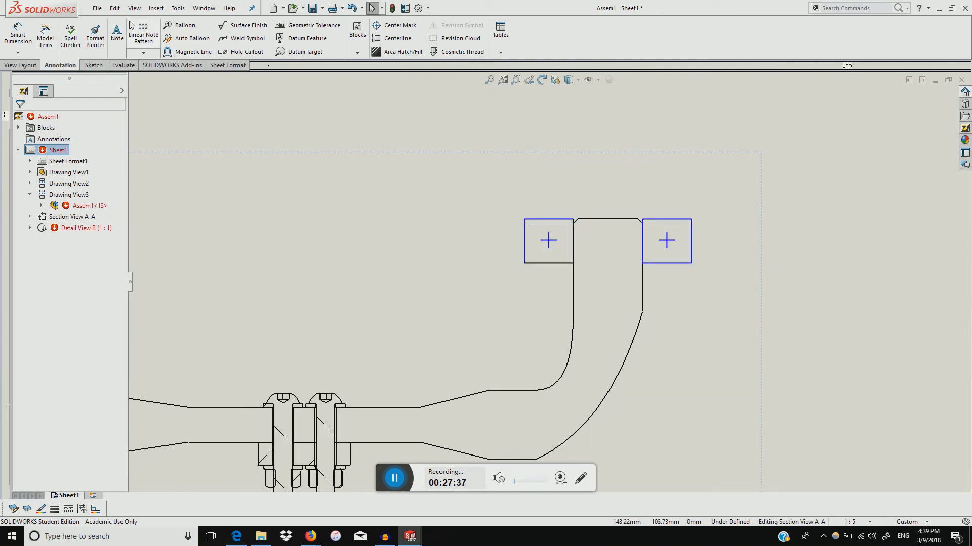
left_click(165, 10)
left_click(164, 10)
left_click(418, 7)
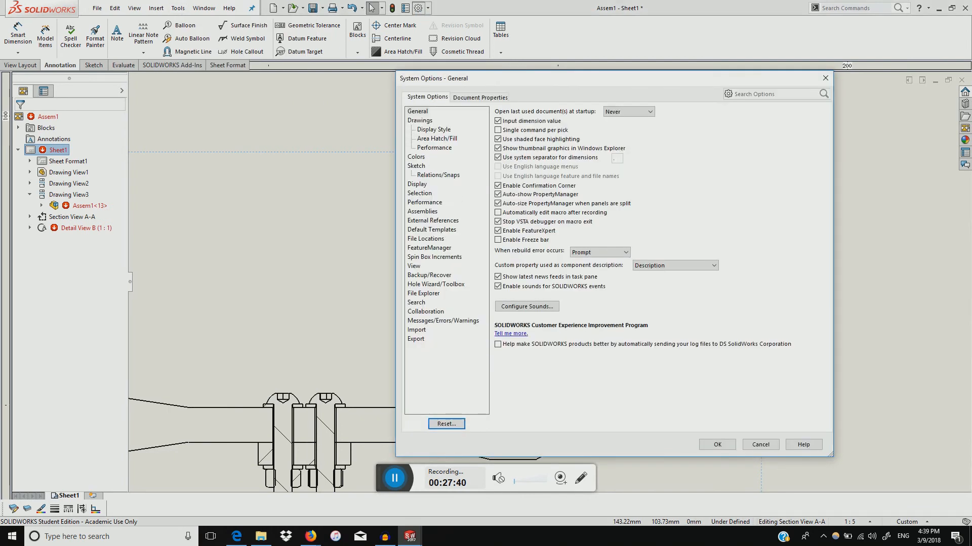
left_click(417, 184)
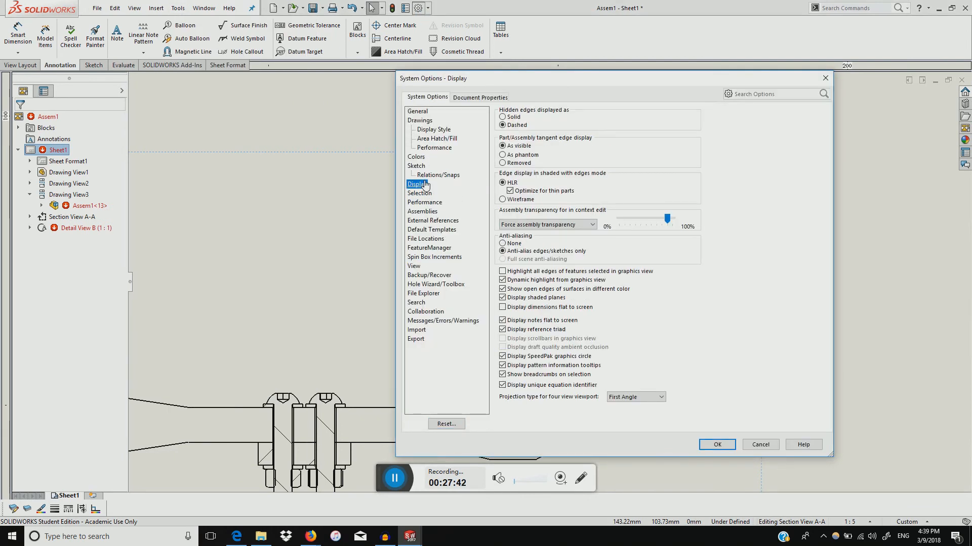
left_click(467, 100)
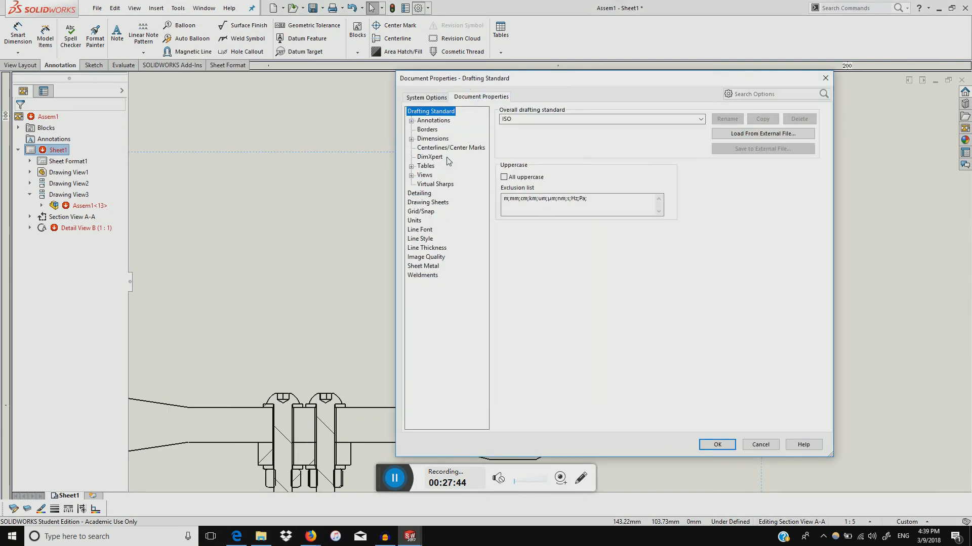
left_click(419, 193)
left_click(575, 119)
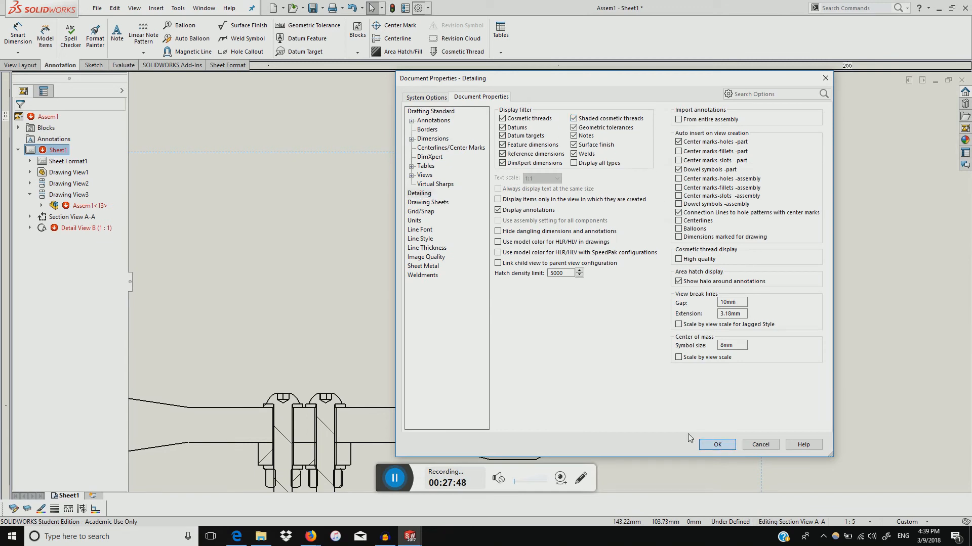
left_click(716, 444)
scroll(622, 271, "down", 2)
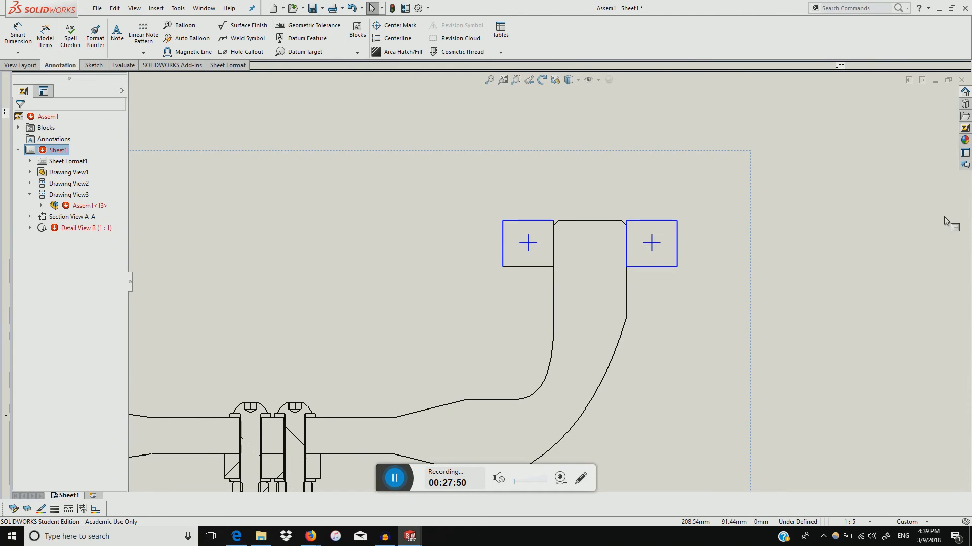
Switch to the demonstation part and show its straight threaded shaft end at an angle
left_click(935, 80)
left_click(936, 80)
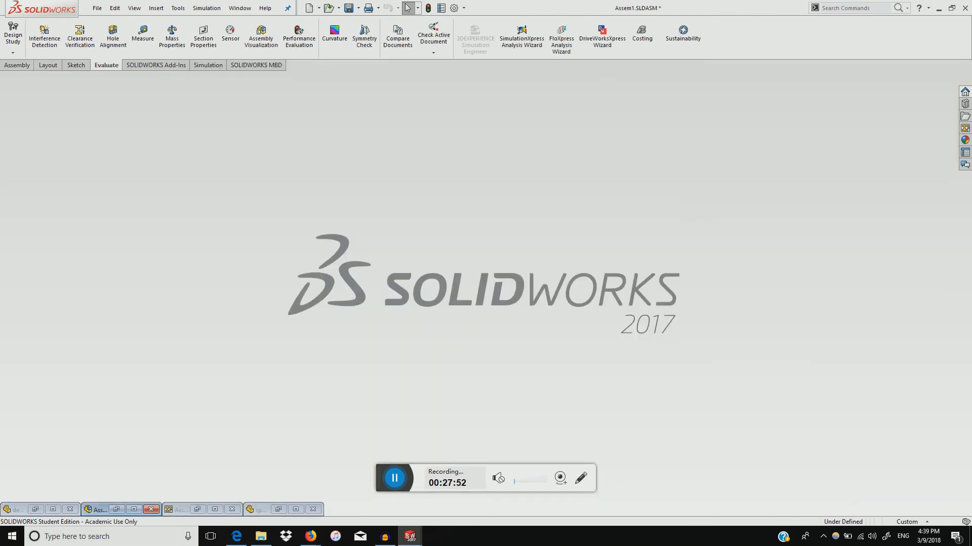
left_click(37, 510)
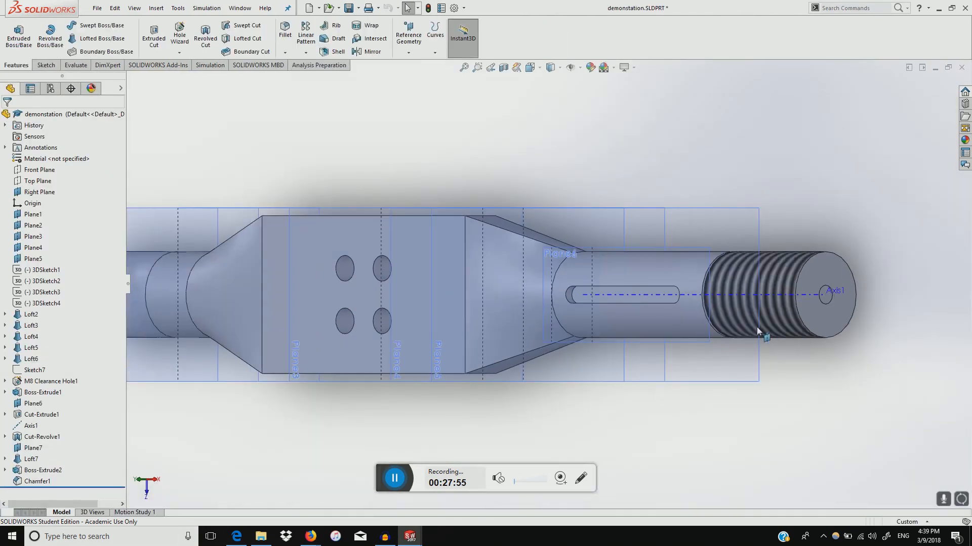
middle_click_drag(759, 326, 845, 308)
scroll(811, 315, "down", 5)
middle_click_drag(779, 287, 744, 269)
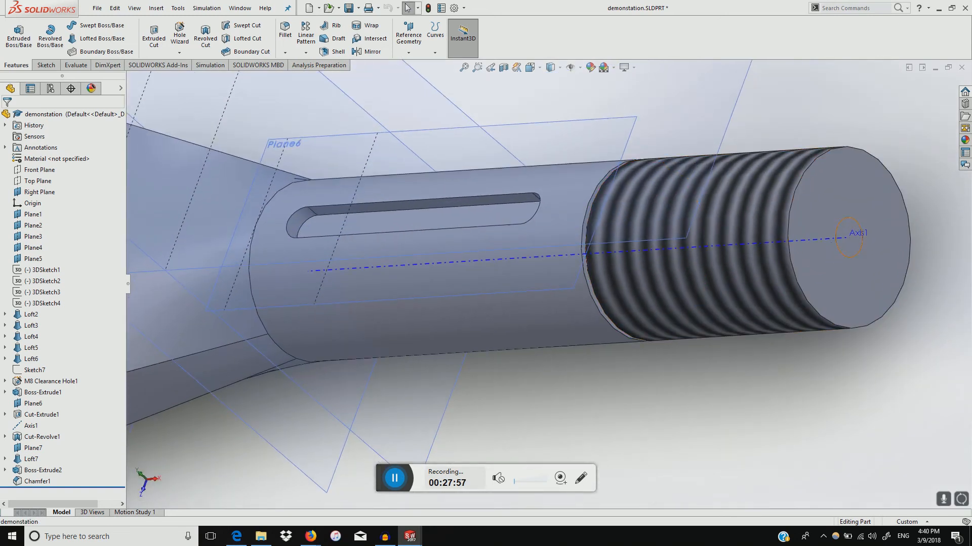
Try to redefine the cosmetic thread at the straight shaft end as an ISO M30 machine thread on the circular end edge
left_click(840, 232)
right_click(839, 226)
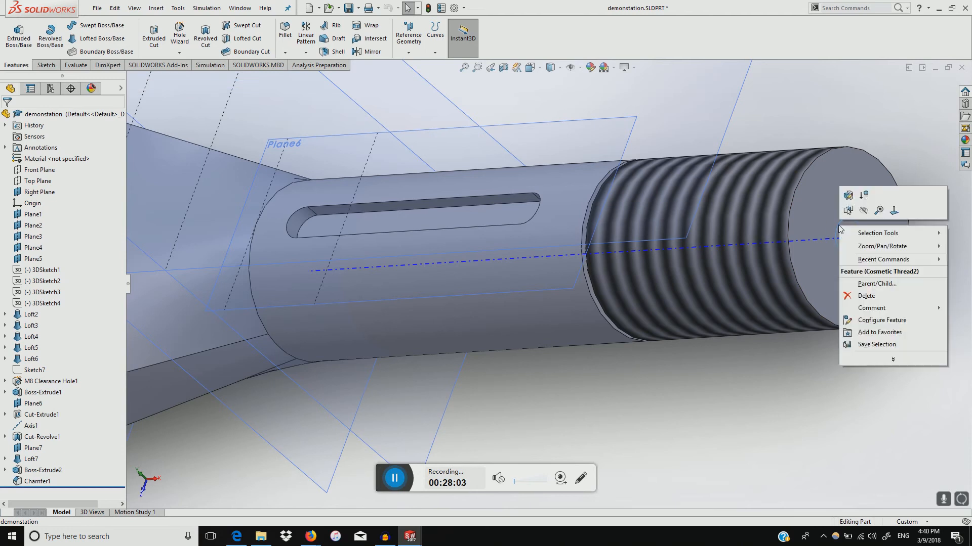
left_click(849, 197)
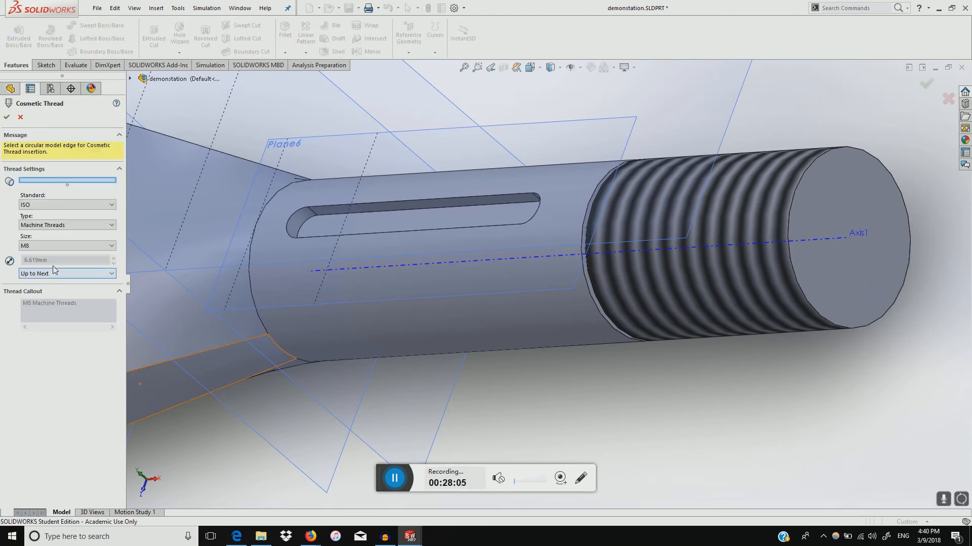
left_click(55, 248)
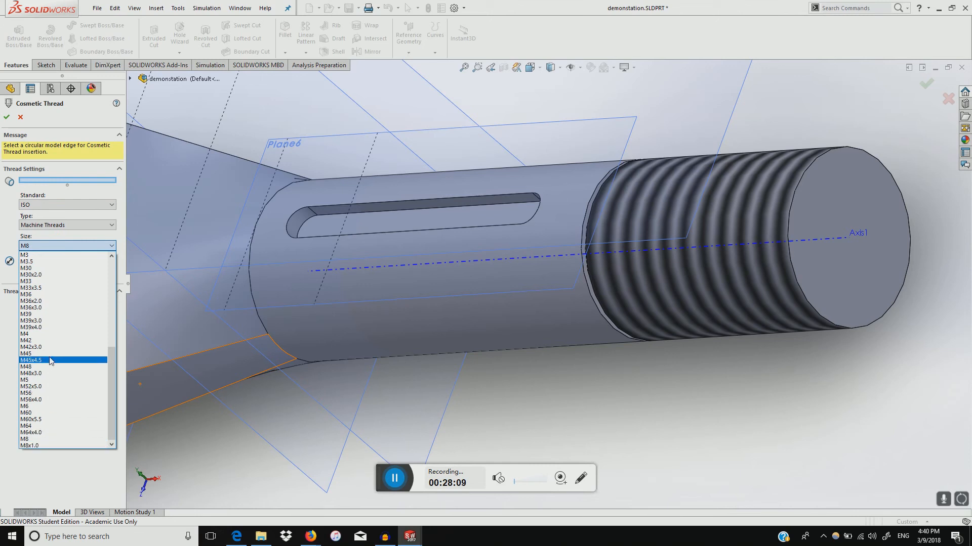
left_click(57, 268)
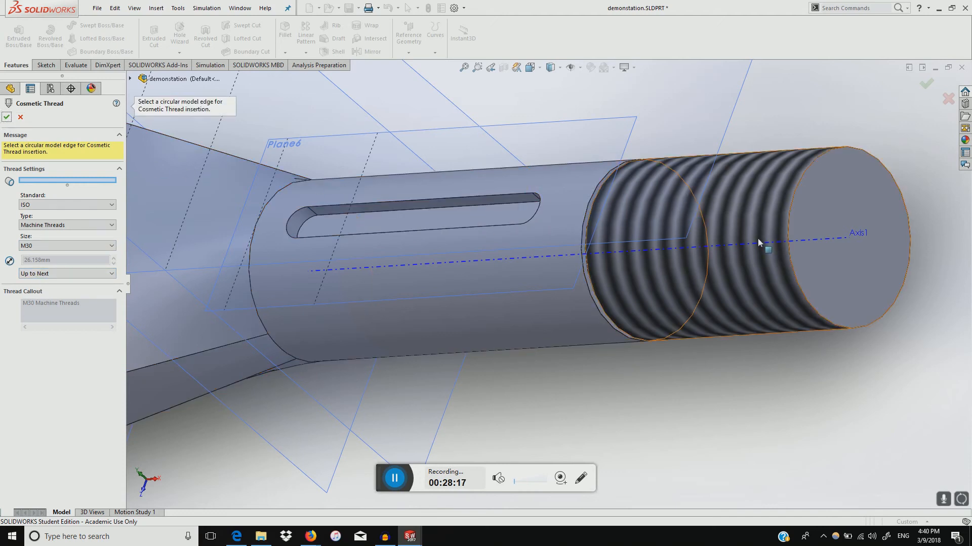
left_click(795, 274)
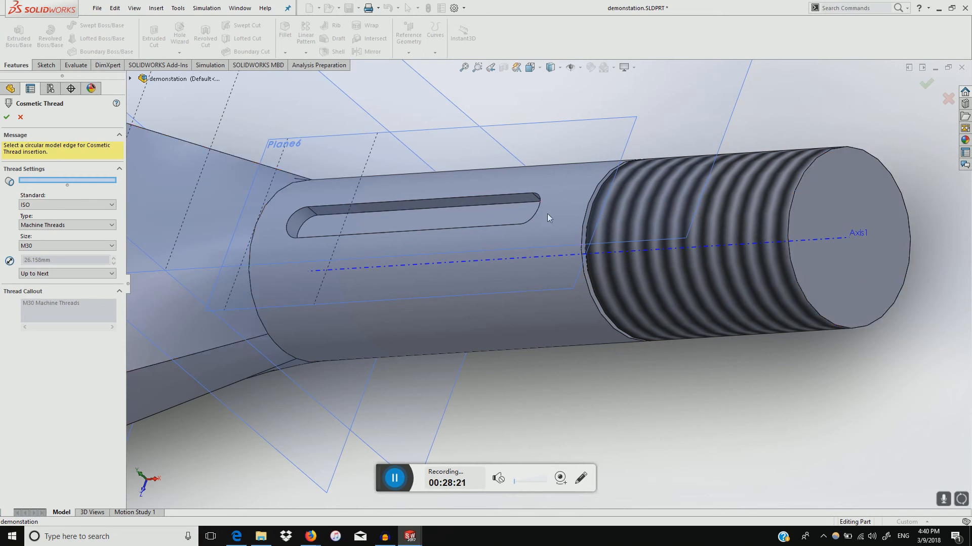
left_click(821, 315)
left_click(20, 117)
Examine the cosmetic thread at the part's bent, chamfered end and return to section A-A in the Assem1 drawing
scroll(855, 265, "up", 3)
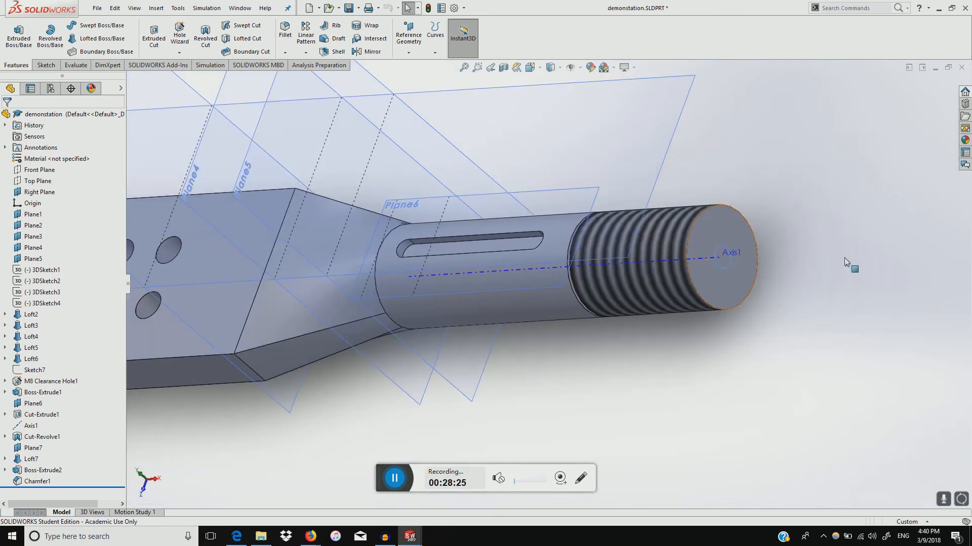
scroll(785, 248, "up", 4)
scroll(152, 246, "down", 8)
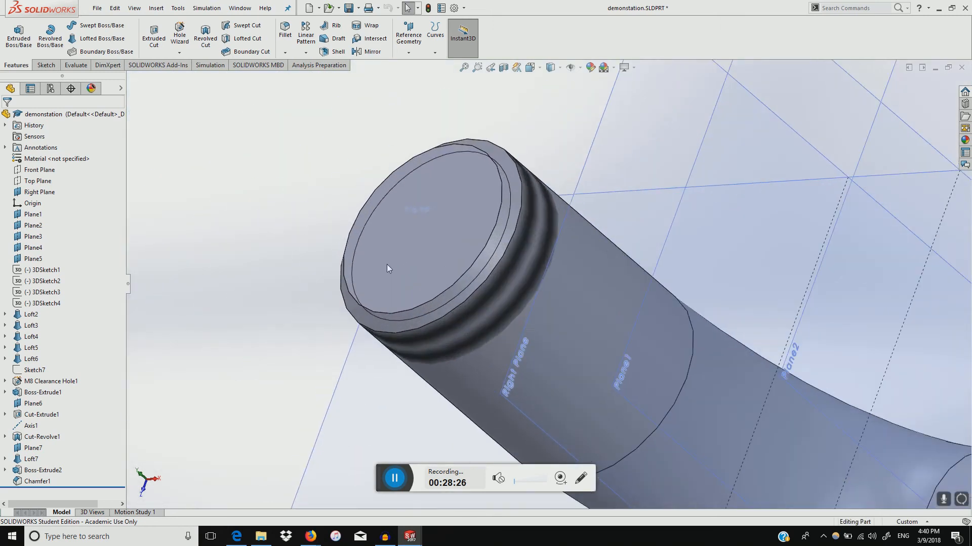
middle_click_drag(393, 264, 431, 264)
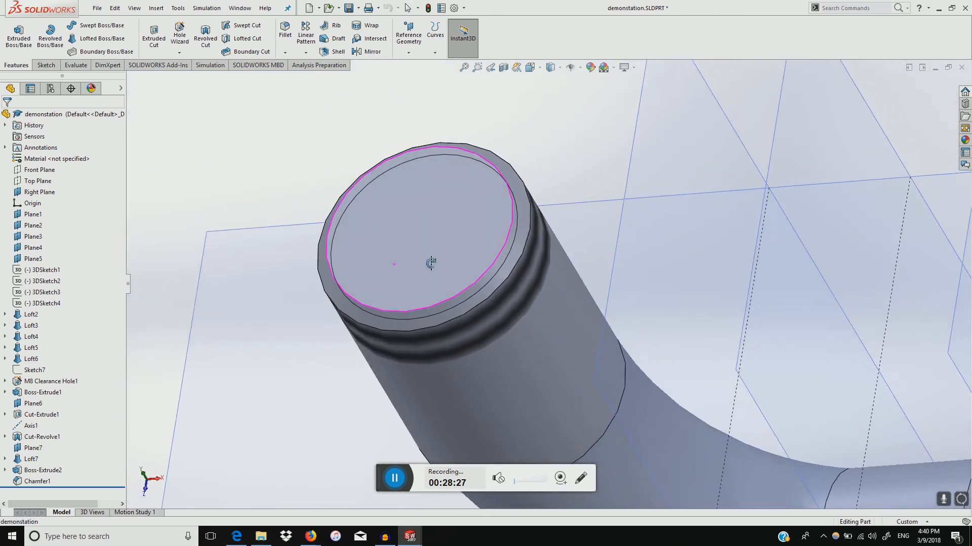
left_click(935, 68)
left_click(215, 510)
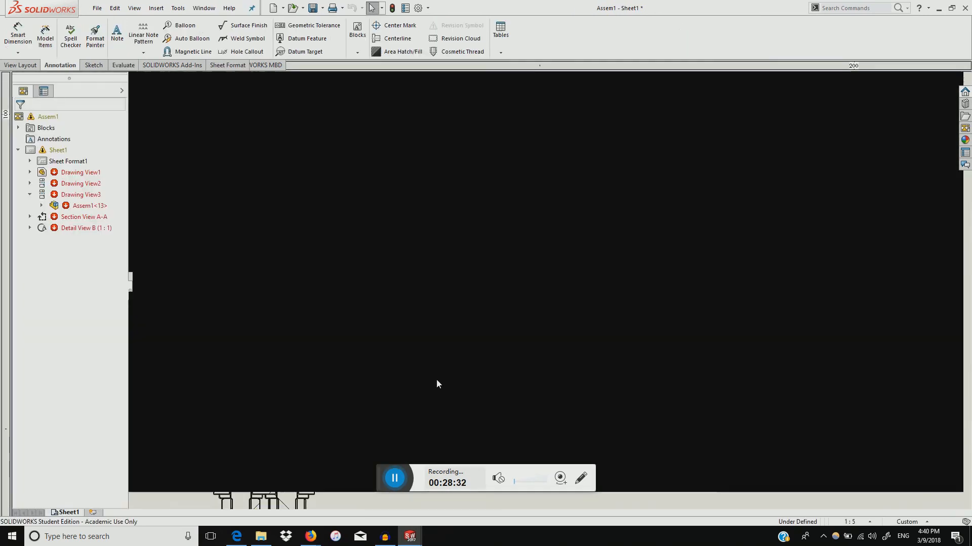
scroll(521, 332, "up", 6)
scroll(566, 161, "up", 3)
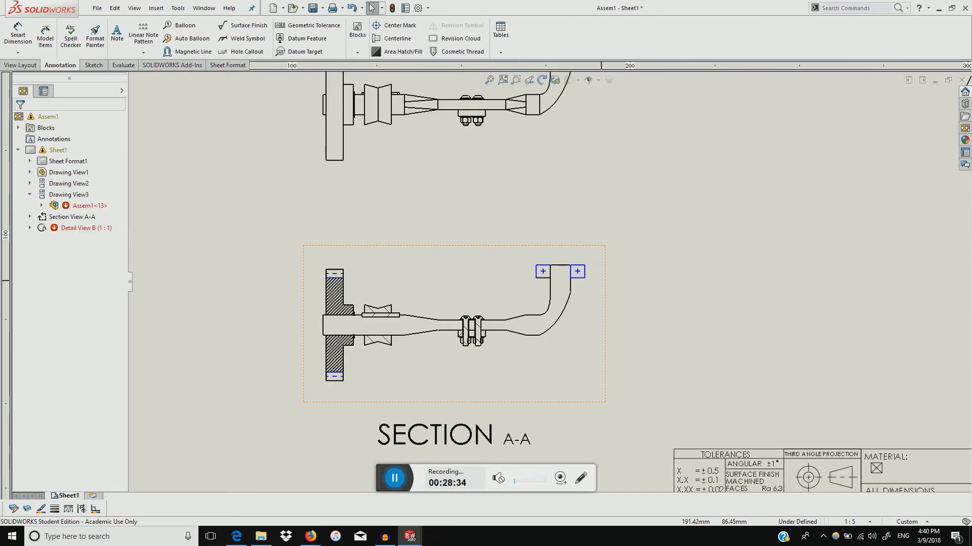
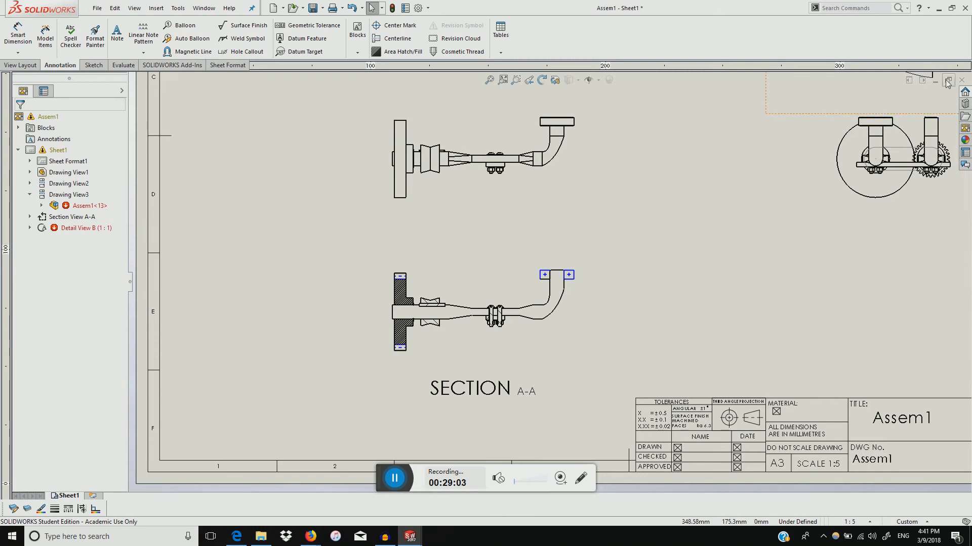
scroll(445, 302, "down", 3)
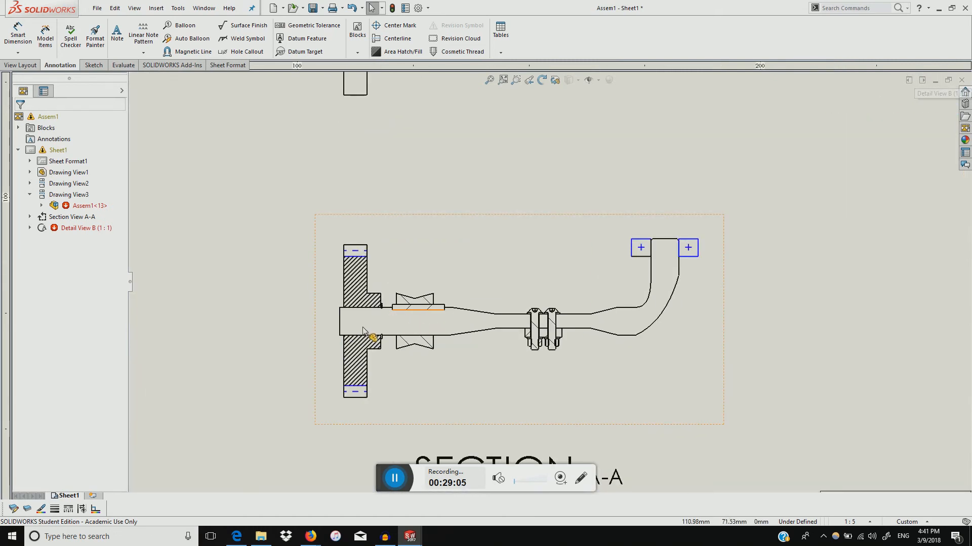
scroll(362, 329, "down", 2)
Create a new drawing from the demonstation part using the IC A3 land sheet format
left_click(948, 80)
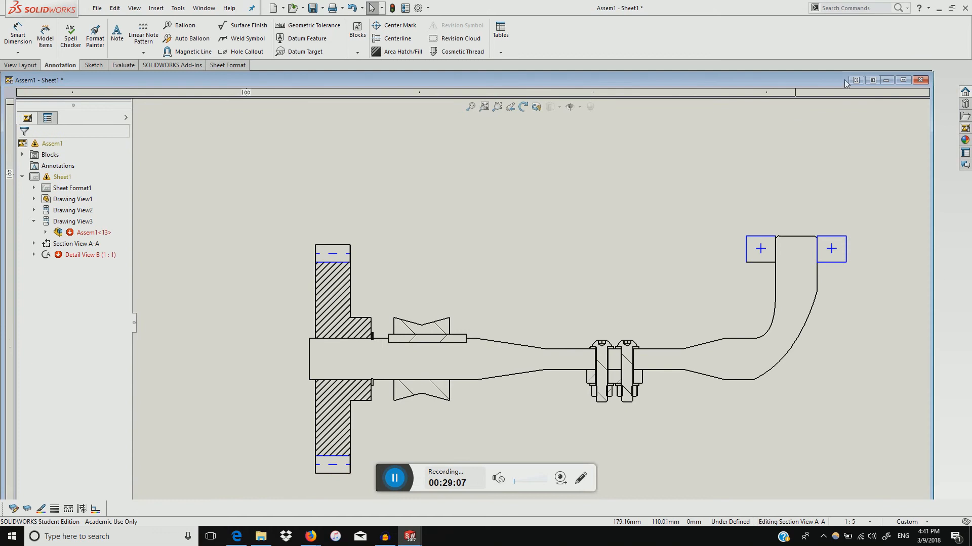
left_click(886, 80)
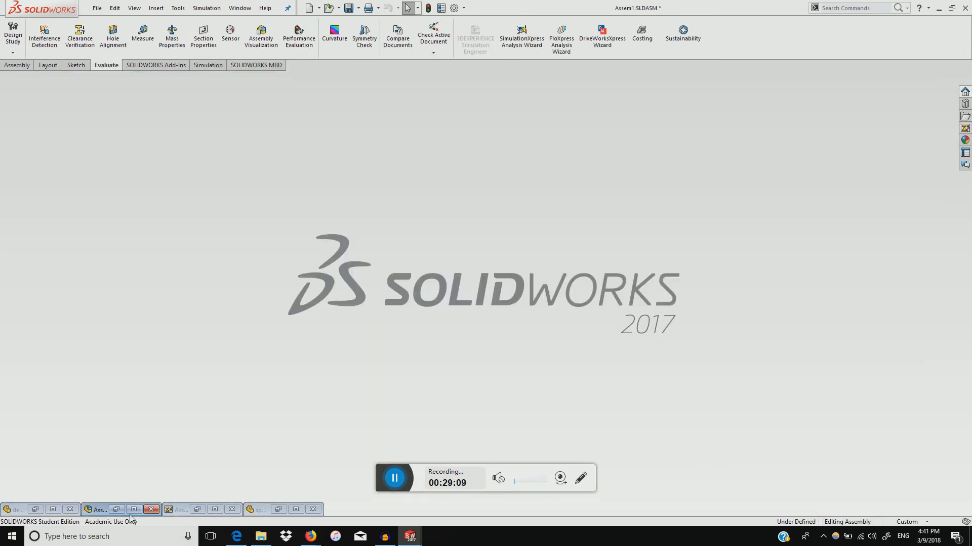
left_click(53, 509)
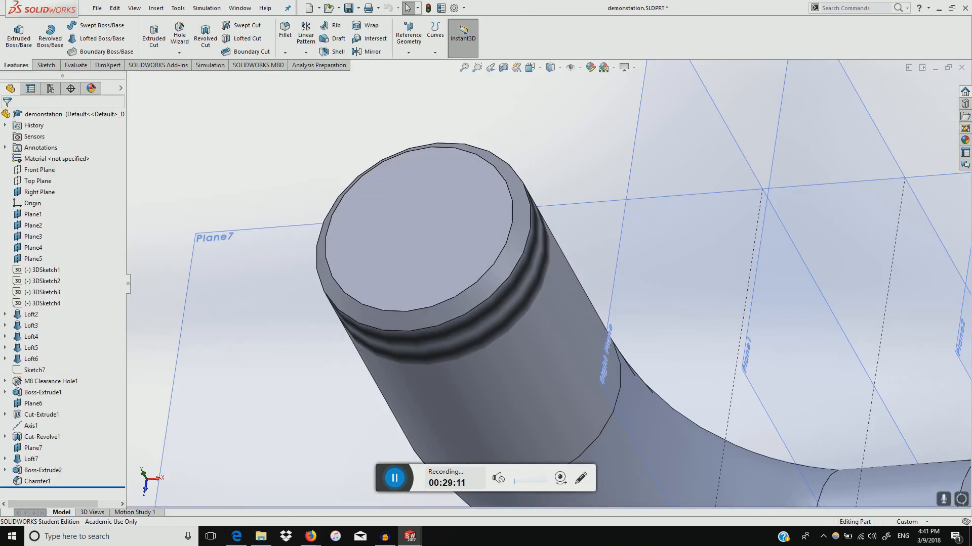
scroll(582, 358, "up", 4)
scroll(499, 307, "down", 3)
middle_click_drag(495, 307, 536, 264)
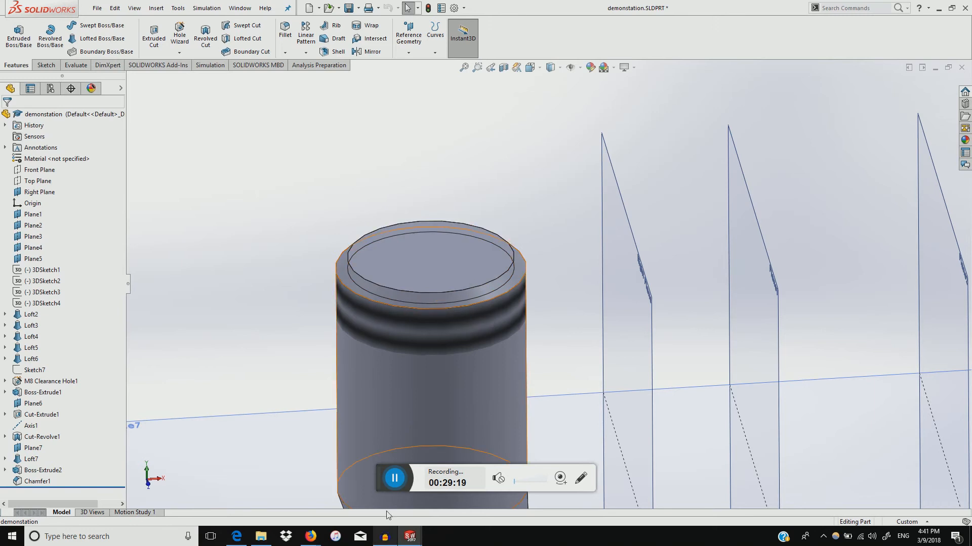
left_click(319, 8)
left_click(354, 32)
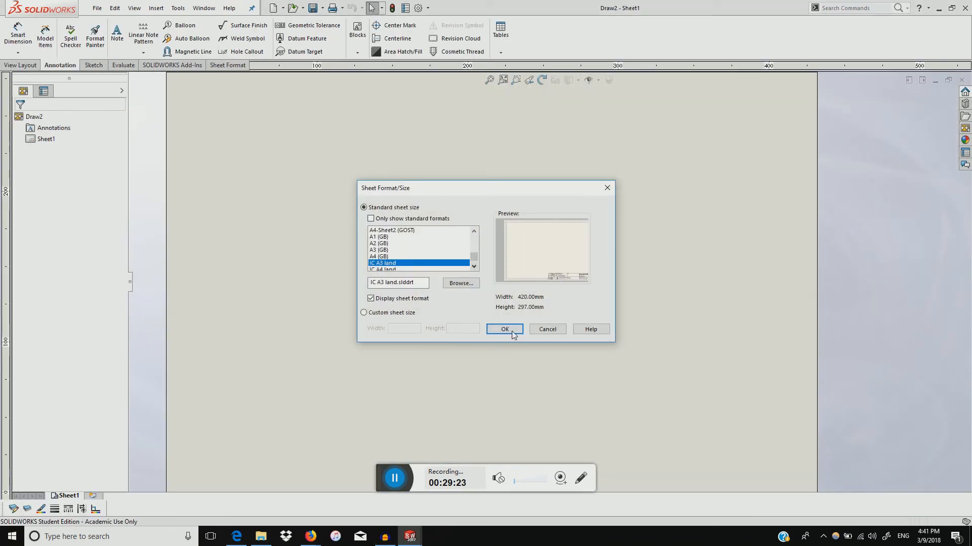
left_click(504, 330)
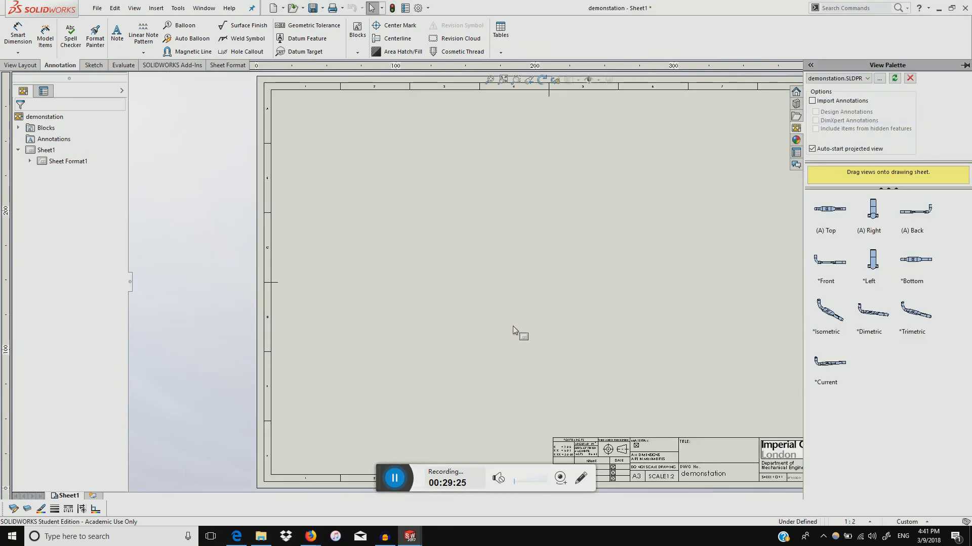
Place the part's front view on the sheet with projected views above it and to its right
left_click_drag(834, 269, 498, 268)
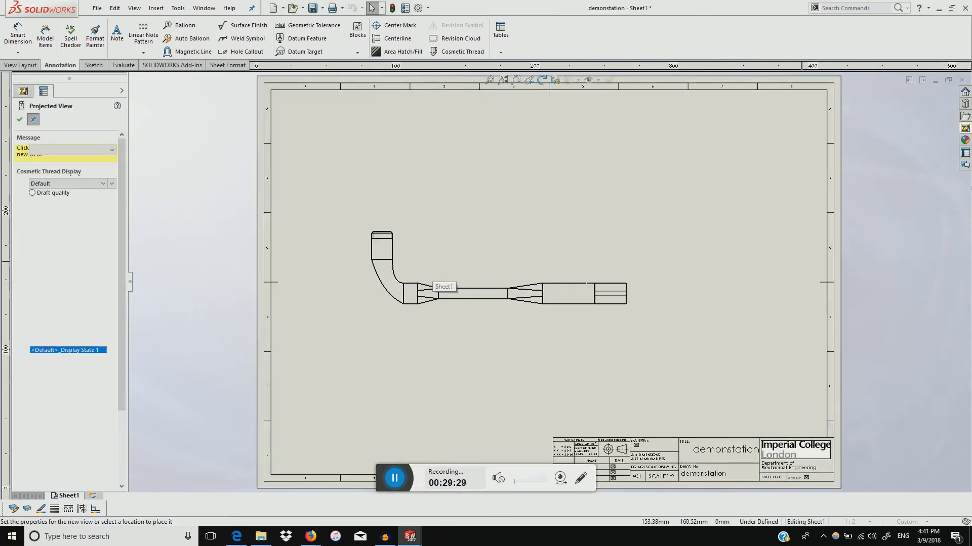
left_click(498, 149)
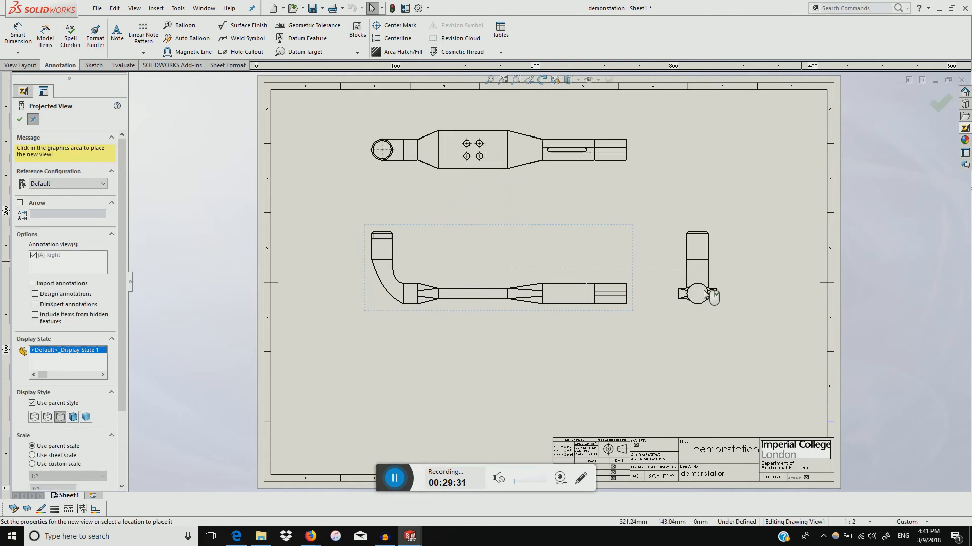
left_click(709, 294)
key("Escape")
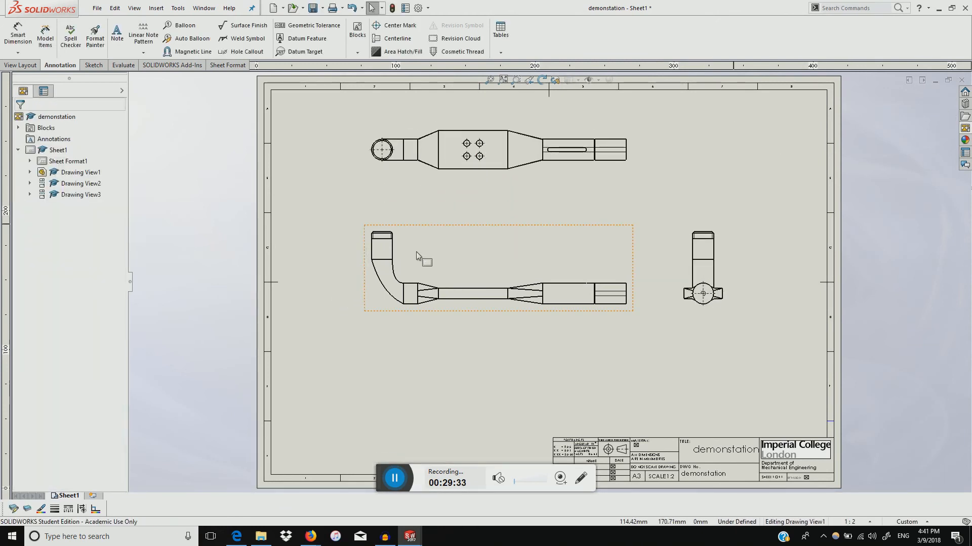
scroll(416, 251, "down", 5)
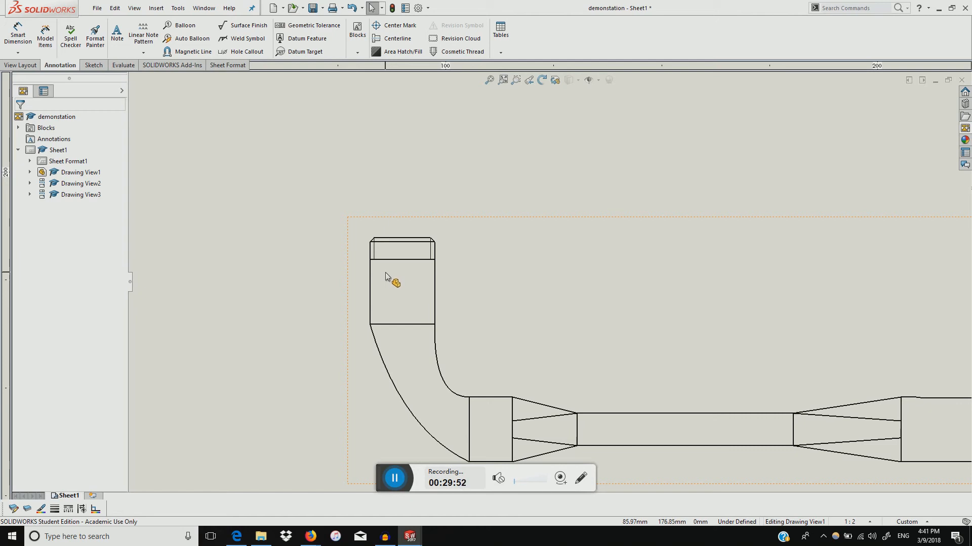
Zoom in on the front view's chamfered thread end, switch to the demonstation part, and roll it back to before Chamfer1
scroll(455, 274, "up", 2)
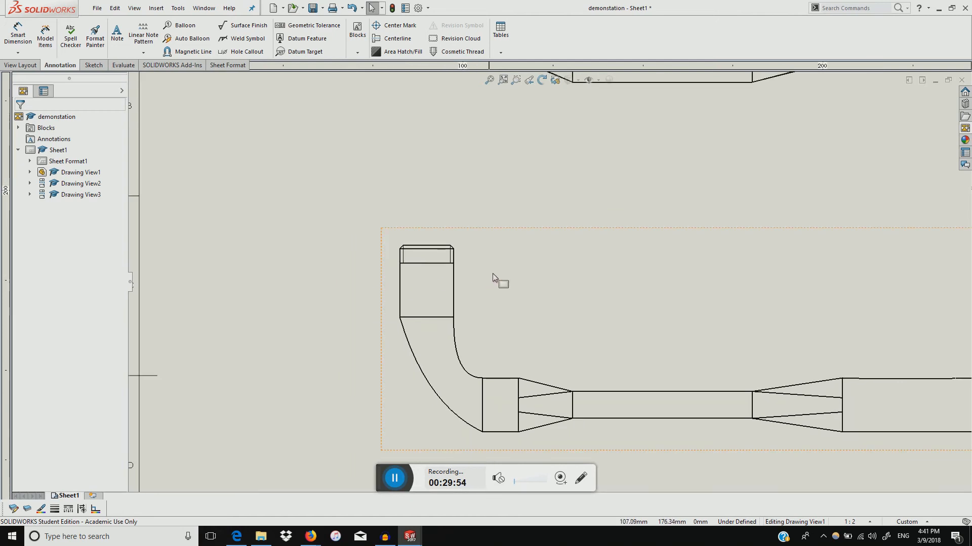
scroll(503, 274, "down", 3)
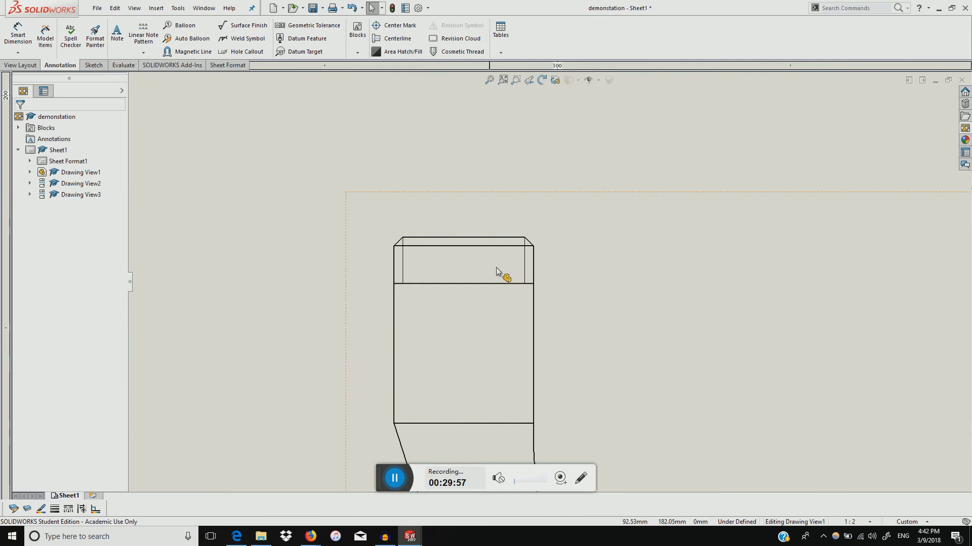
scroll(552, 290, "down", 1)
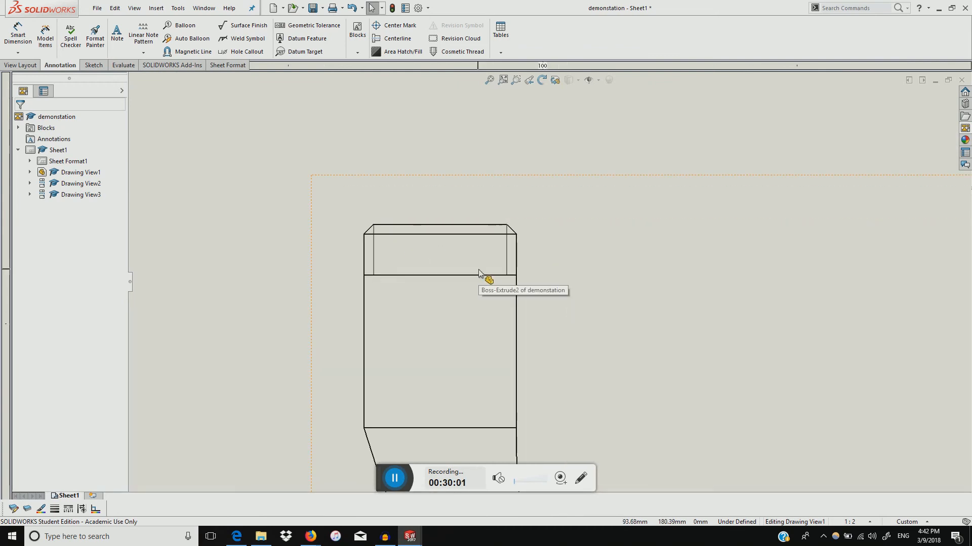
scroll(456, 258, "down", 2)
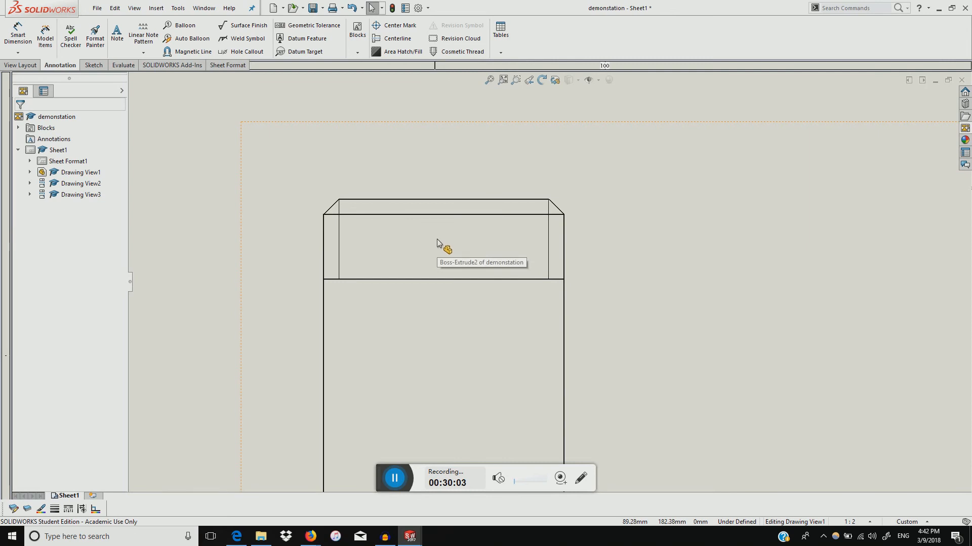
left_click(934, 80)
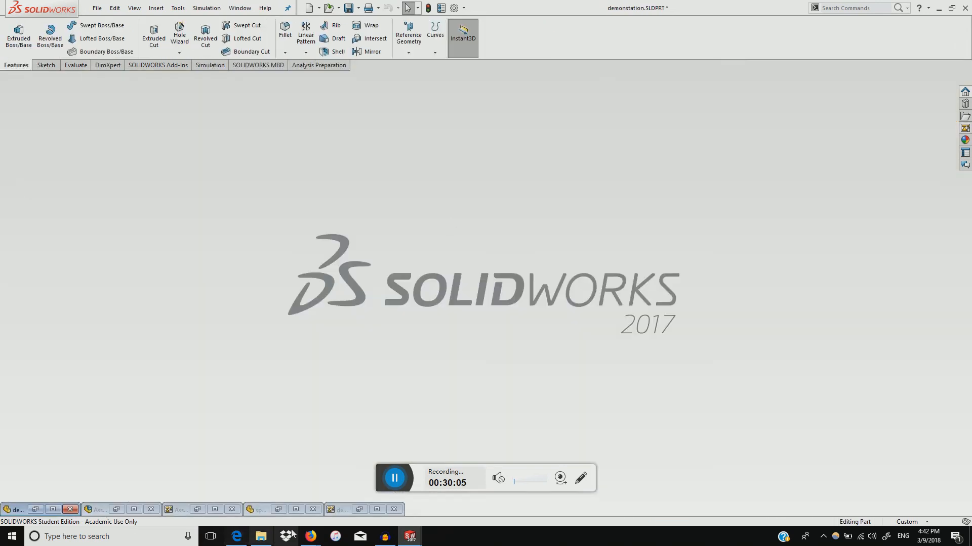
left_click(56, 509)
scroll(354, 253, "down", 3)
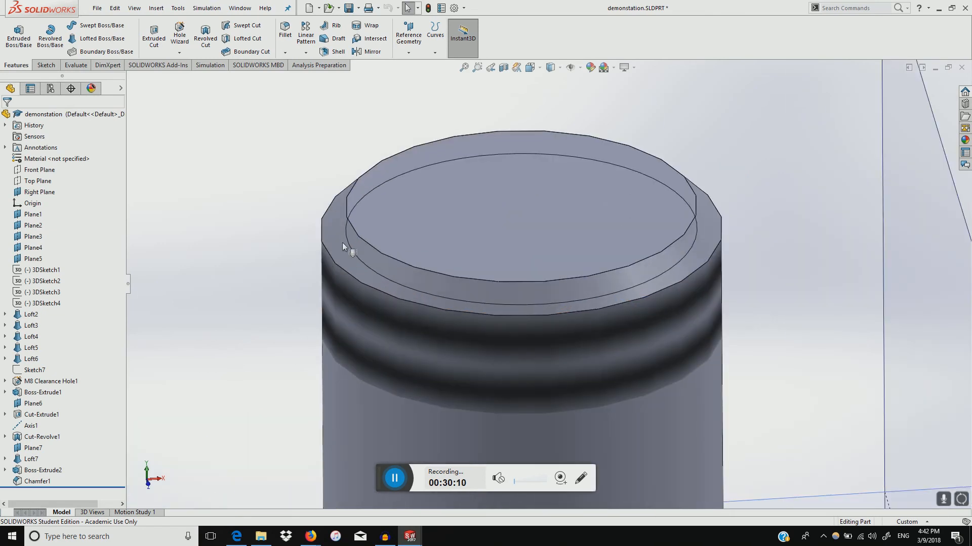
left_click(334, 238)
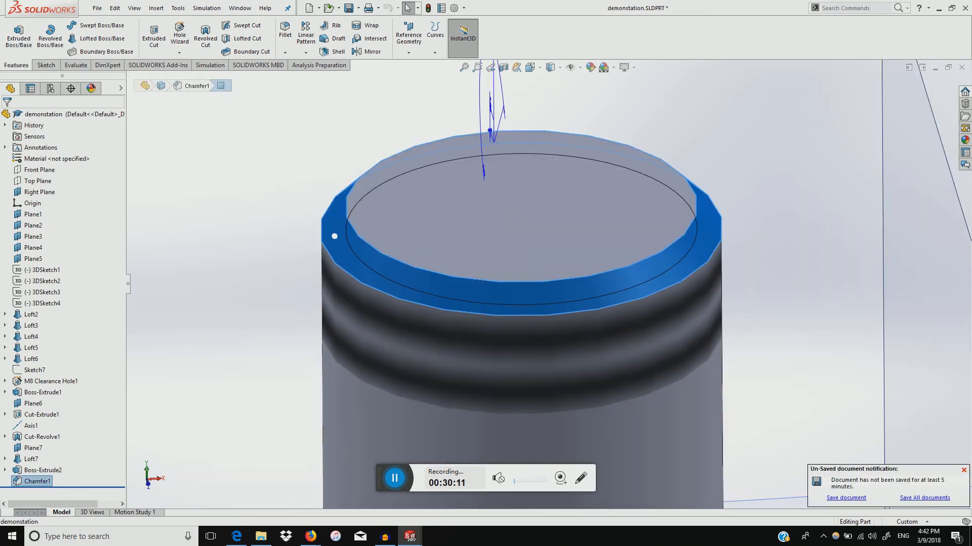
left_click_drag(72, 487, 74, 476)
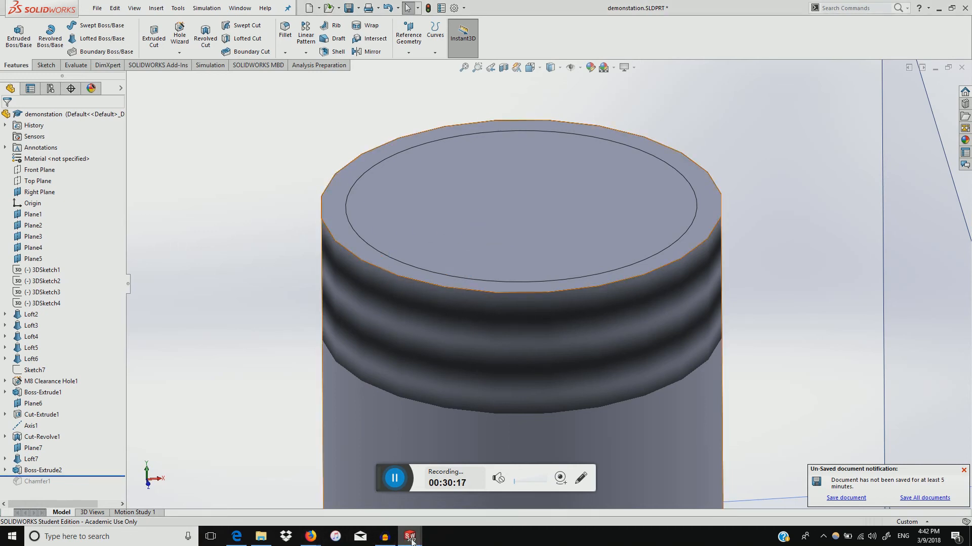
Return to the demonstation drawing and examine the front view's threaded end without its chamfer
mouse_move(411, 540)
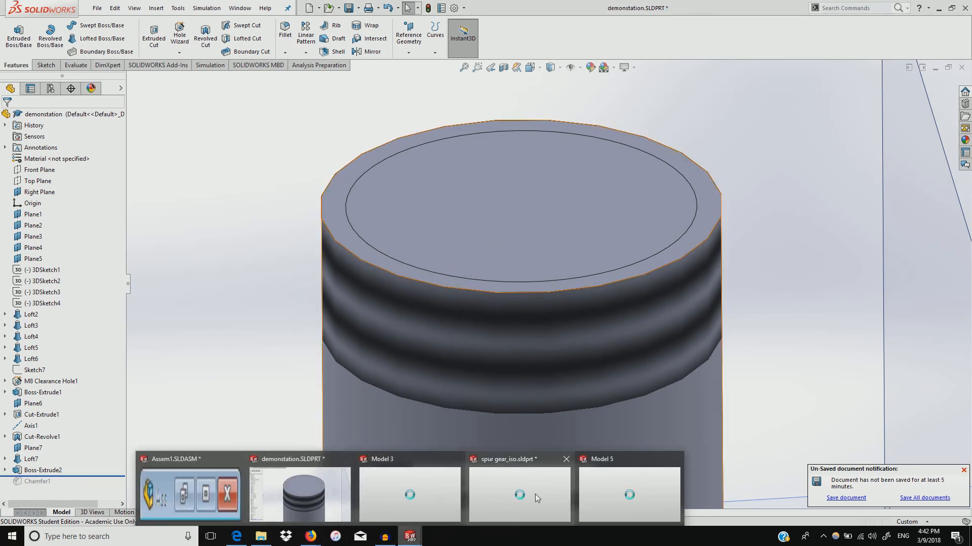
left_click(402, 484)
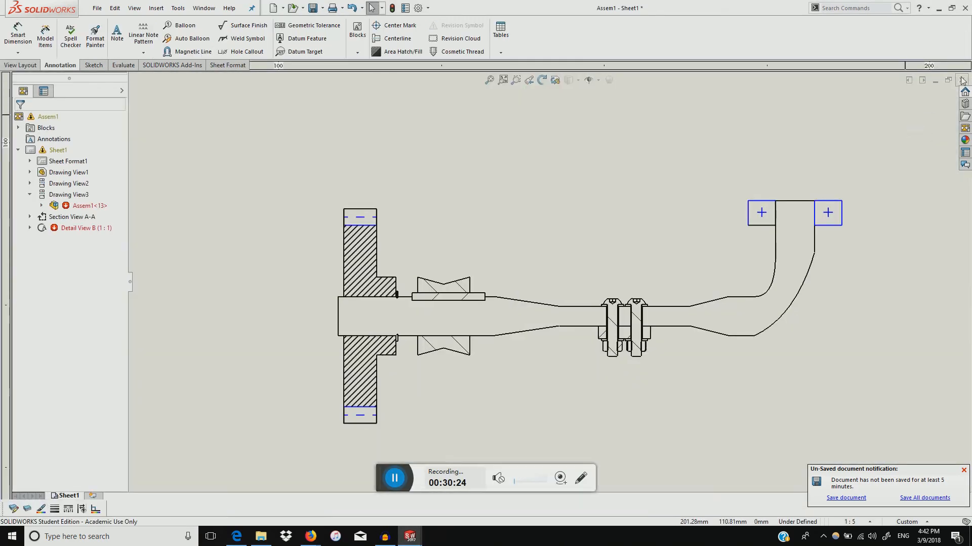
left_click(961, 80)
left_click(887, 80)
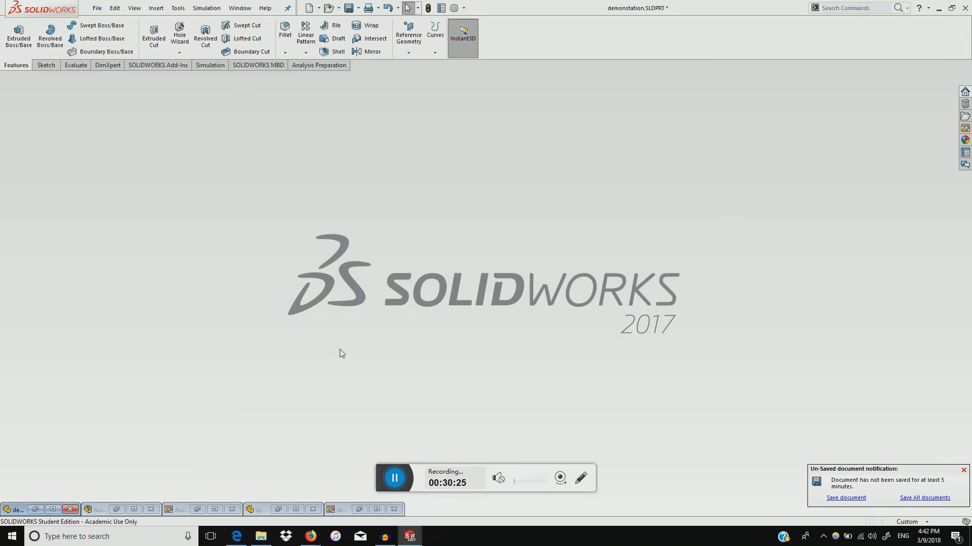
left_click(375, 509)
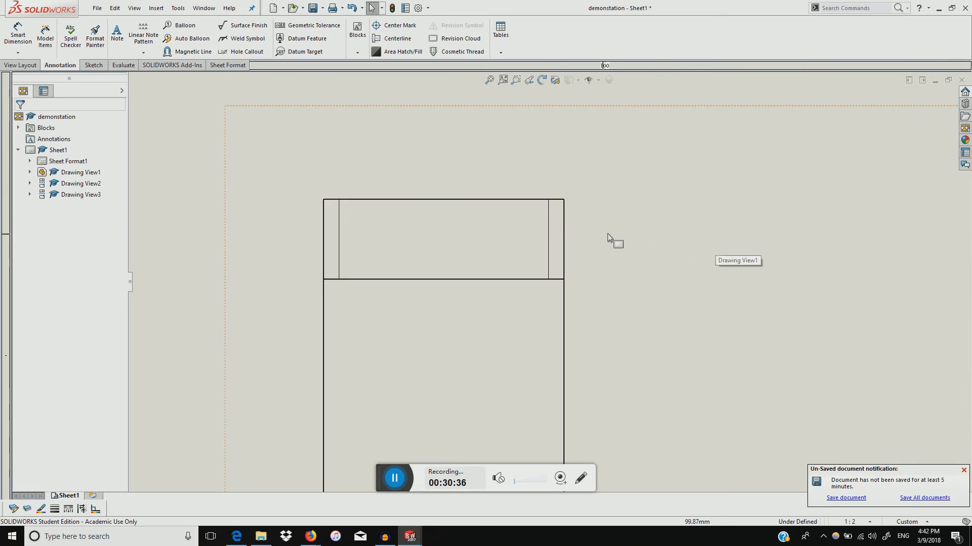
Switch to the demonstation part and roll the feature history forward past Chamfer1
left_click(936, 83)
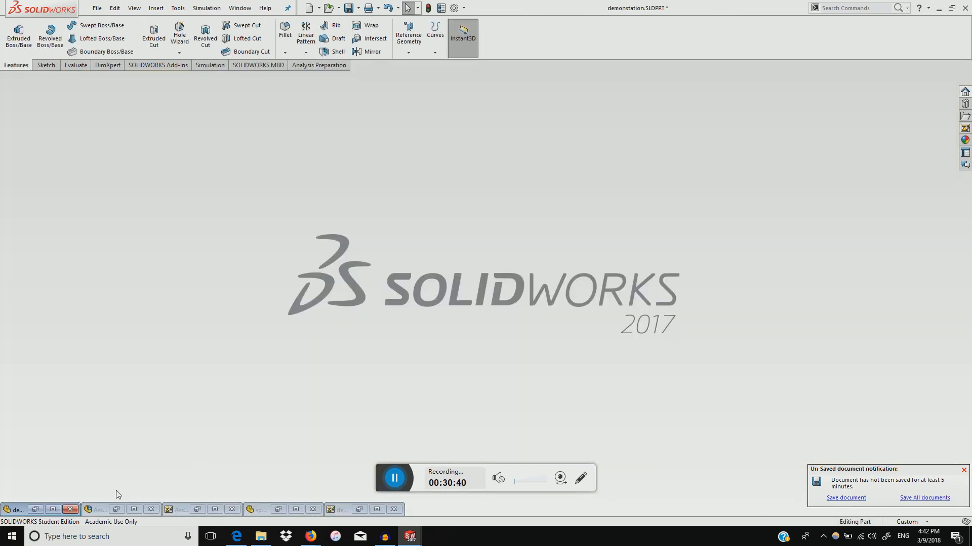
left_click(51, 510)
left_click(90, 473)
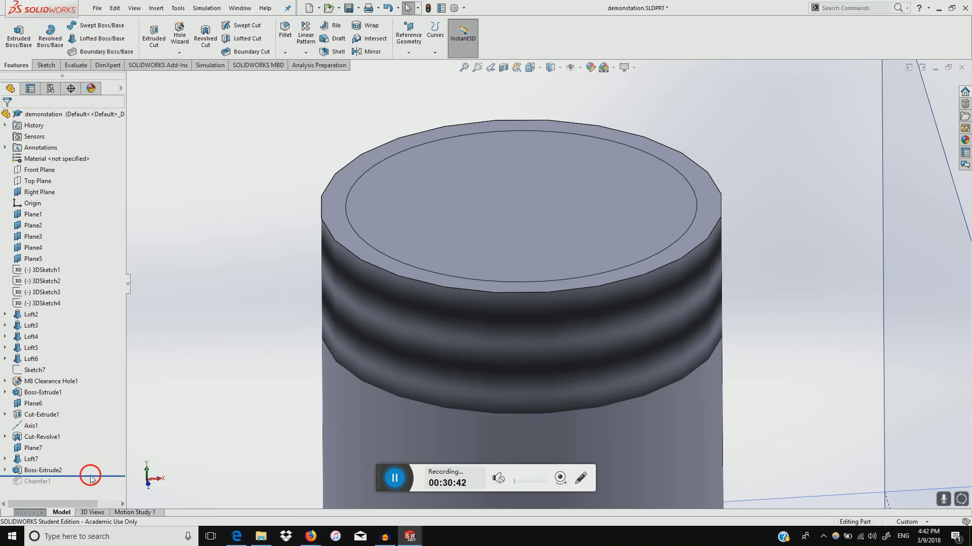
left_click_drag(89, 477, 89, 490)
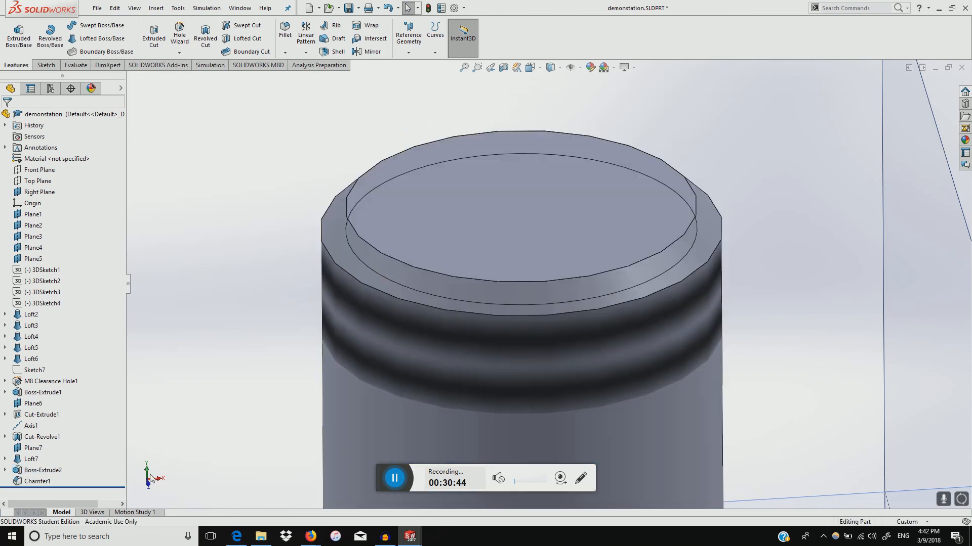
Examine from the top view how the chamfer's inner edge lines up with the cosmetic thread circle
left_click(146, 469)
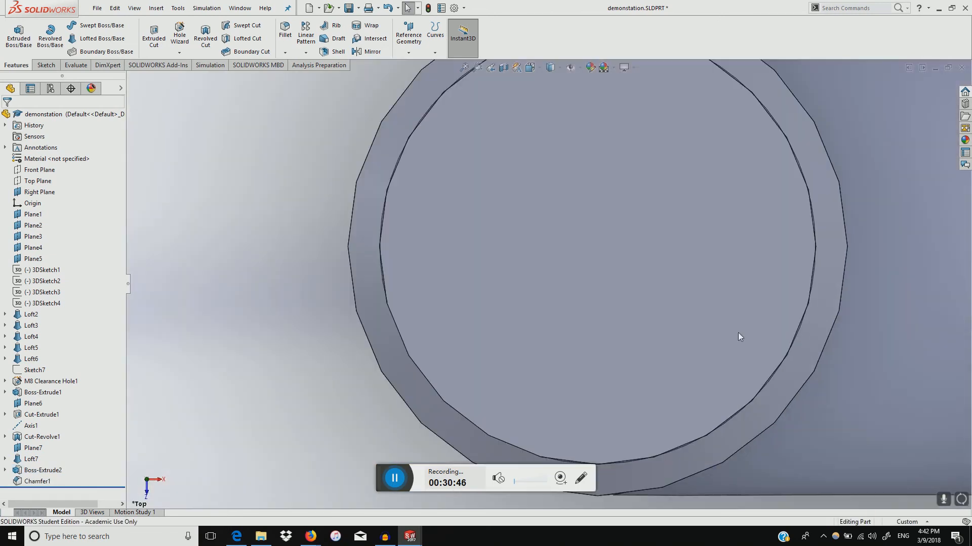
scroll(585, 141, "up", 2)
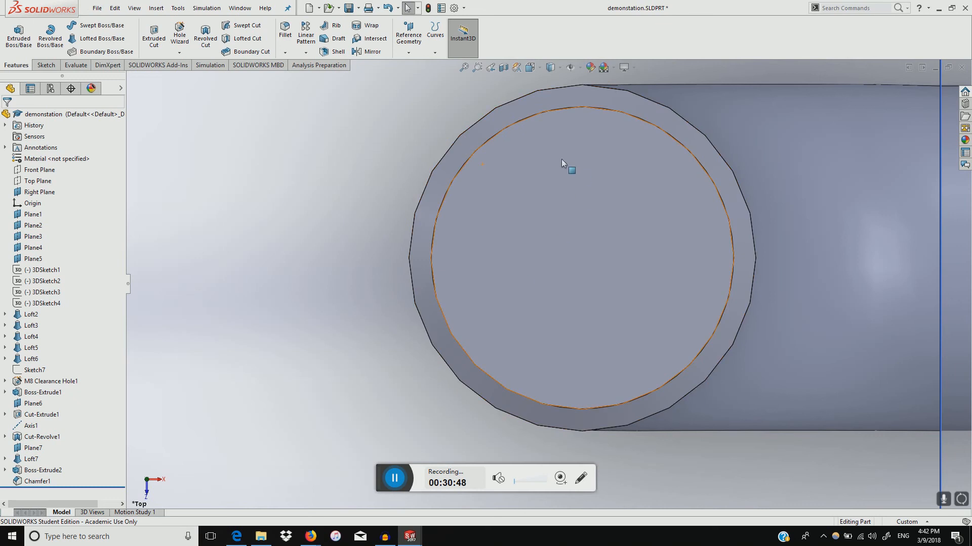
scroll(465, 196, "down", 5)
scroll(463, 198, "down", 10)
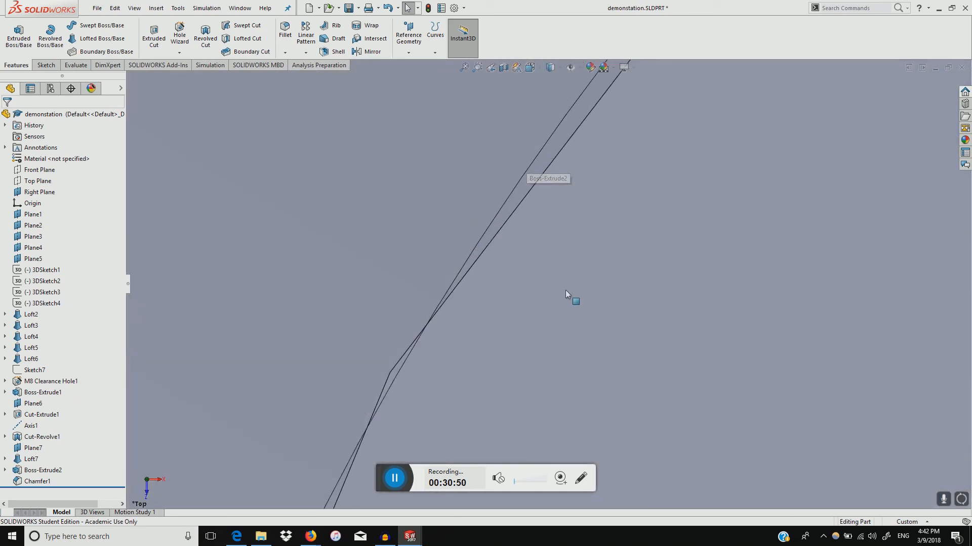
scroll(566, 290, "up", 7)
In the demonstation drawing's front view, set the line thickness of the chamfer's lower horizontal edge to 0.18mm
left_click(935, 67)
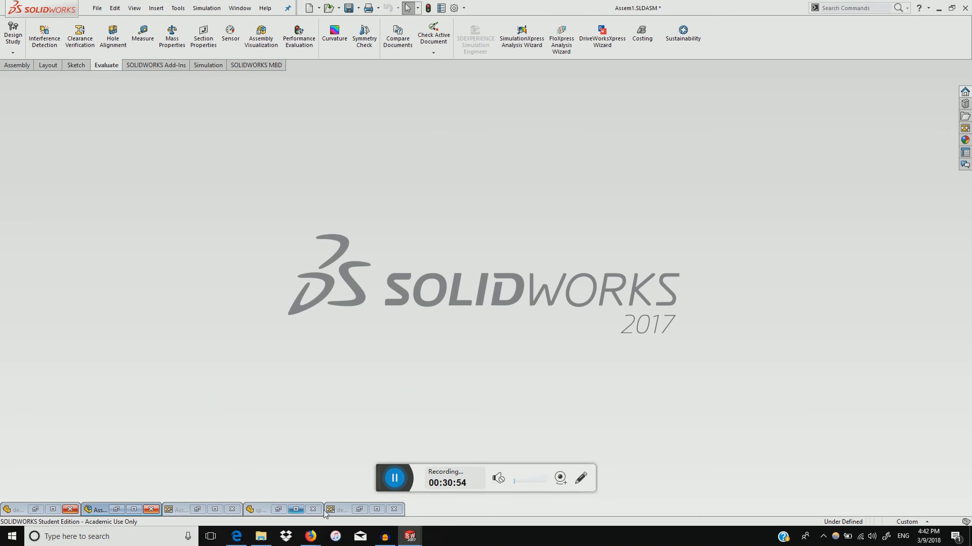
left_click(376, 509)
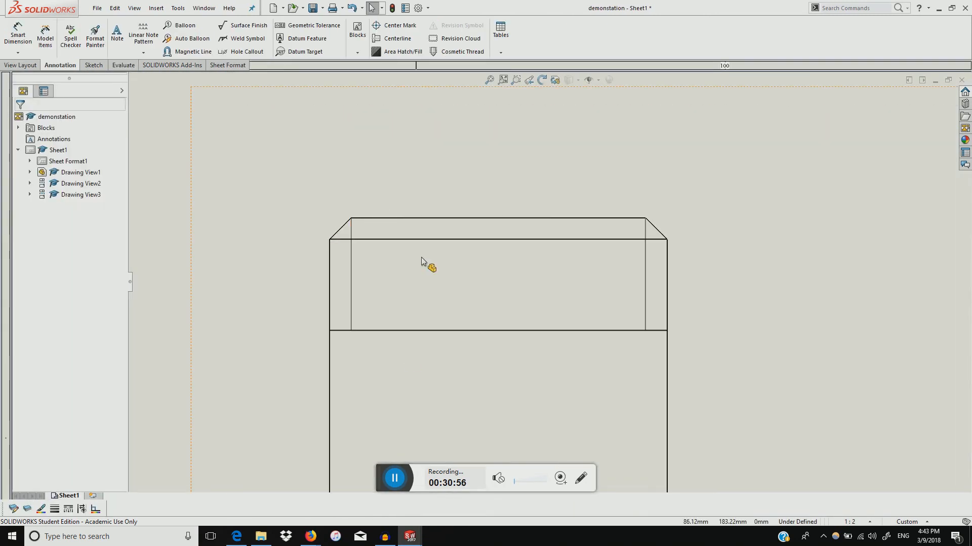
left_click(498, 241)
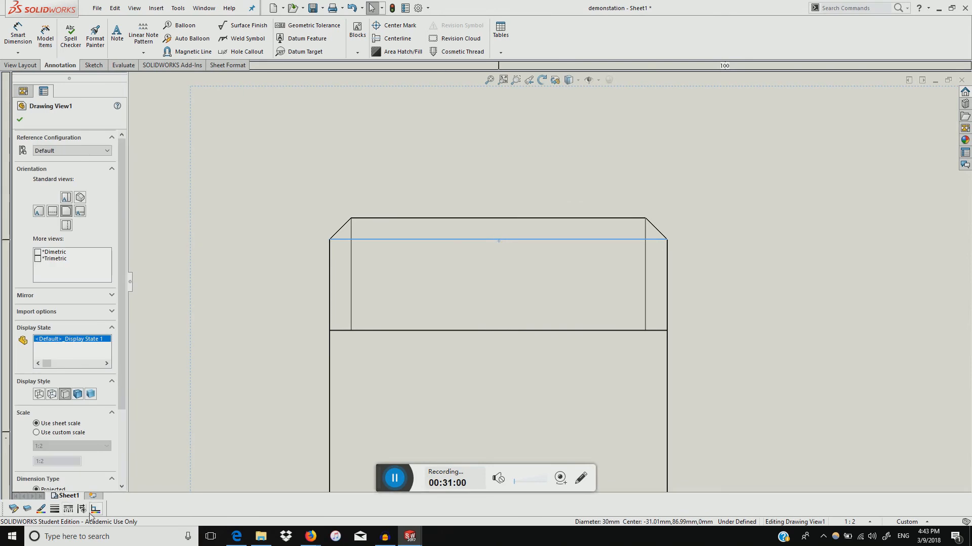
left_click(54, 509)
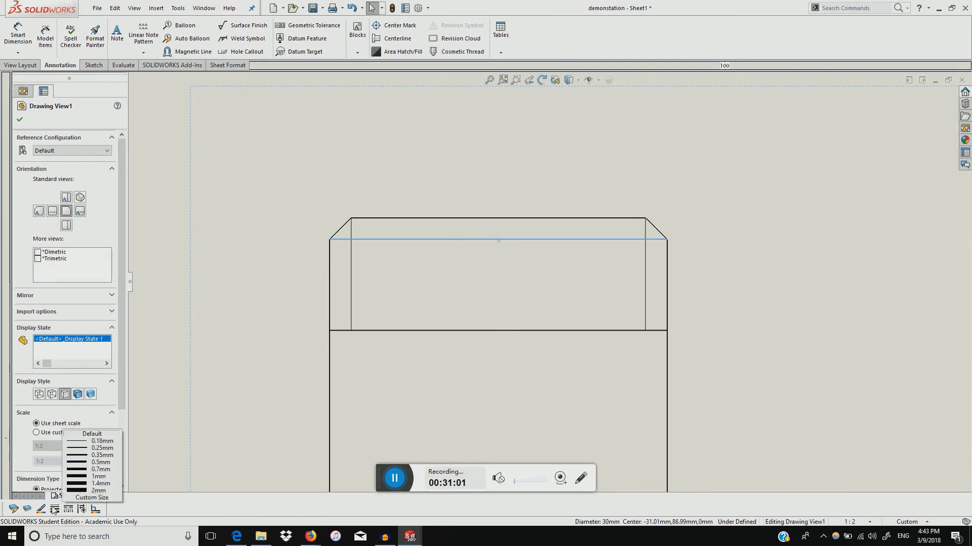
left_click(105, 441)
left_click(231, 361)
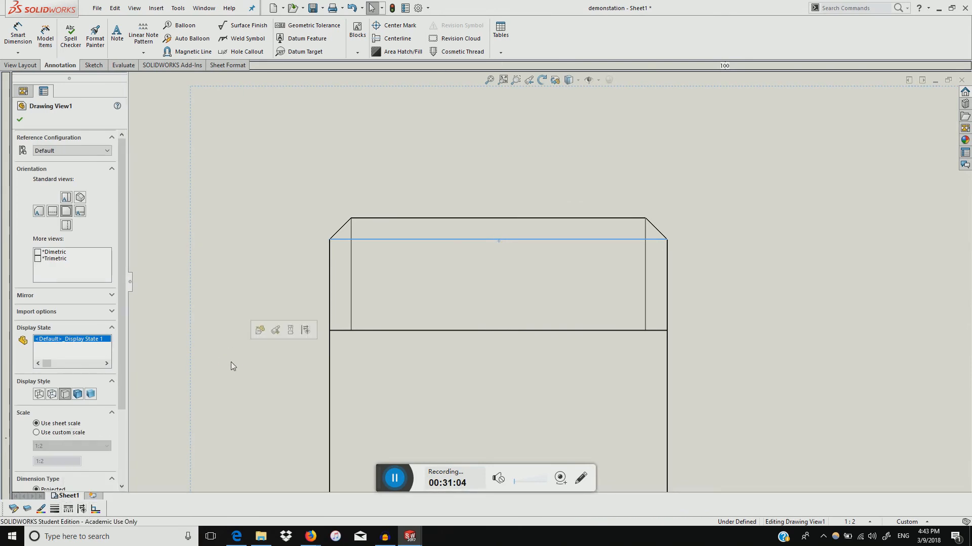
left_click(437, 383)
left_click(561, 166)
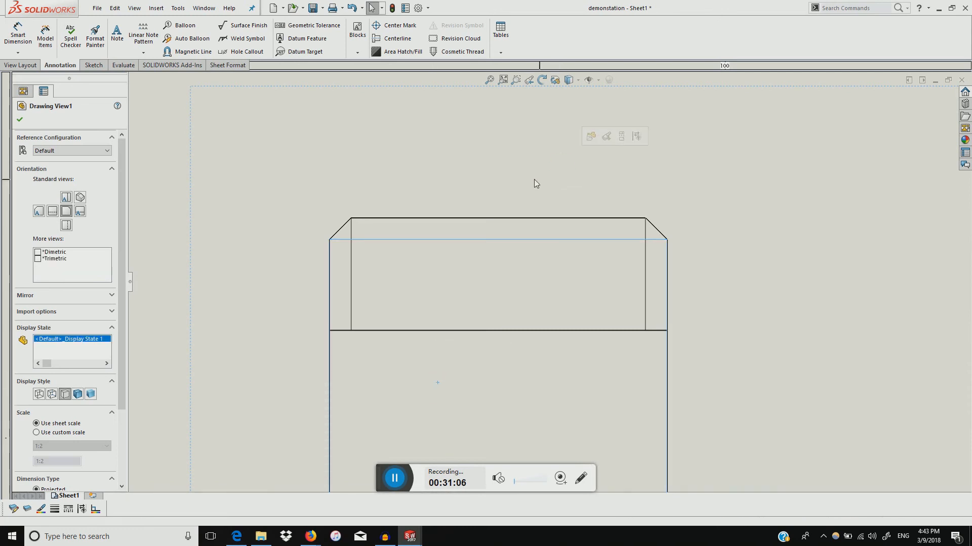
left_click(20, 118)
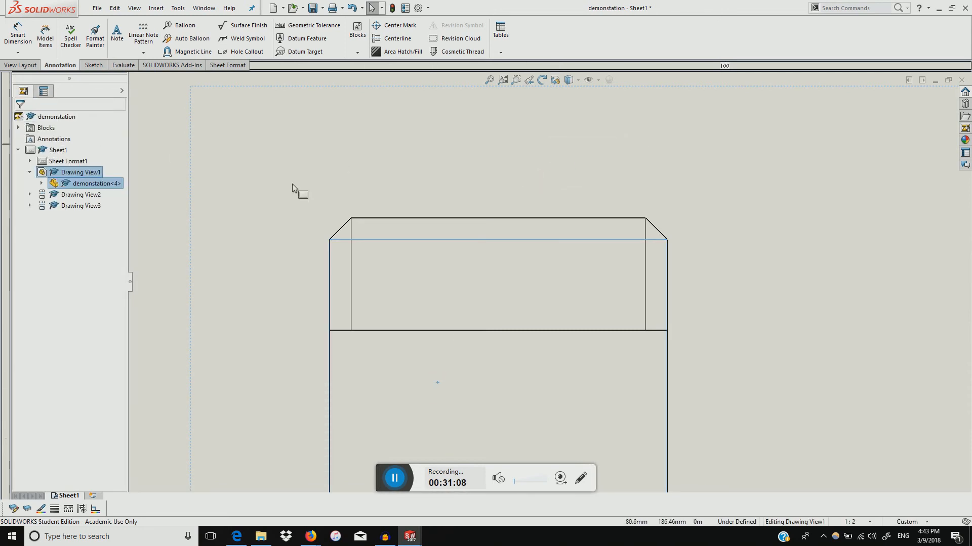
left_click(157, 237)
left_click(157, 237)
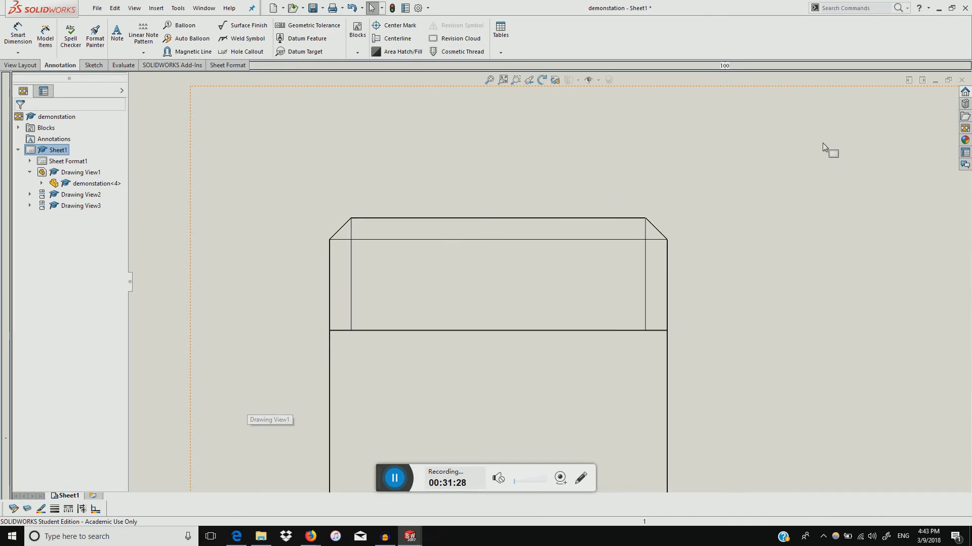
left_click(906, 8)
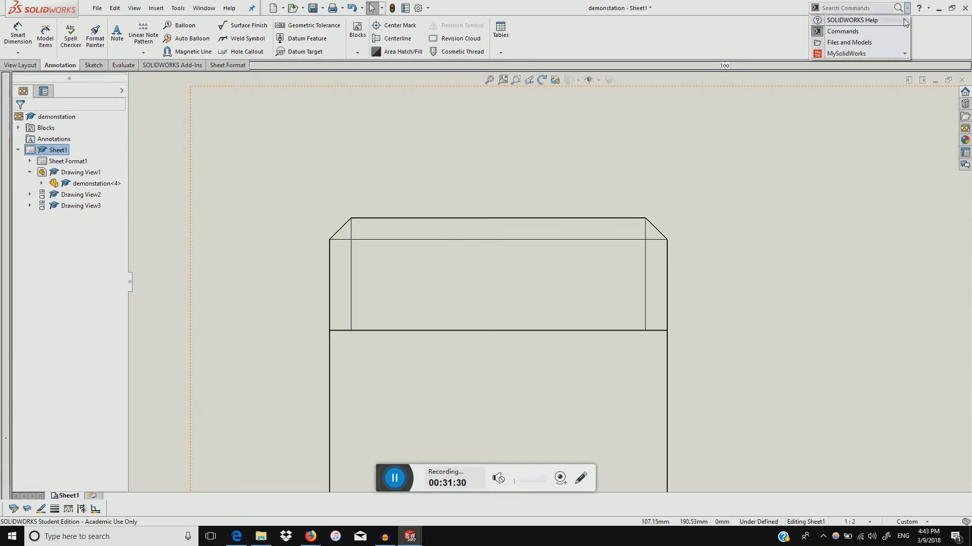
left_click(883, 20)
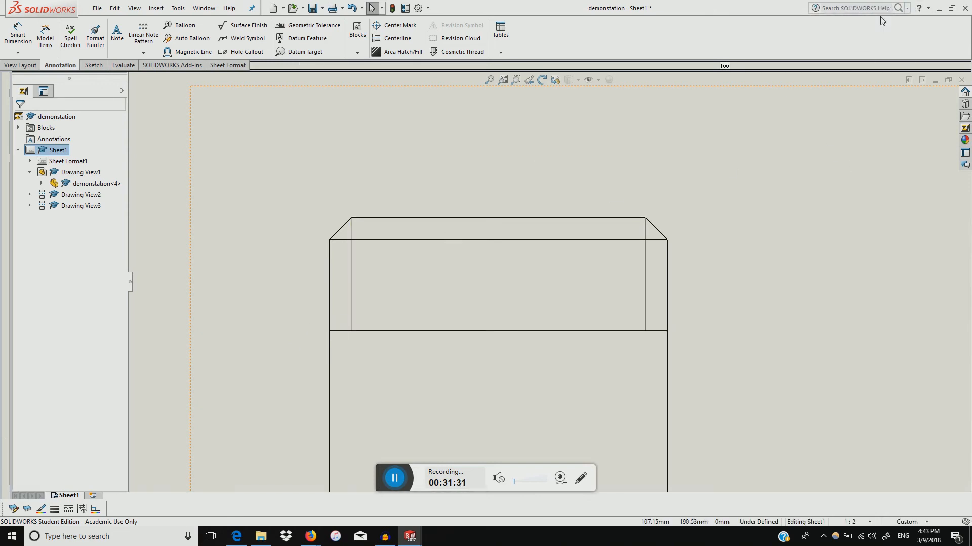
left_click(908, 8)
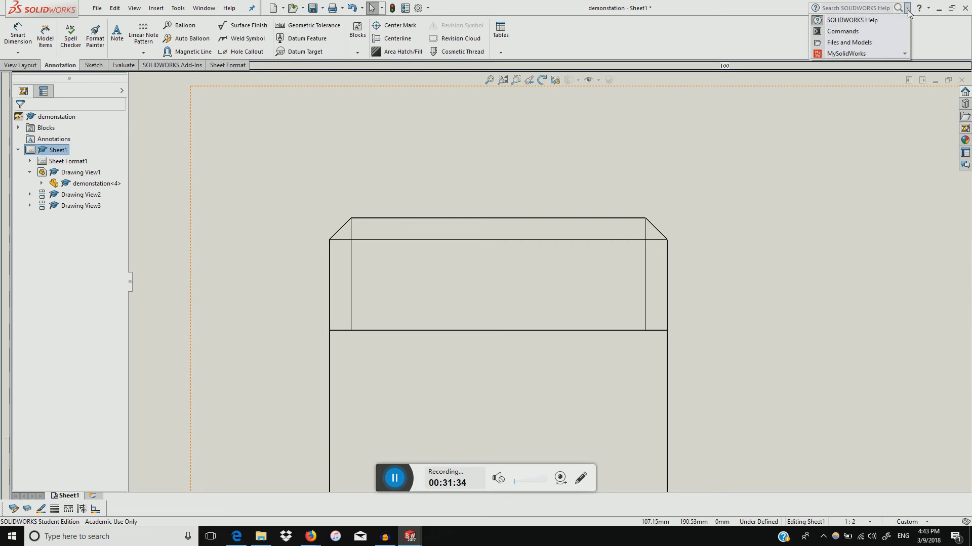
left_click(870, 33)
left_click(860, 9)
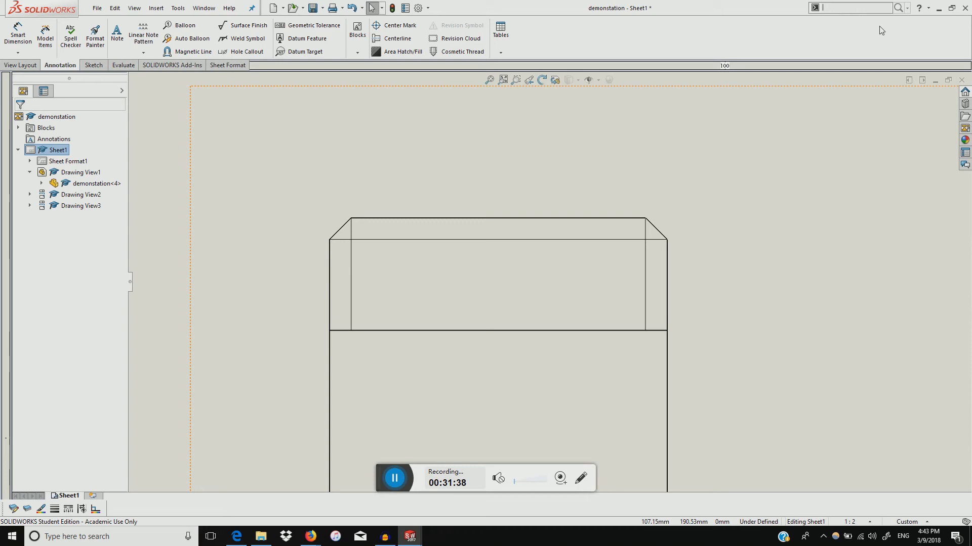
left_click(906, 9)
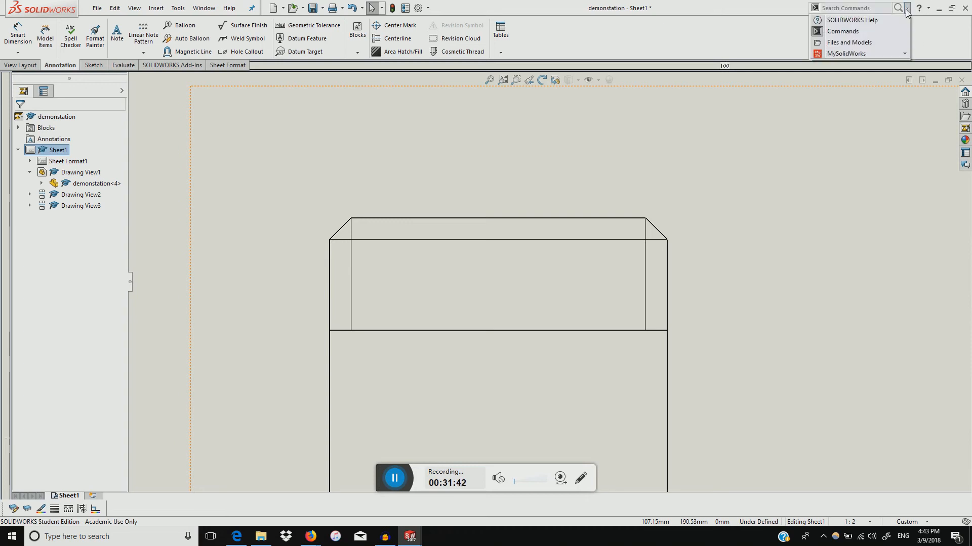
left_click(906, 10)
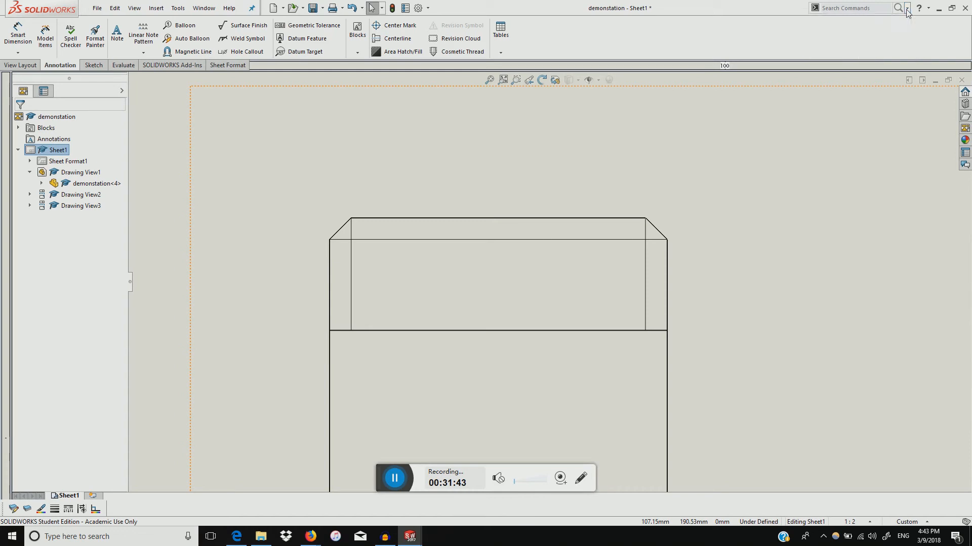
left_click(859, 9)
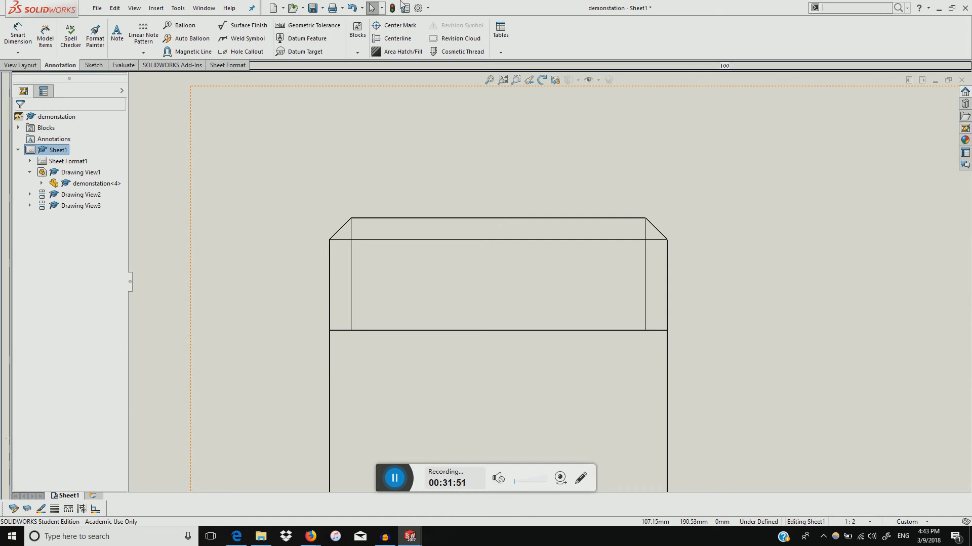
left_click(183, 8)
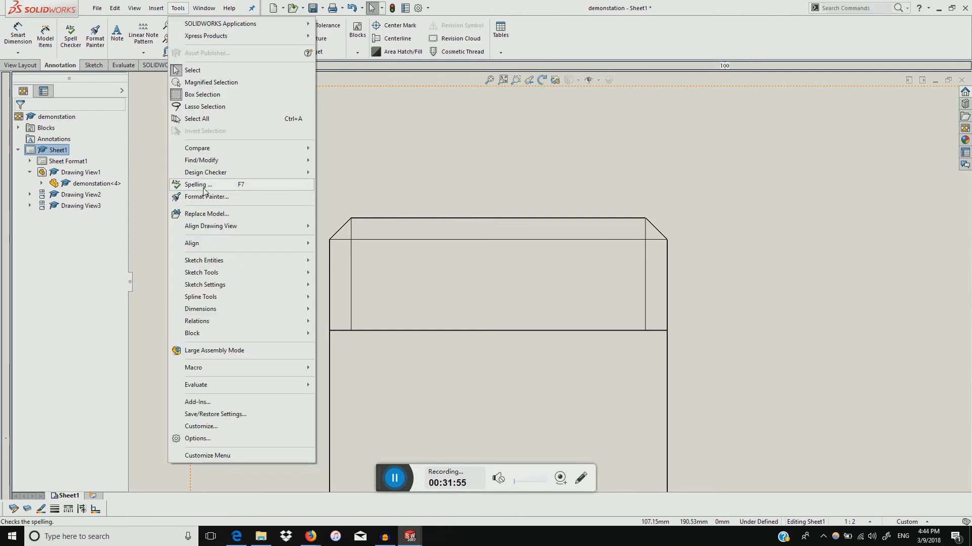
left_click(874, 5)
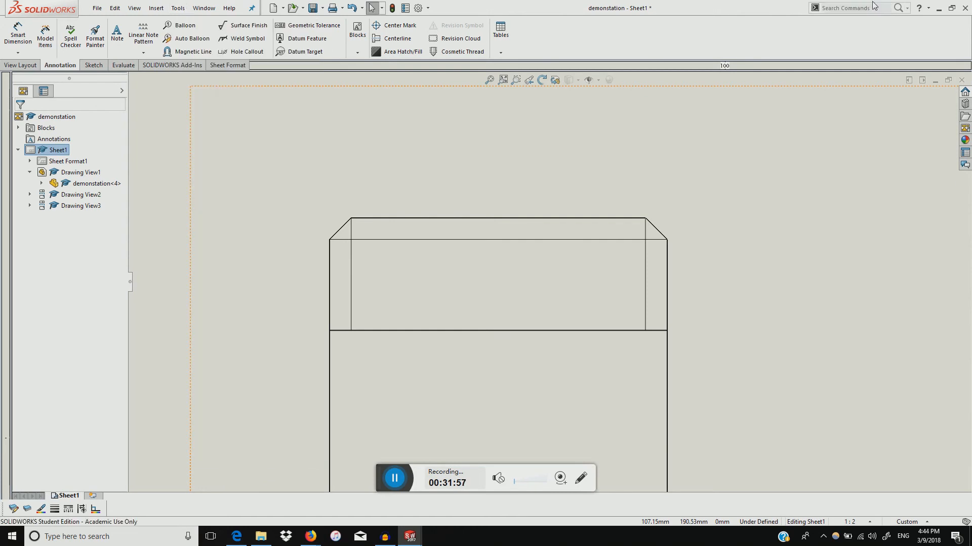
Search the commands for "line form" to locate the Line Format entry
left_click(873, 6)
type("li")
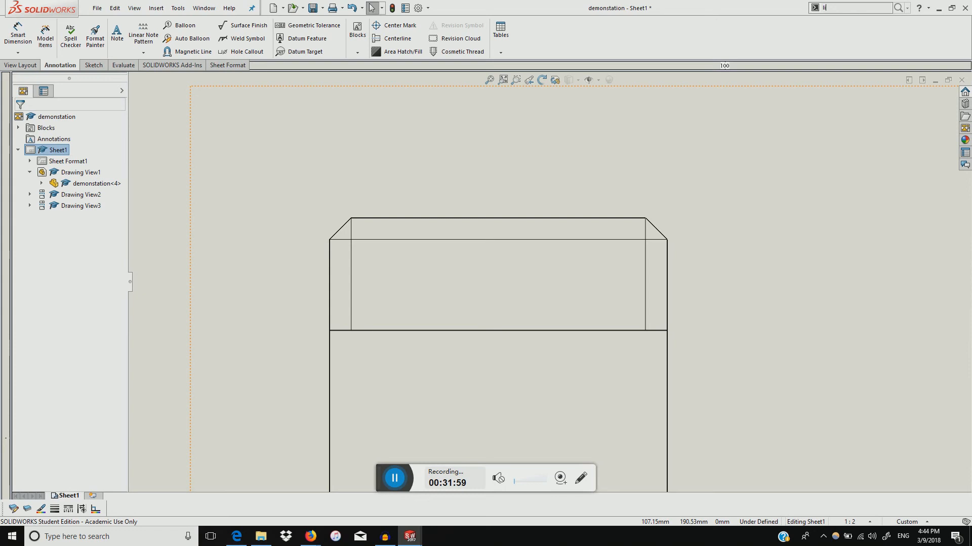
type("ne form")
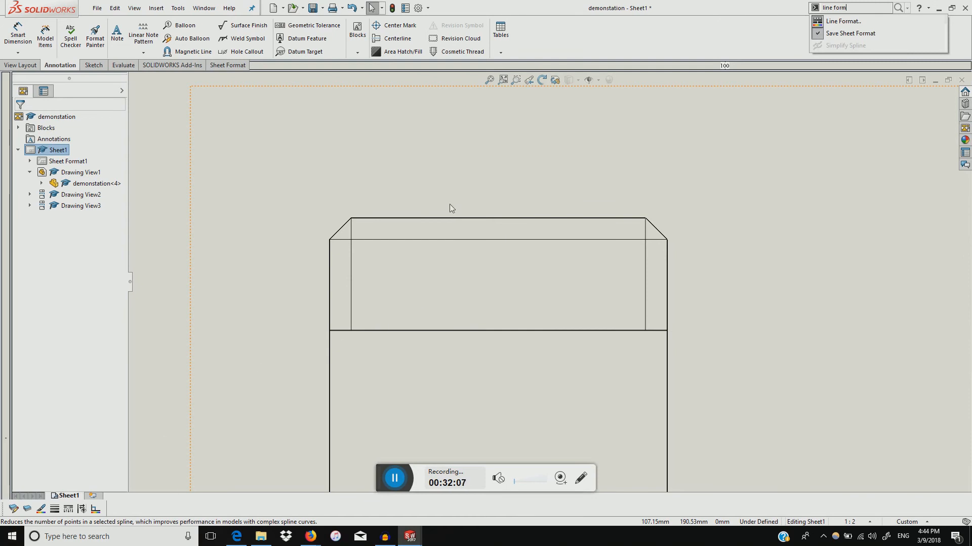
left_click(453, 113)
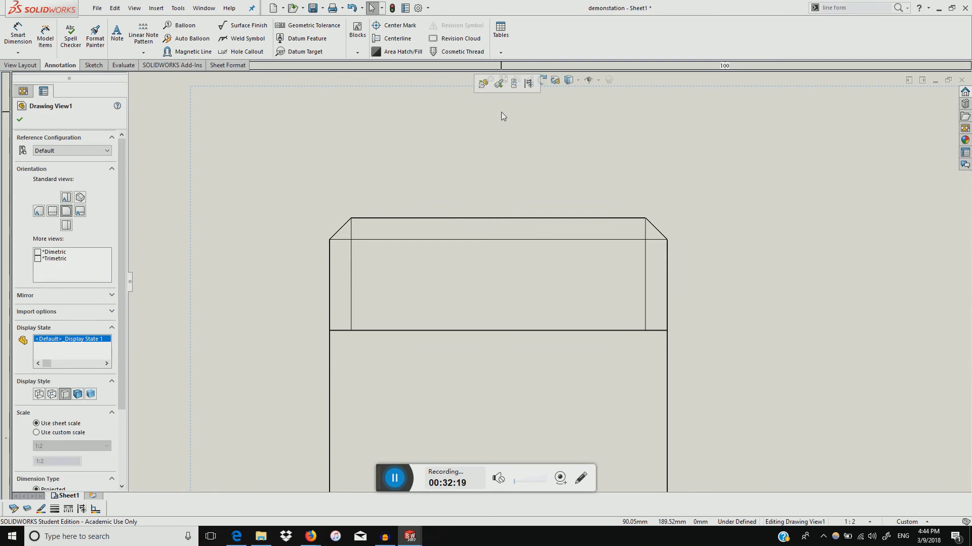
Start the Centerline tool and add a horizontal centerline through the large cylindrical section and hex-like end in the front view
scroll(737, 297, "up", 5)
scroll(748, 326, "up", 1)
scroll(782, 318, "down", 2)
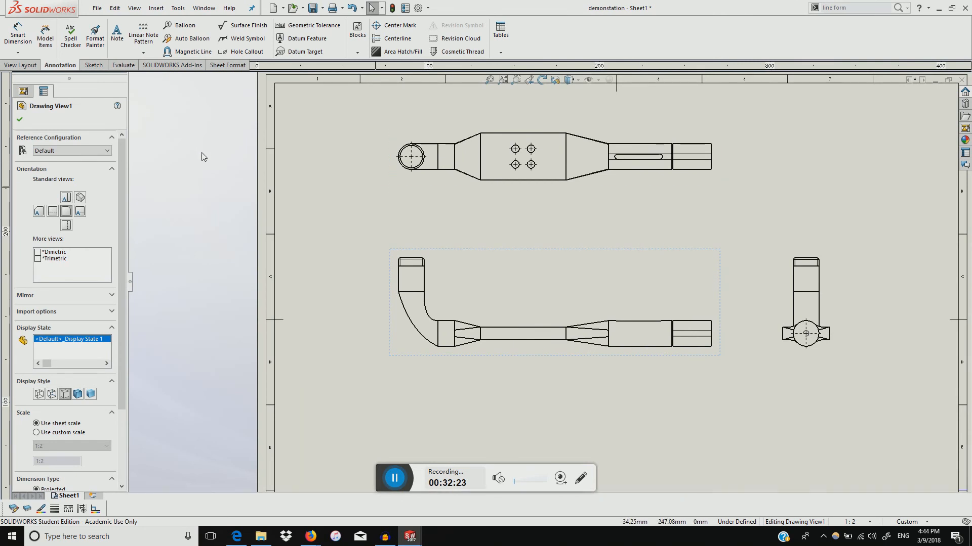
left_click(397, 38)
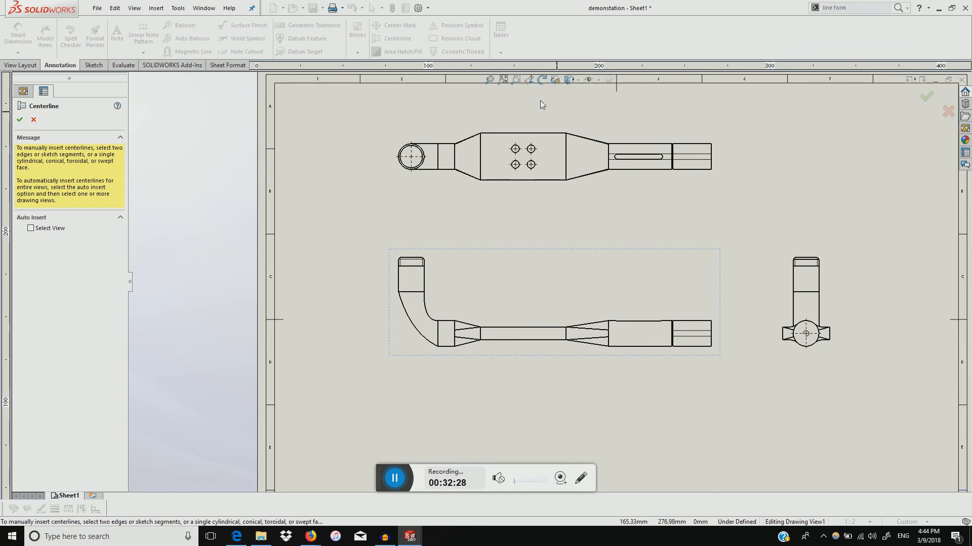
scroll(815, 362, "down", 4)
scroll(683, 268, "down", 1)
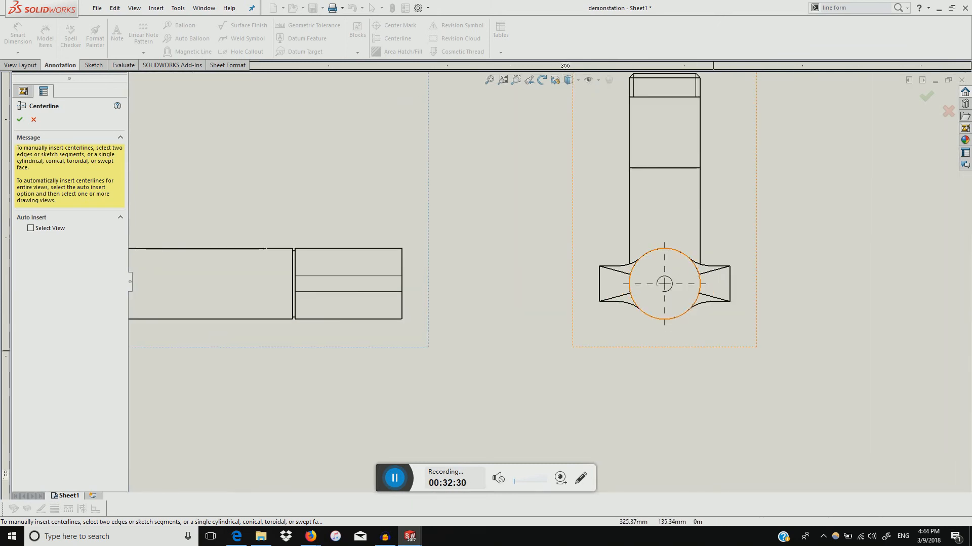
scroll(607, 243, "up", 5)
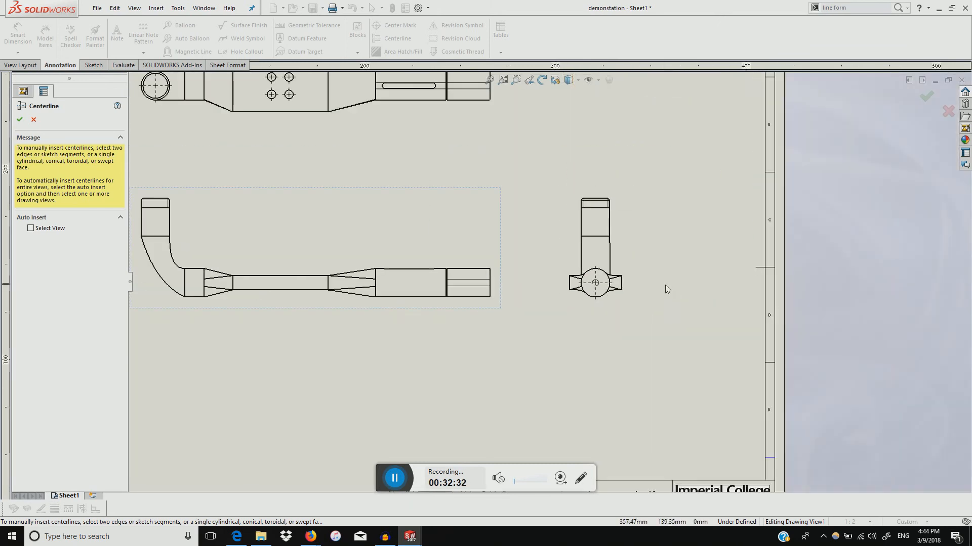
scroll(518, 203, "down", 2)
scroll(519, 202, "down", 3)
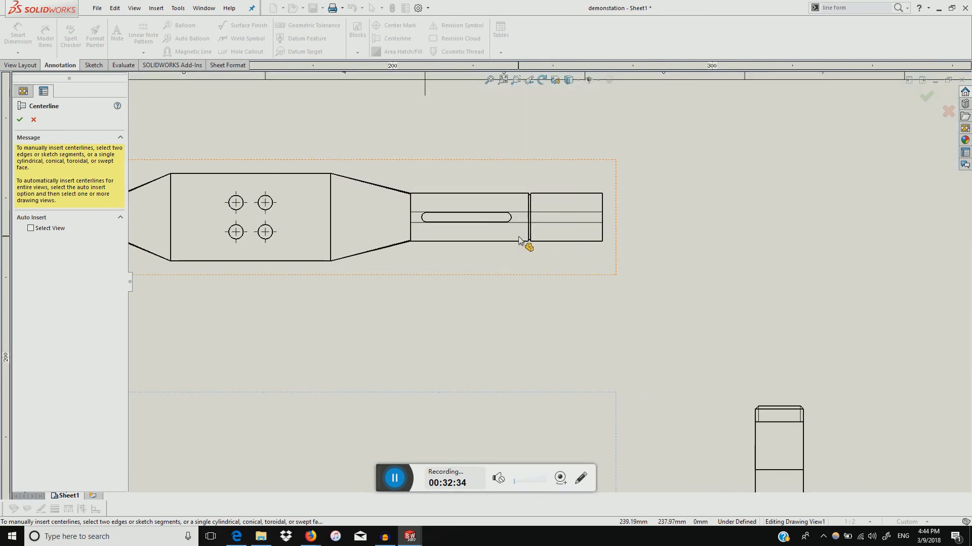
scroll(482, 223, "up", 2)
scroll(560, 304, "up", 4)
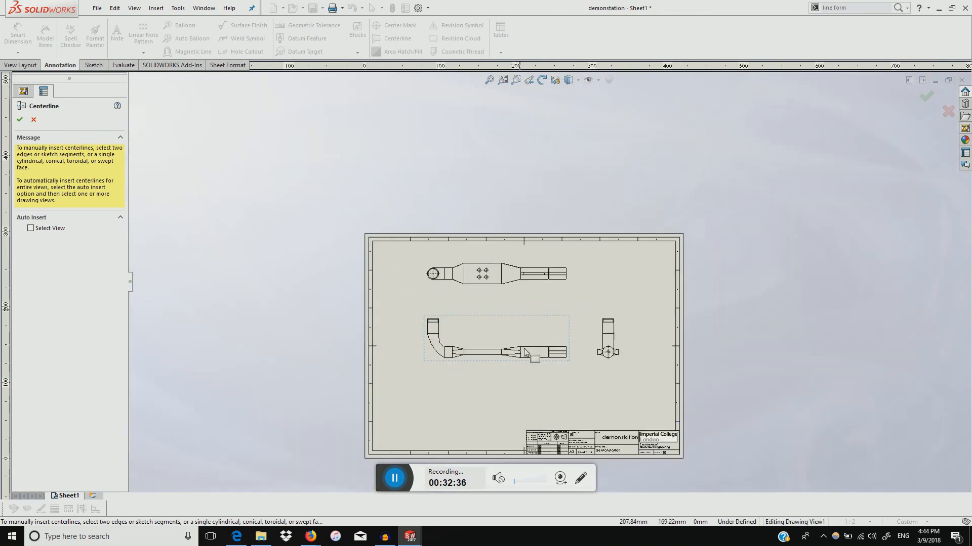
scroll(566, 298, "down", 6)
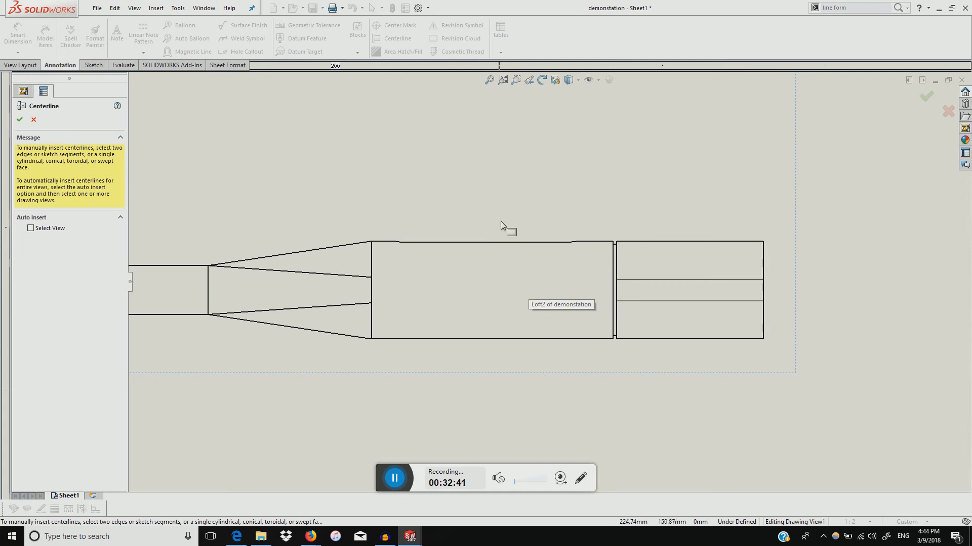
left_click(528, 290)
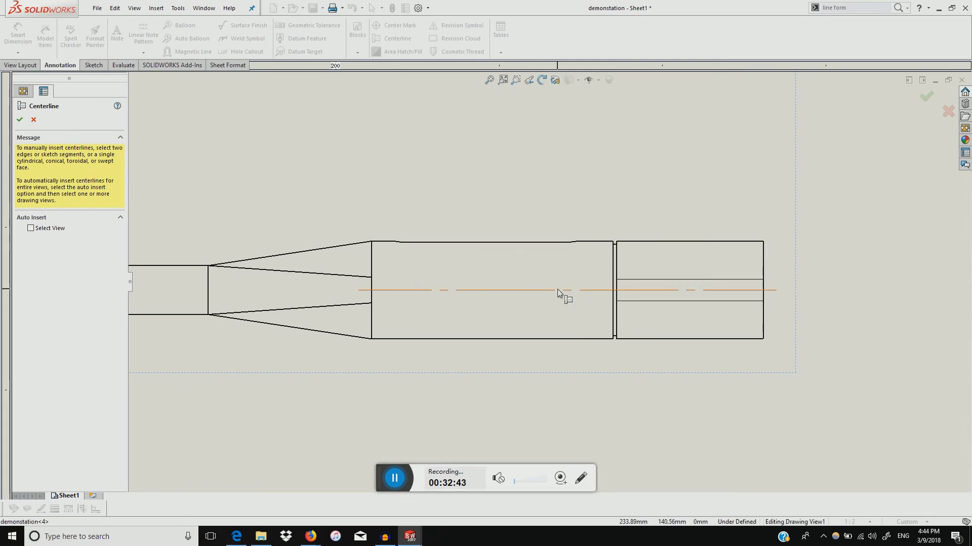
Add a vertical centerline through the upright threaded cylinder in the front view
scroll(557, 286, "up", 4)
scroll(486, 268, "up", 3)
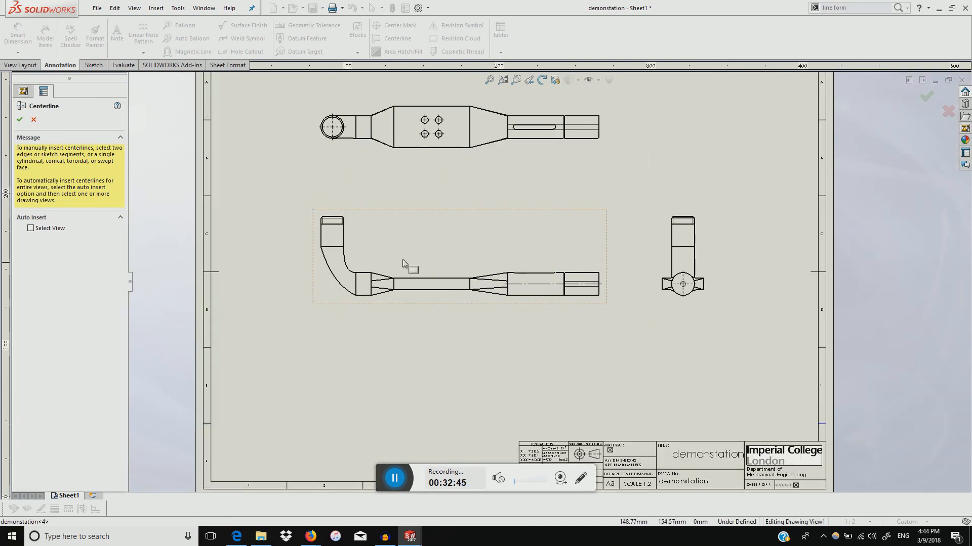
scroll(403, 263, "down", 5)
left_click(416, 241)
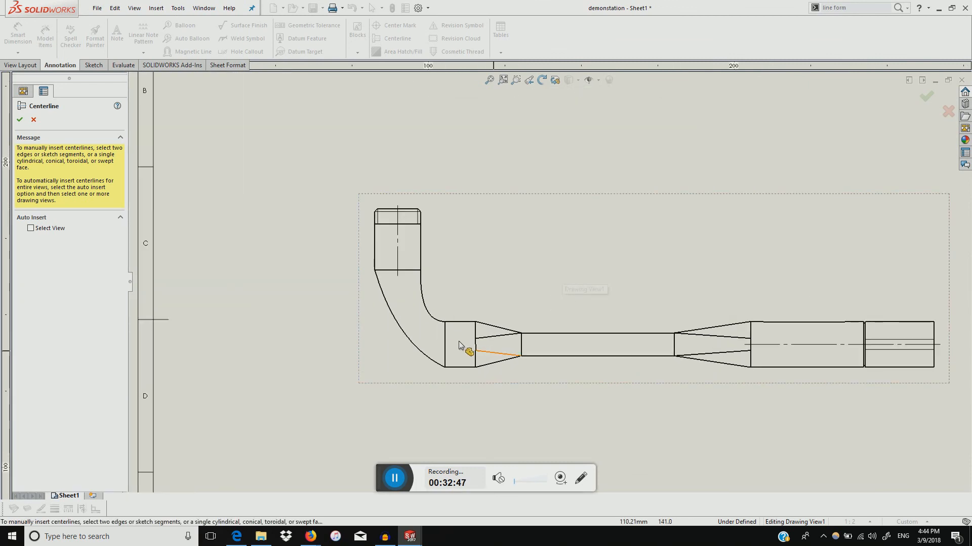
Try to add a centerline through the short collar beside the bend and the flat middle bar in the front view
left_click(461, 346)
left_click(599, 351)
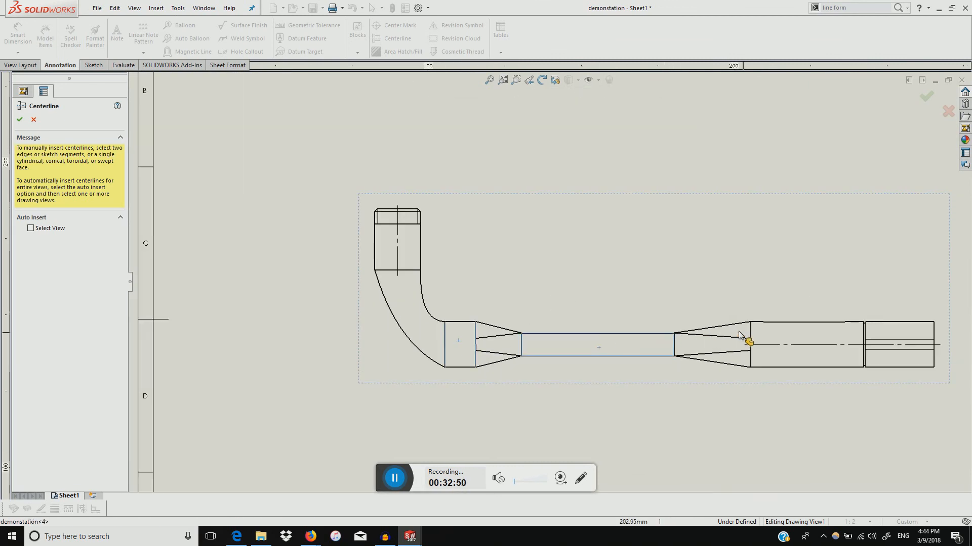
scroll(549, 282, "up", 2)
left_click(926, 97)
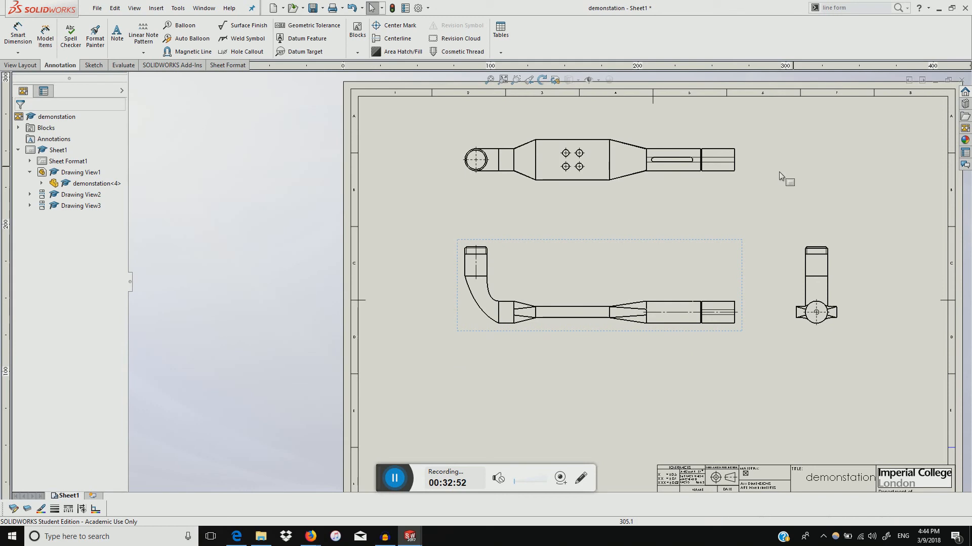
Add a centerline through the slotted shaft section in the top view
scroll(778, 171, "down", 2)
scroll(679, 202, "up", 1)
scroll(646, 198, "down", 3)
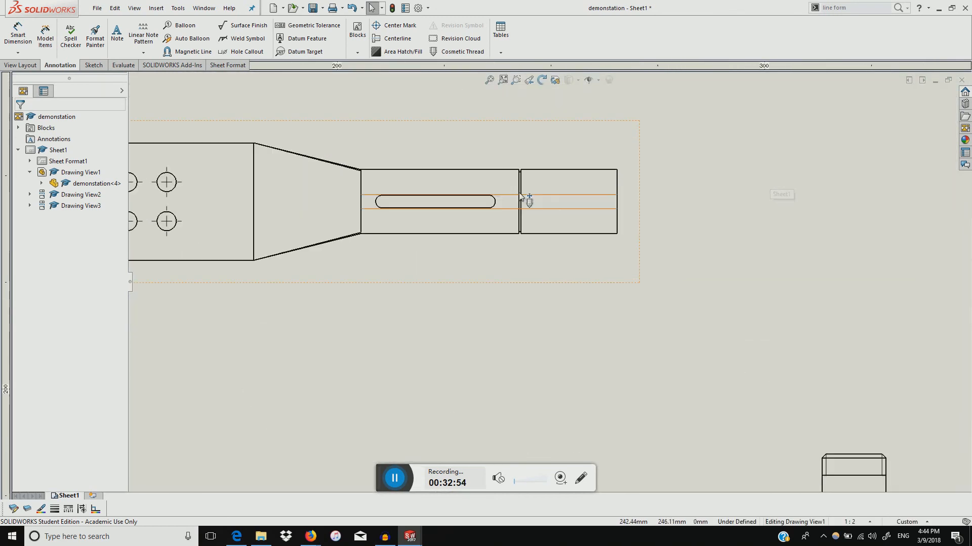
scroll(492, 204, "up", 3)
left_click(398, 39)
left_click(558, 252)
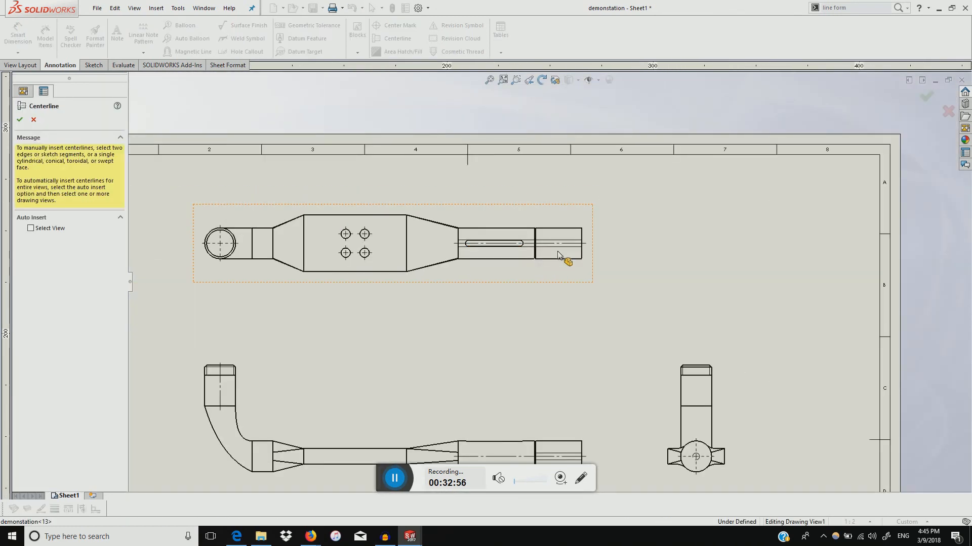
left_click(20, 120)
left_click(485, 298)
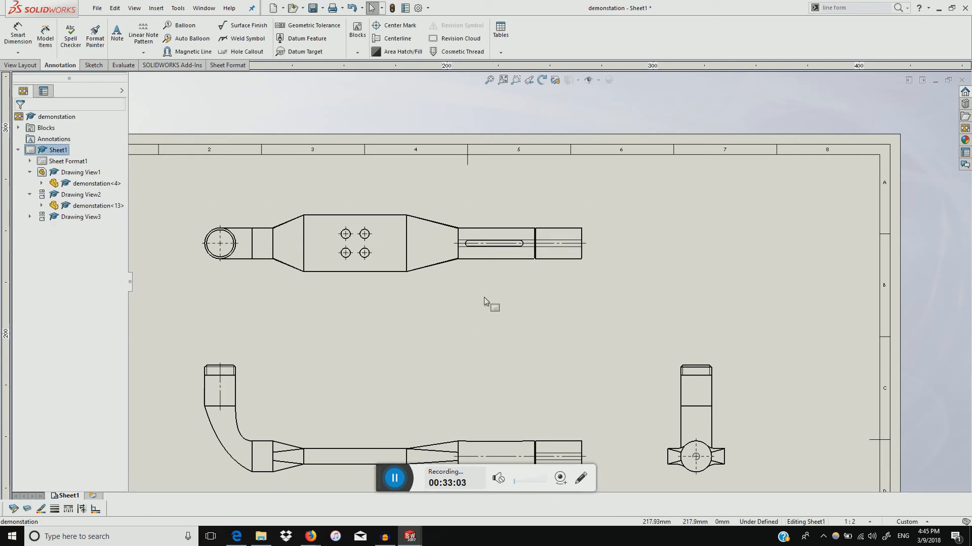
Dimension the length of the wide central block along its lower edge in the top view, placing the dimension below it
left_click(17, 35)
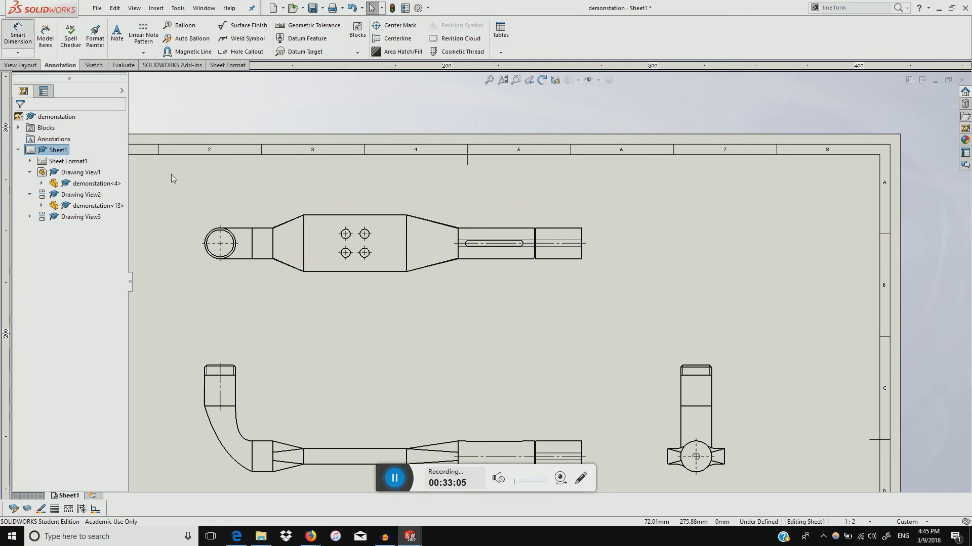
scroll(379, 288, "down", 4)
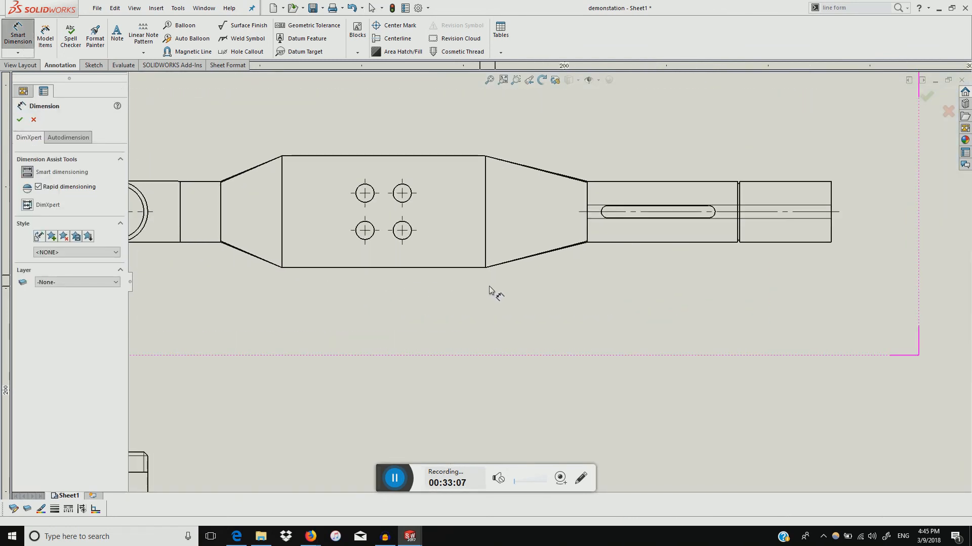
left_click(438, 267)
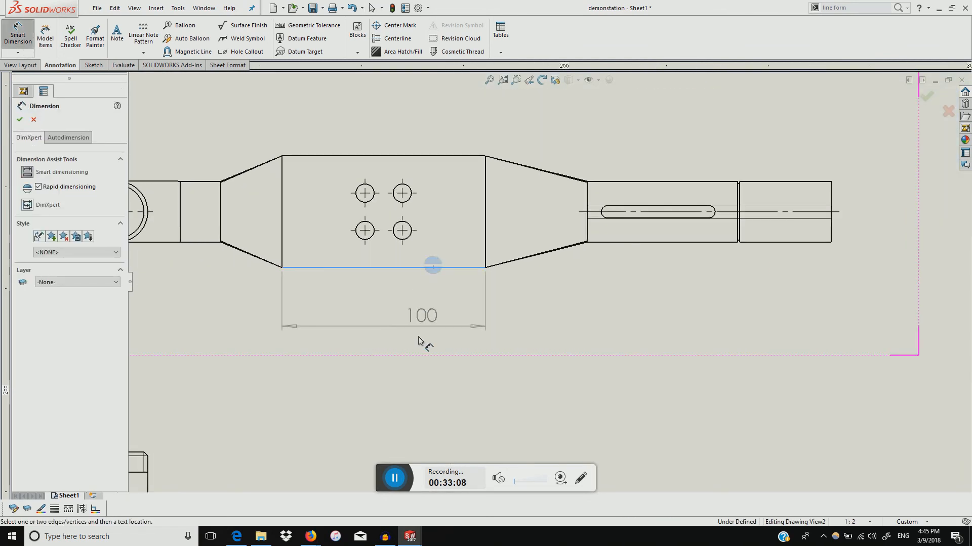
left_click(372, 349)
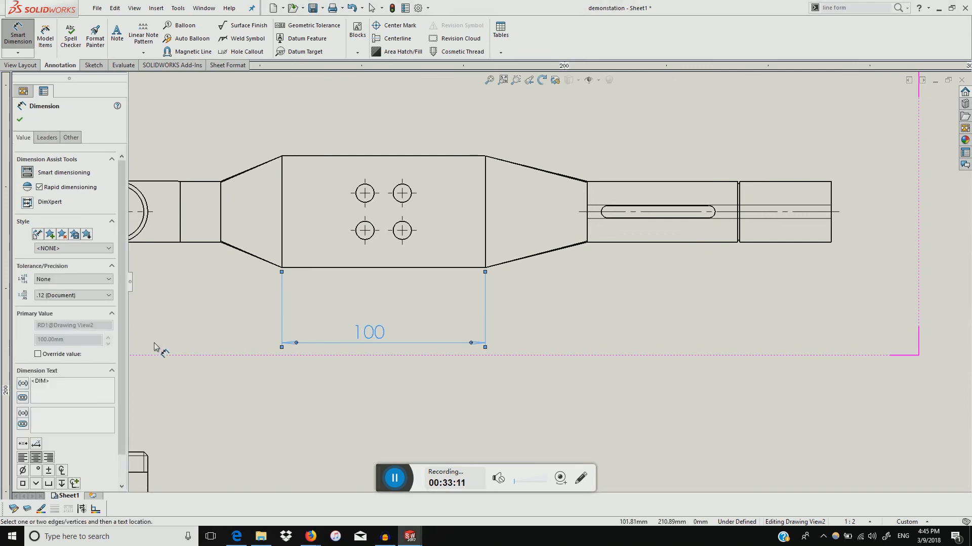
Give the central block's length dimension a Bilateral tolerance with 0.00mm plus and 0.20mm minus, keeping the dimension selected for editing
scroll(101, 299, "down", 1)
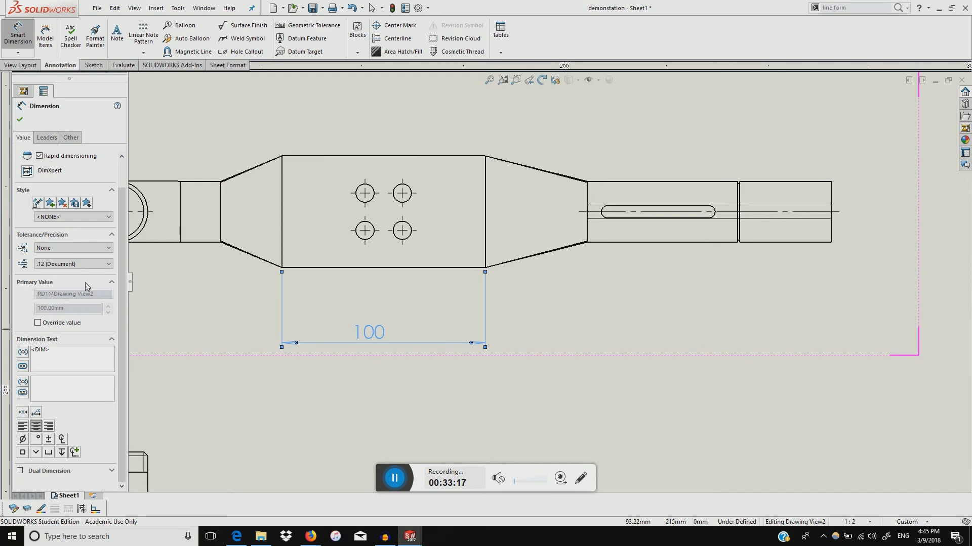
left_click(62, 248)
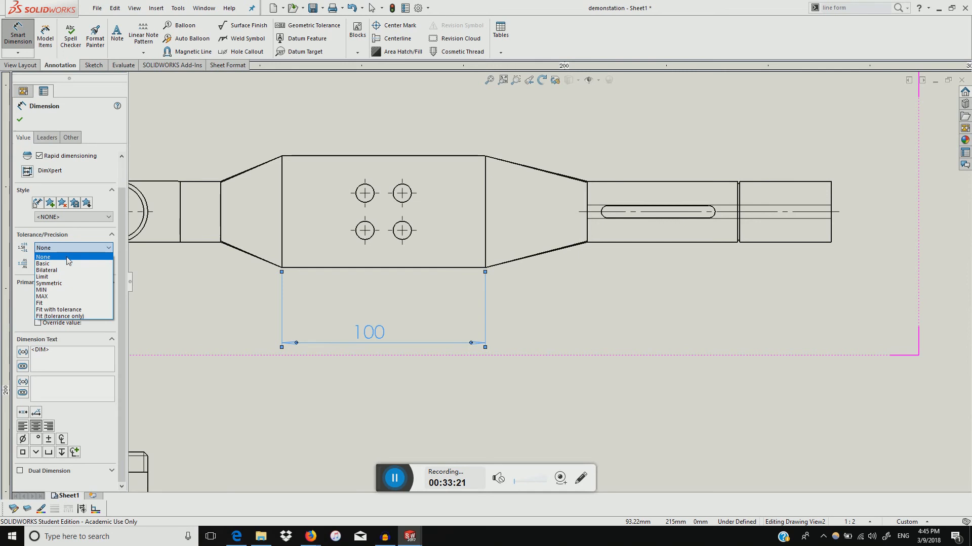
left_click(67, 271)
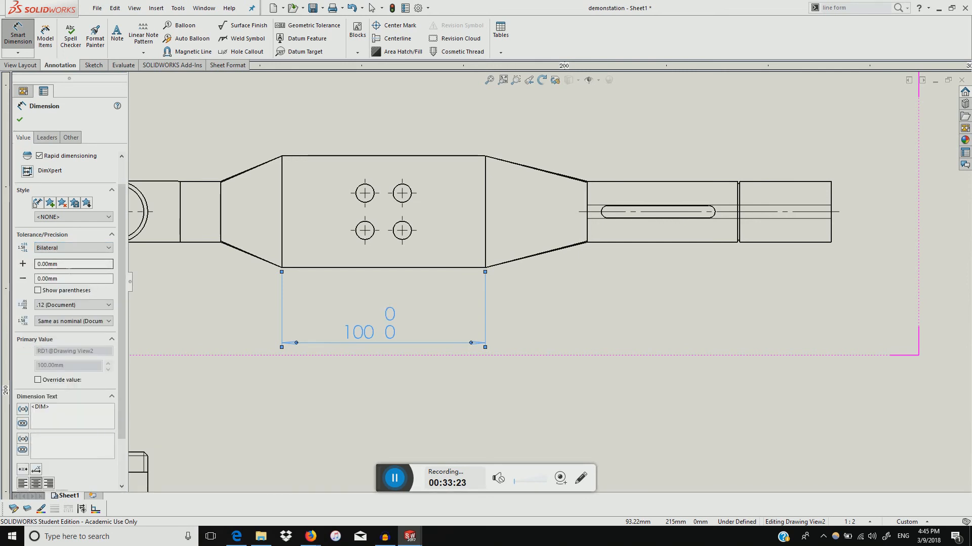
left_click(45, 278)
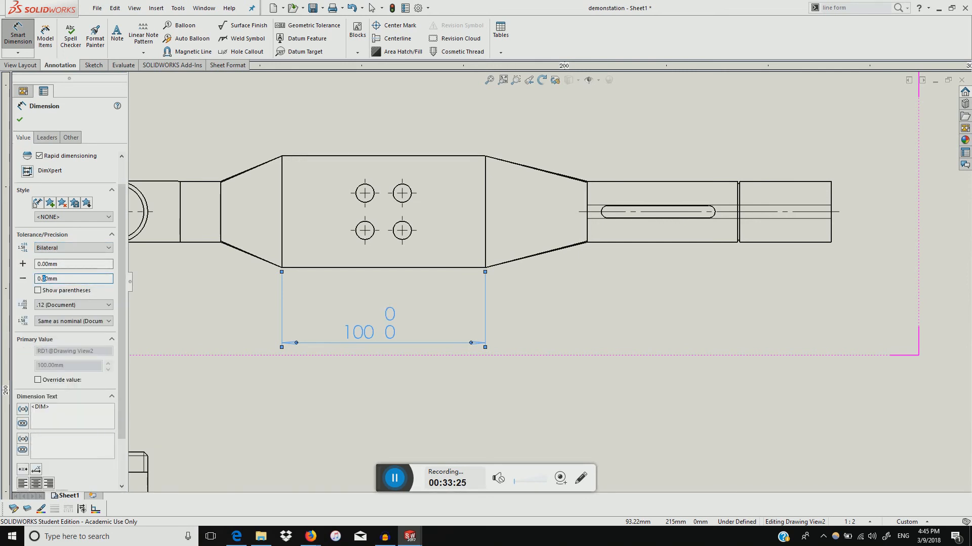
type("2")
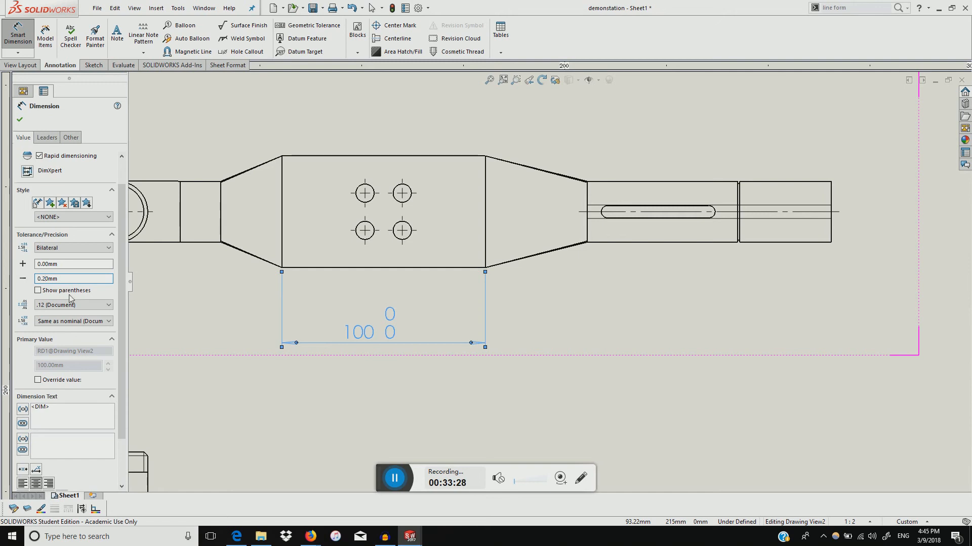
left_click(155, 306)
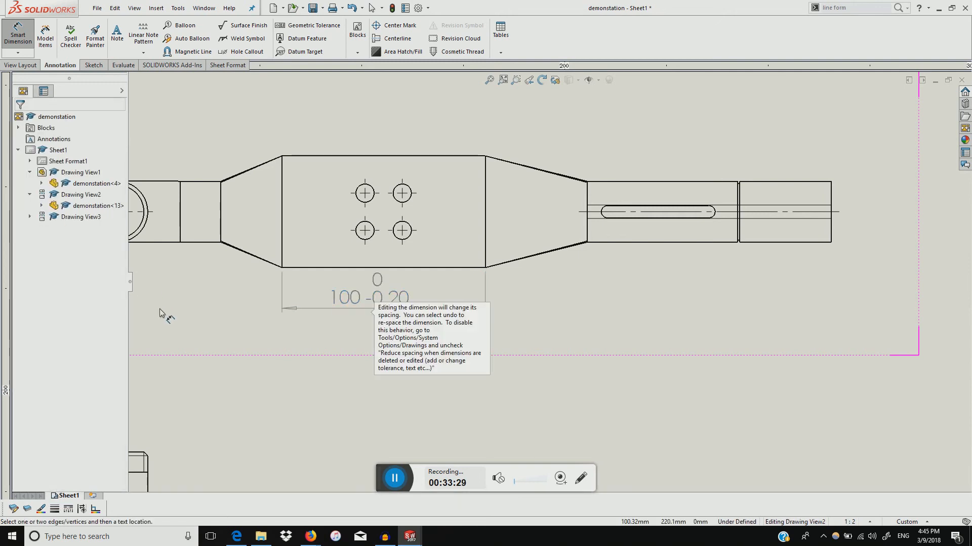
left_click(375, 294)
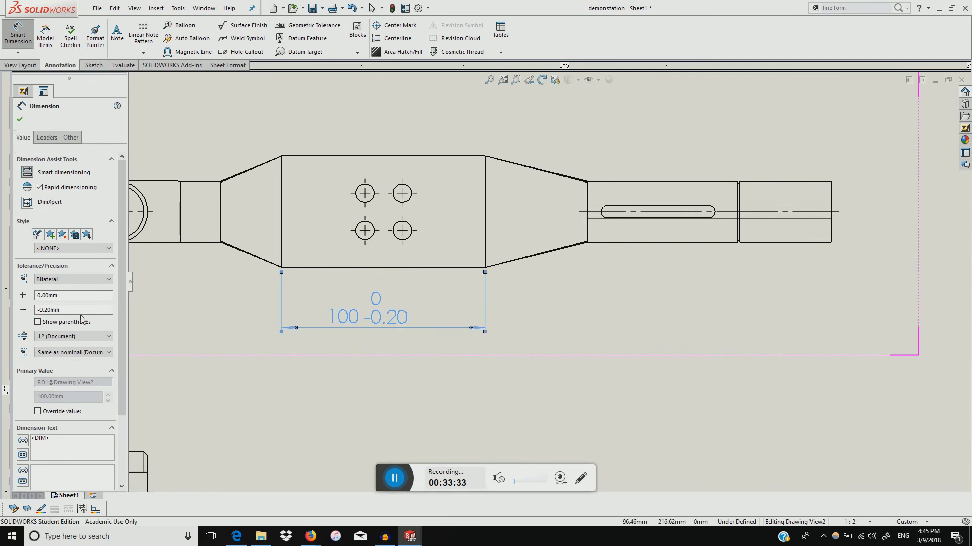
Try the central block dimension with its unit precision at .1 and at None
left_click(74, 337)
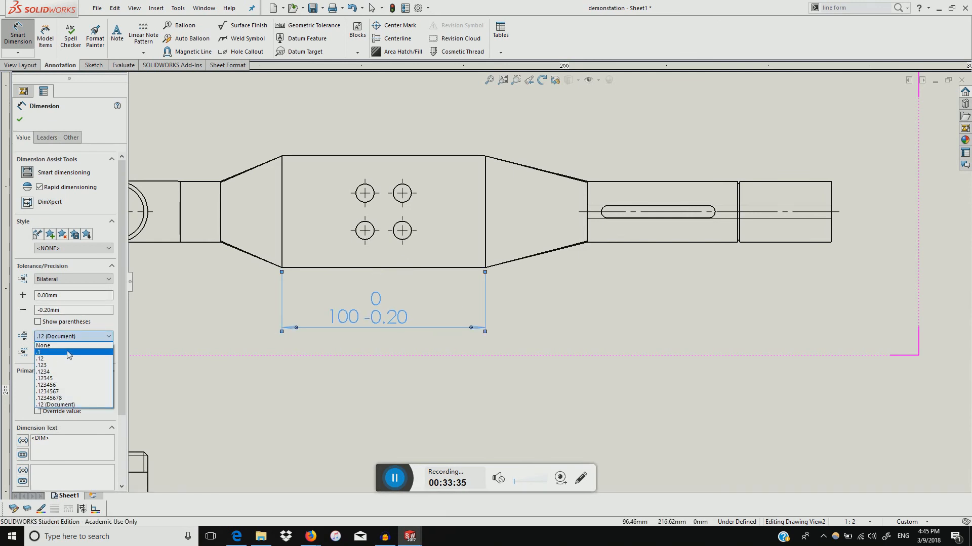
left_click(69, 352)
left_click(85, 336)
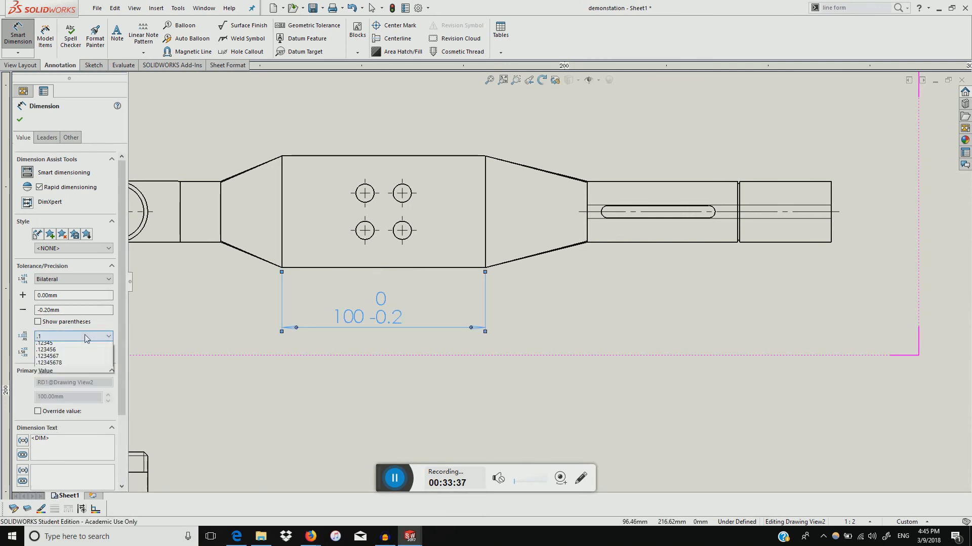
left_click(50, 344)
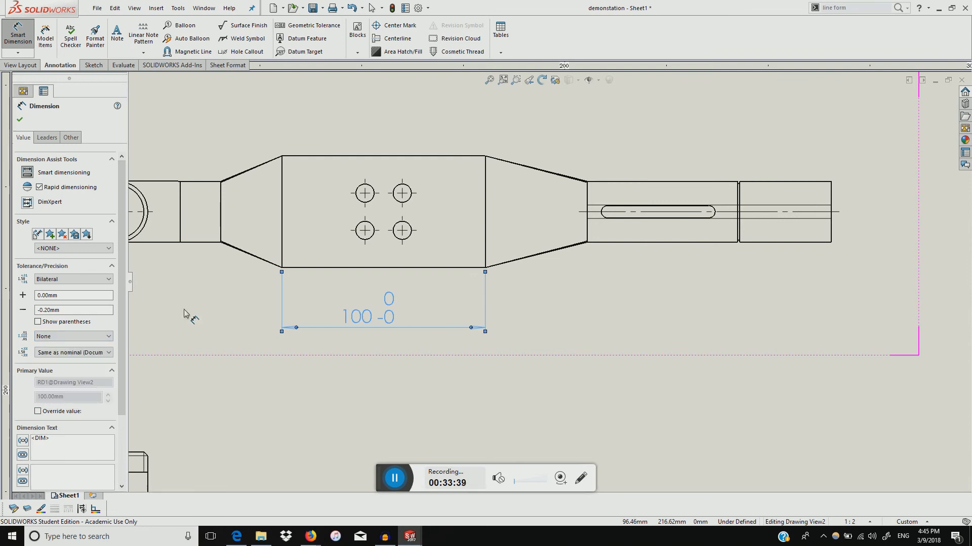
Set both the unit precision and the tolerance precision of the central block's length dimension to .12
left_click(54, 337)
left_click(64, 359)
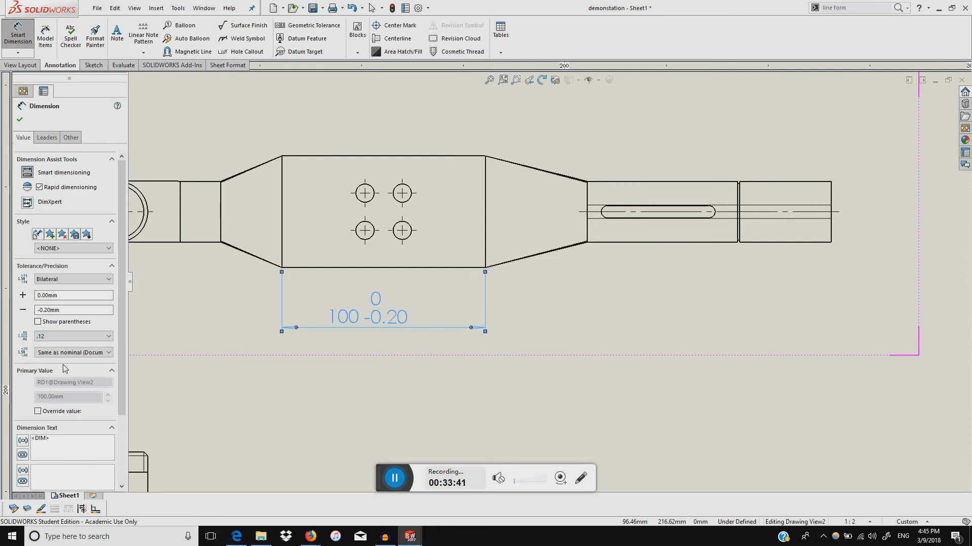
left_click(80, 354)
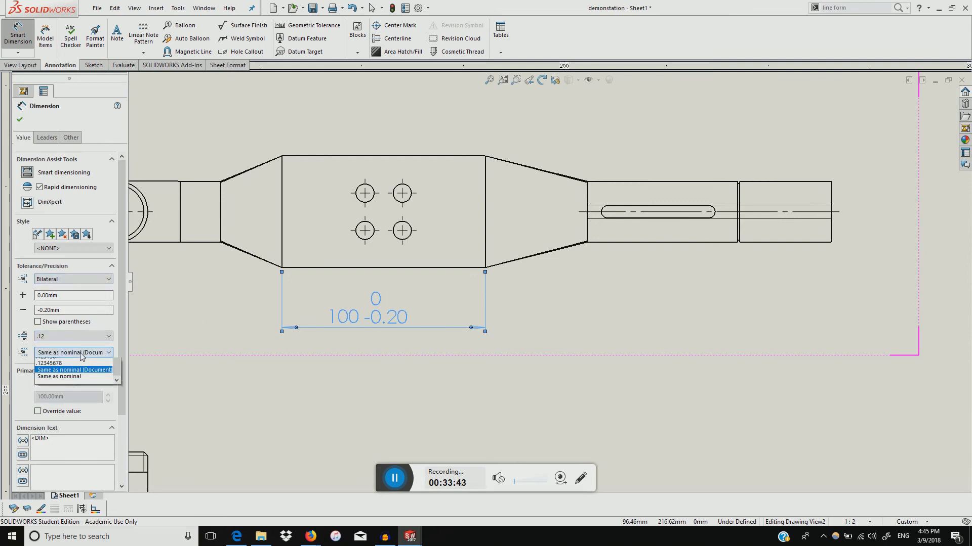
left_click(71, 373)
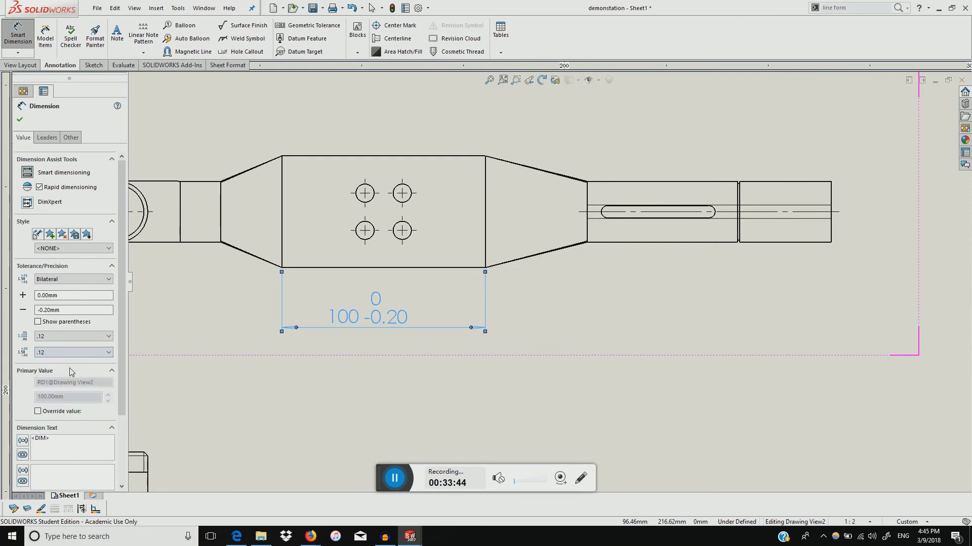
Reposition the central block's length dimension slightly lower beneath the top view and finish dimensioning
left_click(220, 324)
left_click_drag(363, 299, 381, 305)
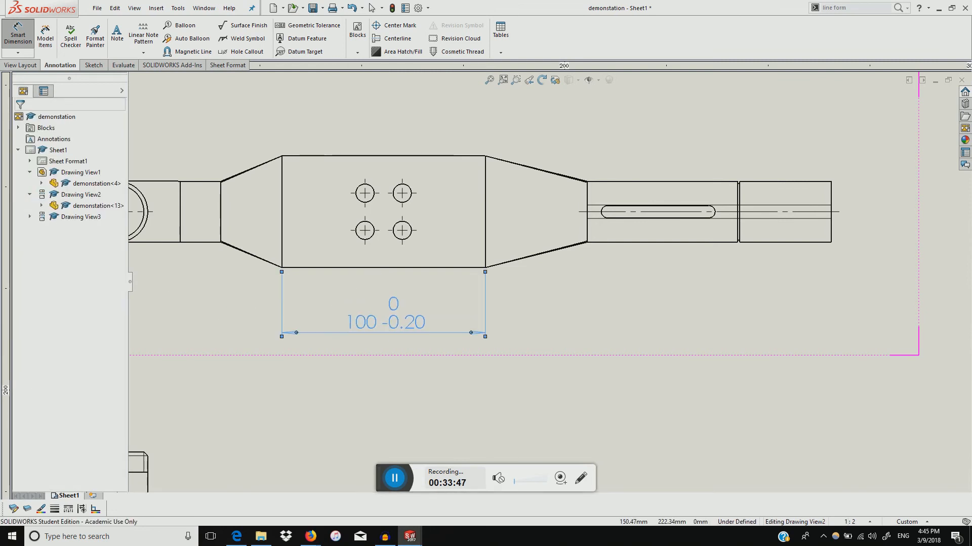
left_click(392, 296)
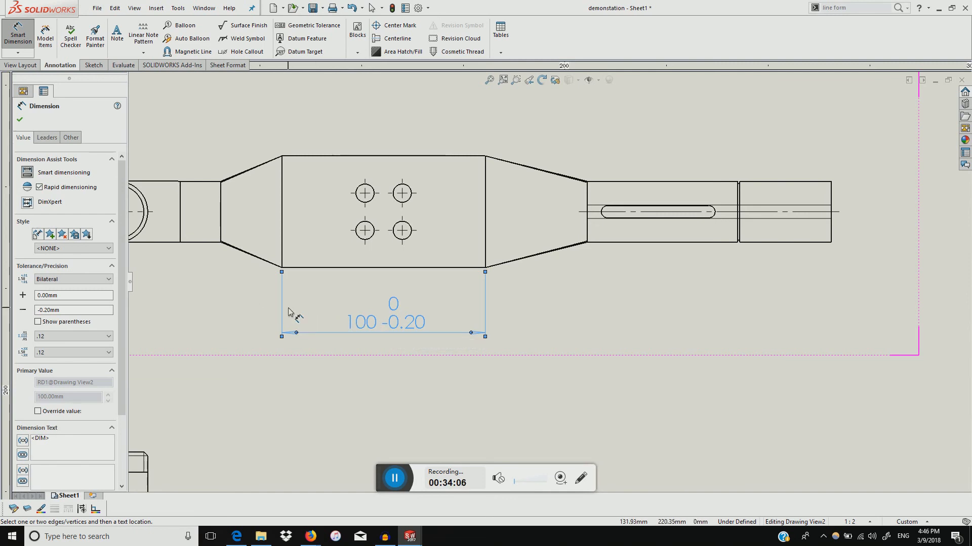
scroll(78, 374, "down", 3)
scroll(70, 301, "up", 3)
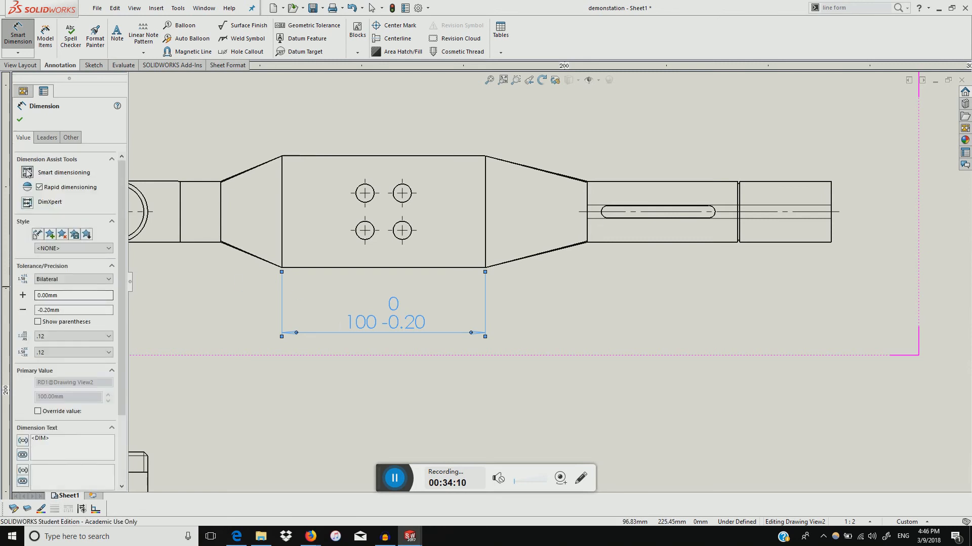
left_click(19, 119)
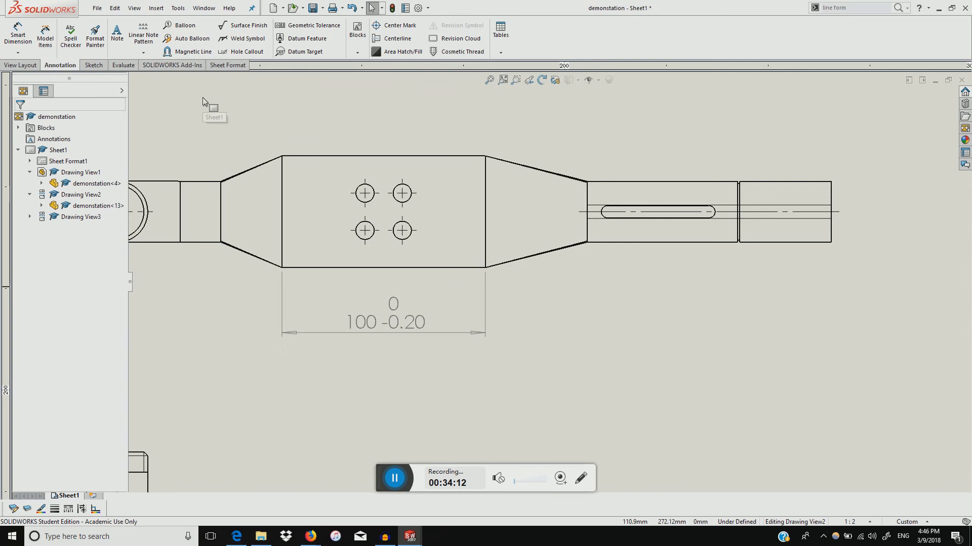
Set the document's dimension trailing zeroes to Show, keeping leading zeroes at Standard
left_click(418, 7)
left_click(457, 99)
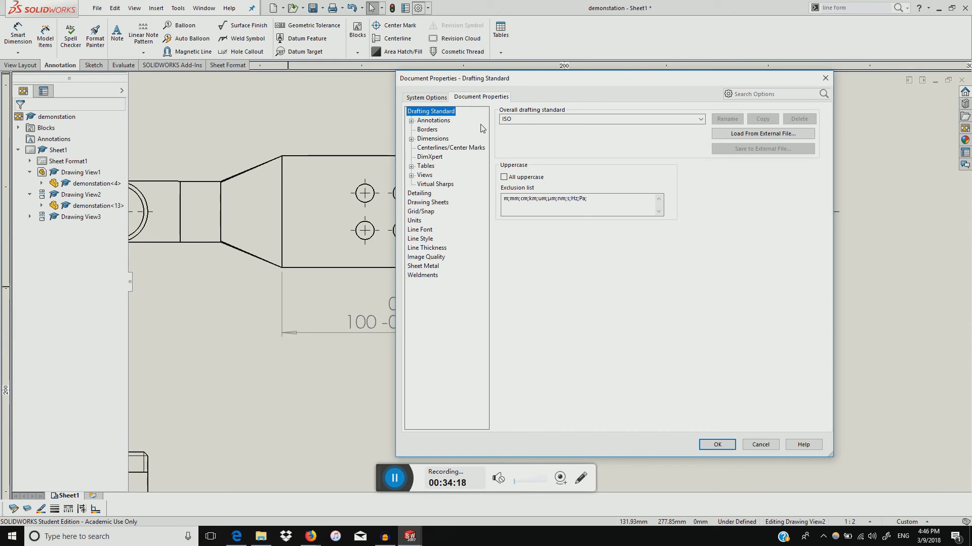
left_click(433, 120)
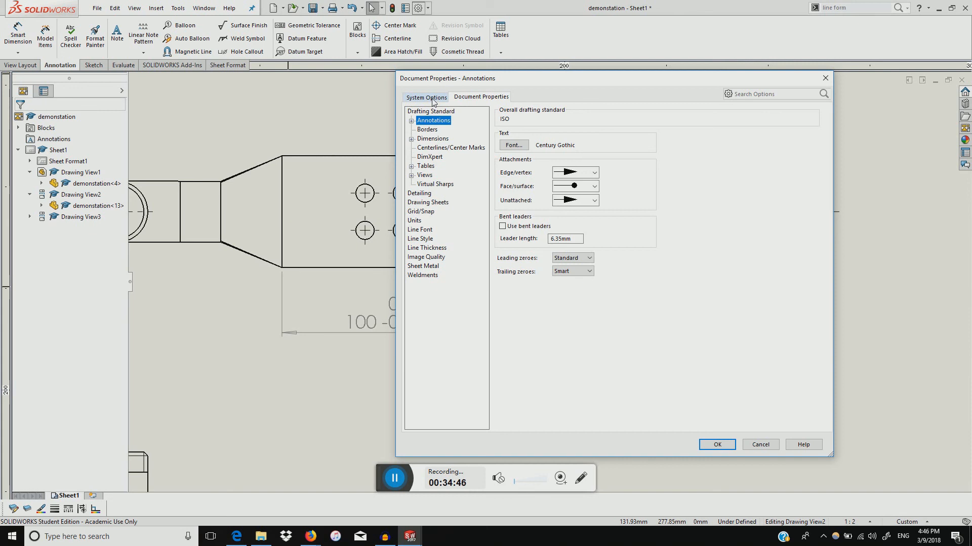
left_click(432, 139)
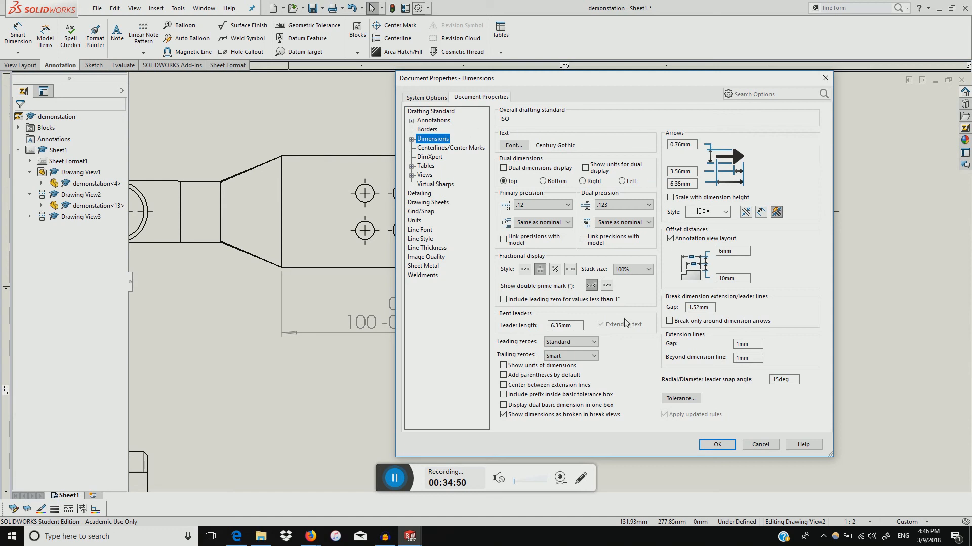
left_click(562, 344)
left_click(579, 346)
left_click(582, 357)
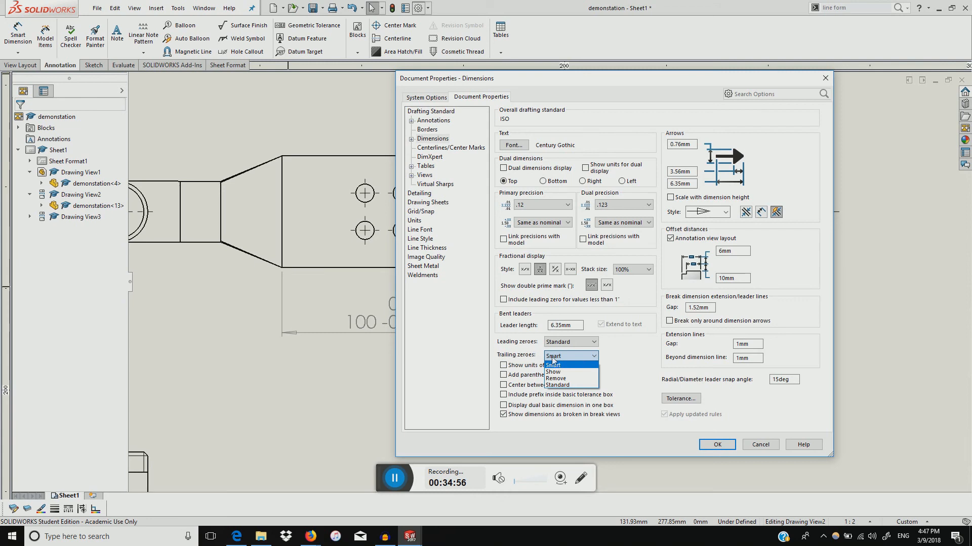
left_click(564, 373)
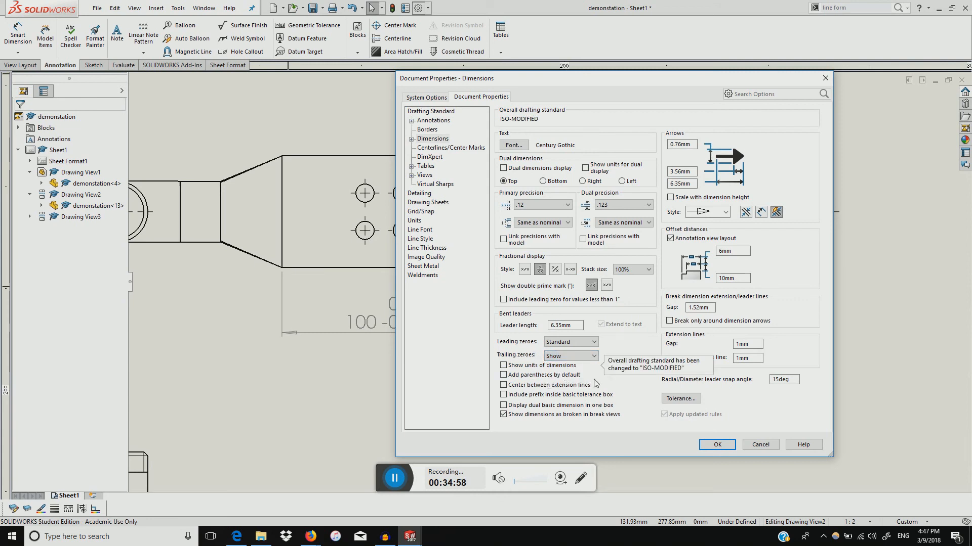
left_click(718, 446)
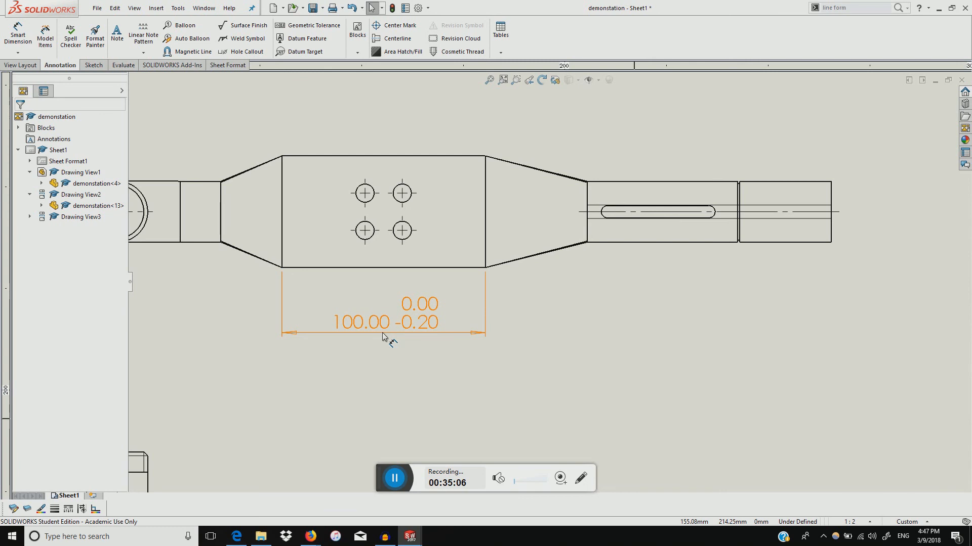
scroll(395, 336, "up", 1)
scroll(408, 323, "down", 1)
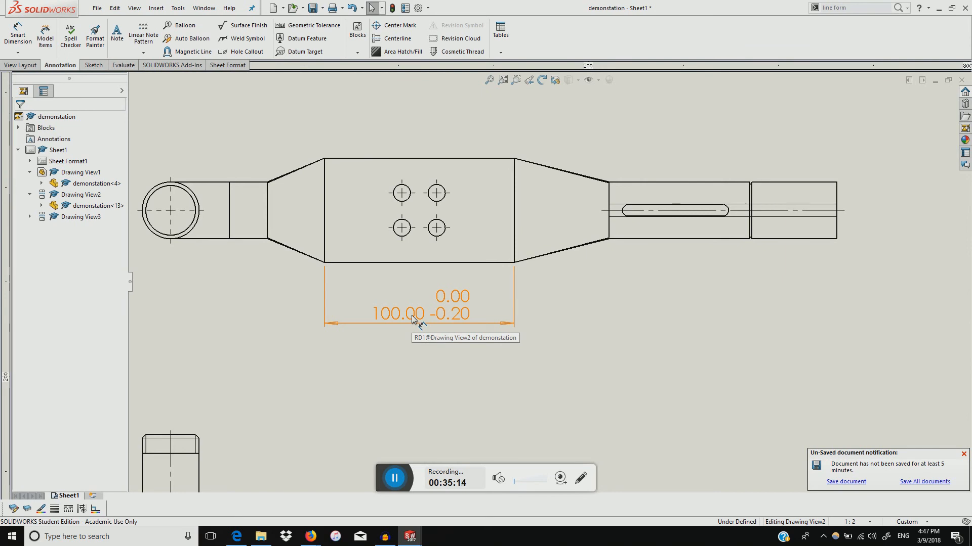
scroll(413, 318, "down", 5)
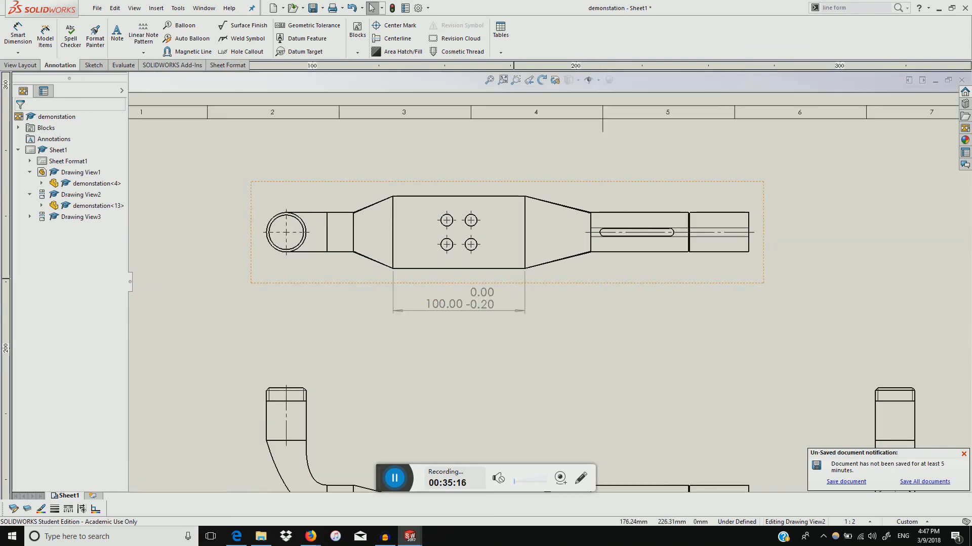
scroll(475, 192, "up", 4)
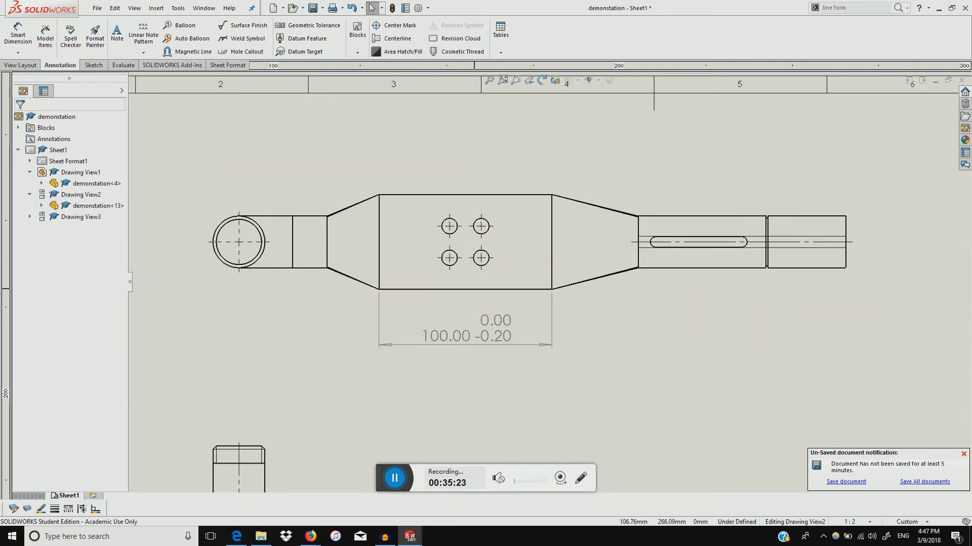
left_click(94, 65)
left_click(296, 37)
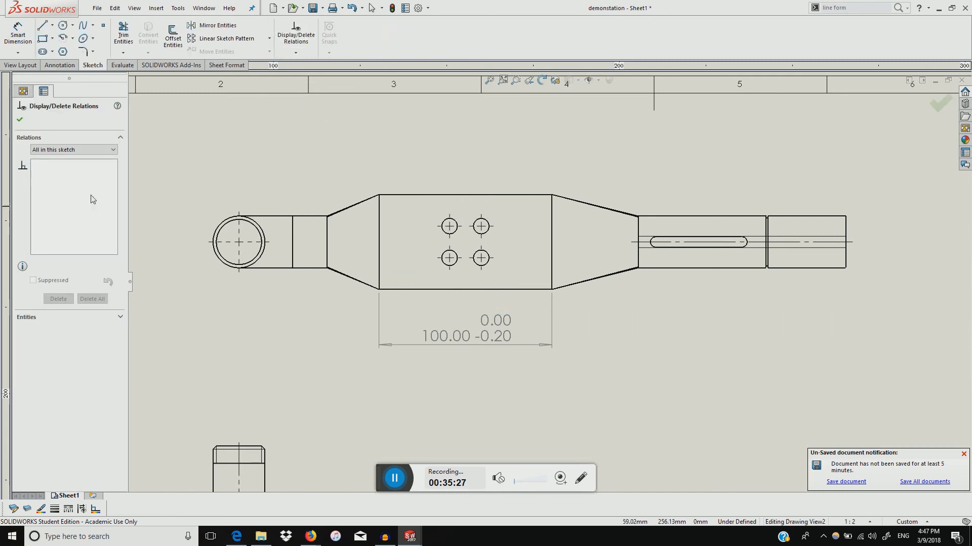
left_click(20, 120)
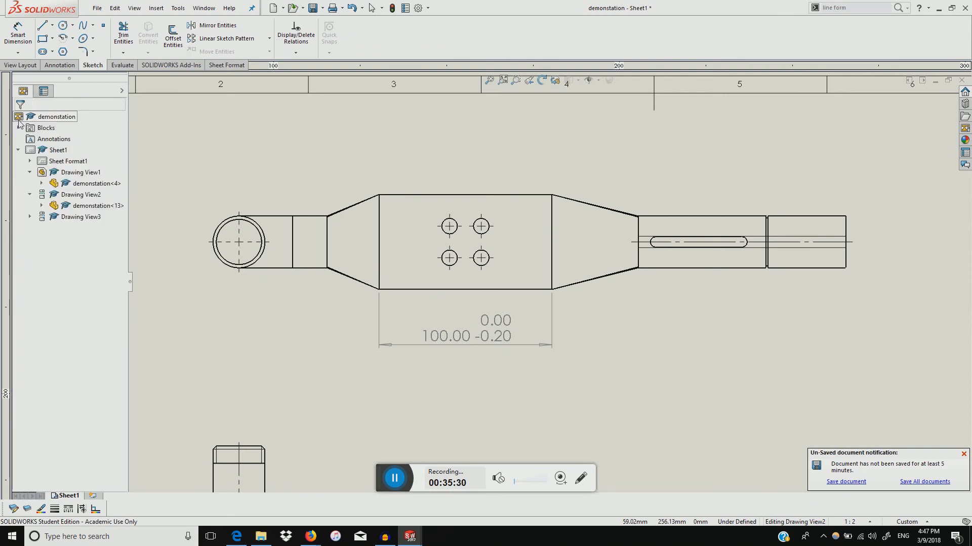
Attach datum feature A to the upper edge of the central block in the top view, with its label above the edge
left_click(60, 64)
left_click(314, 39)
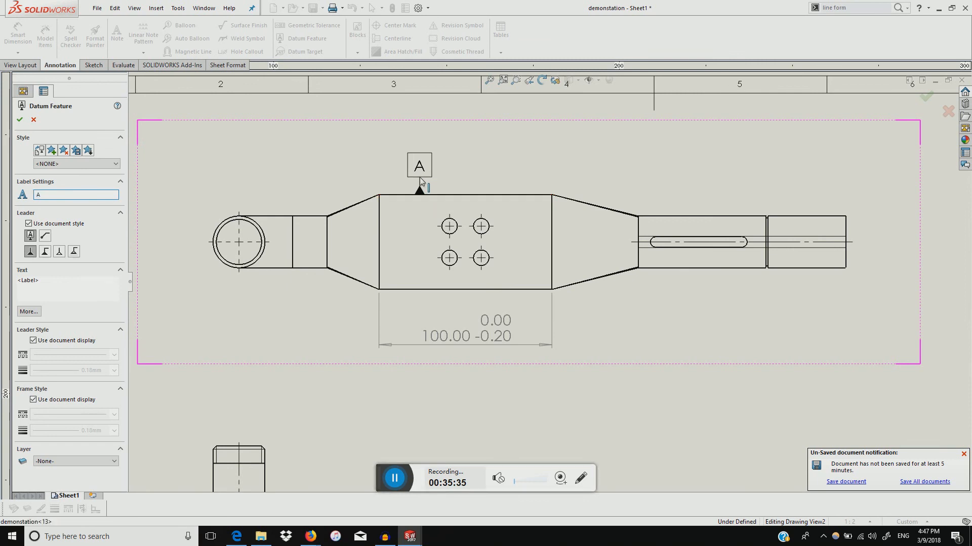
left_click(450, 172)
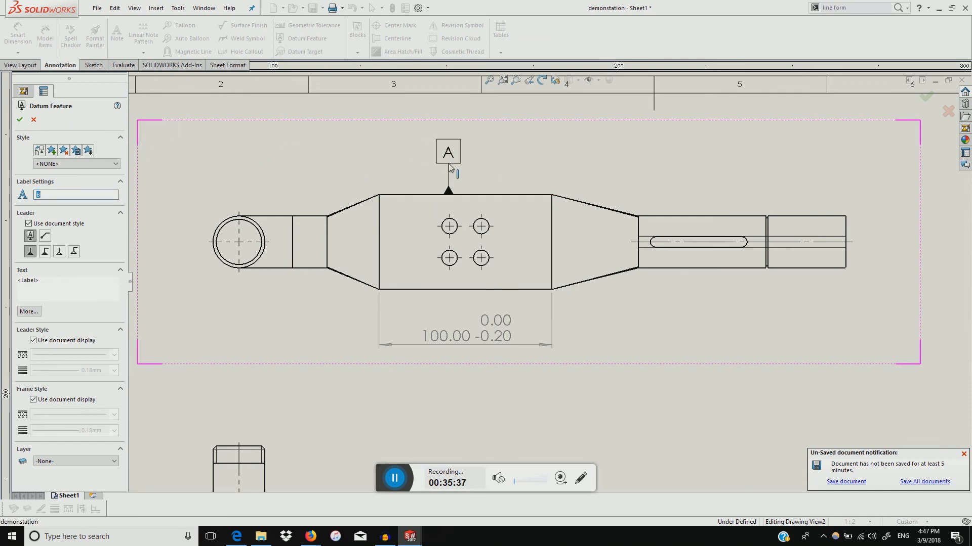
left_click(20, 120)
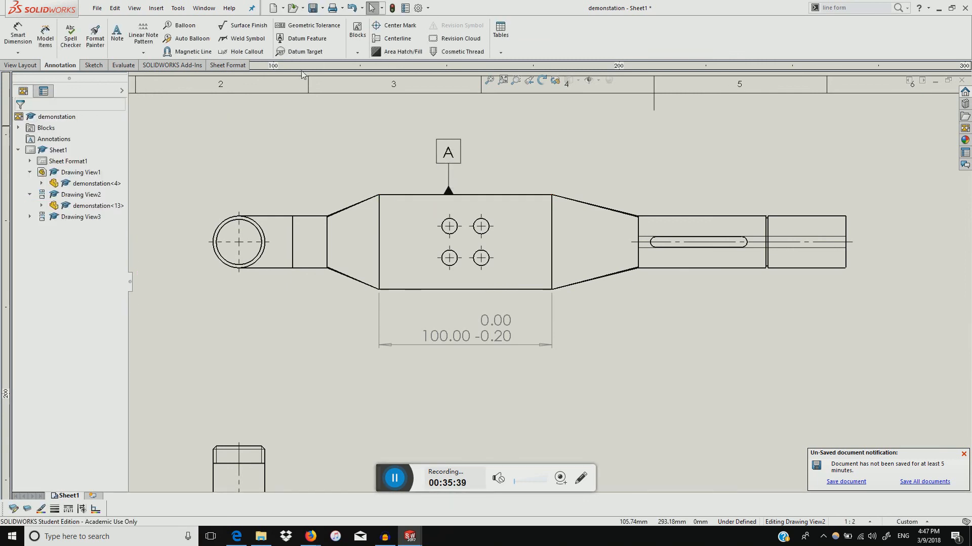
Create a parallelism geometric tolerance of 0.03 referenced to datum A
left_click(320, 31)
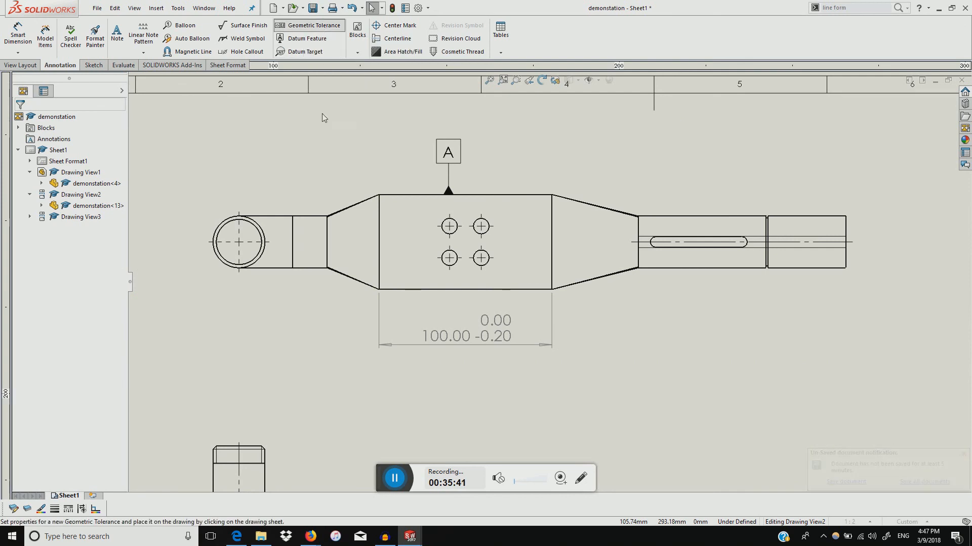
left_click(159, 246)
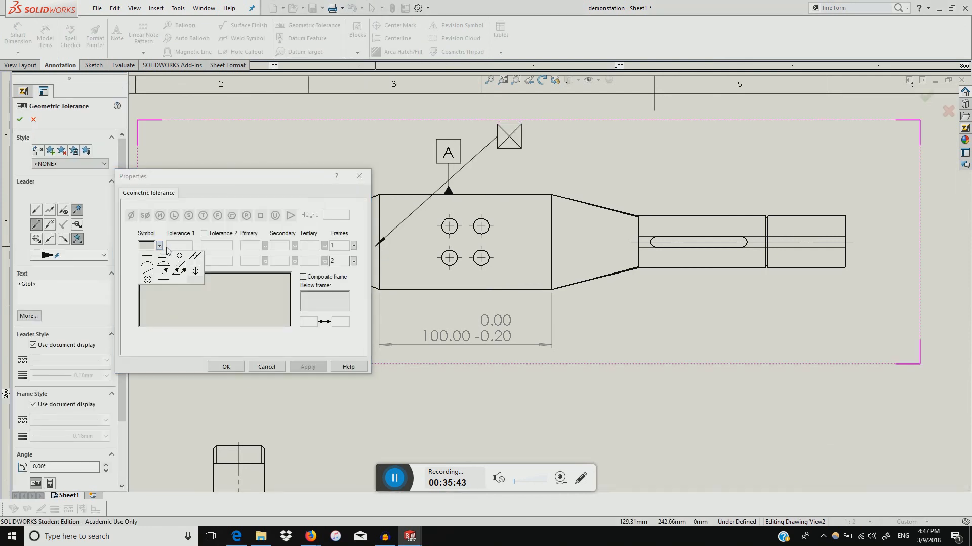
left_click(180, 264)
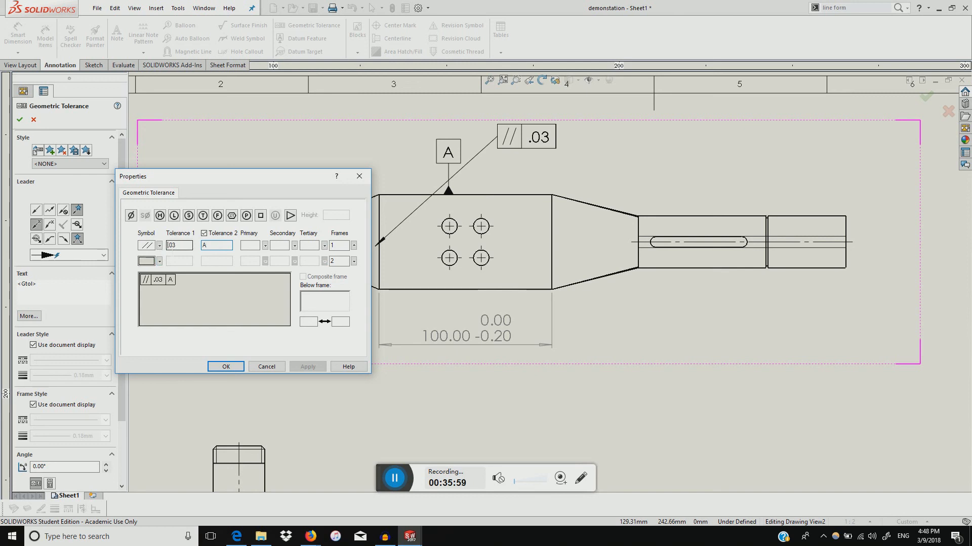
type("0")
left_click(226, 367)
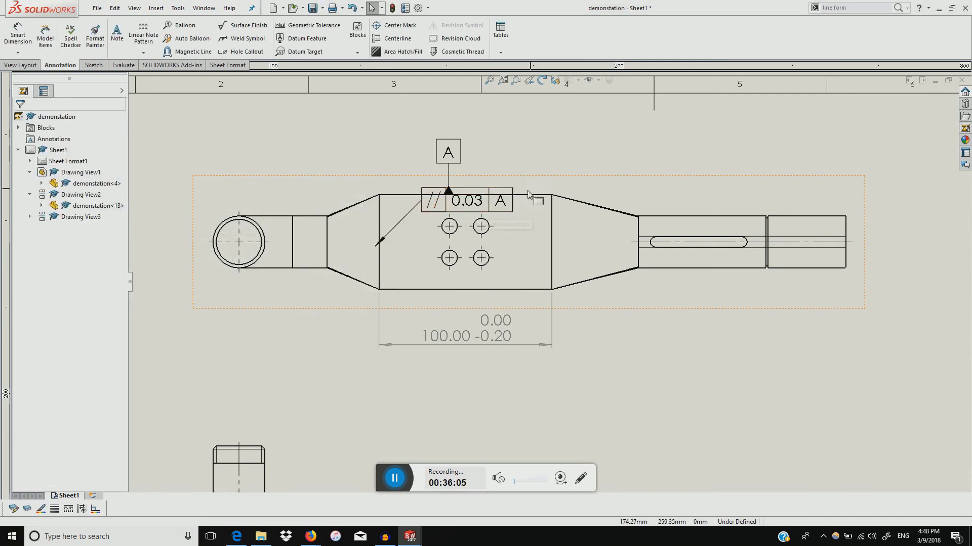
Attach the parallelism tolerance's leader to the central block's lower edge and place its frame beside the 100.00 length dimension
left_click_drag(505, 194, 695, 364)
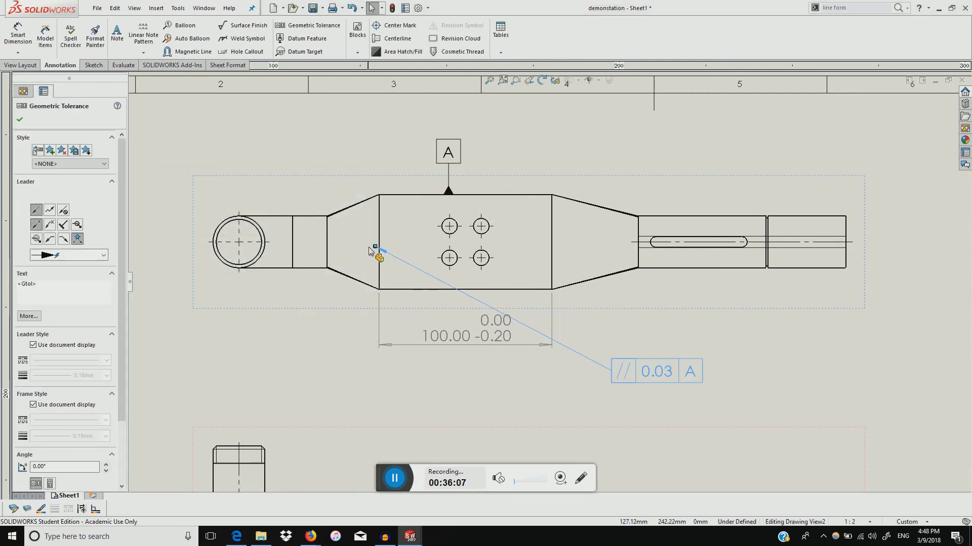
left_click_drag(375, 247, 522, 290)
left_click_drag(689, 360, 658, 324)
left_click(736, 346)
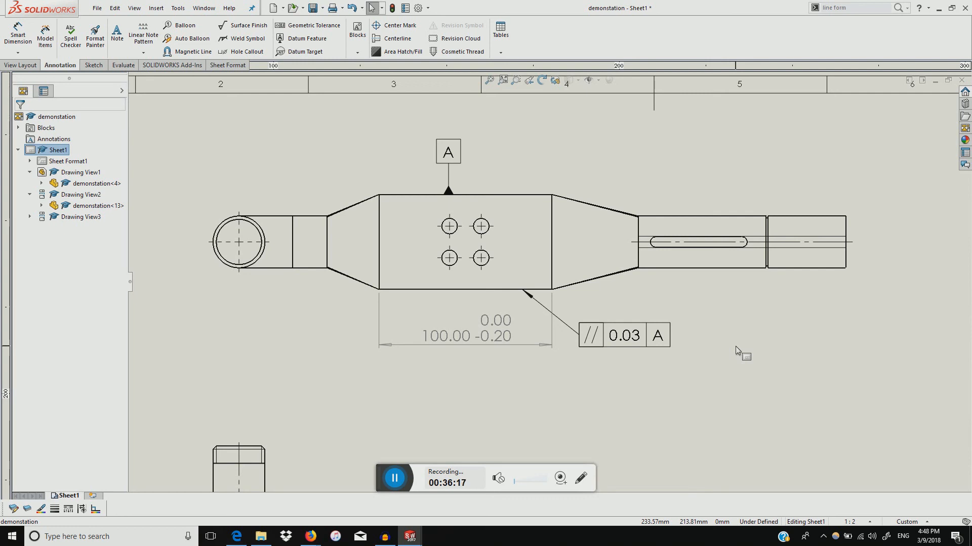
Start a broken-out section in the front view with a closed spline around the keyway area of the cylindrical shaft
scroll(693, 338, "up", 5)
scroll(619, 396, "down", 6)
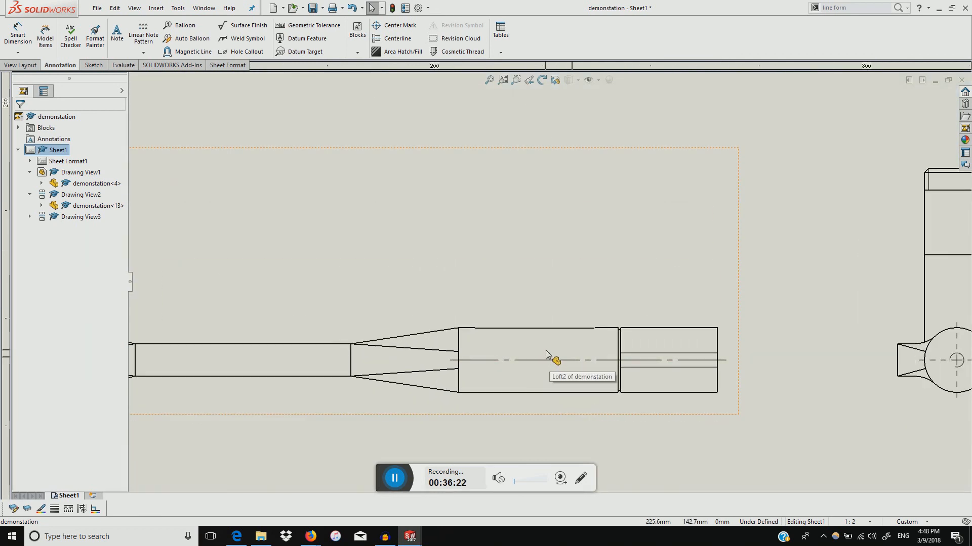
left_click(548, 360)
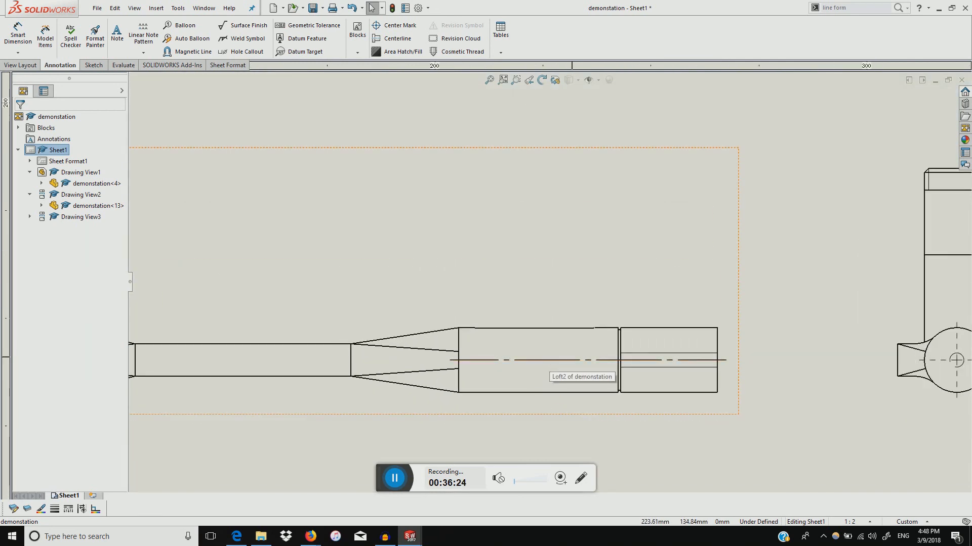
left_click(20, 65)
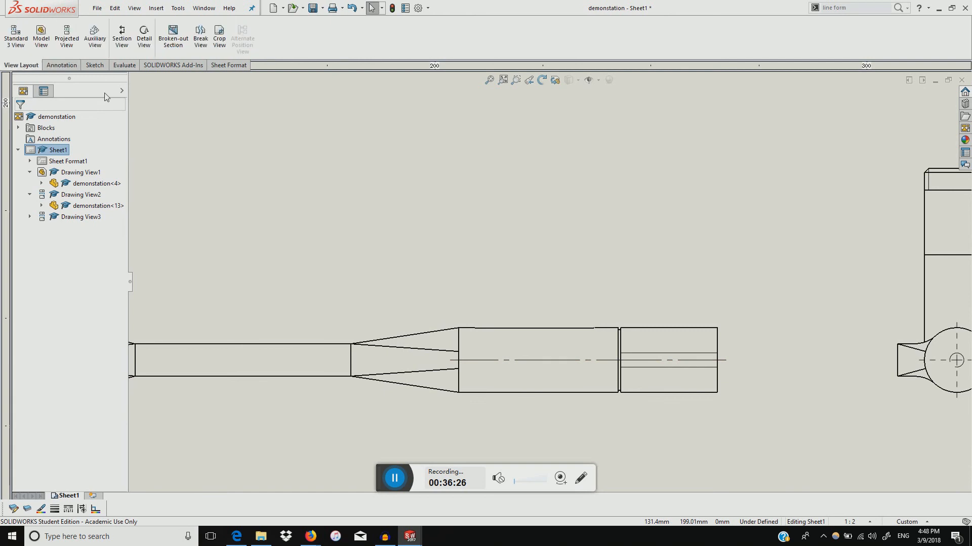
scroll(506, 228, "up", 3)
key("f")
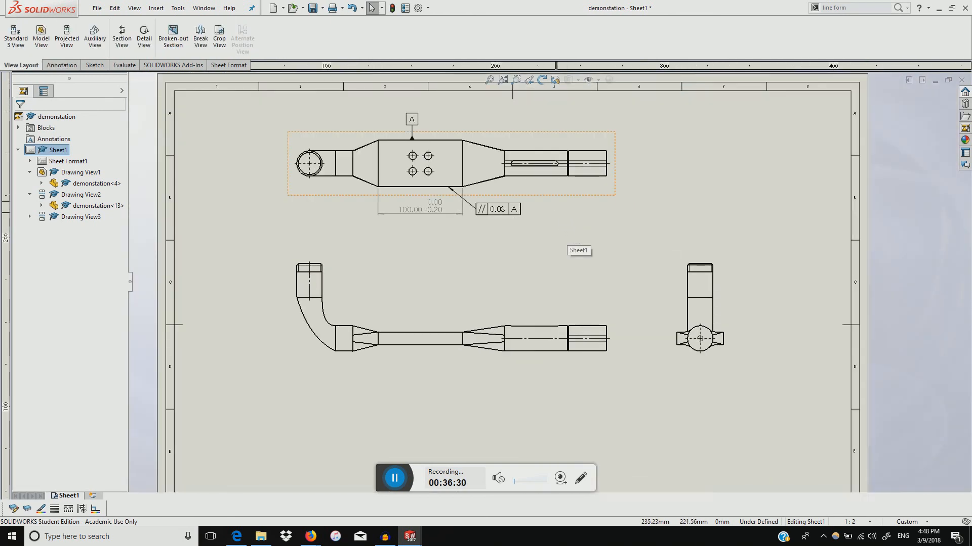
scroll(554, 291, "down", 2)
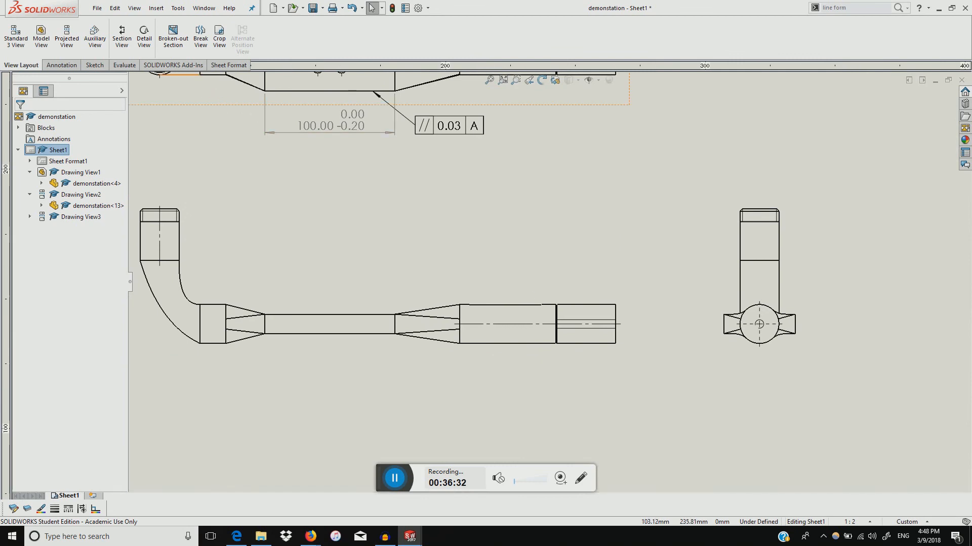
left_click(177, 43)
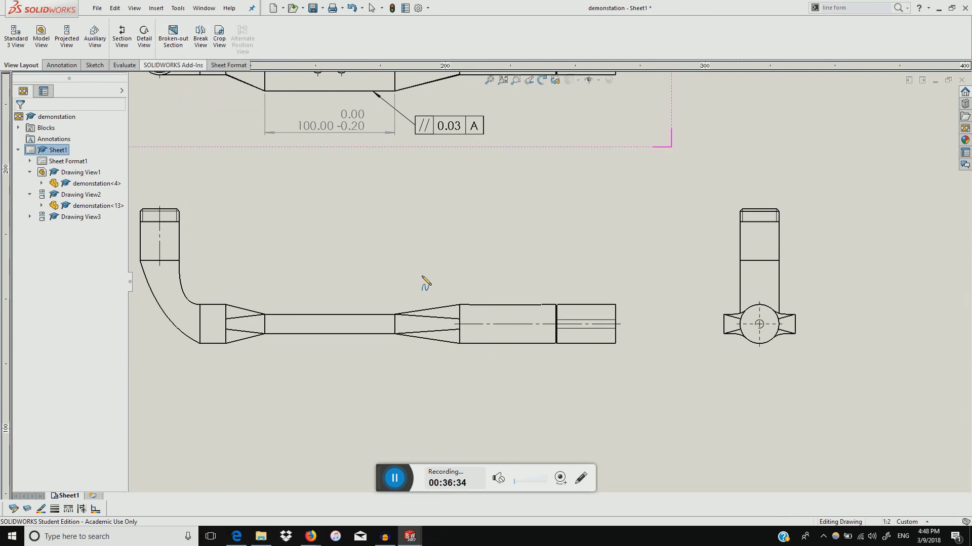
scroll(532, 311, "down", 3)
left_click(489, 248)
left_click(584, 277)
left_click(381, 317)
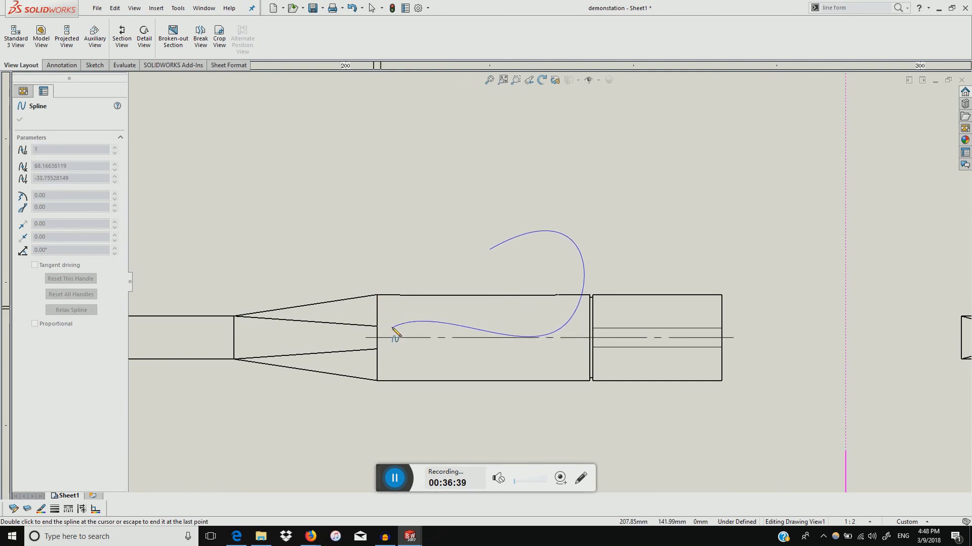
left_click(490, 249)
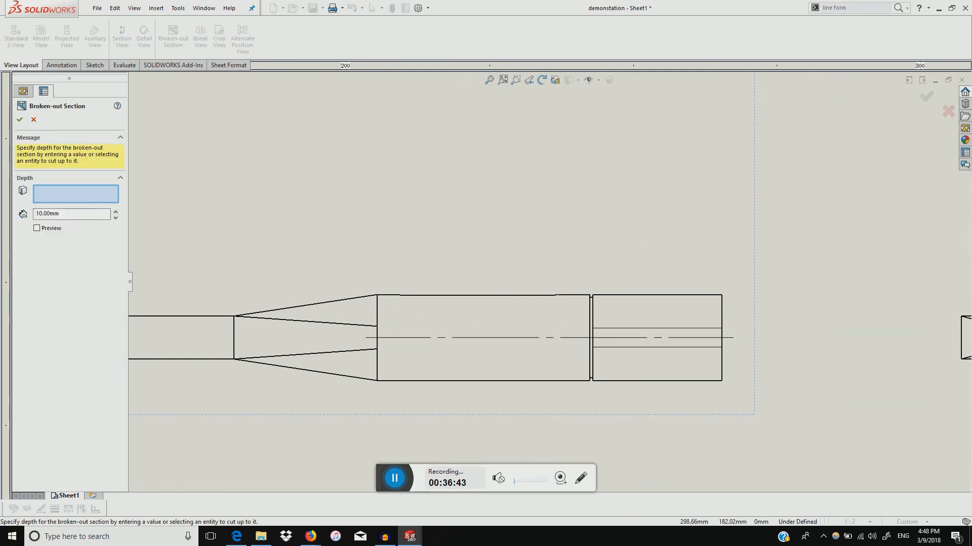
Turn on the preview for the broken-out section and set its depth to 25 mm
scroll(530, 232, "up", 6)
scroll(531, 160, "down", 3)
scroll(557, 135, "up", 1)
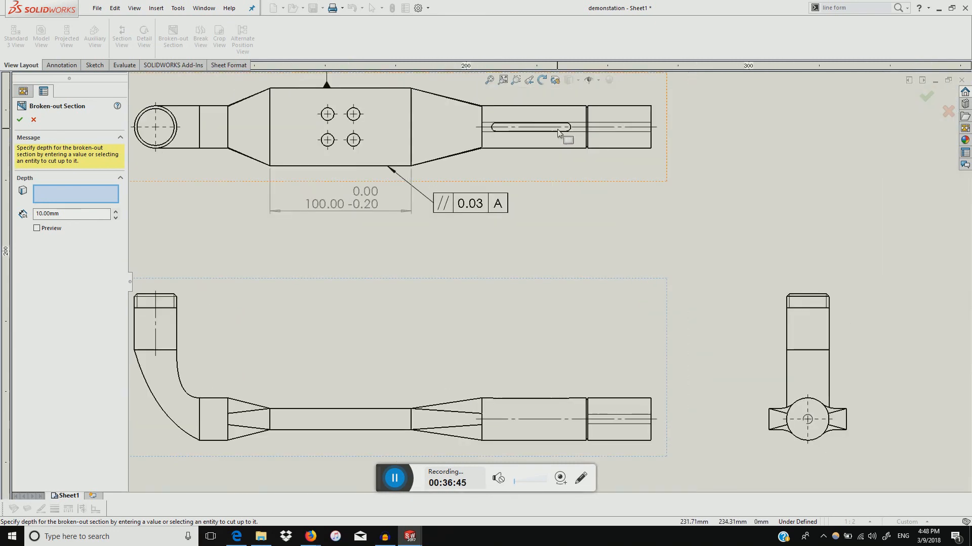
scroll(557, 139, "down", 2)
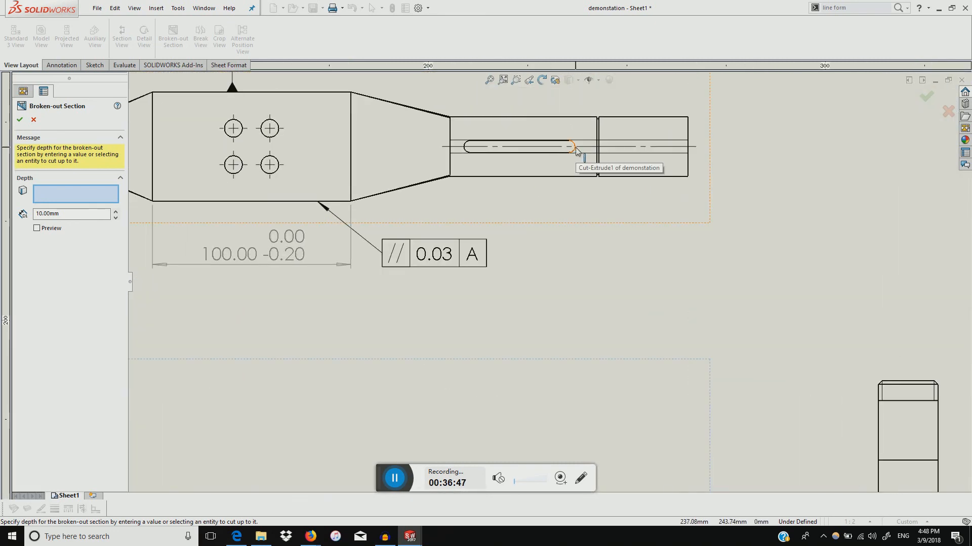
scroll(579, 152, "down", 3)
left_click(560, 199)
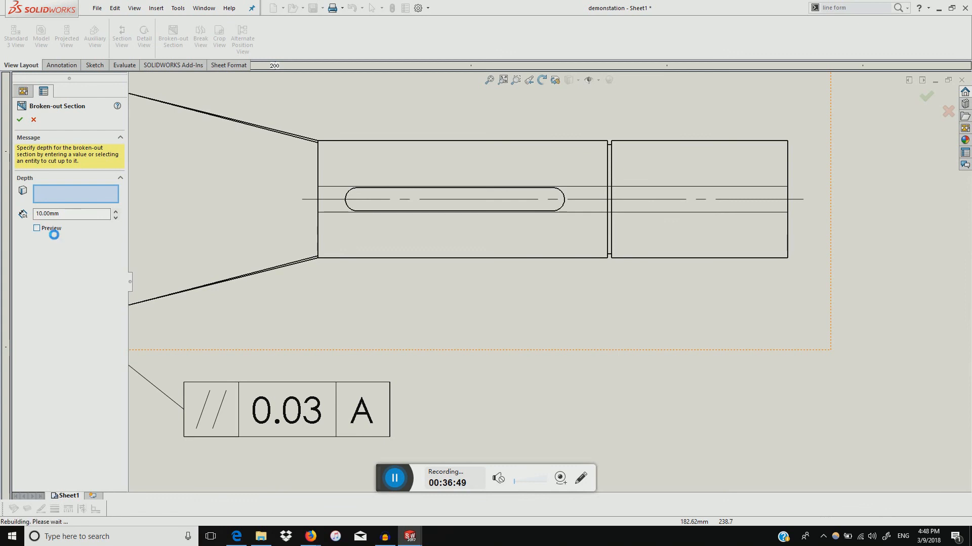
scroll(546, 284, "up", 2)
scroll(477, 371, "up", 2)
left_click(70, 173)
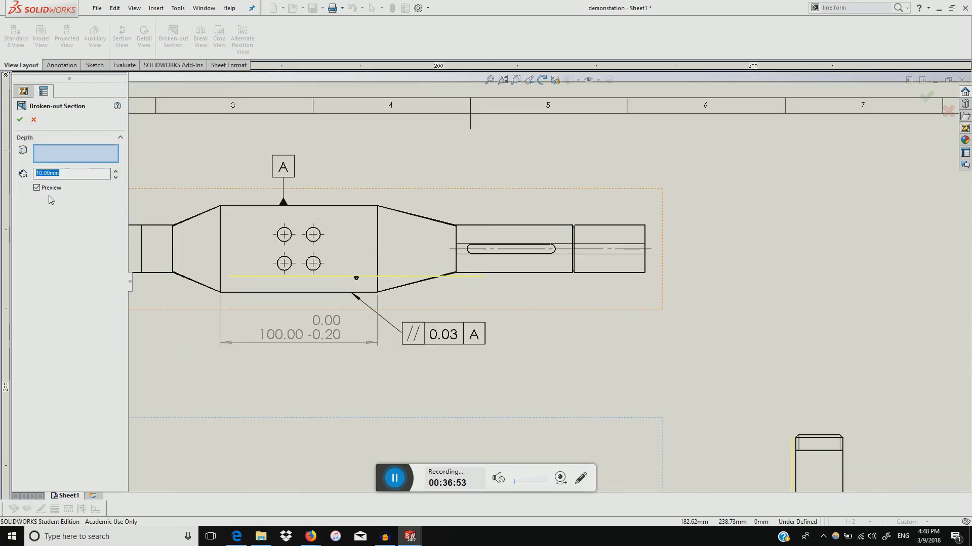
type("25")
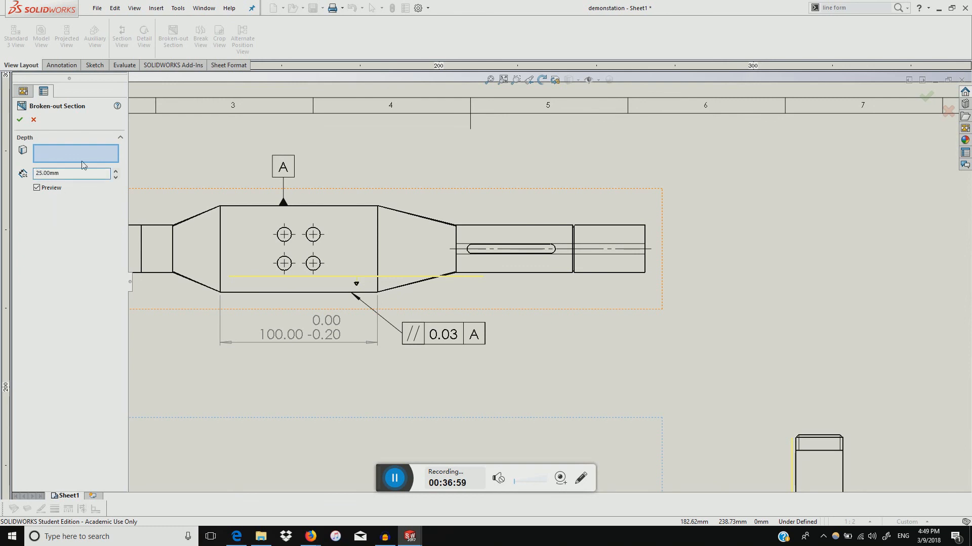
Set the broken-out section's depth to 27 mm and accept it in the front view
scroll(345, 290, "up", 5)
scroll(542, 406, "down", 4)
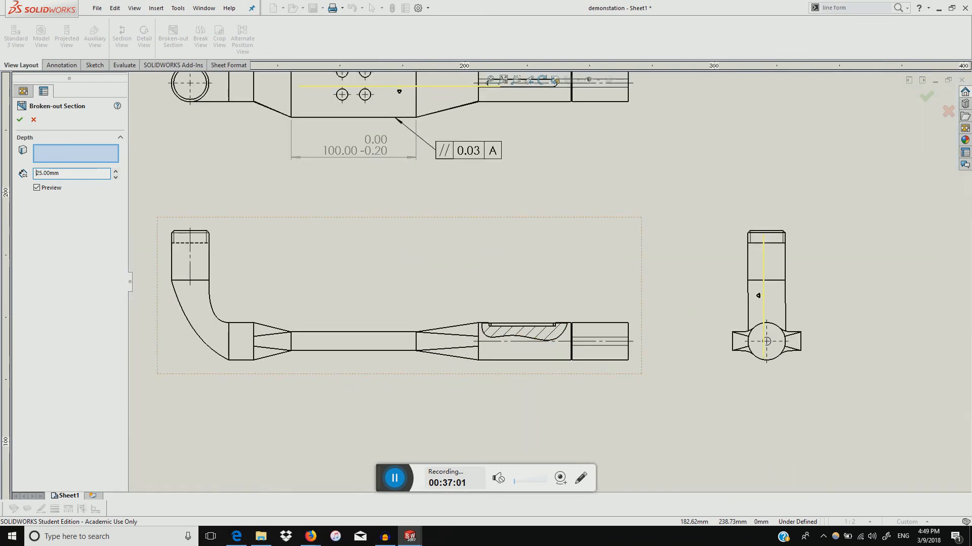
scroll(551, 251, "up", 2)
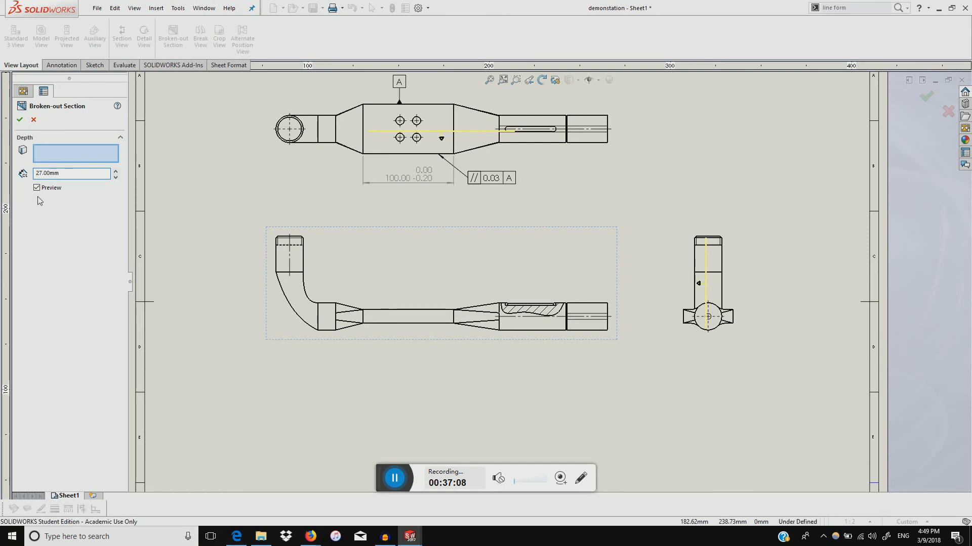
scroll(400, 188, "up", 2)
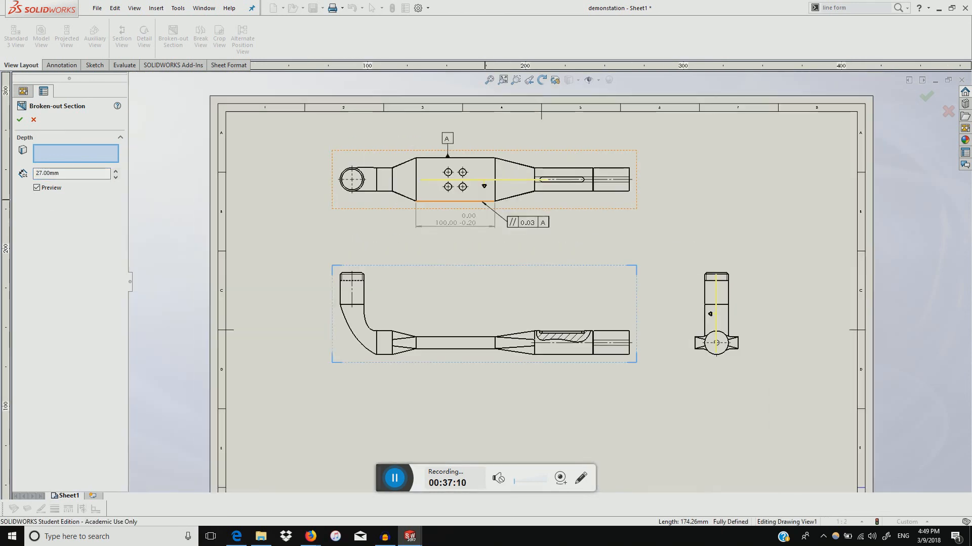
scroll(493, 198, "down", 1)
left_click(924, 99)
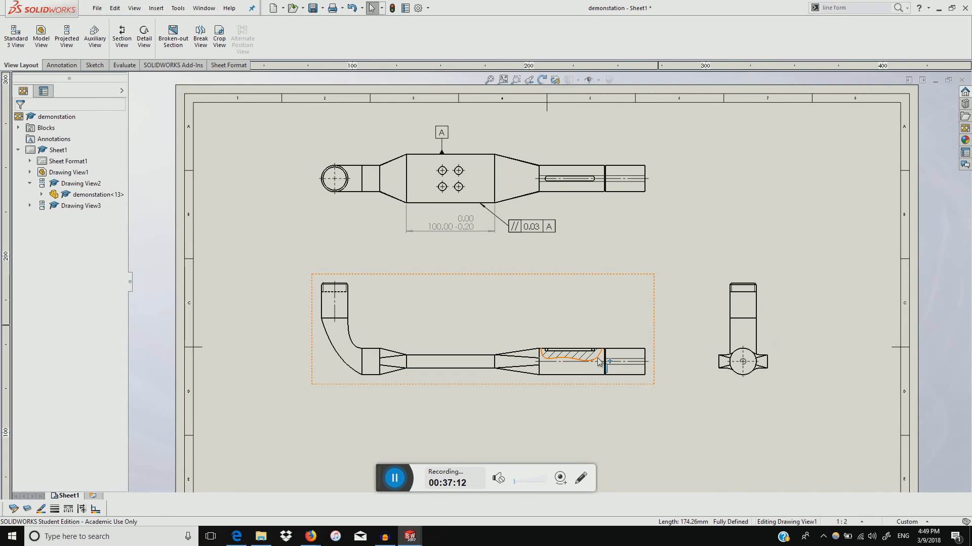
Dimension the height from the shaft's lower edge to the keyway floor in the front view, with its text beyond the shaft's end and below the arrows
scroll(600, 369, "up", 5)
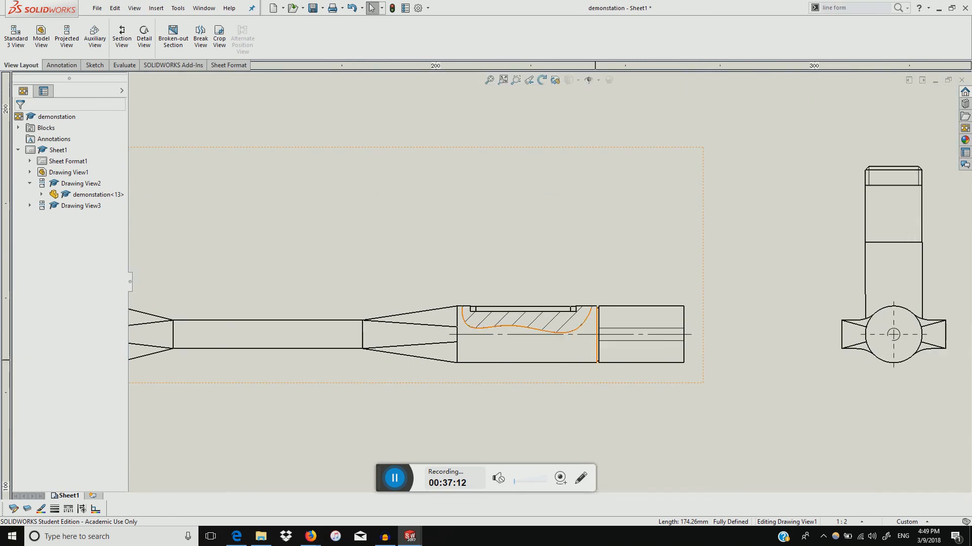
left_click(61, 65)
left_click(17, 32)
left_click(516, 307)
left_click(452, 389)
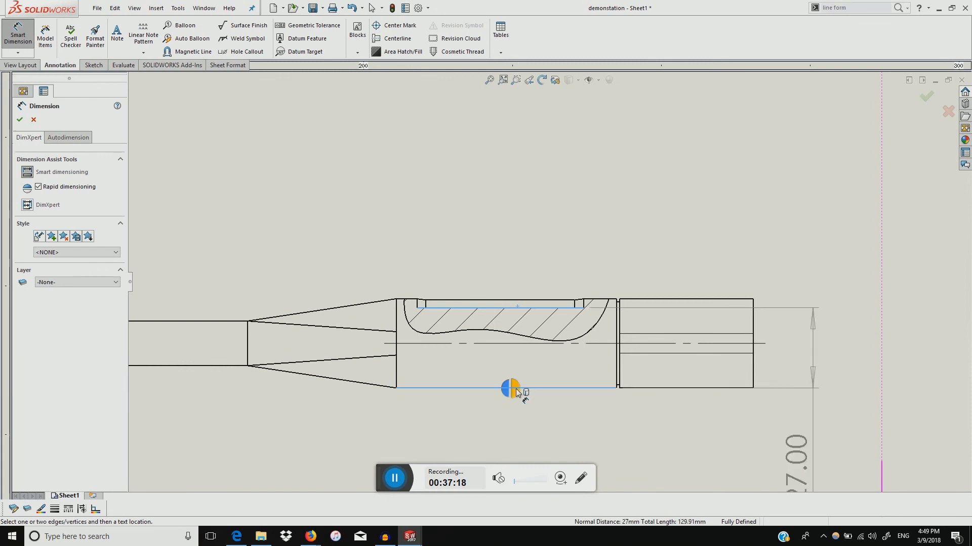
left_click(818, 399)
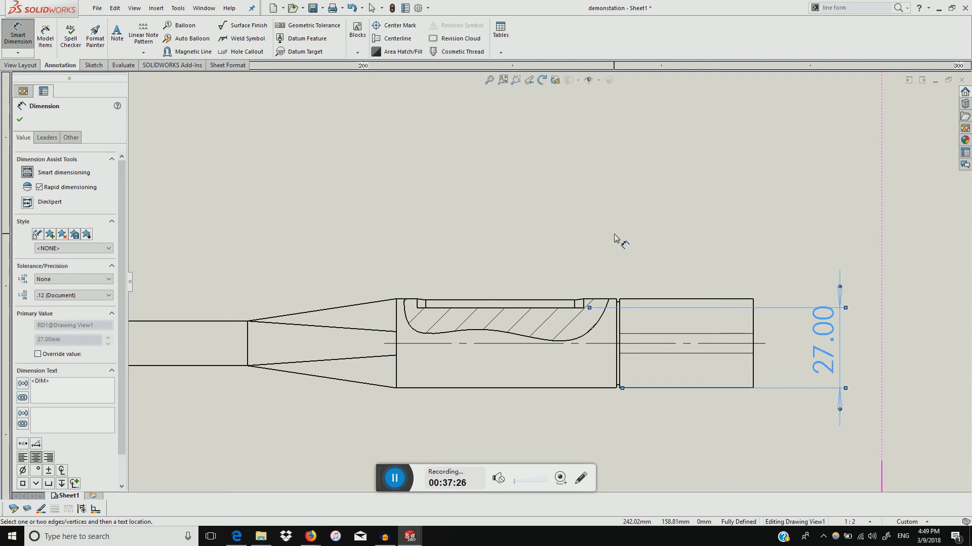
scroll(830, 231, "up", 4)
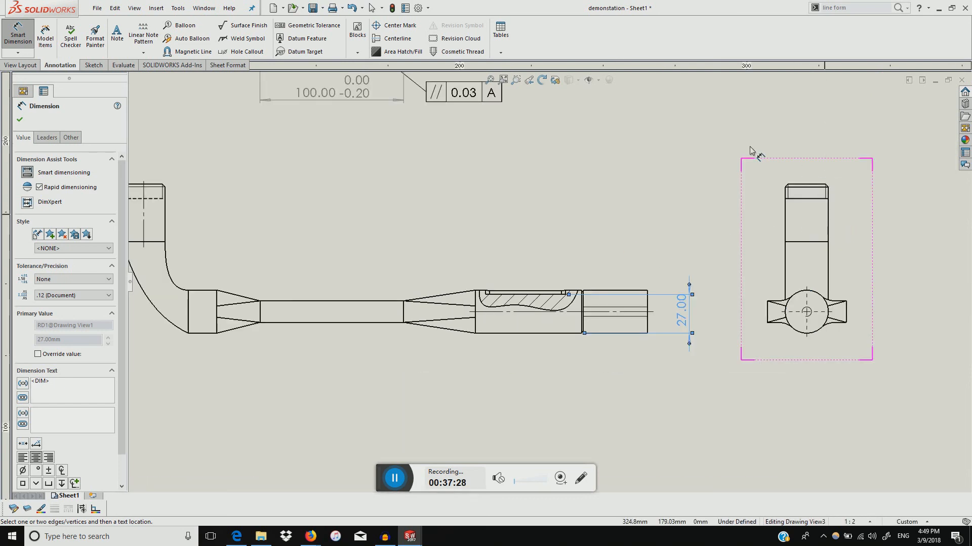
key("Escape")
scroll(764, 288, "down", 4)
left_click_drag(601, 338, 572, 408)
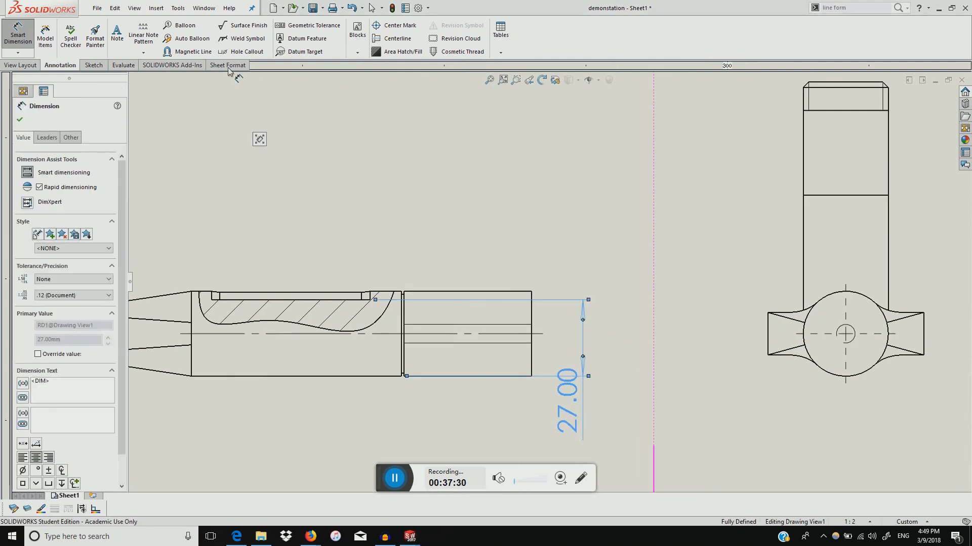
Add a chamfer dimension to the left chamfer atop the vertical arm in the front view, using its upper edge as reference and text above
left_click(18, 52)
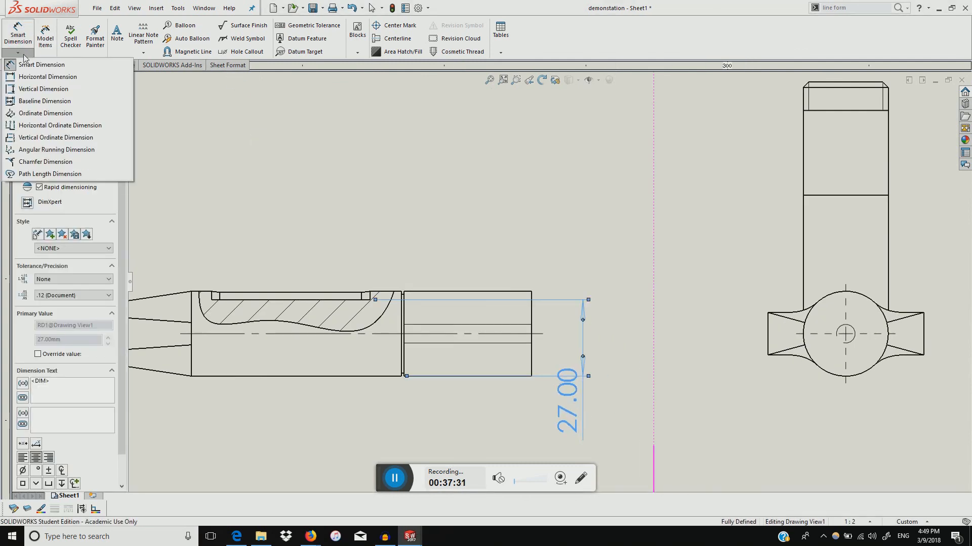
left_click(38, 162)
scroll(384, 184, "up", 5)
scroll(536, 117, "down", 3)
middle_click_drag(535, 117, 535, 184)
scroll(535, 184, "up", 1)
scroll(298, 205, "up", 2)
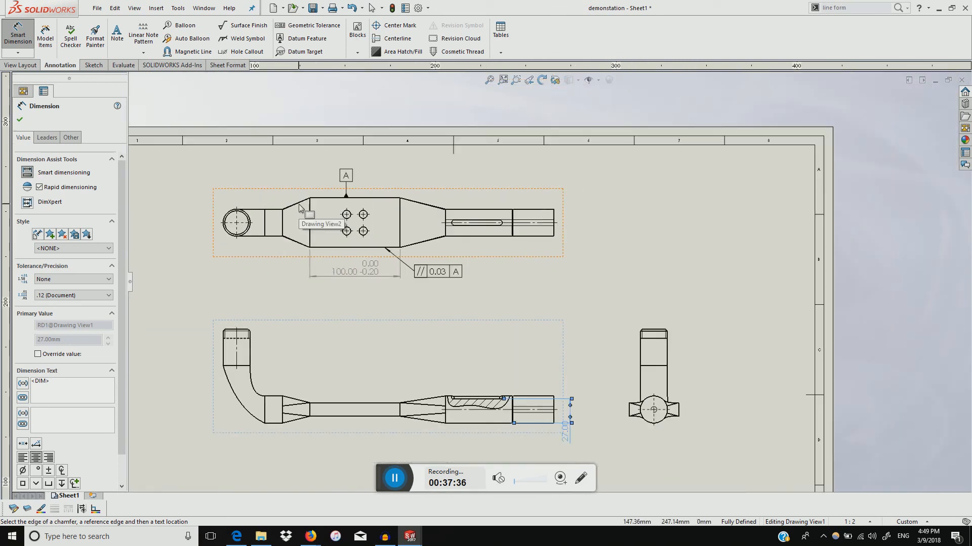
scroll(238, 334, "down", 8)
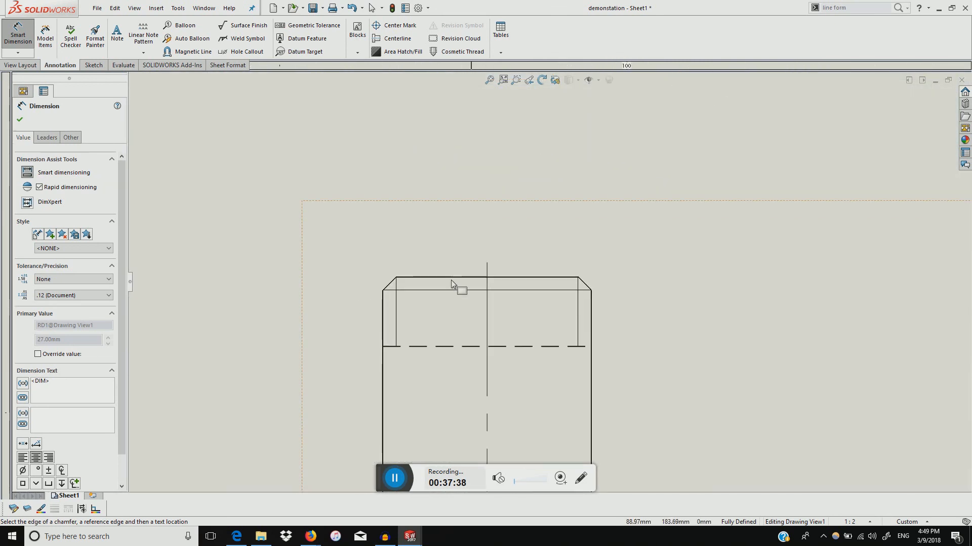
scroll(405, 283, "down", 3)
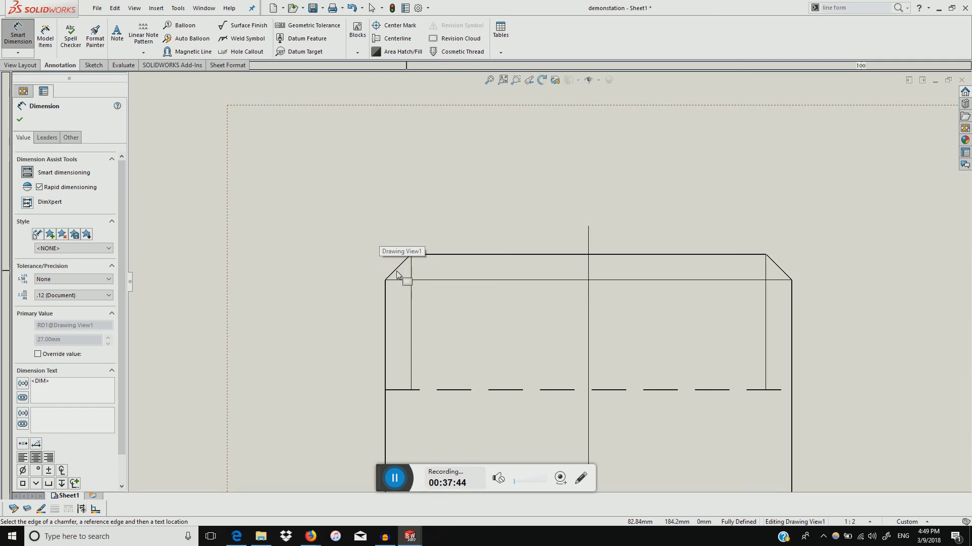
left_click(17, 53)
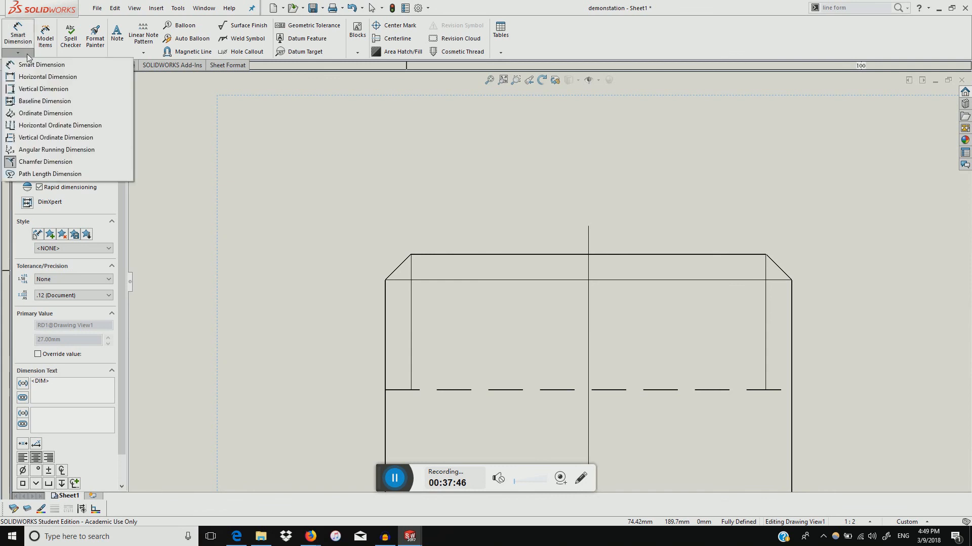
left_click(74, 164)
left_click(19, 53)
left_click(63, 162)
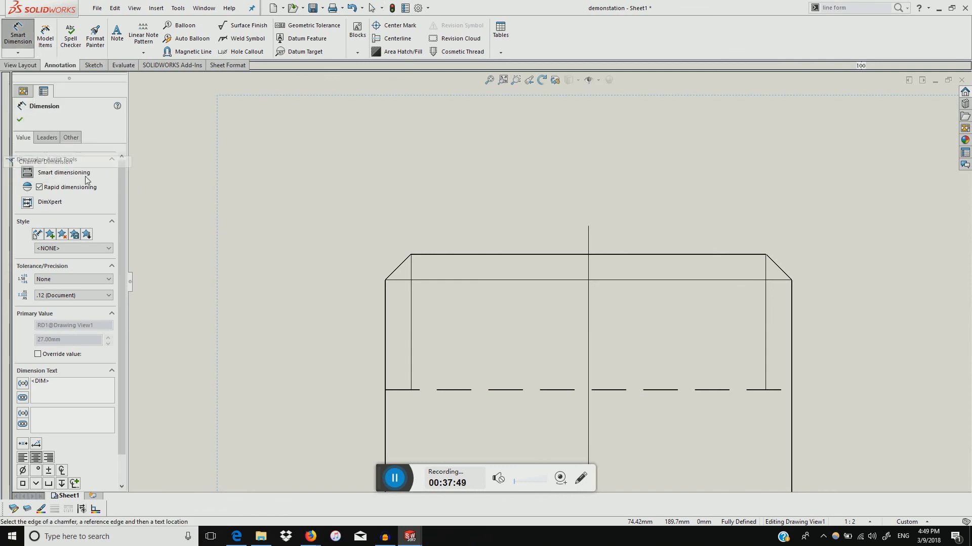
left_click(397, 272)
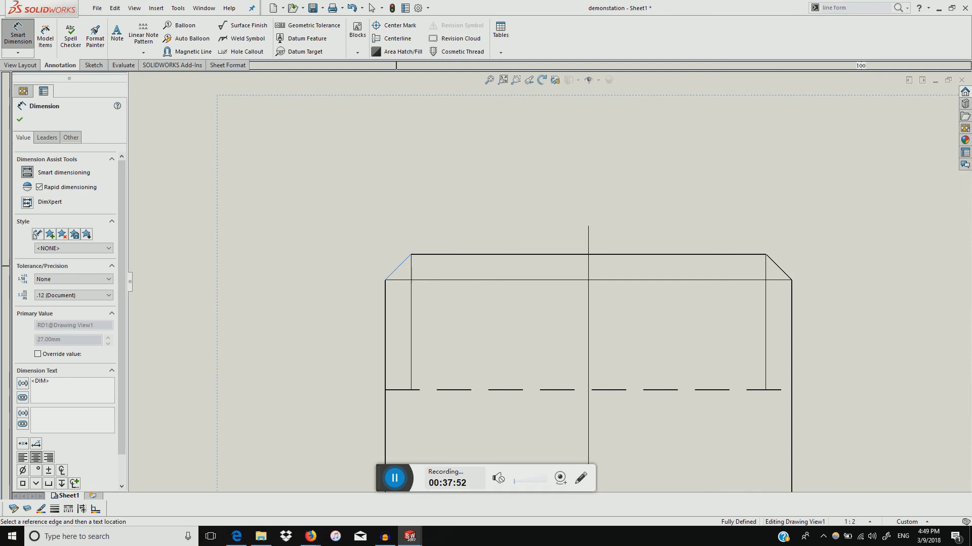
left_click(428, 259)
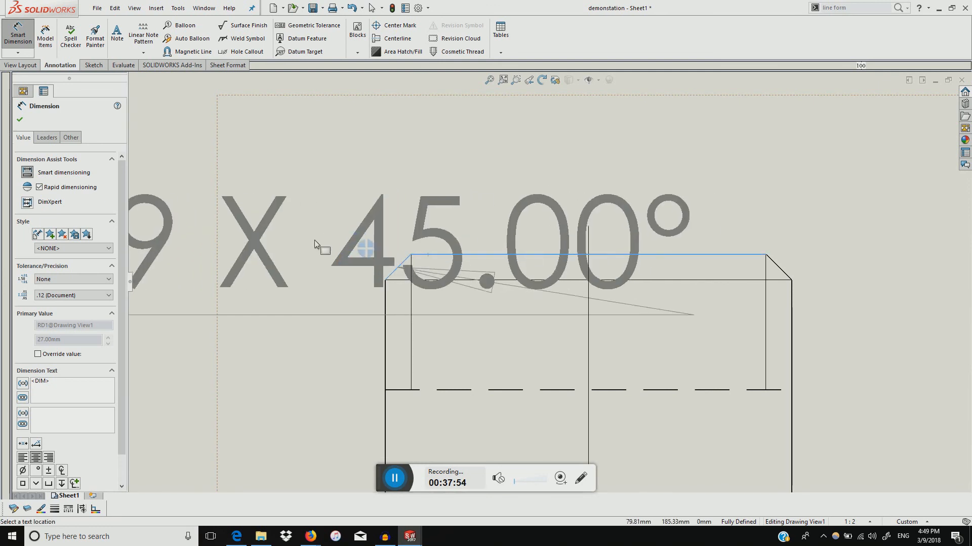
scroll(364, 202, "up", 3)
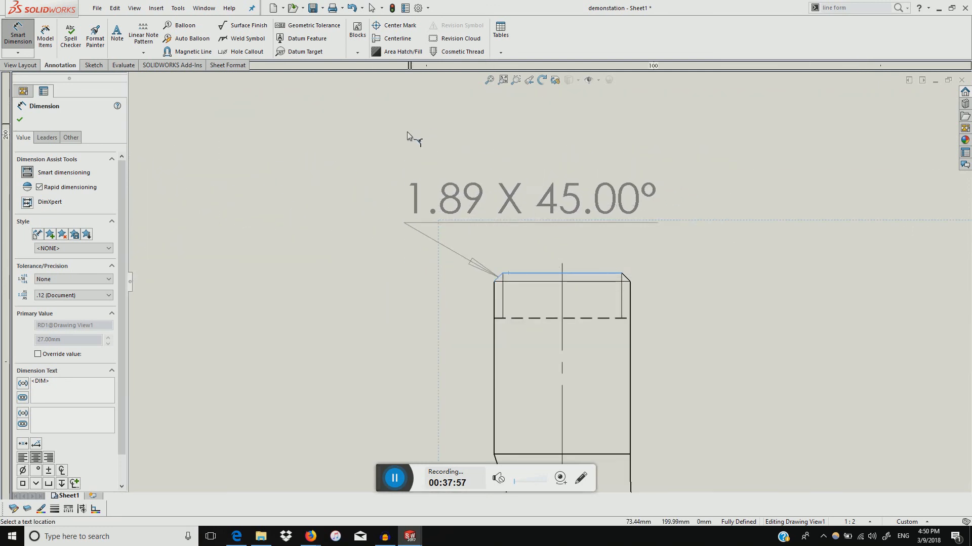
left_click(390, 126)
scroll(599, 222, "up", 2)
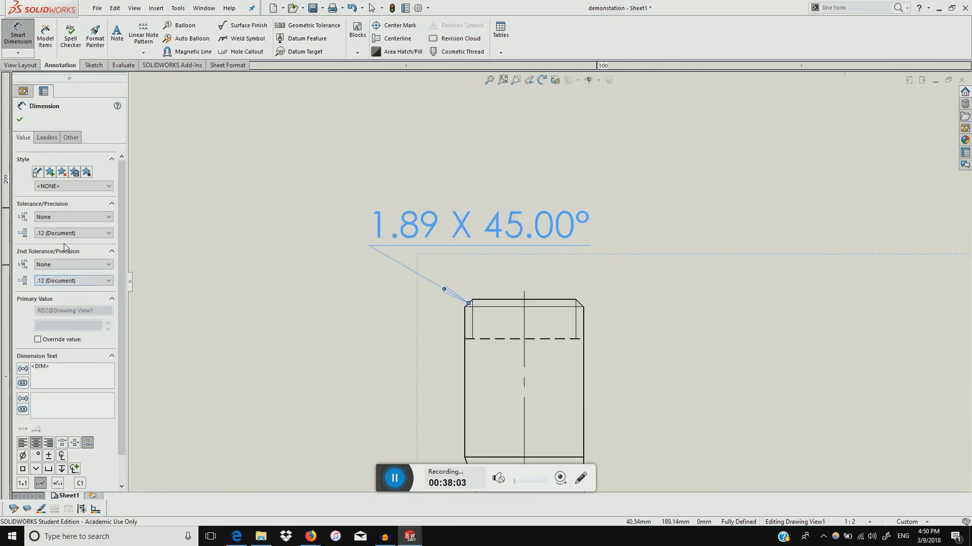
left_click(19, 119)
scroll(658, 303, "up", 4)
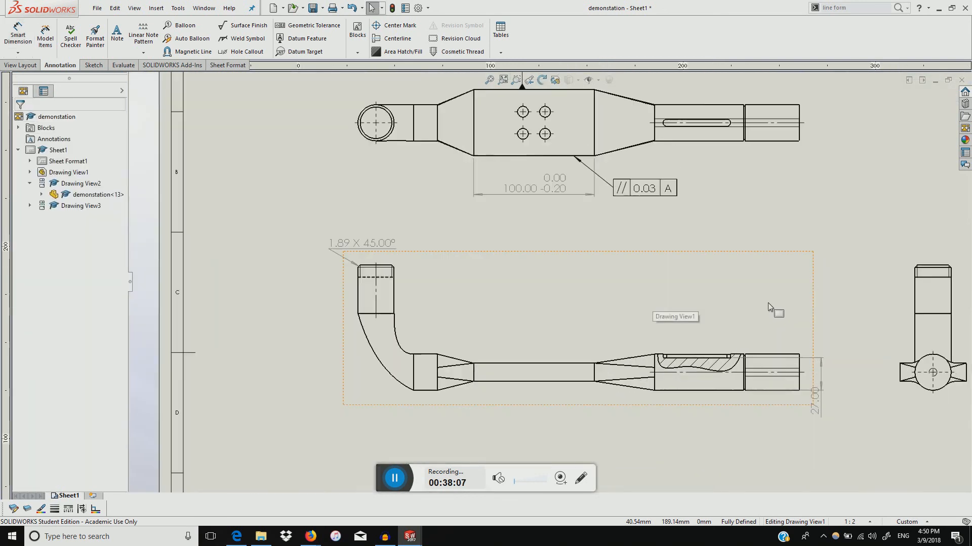
scroll(767, 302, "up", 3)
left_click(117, 36)
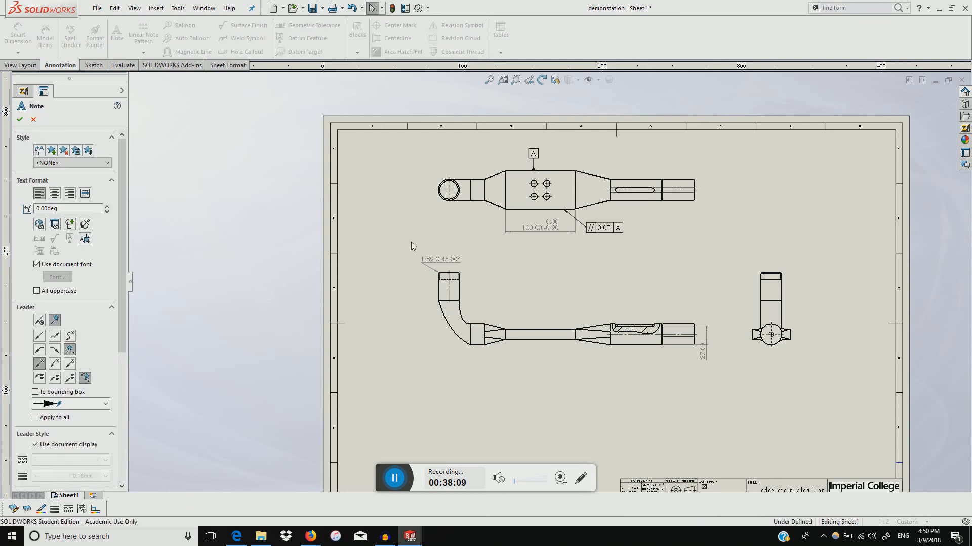
left_click(771, 198)
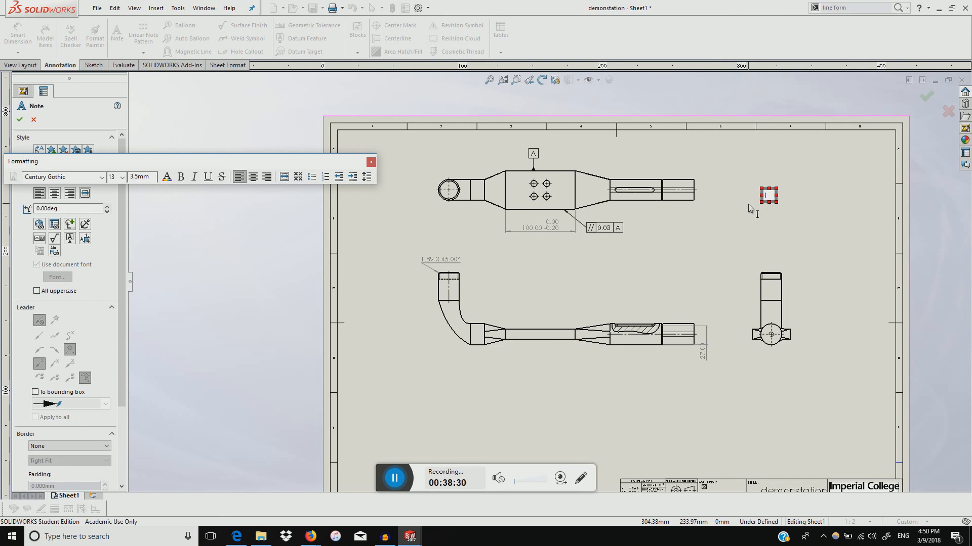
scroll(550, 163, "down", 2)
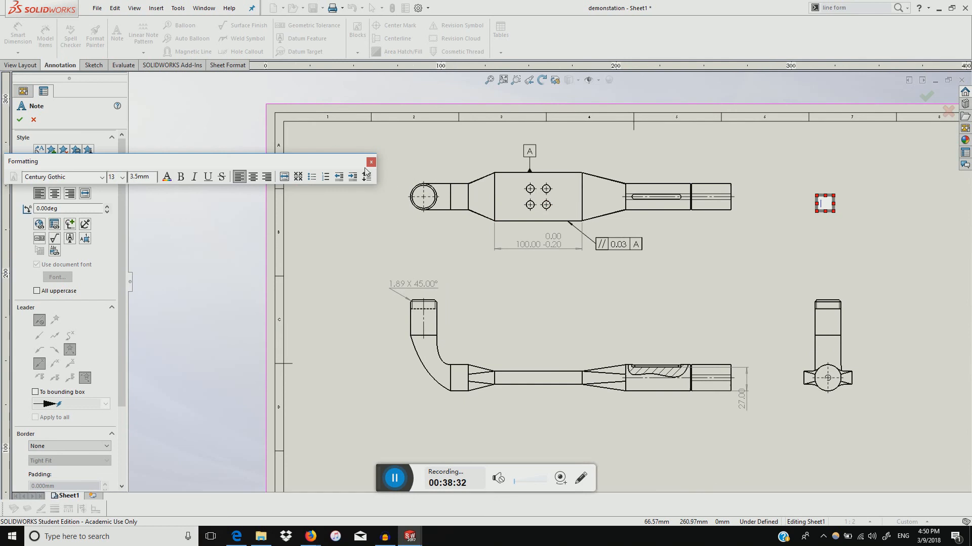
left_click(371, 163)
scroll(605, 175, "down", 3)
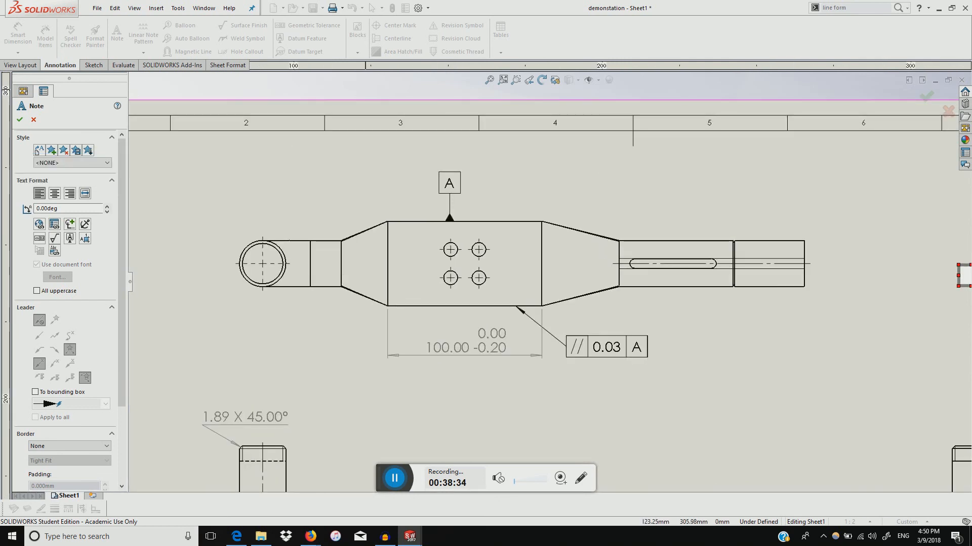
left_click(948, 112)
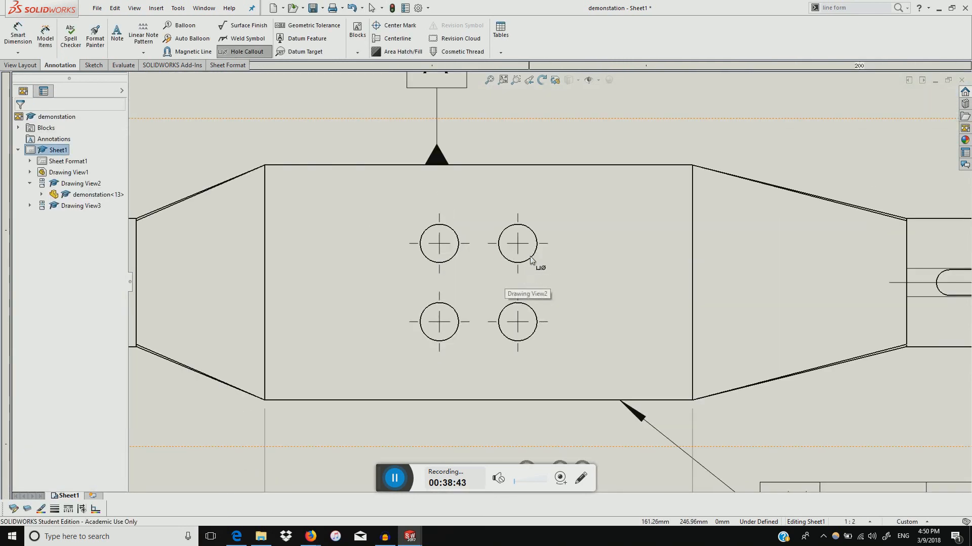
Add a hole callout to the upper-right hole of the central block in the top view, with its text above the block
left_click(530, 257)
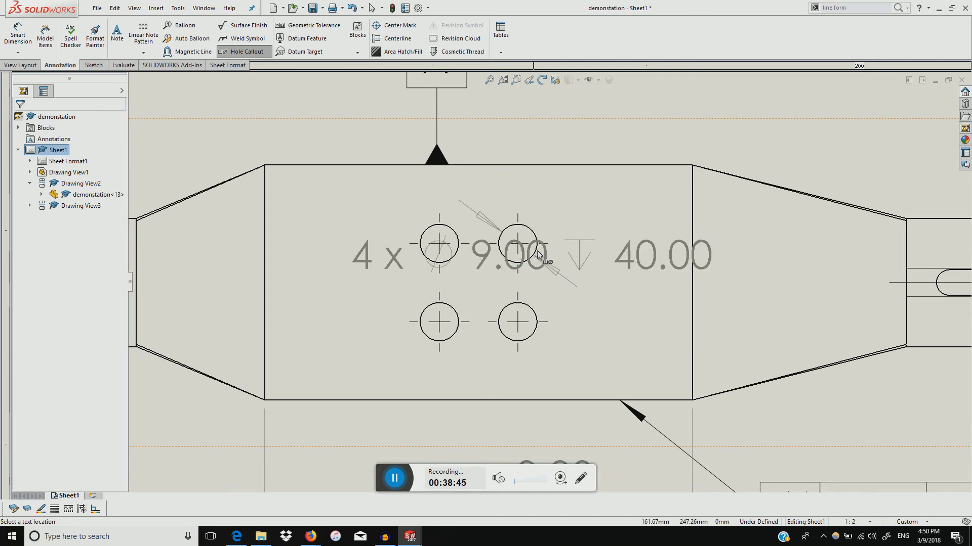
scroll(532, 259, "up", 4)
left_click(655, 161)
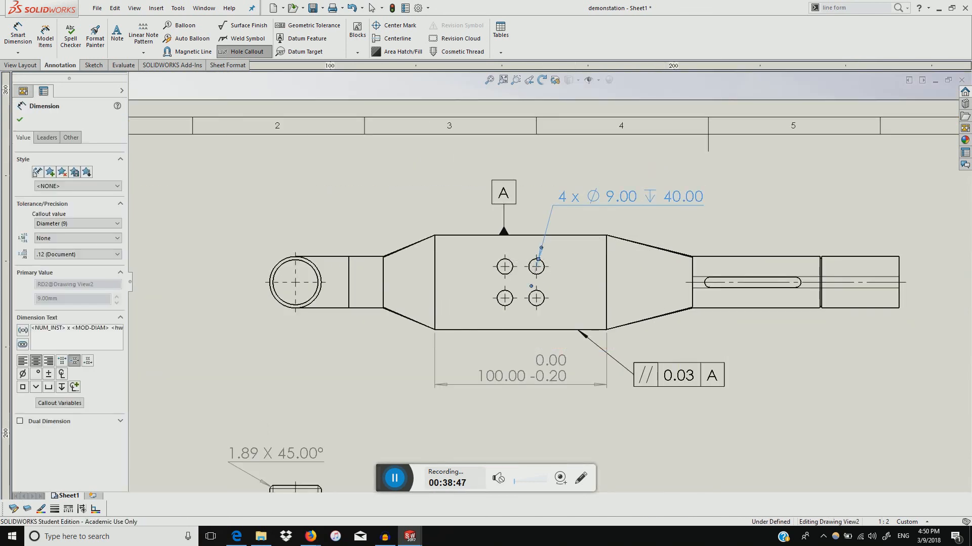
Replace the depth portion of the hole callout's text with "thru all", accepting the broken link to the model
scroll(714, 197, "down", 3)
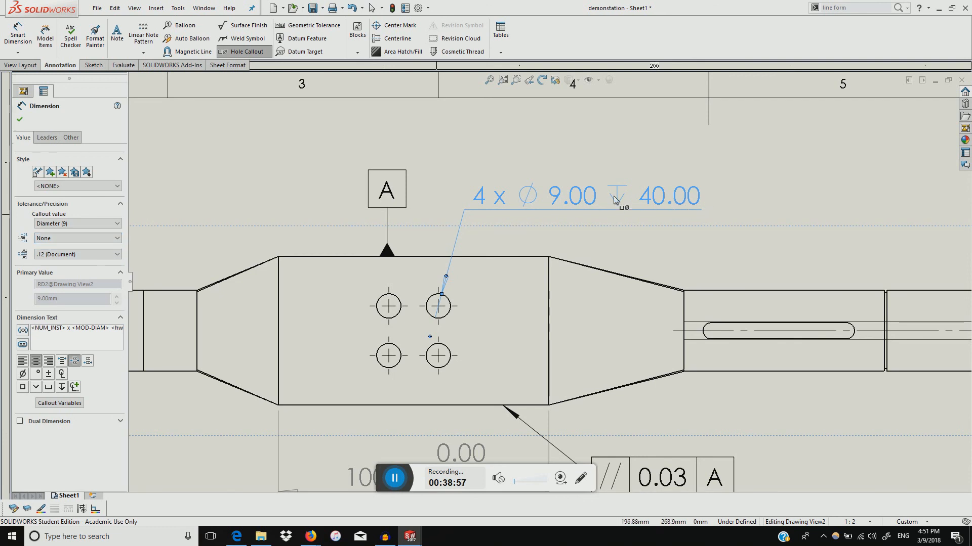
mouse_move(56, 328)
left_mouse_down()
mouse_move(127, 329)
mouse_move(47, 331)
left_mouse_up()
left_click(102, 331)
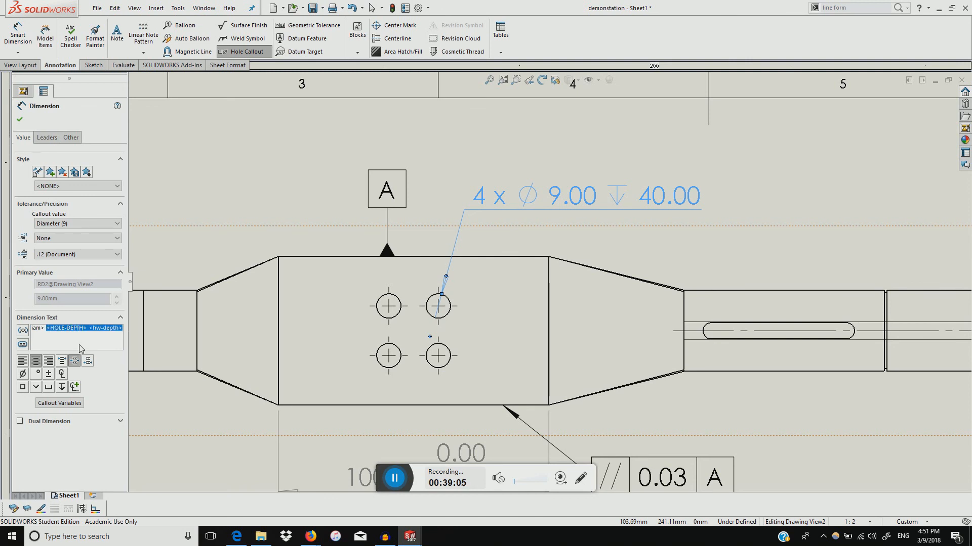
type("t")
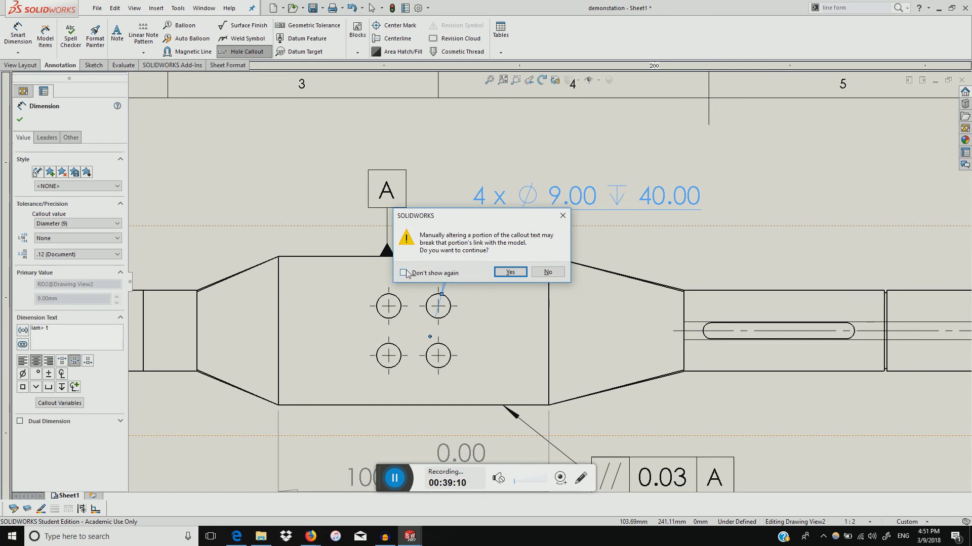
left_click(521, 271)
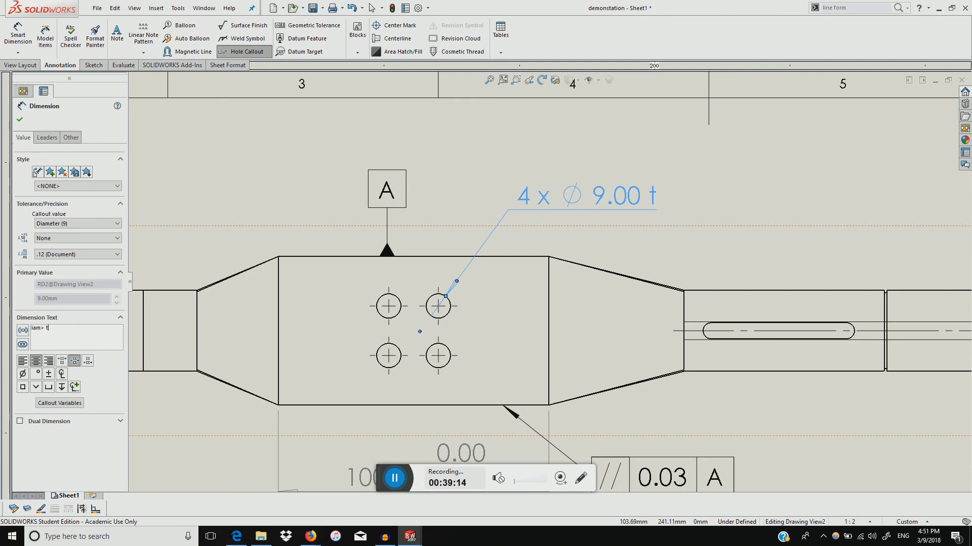
type("hru")
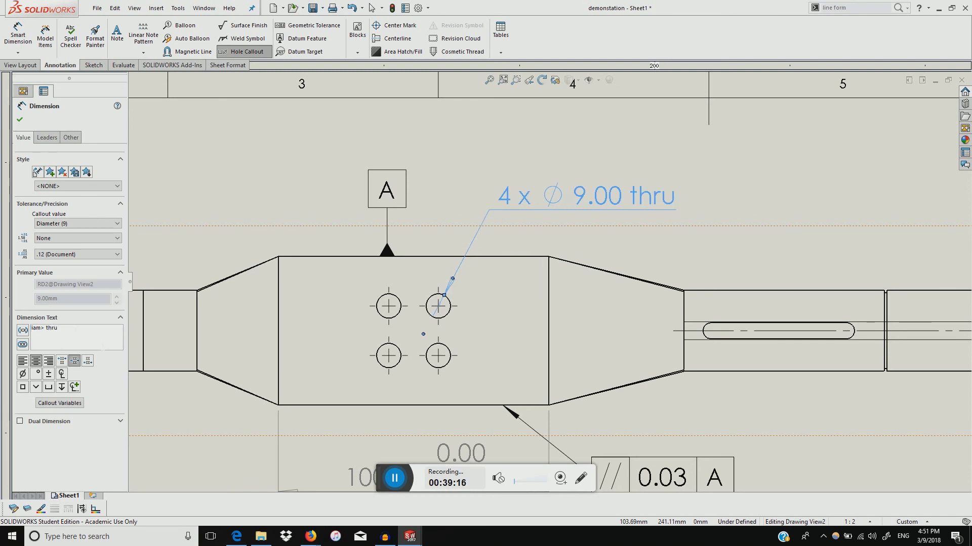
type(" all")
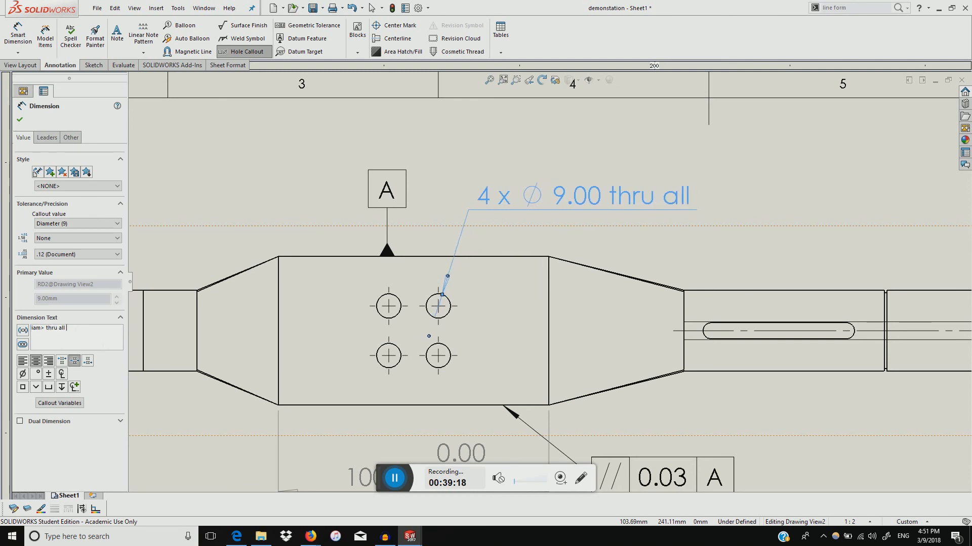
left_click(722, 138)
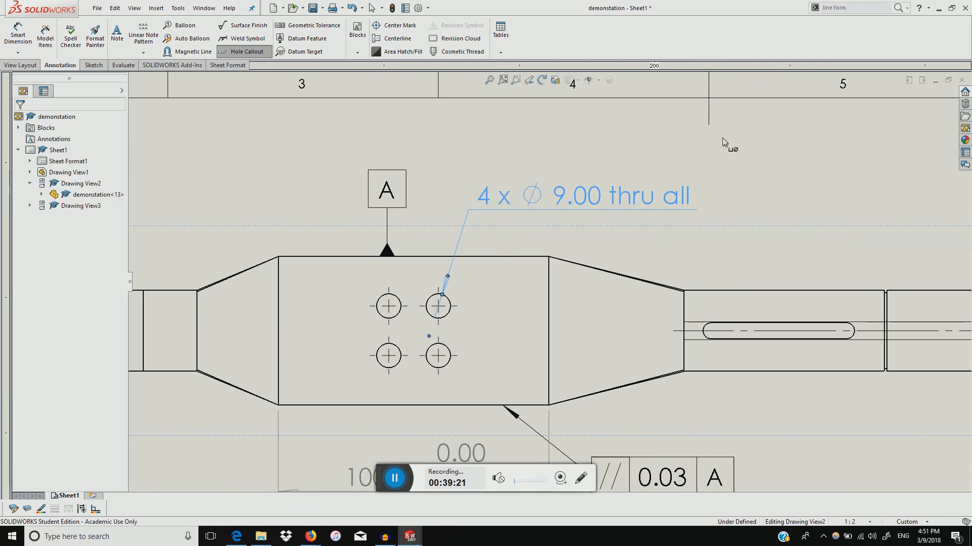